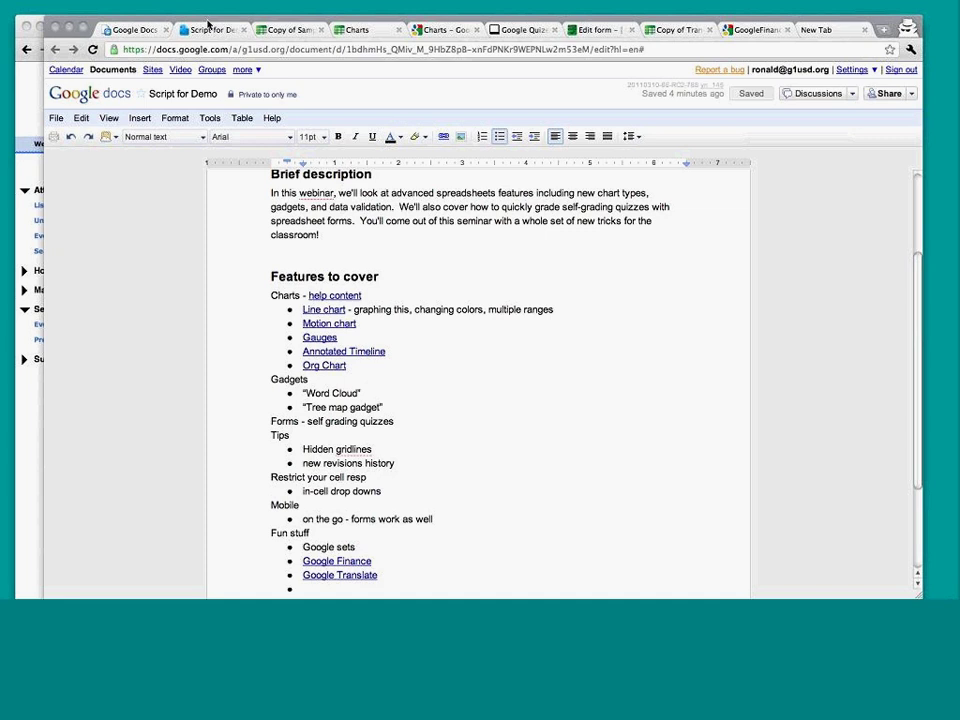
# Collapse and restore the document header, then put Chrome into full-screen mode.
pyautogui.hotkey('ctrl', 'shift', 'f')
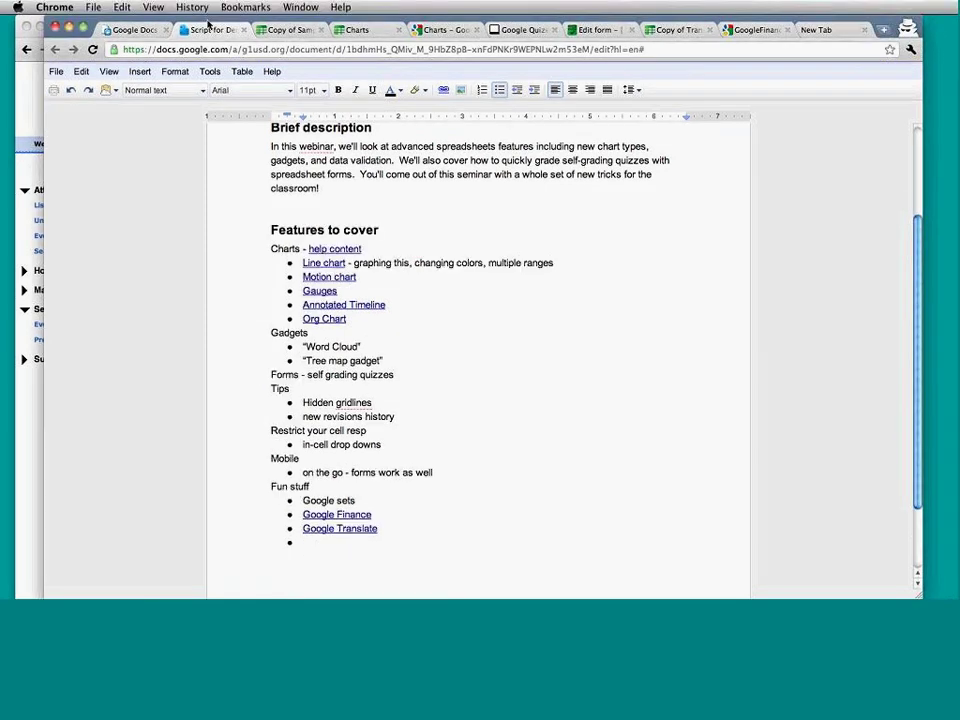
pyautogui.hotkey('ctrl', 'shift', 'f')
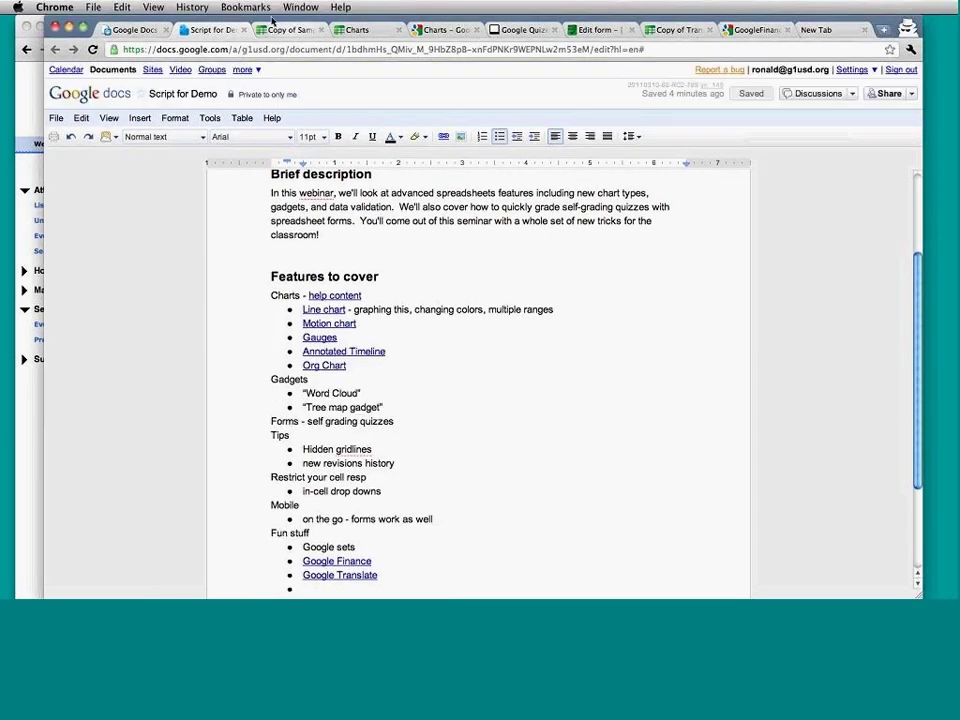
pyautogui.click(153, 7)
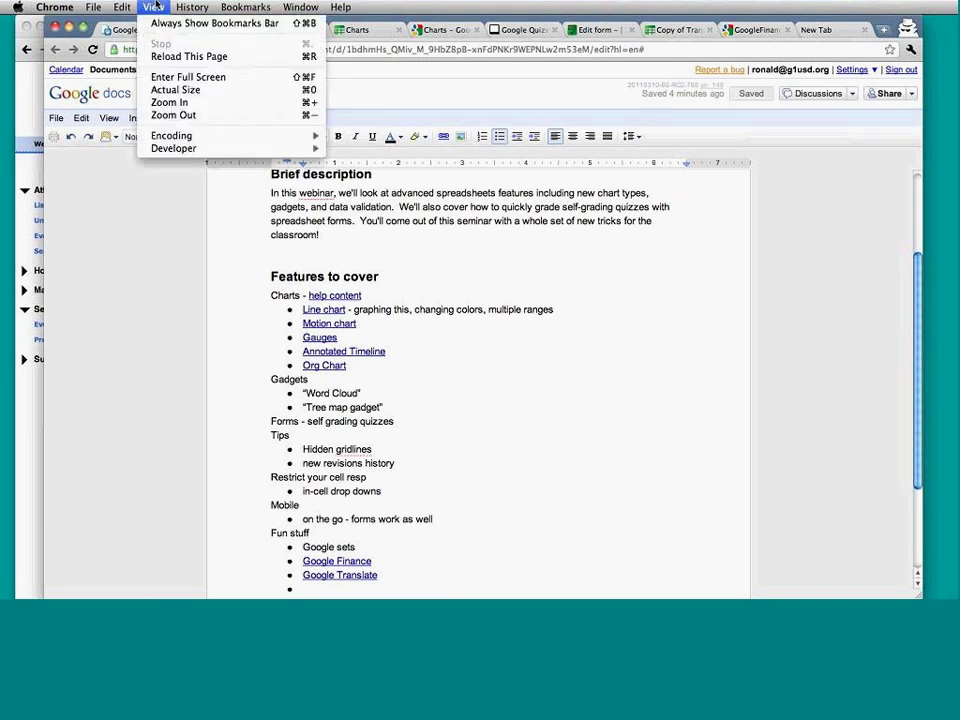
pyautogui.click(157, 77)
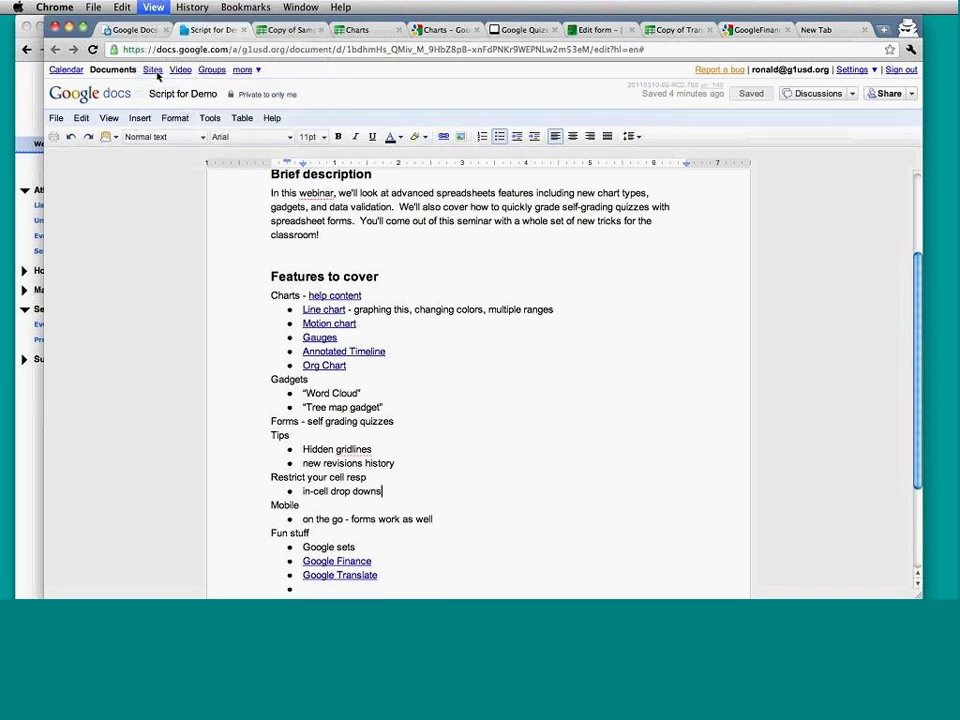
# Switch to the Google Docs tab listing all documents.
pyautogui.moveTo(240, 5)
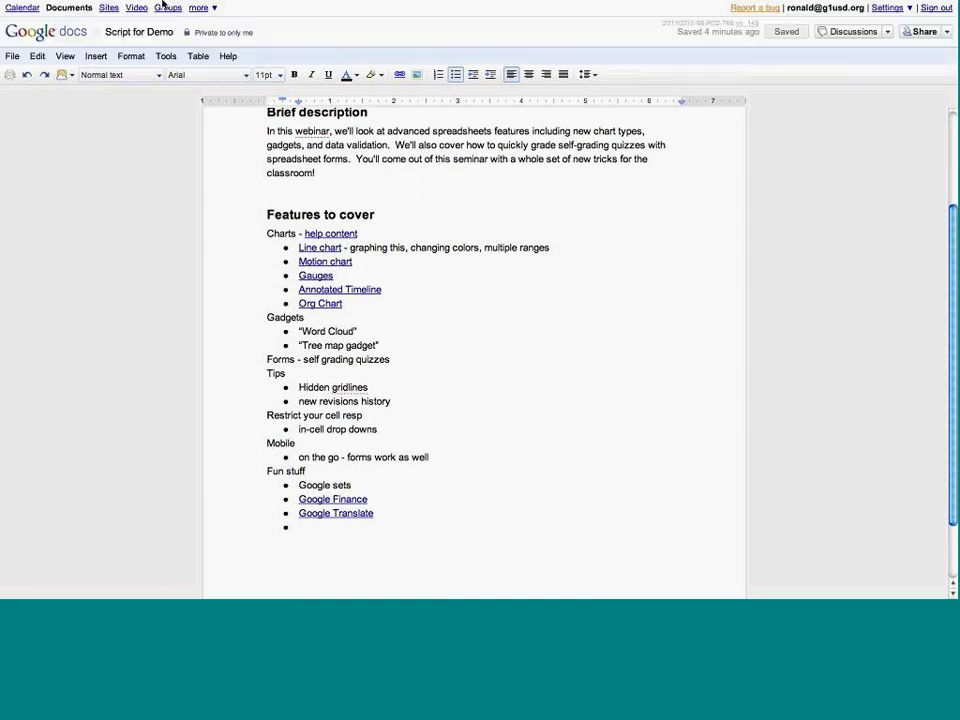
pyautogui.moveTo(150, 8)
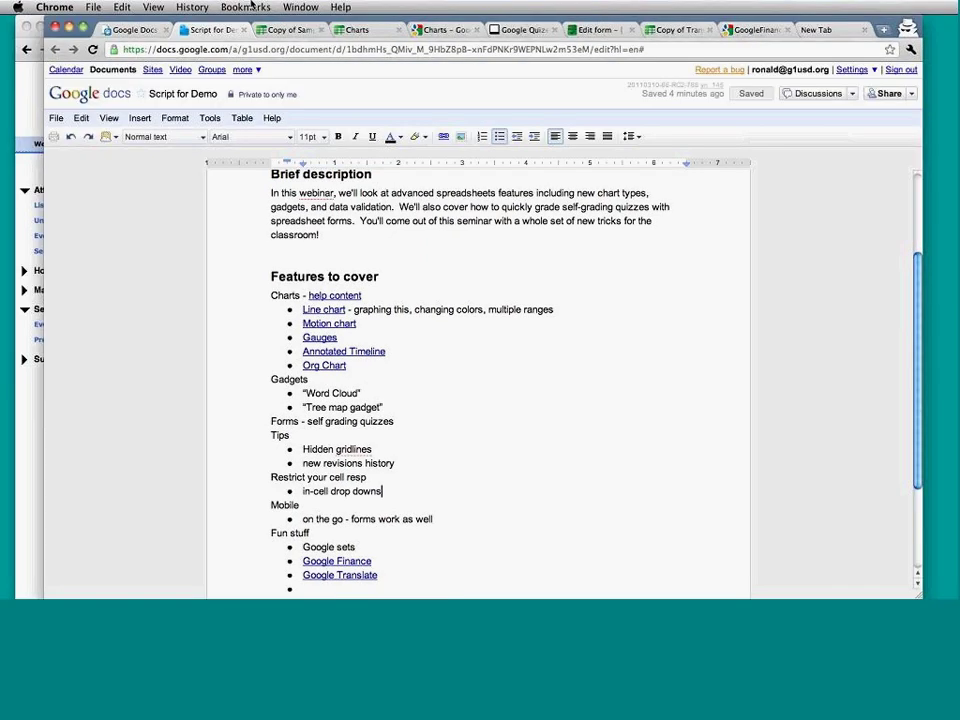
pyautogui.click(45, 30)
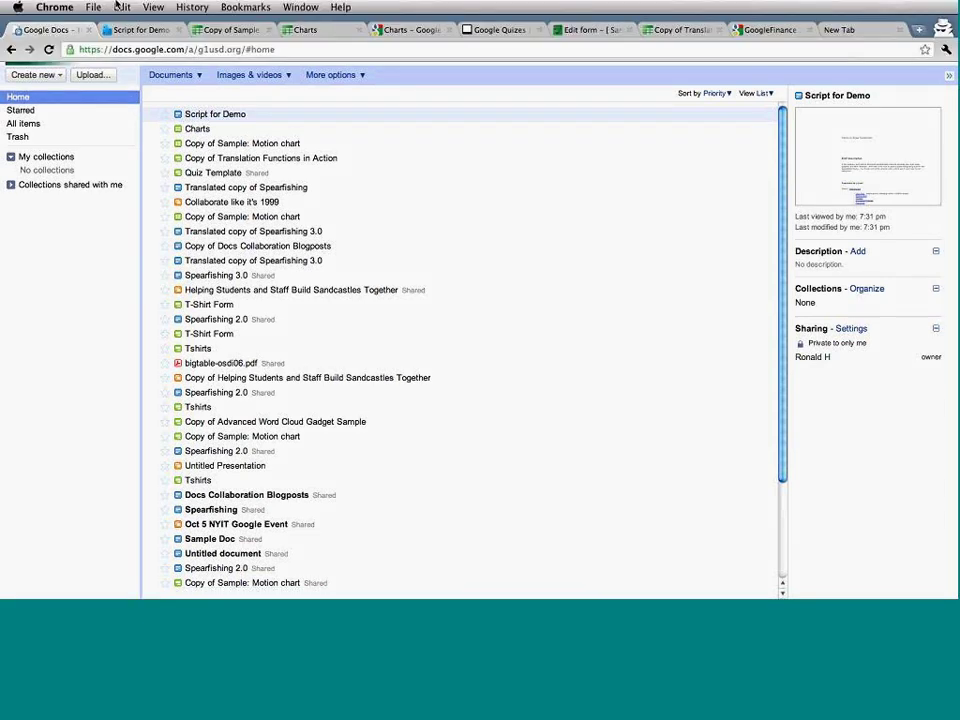
# Exit Chrome full screen, widen the window to screen width, and reopen Script for Demo.
pyautogui.click(121, 6)
pyautogui.moveTo(153, 7)
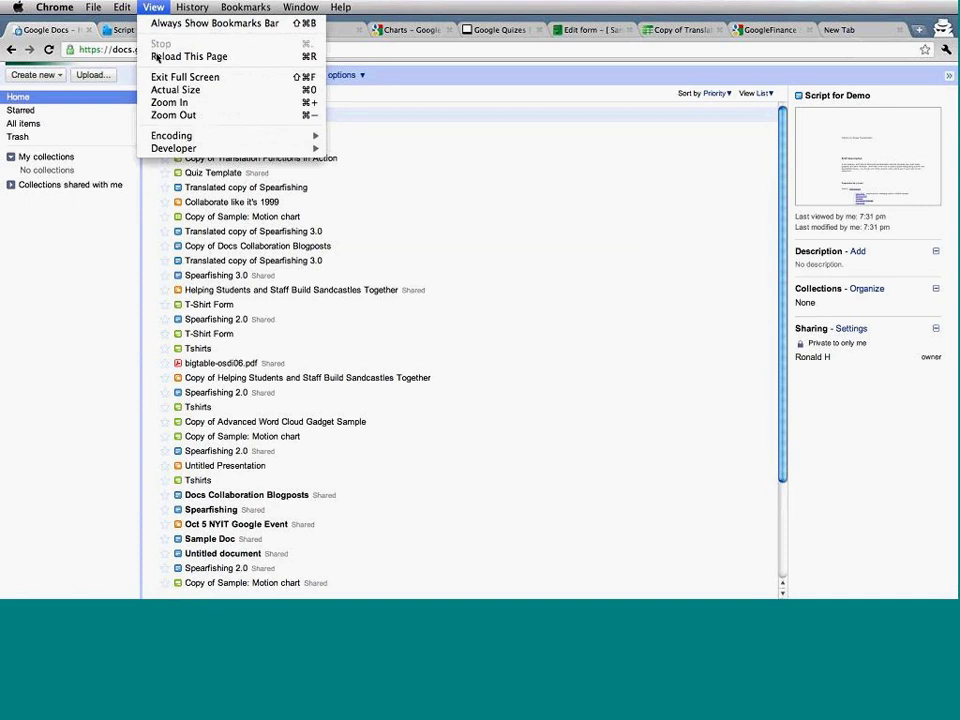
pyautogui.click(180, 76)
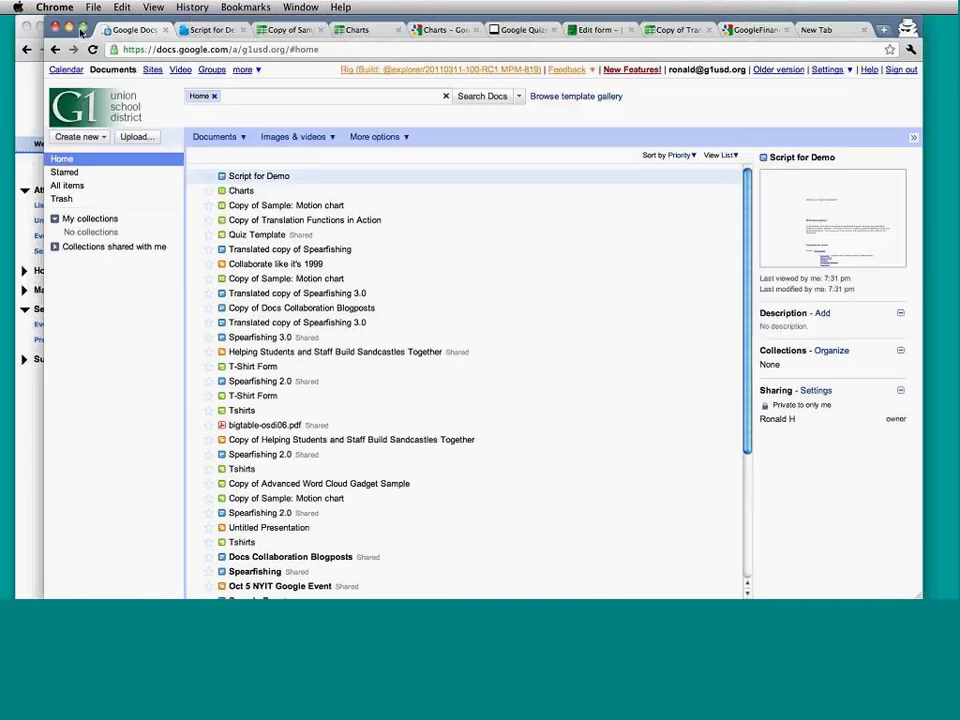
pyautogui.click(82, 27)
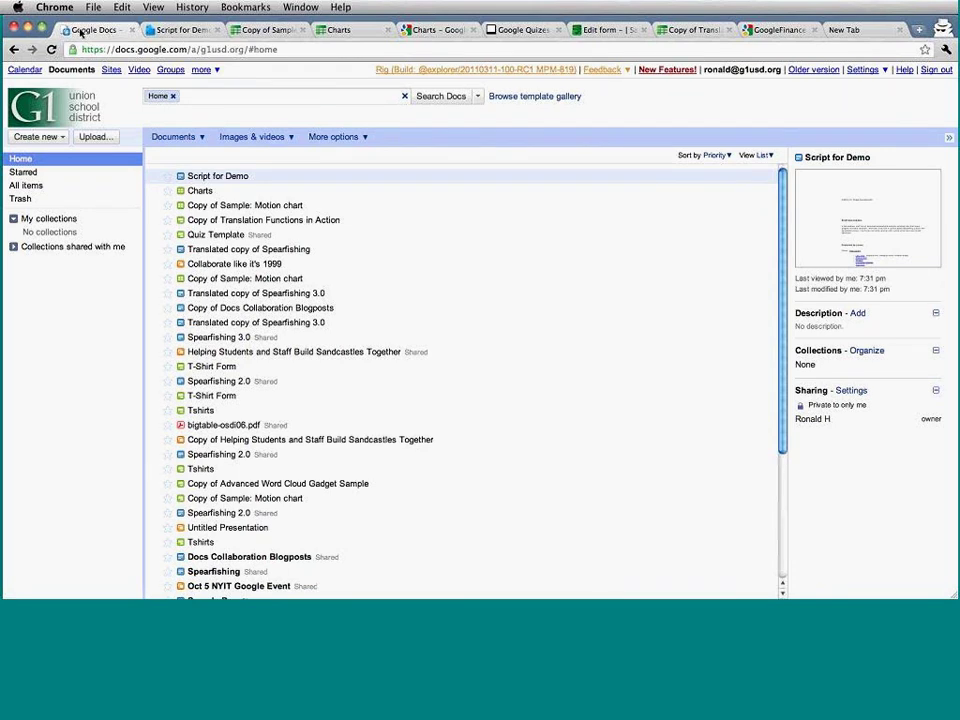
pyautogui.click(178, 30)
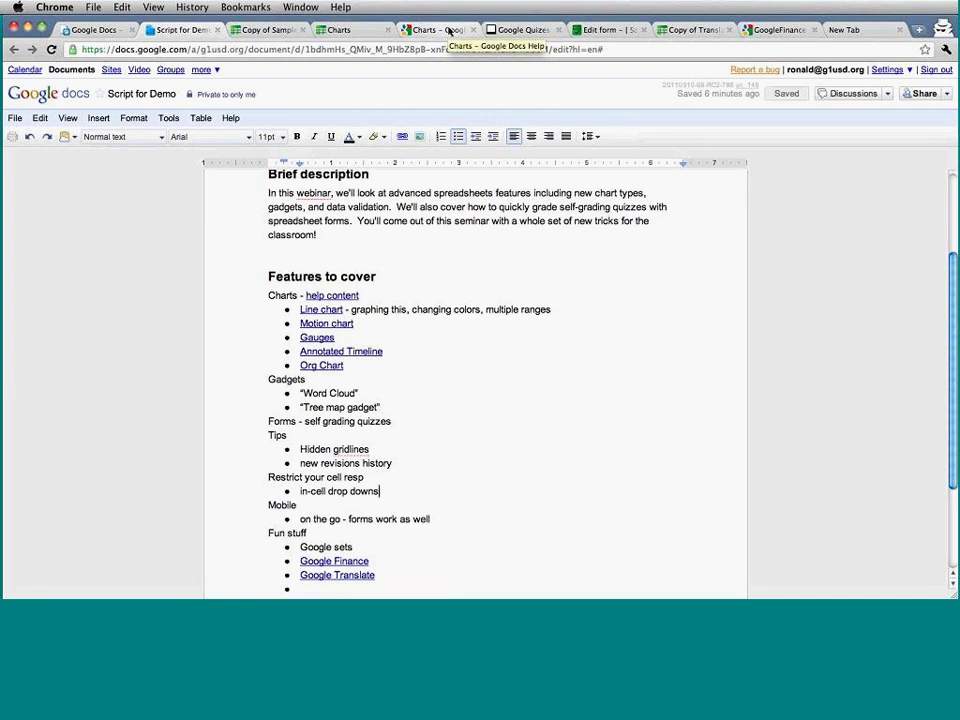
# Look at the Charts help page, then switch to the Charts spreadsheet.
pyautogui.click(450, 31)
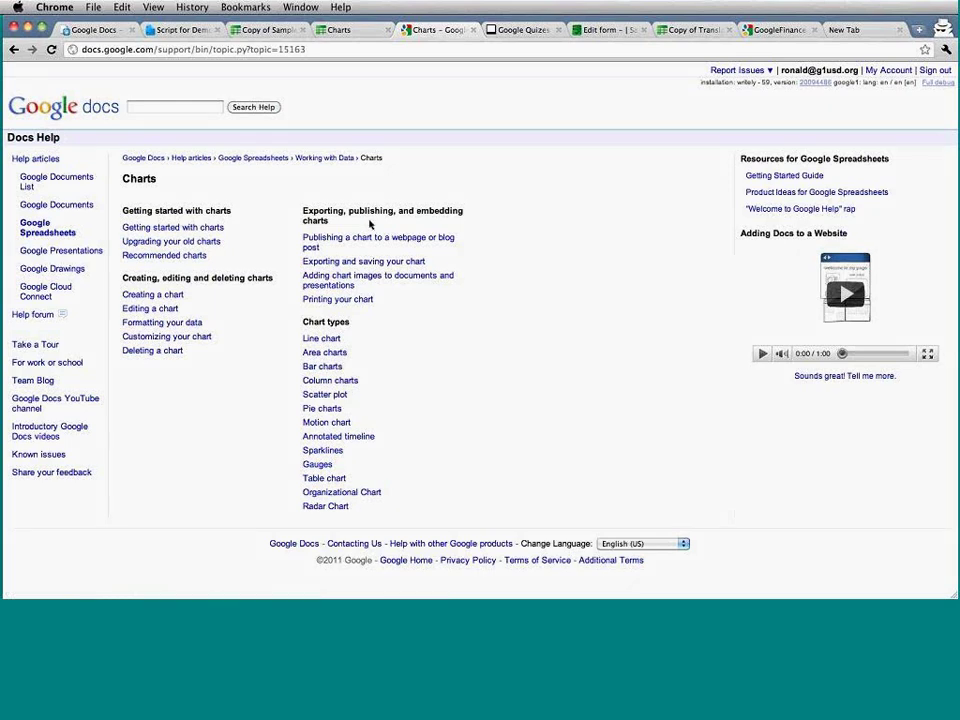
pyautogui.click(337, 30)
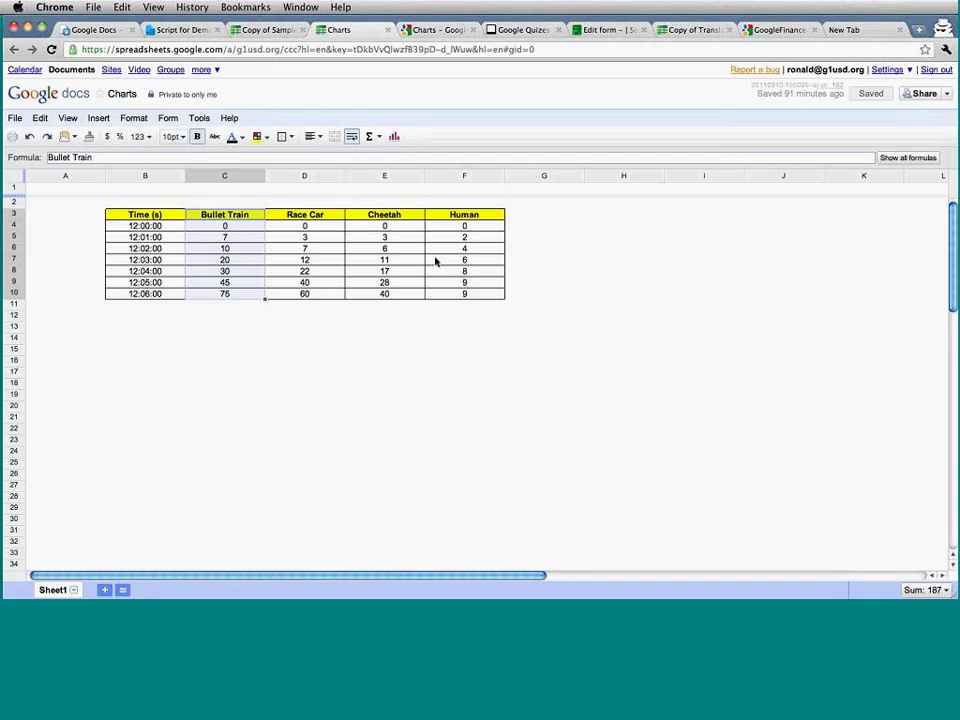
# Select the speed table B3:F10 and insert a chart from it.
pyautogui.click(435, 262)
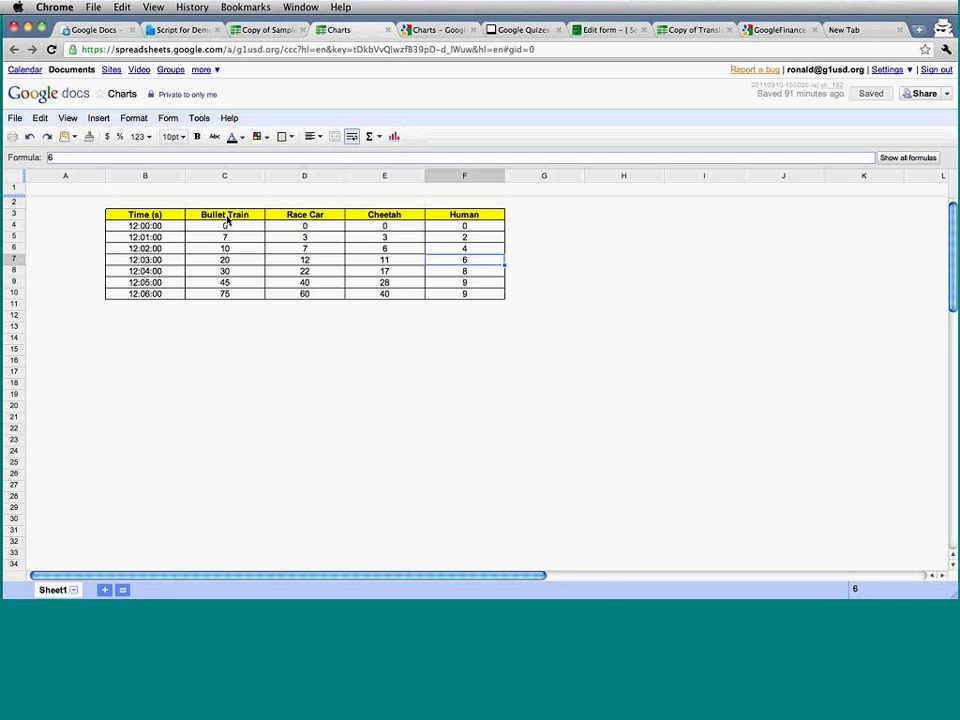
pyautogui.moveTo(140, 215); pyautogui.dragTo(495, 296)
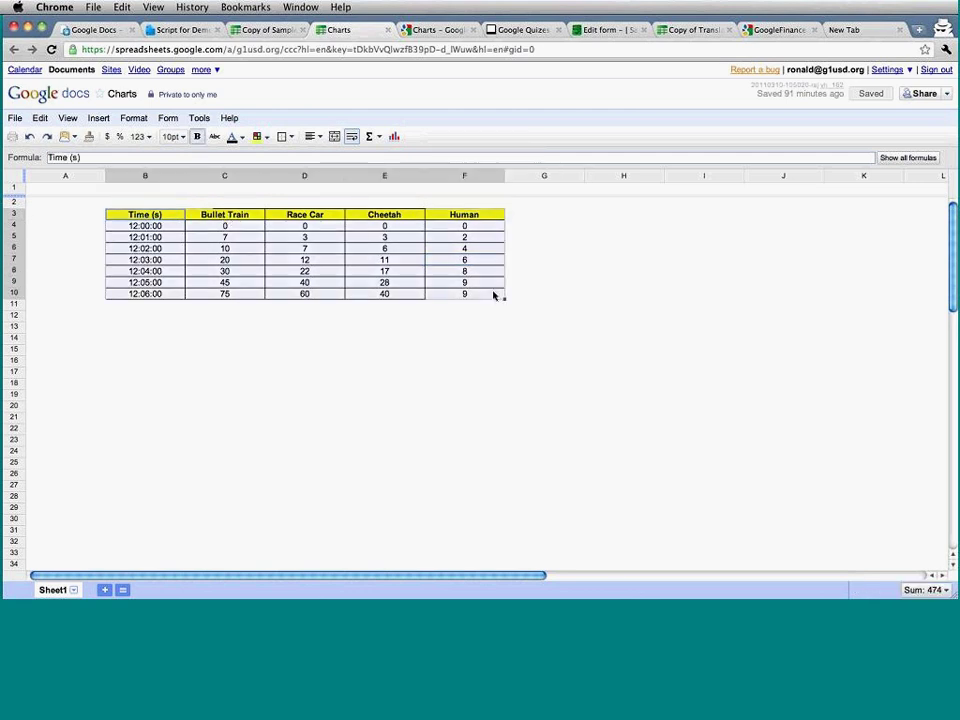
pyautogui.click(395, 137)
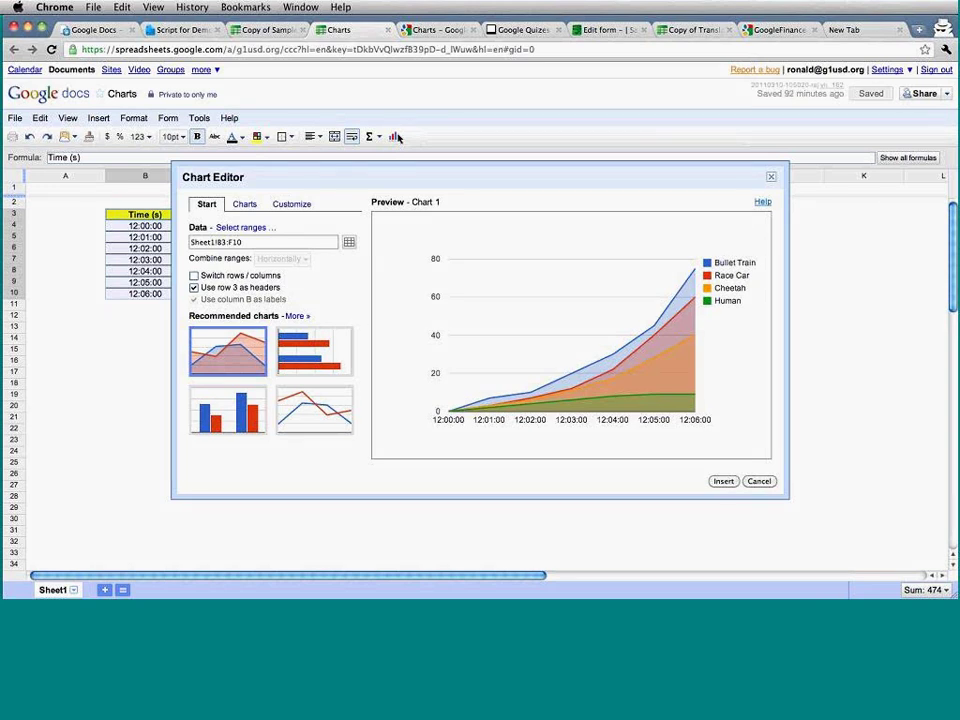
# Compare bar, column, line and smooth-line previews, then choose column and open Customize.
pyautogui.click(312, 377)
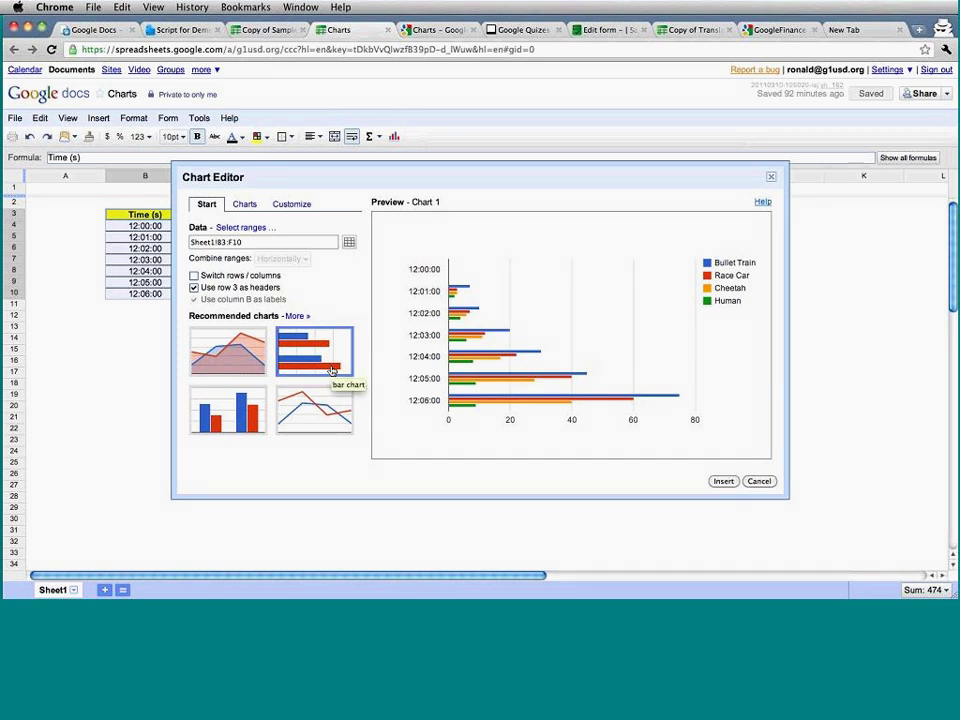
pyautogui.click(255, 408)
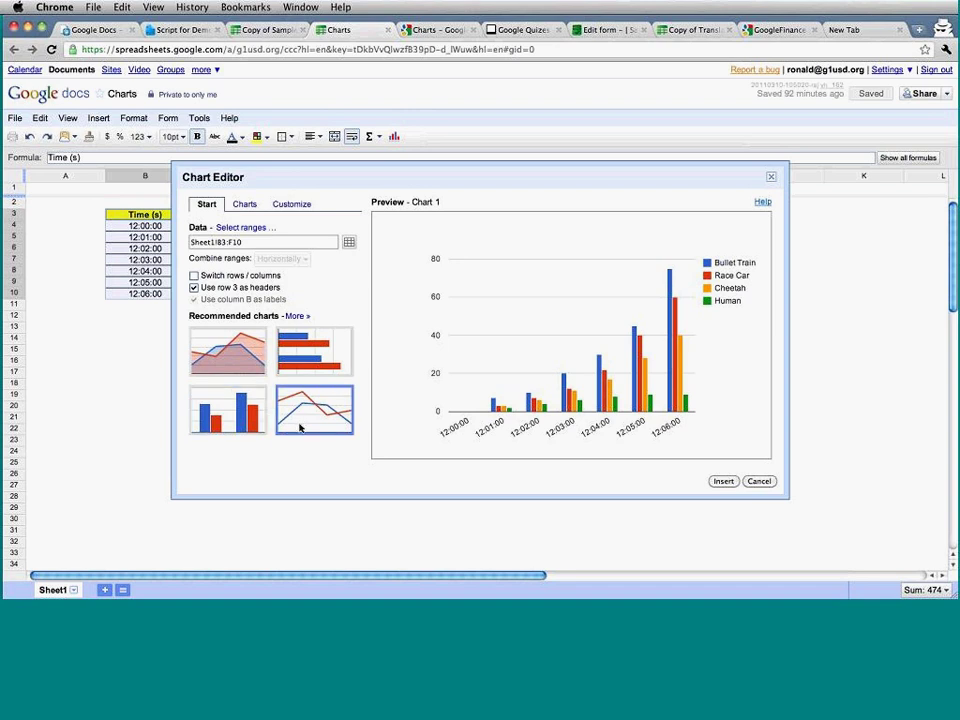
pyautogui.click(300, 428)
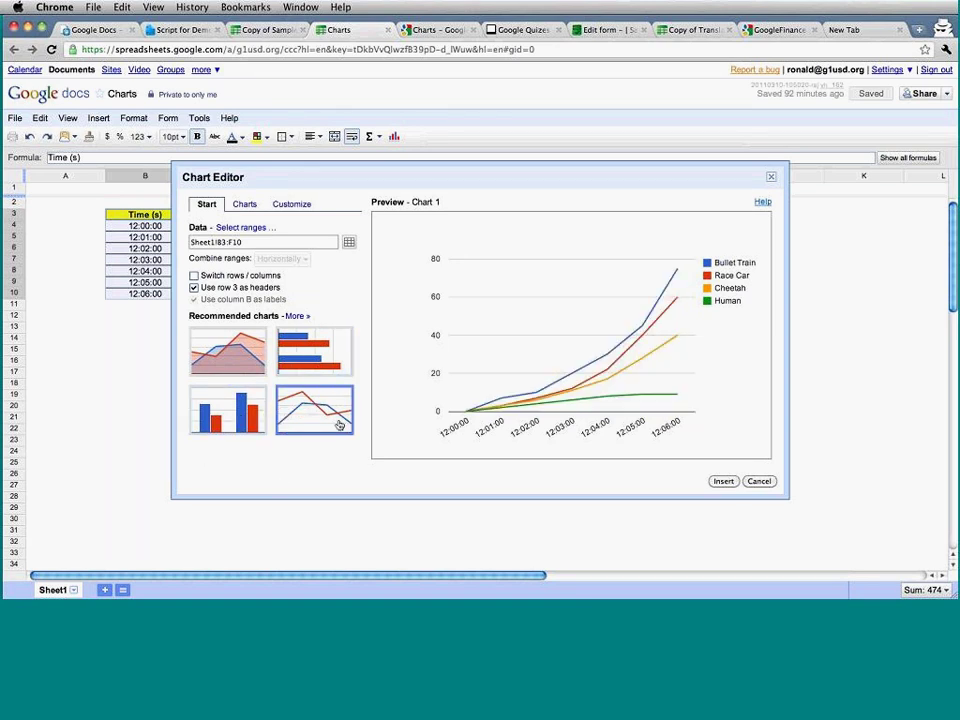
pyautogui.click(299, 316)
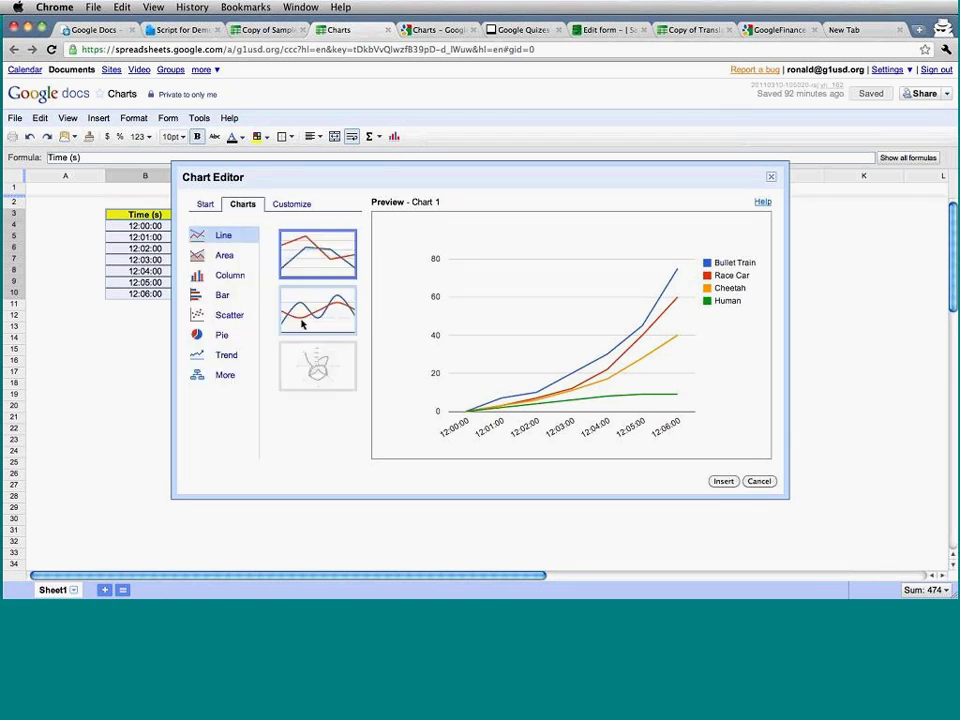
pyautogui.click(329, 325)
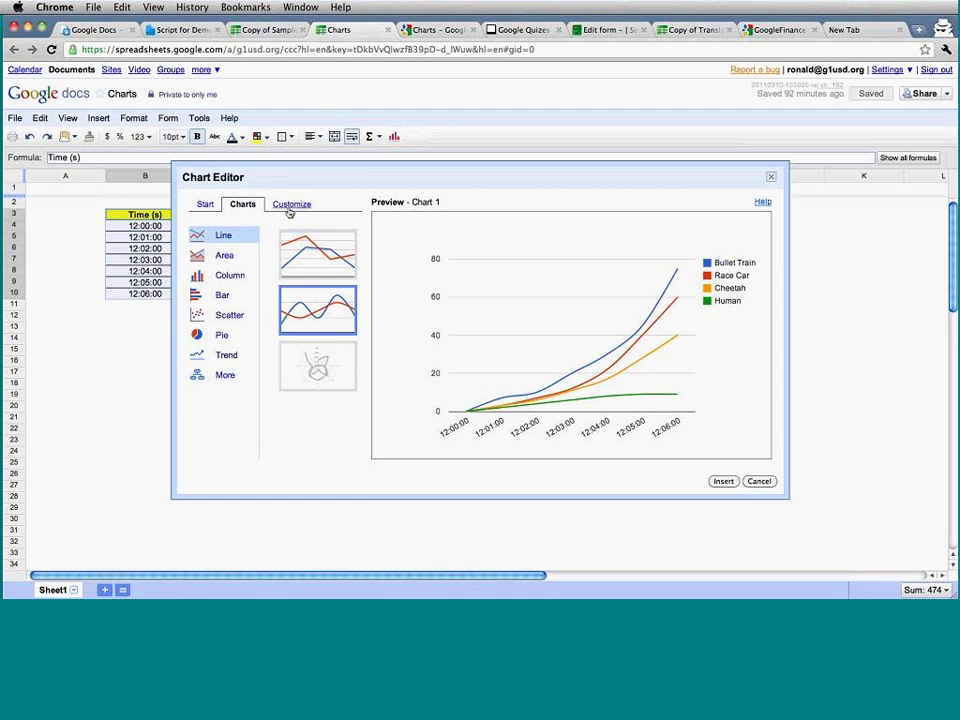
pyautogui.click(208, 204)
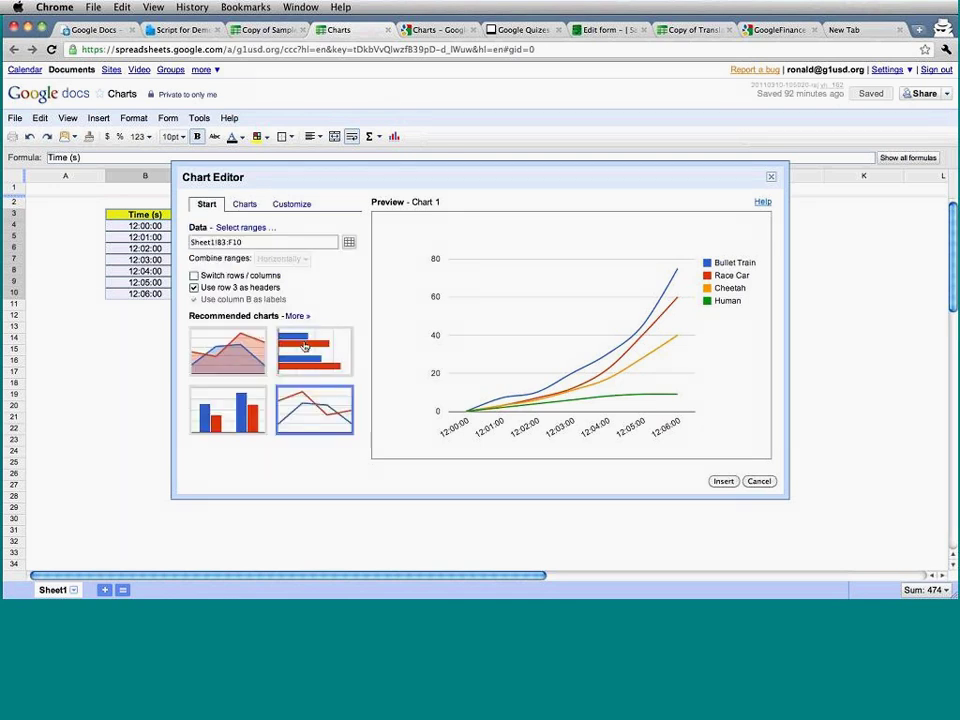
pyautogui.click(228, 410)
pyautogui.click(300, 206)
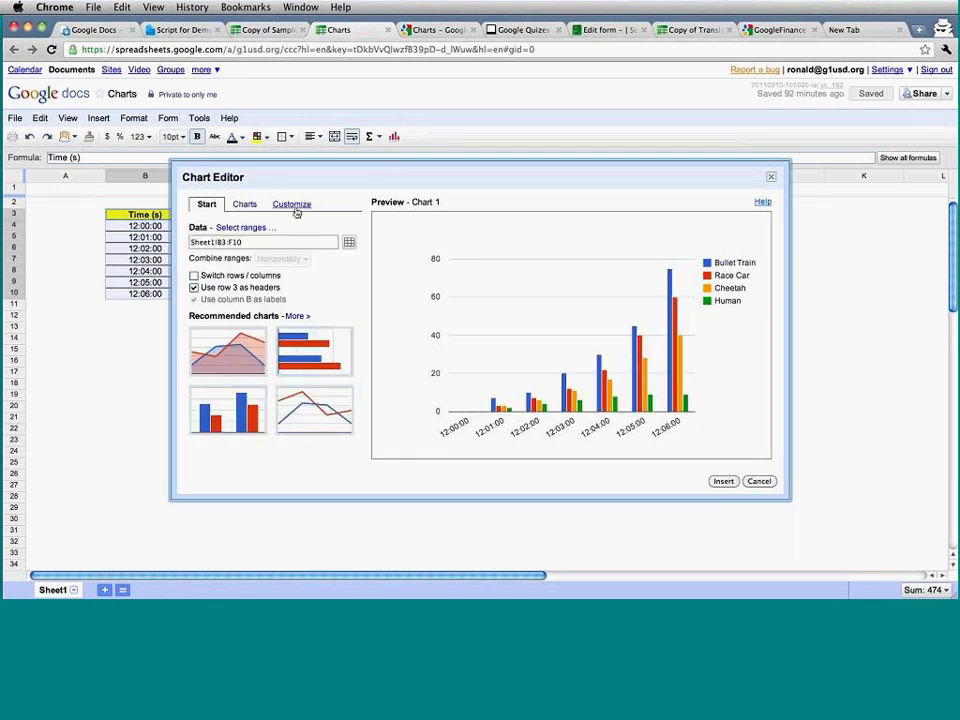
pyautogui.click(293, 206)
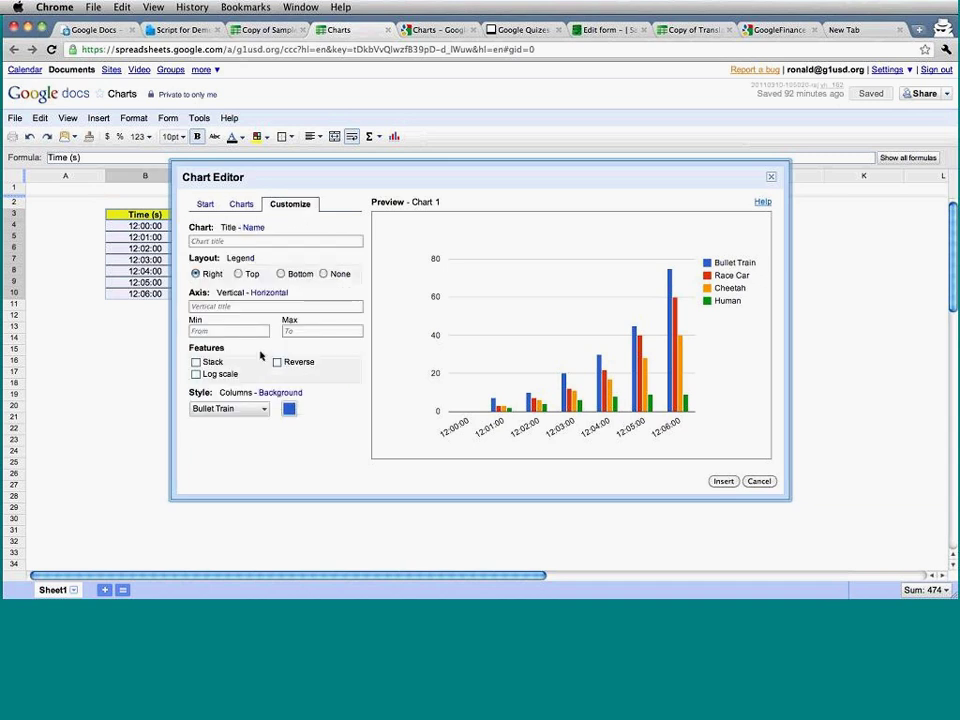
# Colour the Bullet Train bars magenta and the Race Car bars purple.
pyautogui.click(289, 410)
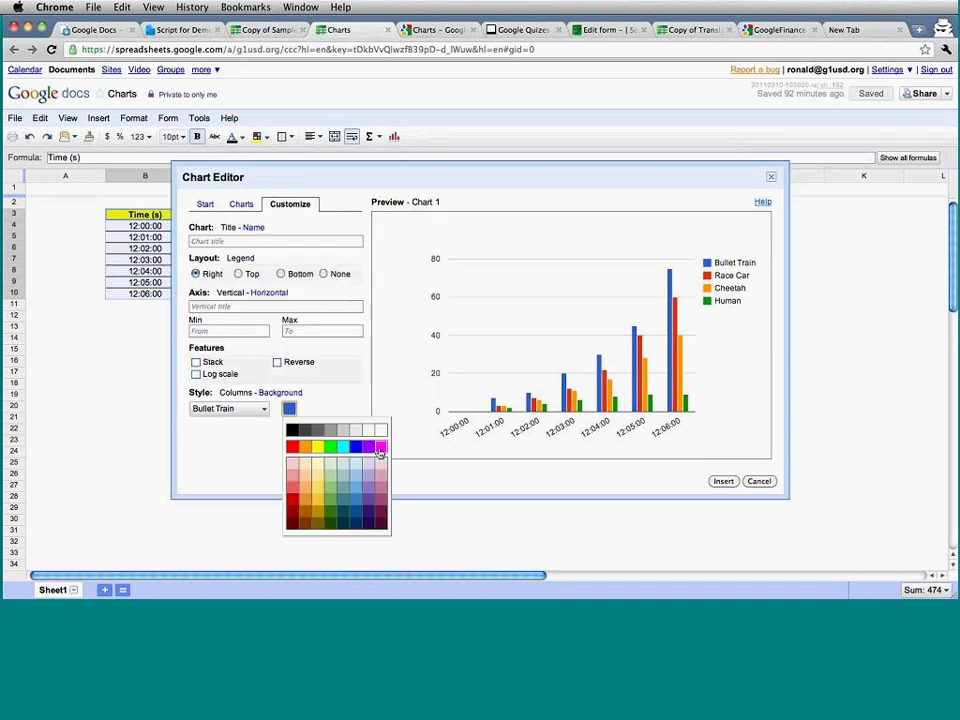
pyautogui.click(380, 449)
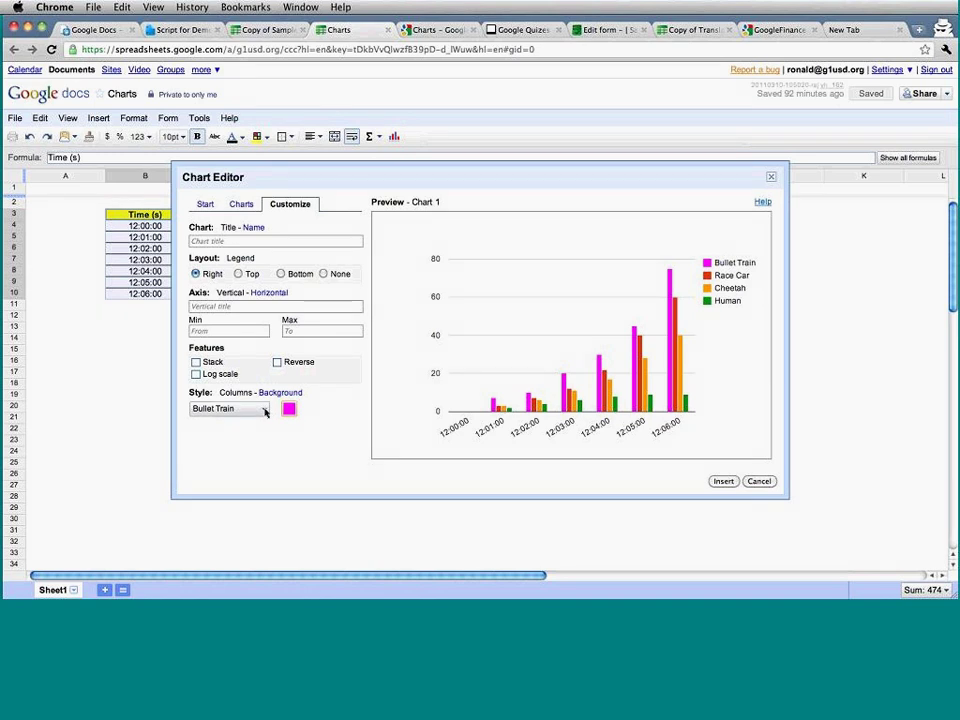
pyautogui.click(264, 408)
pyautogui.click(240, 443)
pyautogui.click(289, 408)
pyautogui.click(370, 449)
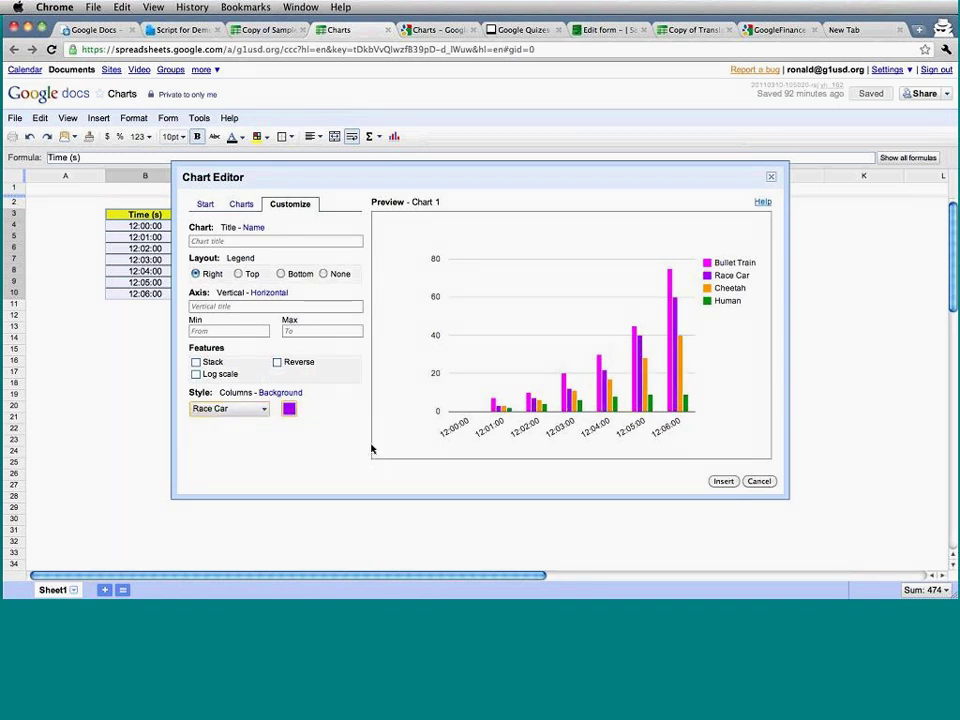
# Title the vertical axis 'Race Data'.
pyautogui.click(288, 308)
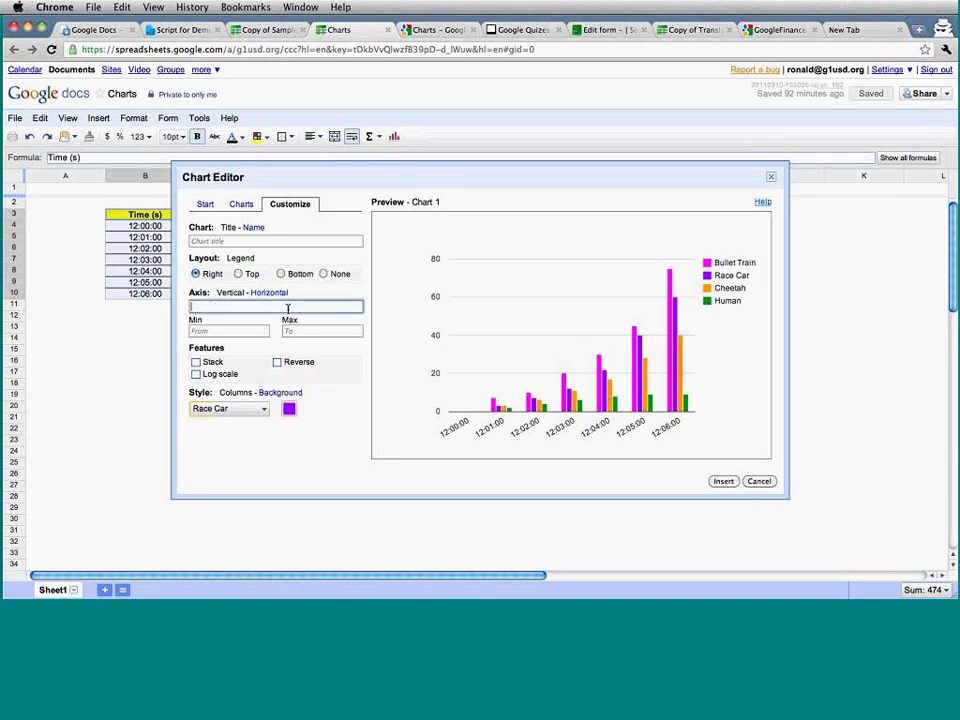
pyautogui.write('Race')
pyautogui.press('BackSpace')
pyautogui.press('BackSpace')
pyautogui.press('BackSpace')
pyautogui.press('BackSpace')
pyautogui.write('This is the data')
pyautogui.press('BackSpace')
pyautogui.press('BackSpace')
pyautogui.press('BackSpace')
pyautogui.press('BackSpace')
pyautogui.press('BackSpace')
pyautogui.press('BackSpace')
pyautogui.press('BackSpace')
pyautogui.press('BackSpace')
pyautogui.press('BackSpace')
pyautogui.press('BackSpace')
pyautogui.press('BackSpace')
pyautogui.press('BackSpace')
pyautogui.press('BackSpace')
pyautogui.press('BackSpace')
pyautogui.press('BackSpace')
pyautogui.press('BackSpace')
pyautogui.press('BackSpace')
pyautogui.write('Race Data')
# Set the vertical axis maximum to 100 and insert the chart.
pyautogui.click(300, 331)
pyautogui.write('100')
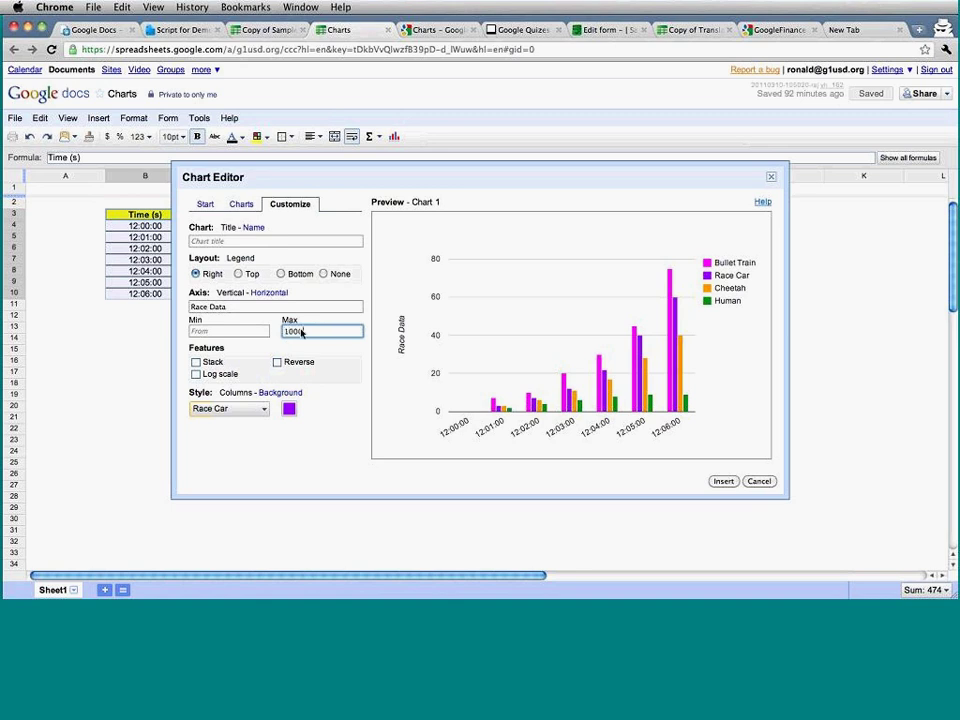
pyautogui.press('Tab')
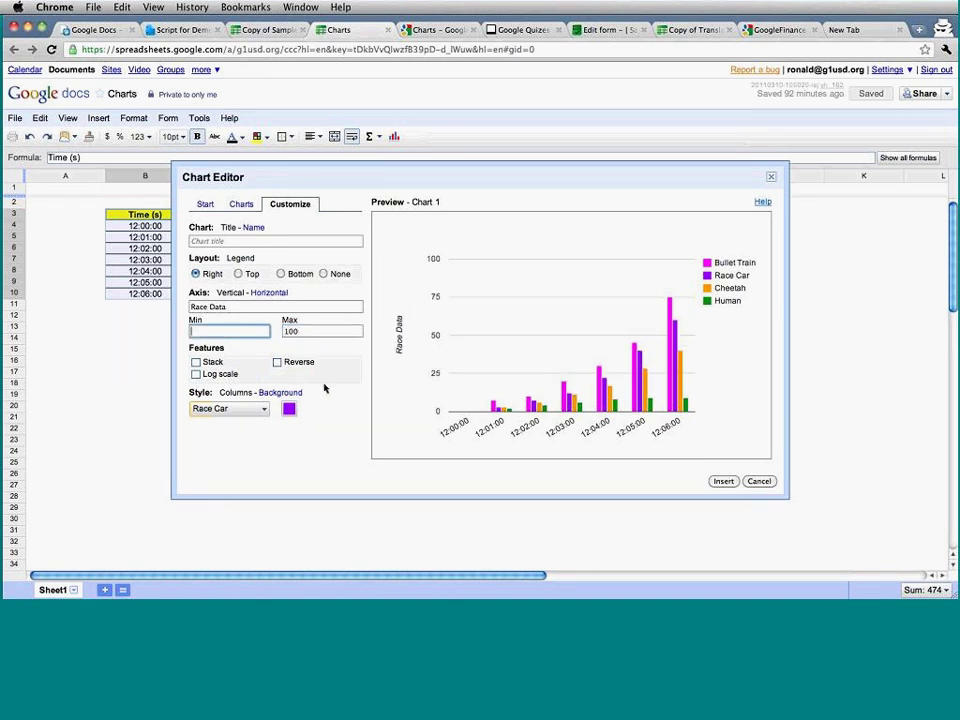
pyautogui.click(723, 482)
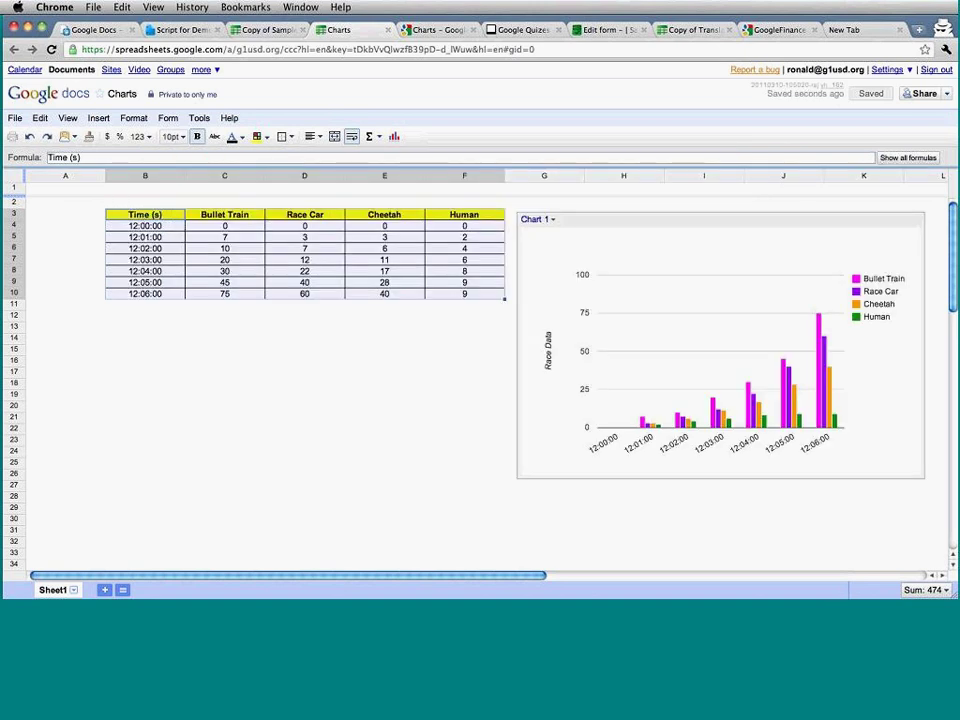
# Check the chart's options menu and try dragging Race Car before Bullet Train.
pyautogui.click(562, 217)
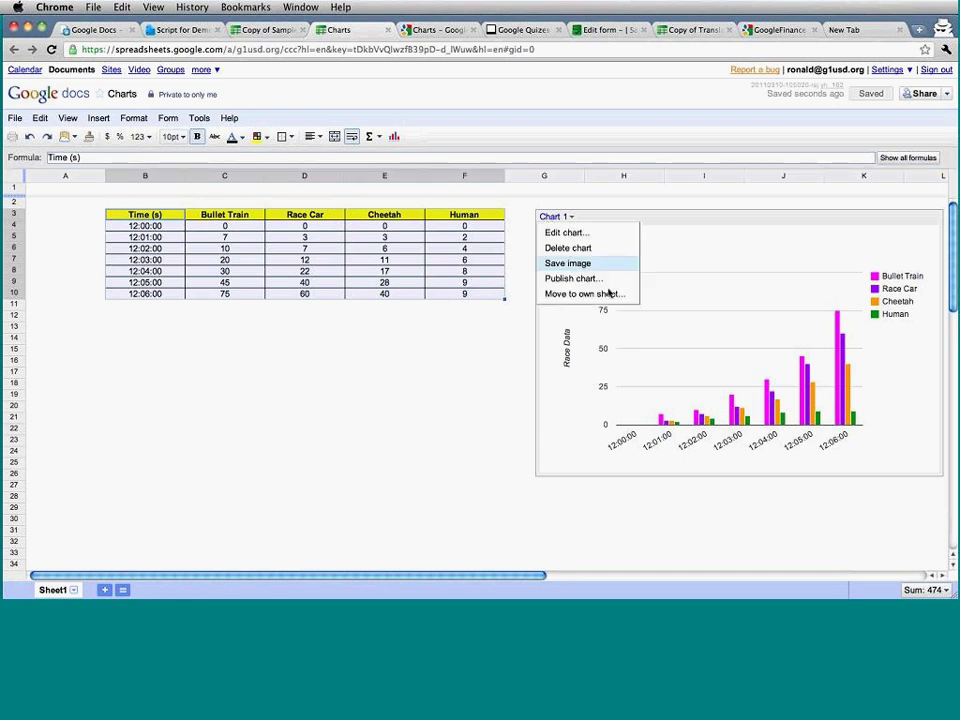
pyautogui.click(376, 360)
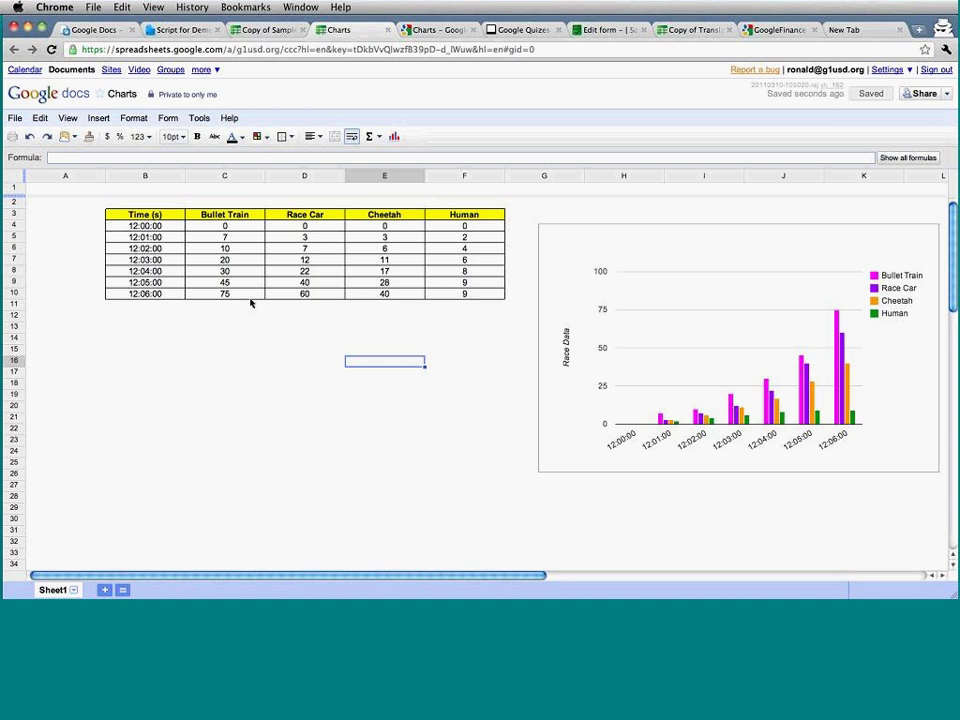
pyautogui.click(305, 177)
pyautogui.moveTo(308, 185); pyautogui.dragTo(332, 186)
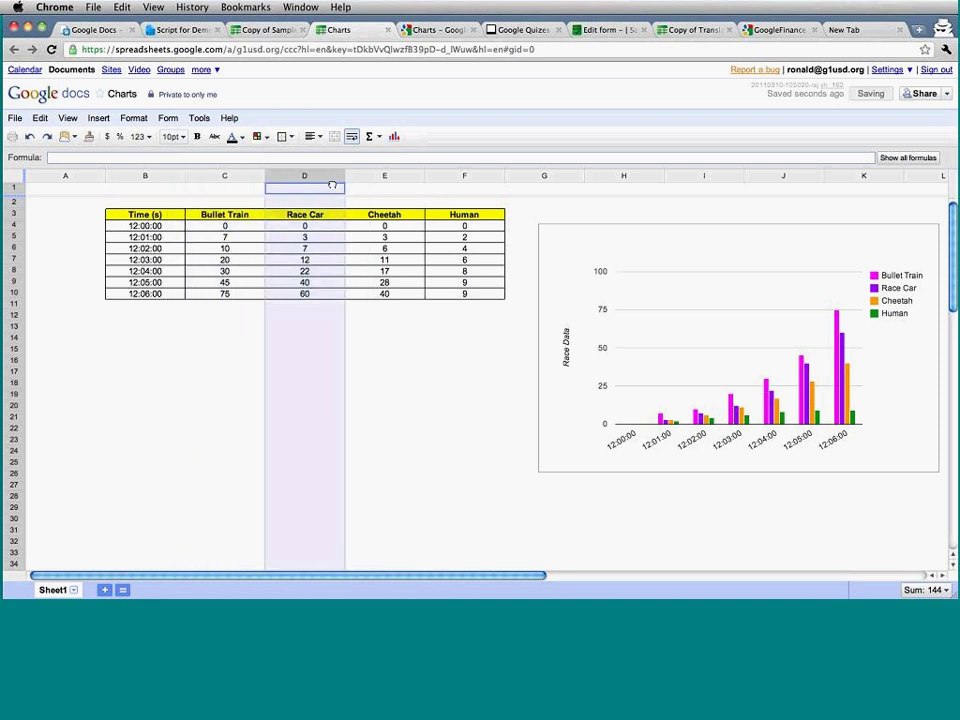
# Keep the column order, select the Time (s) cell B3, and start a new chart.
pyautogui.click(396, 317)
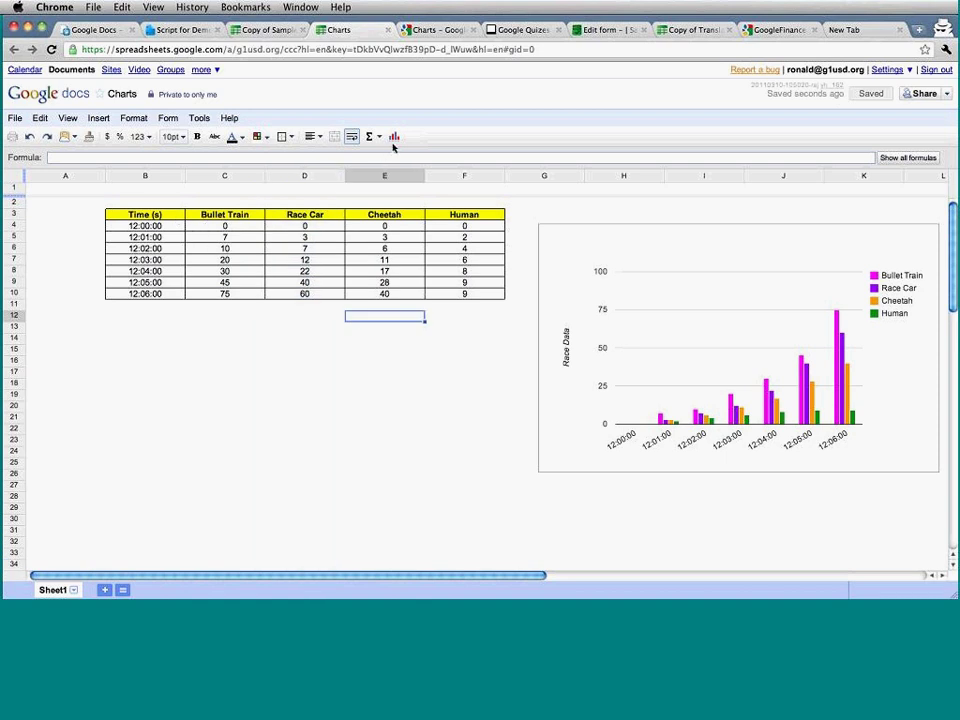
pyautogui.click(132, 219)
pyautogui.click(395, 136)
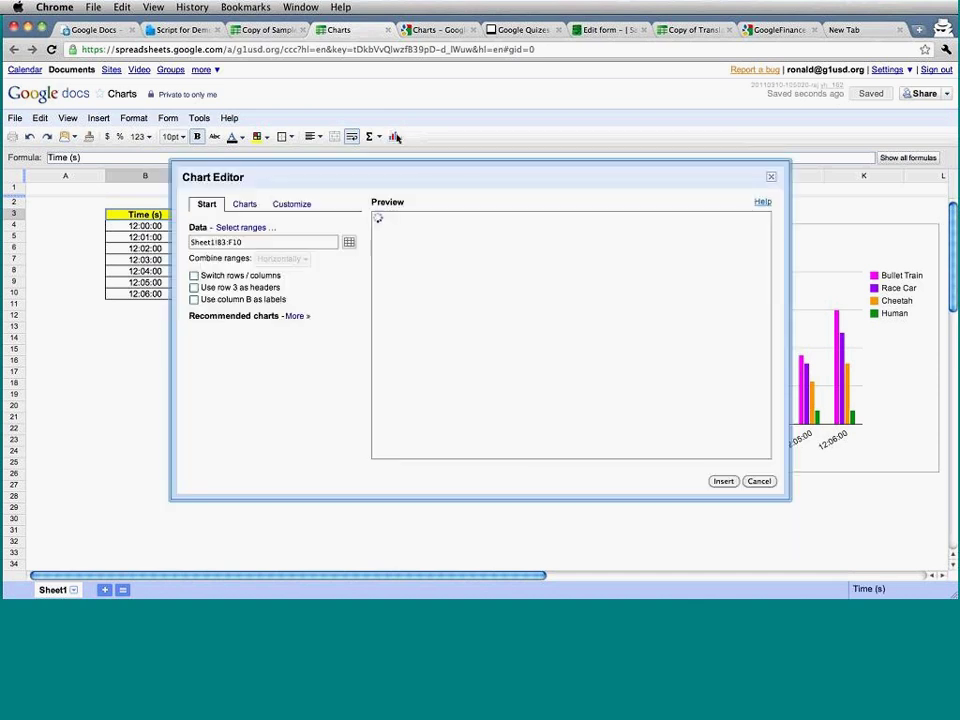
# Set the chart data to three ranges: B3:B10, D3:D10 and F3:F10.
pyautogui.click(251, 229)
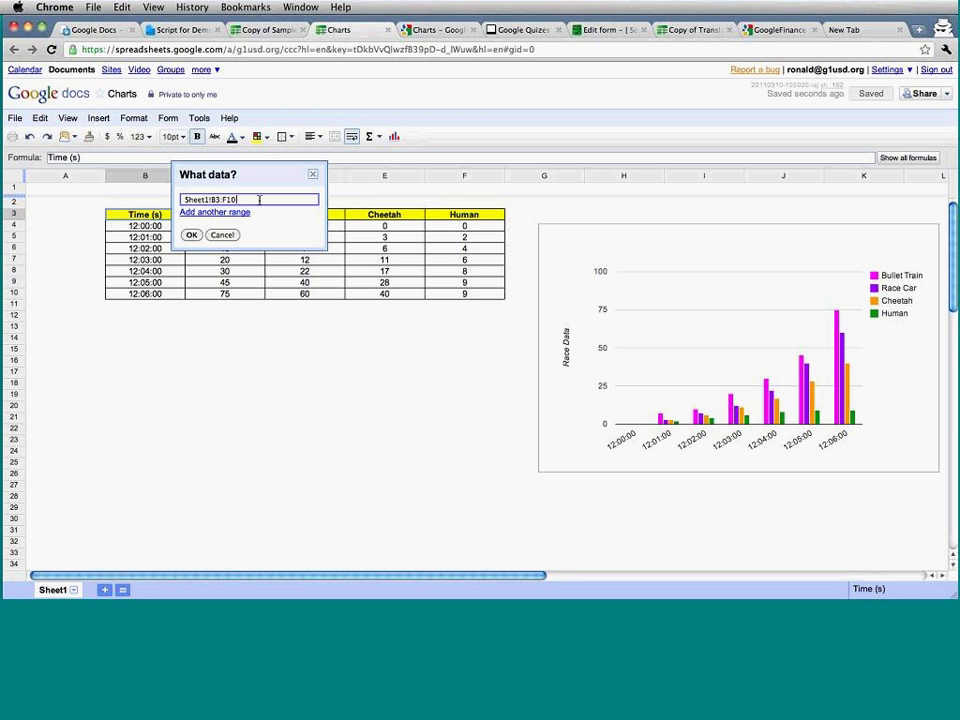
pyautogui.moveTo(145, 218); pyautogui.dragTo(156, 293)
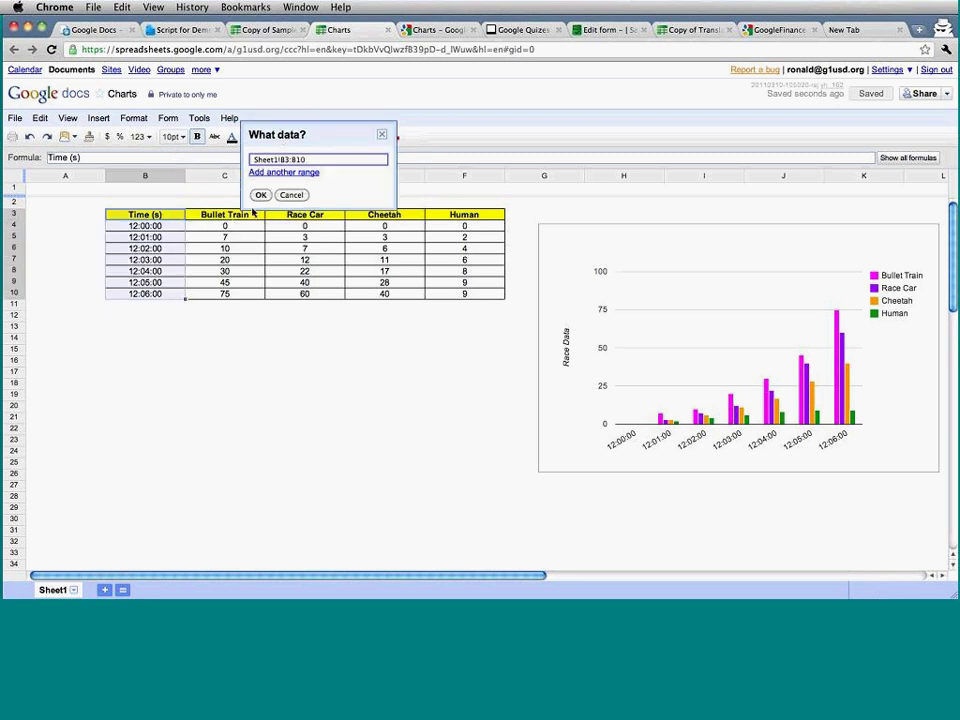
pyautogui.click(274, 173)
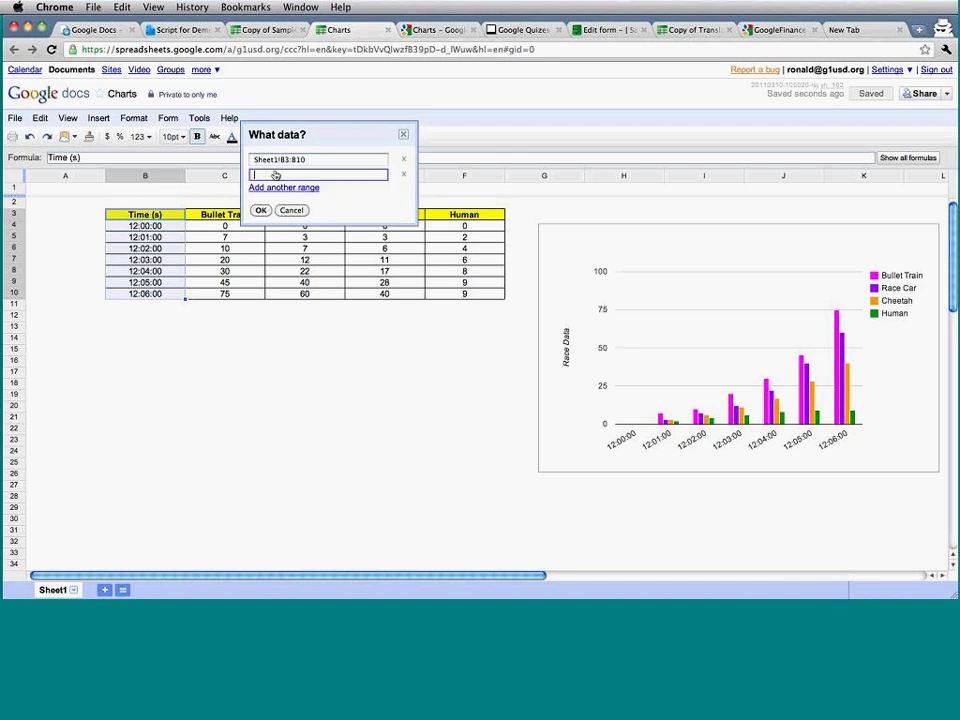
pyautogui.click(317, 293)
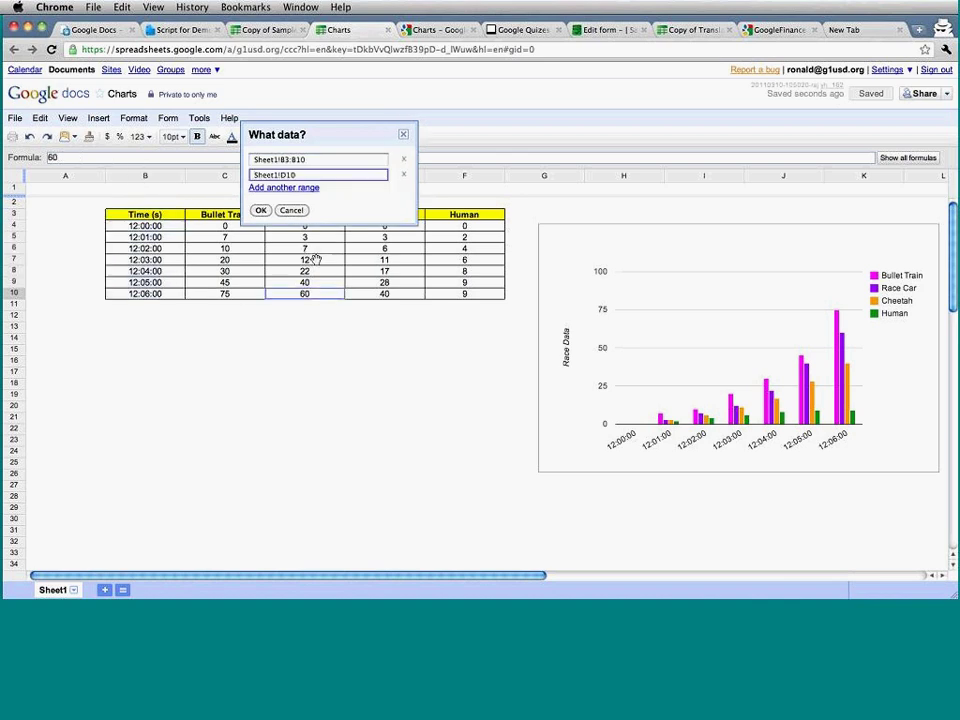
pyautogui.moveTo(315, 259); pyautogui.dragTo(318, 216)
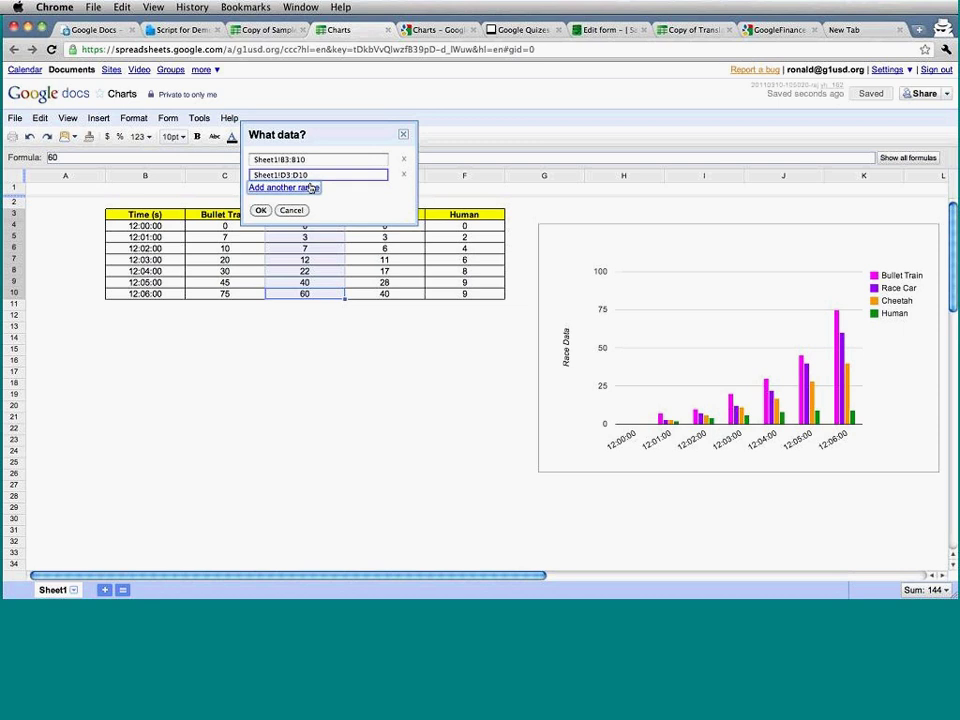
pyautogui.click(311, 188)
pyautogui.moveTo(464, 214); pyautogui.dragTo(446, 301)
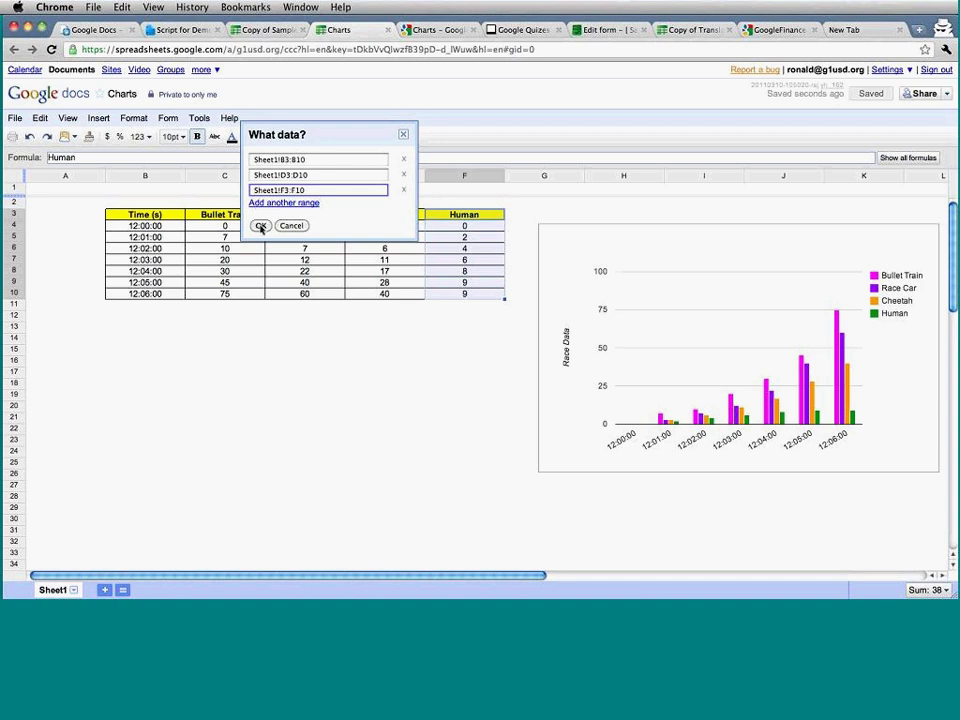
pyautogui.click(259, 226)
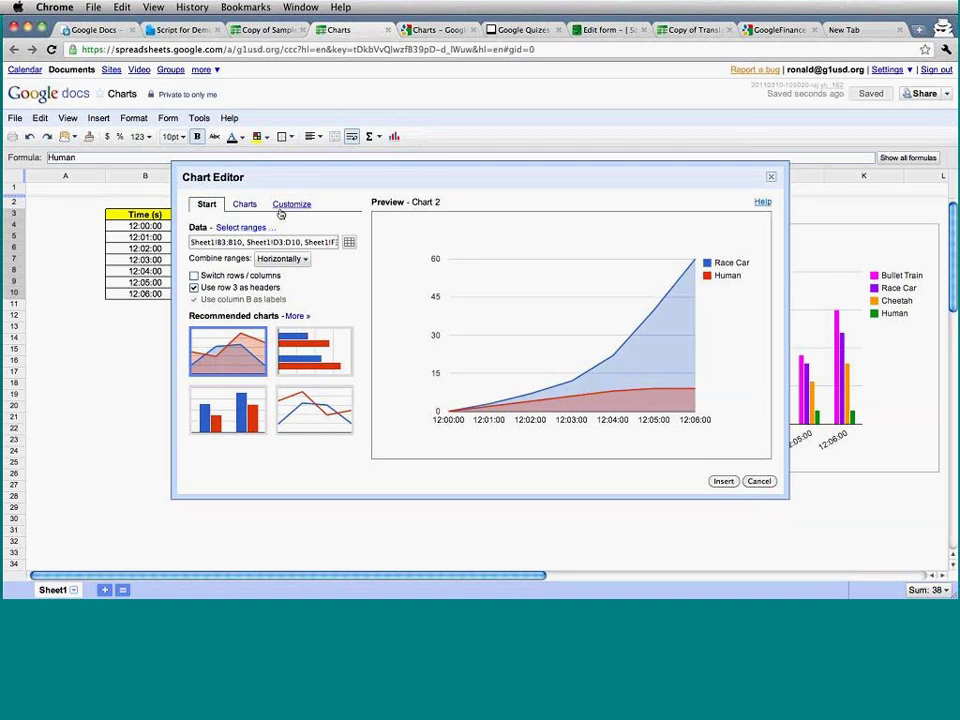
# Try vertical and horizontal range combining and bar, column, line previews, then cancel.
pyautogui.click(305, 258)
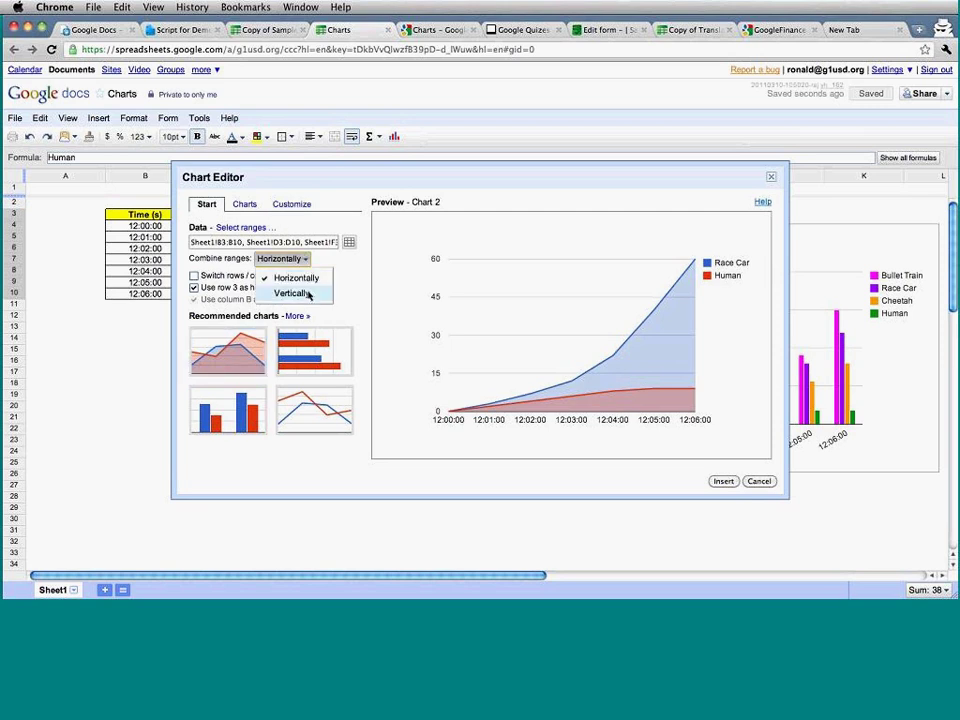
pyautogui.click(308, 293)
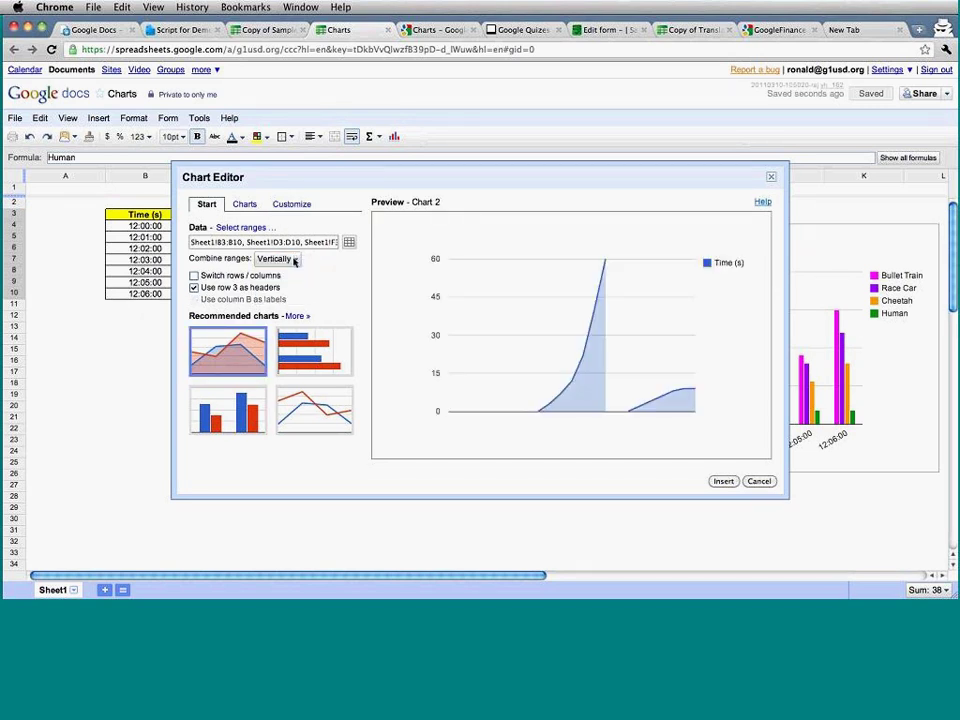
pyautogui.click(290, 258)
pyautogui.click(294, 278)
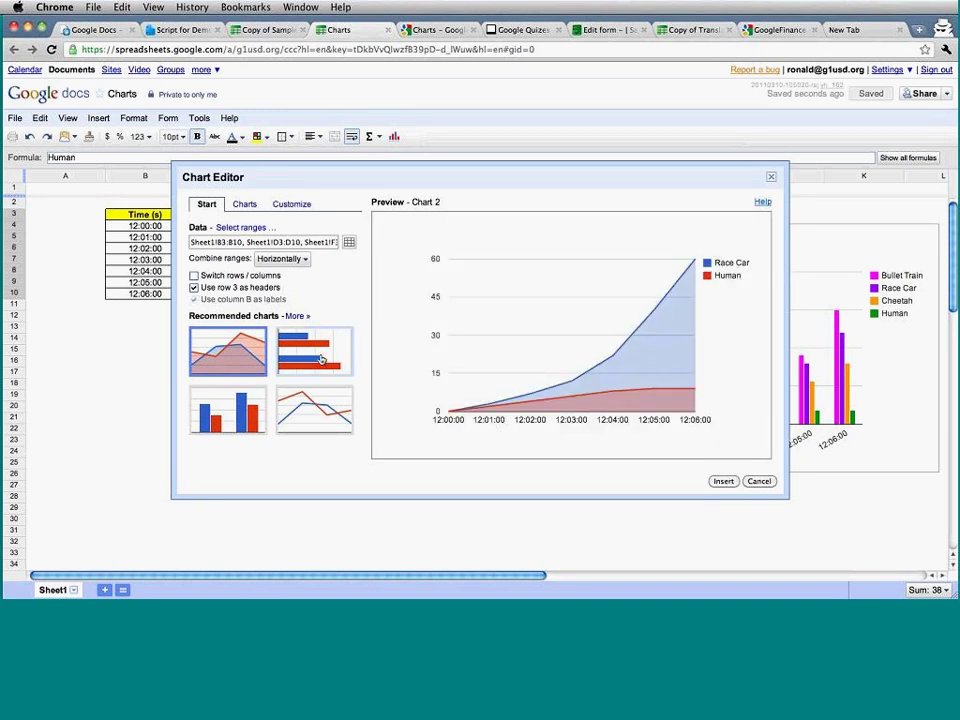
pyautogui.click(319, 358)
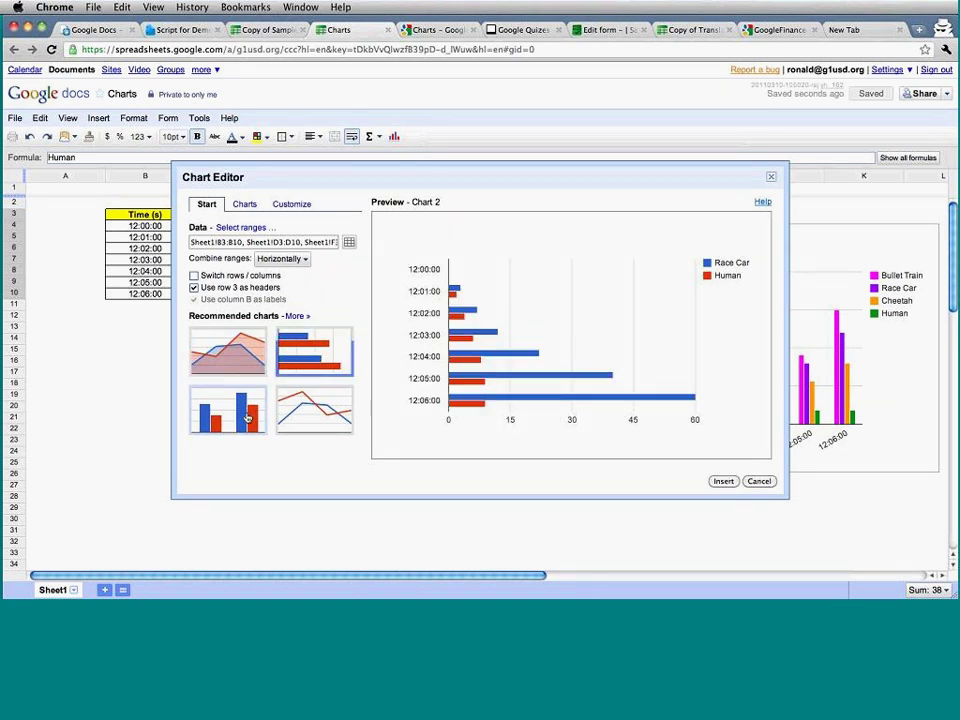
pyautogui.click(246, 417)
pyautogui.click(342, 414)
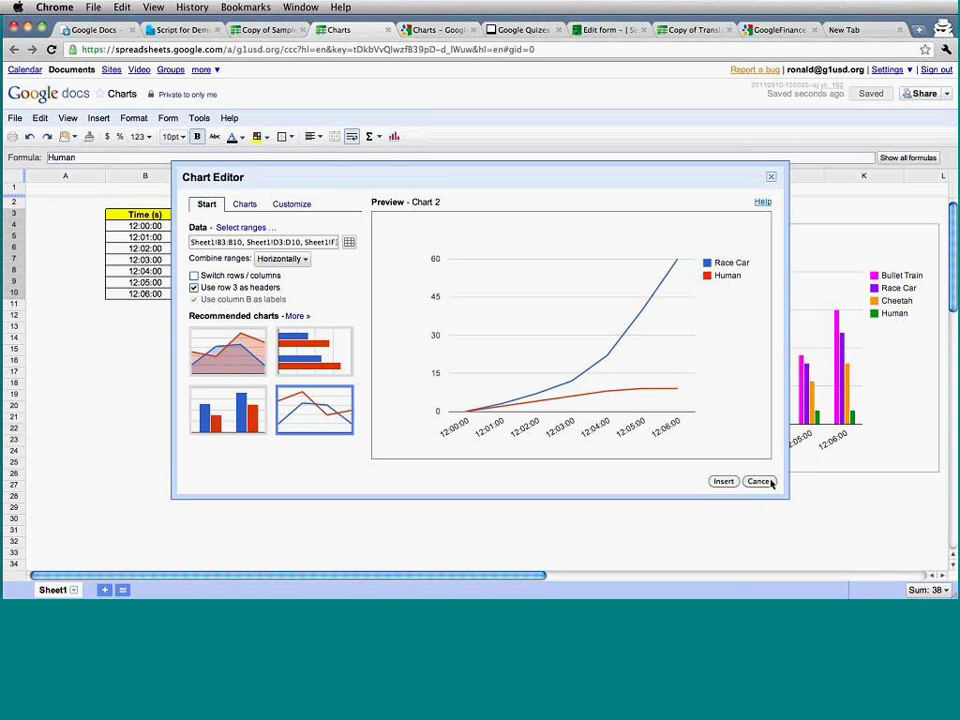
pyautogui.click(758, 481)
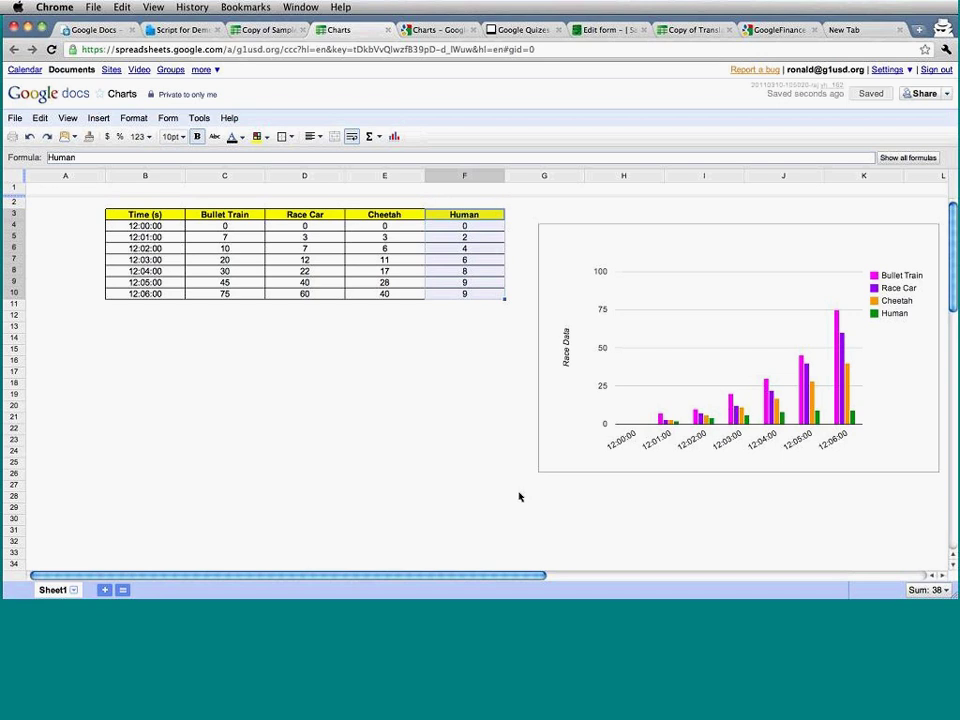
# Select and deselect the race chart, visit Script for Demo, then start a new chart in Charts.
pyautogui.click(571, 292)
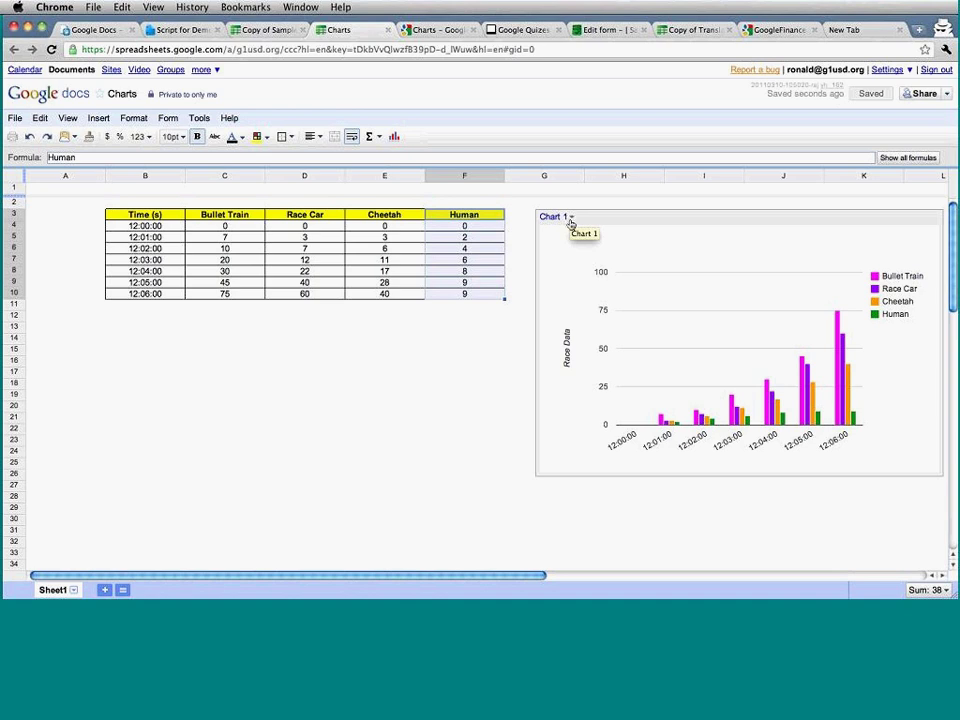
pyautogui.click(436, 362)
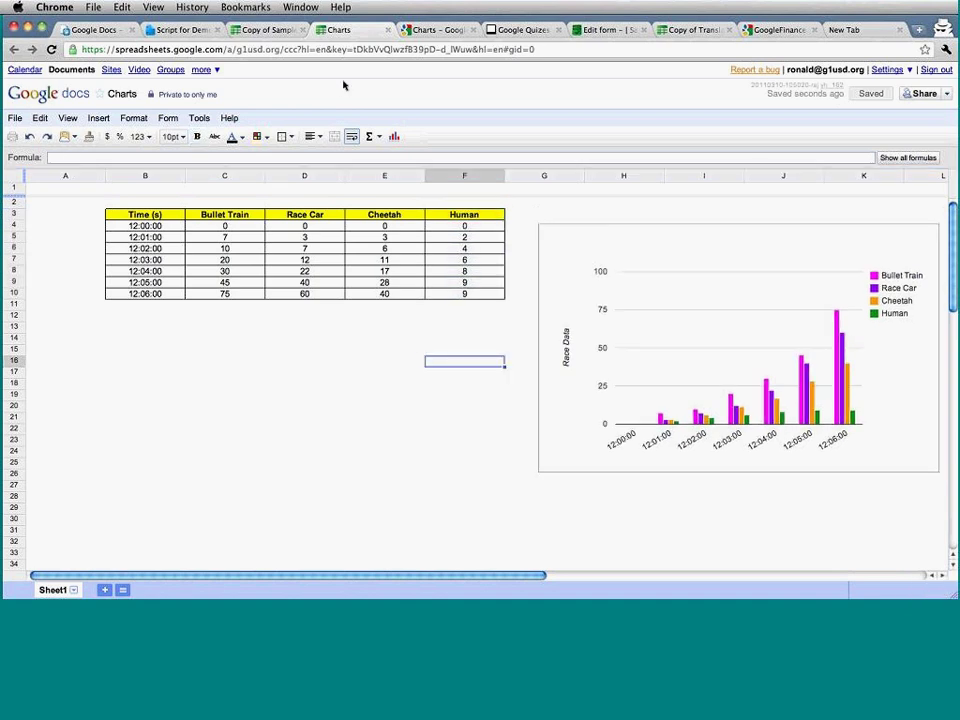
pyautogui.click(193, 30)
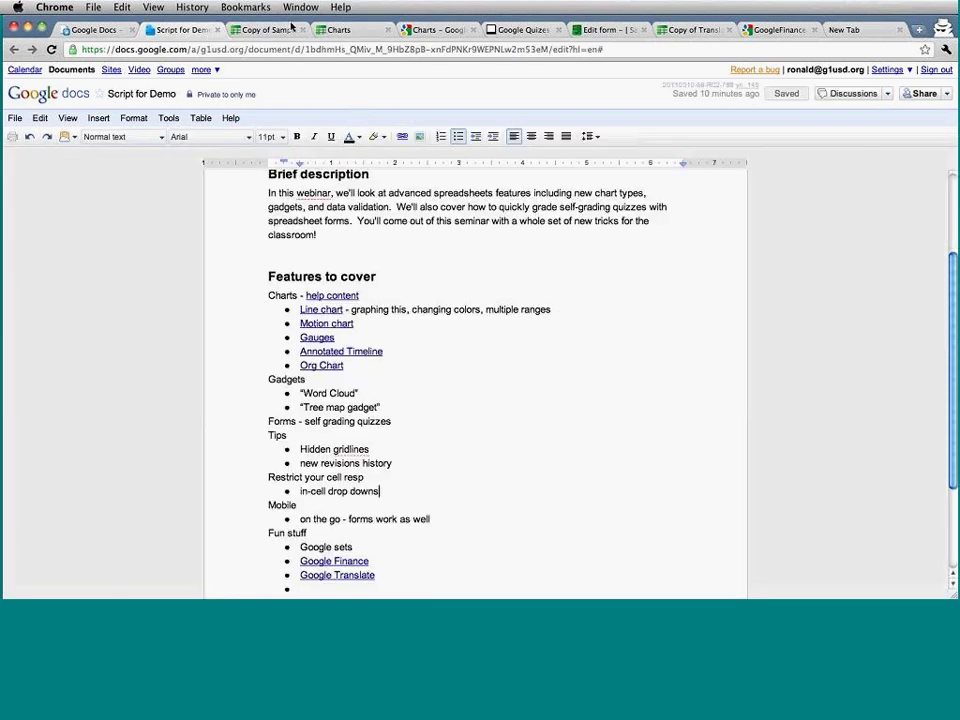
pyautogui.click(332, 30)
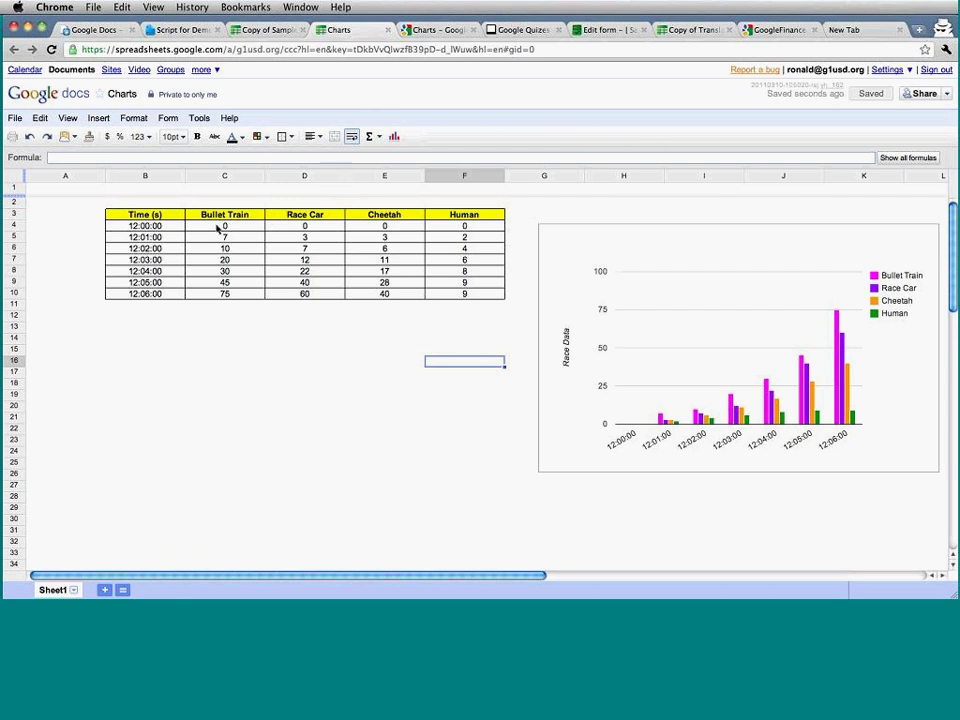
pyautogui.click(393, 137)
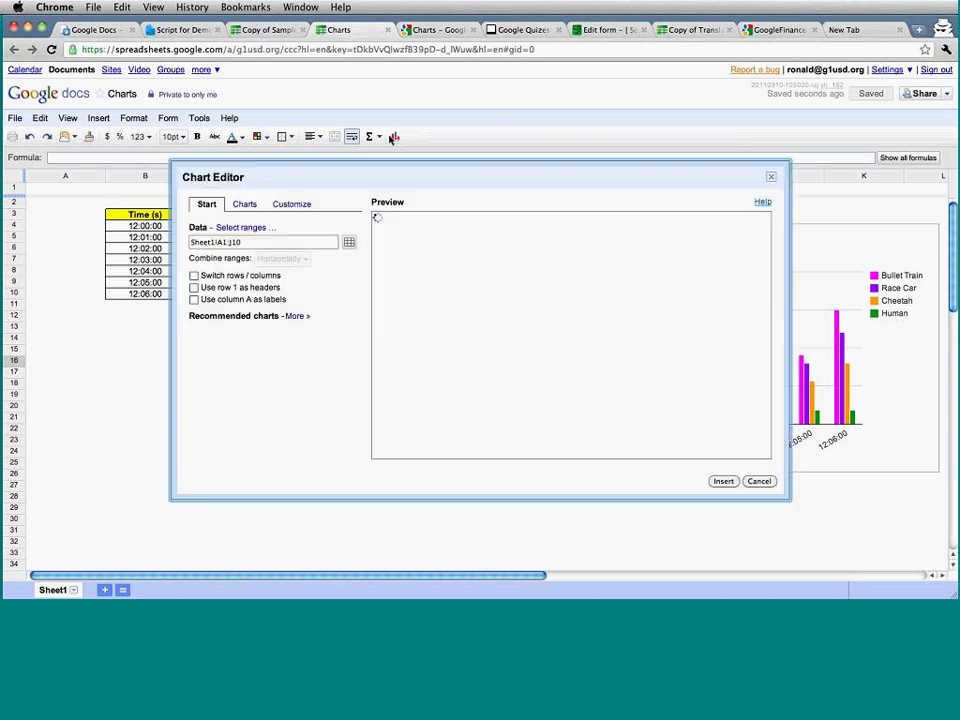
# Browse the scatter, pie and trend chart types in the full chart list.
pyautogui.click(243, 206)
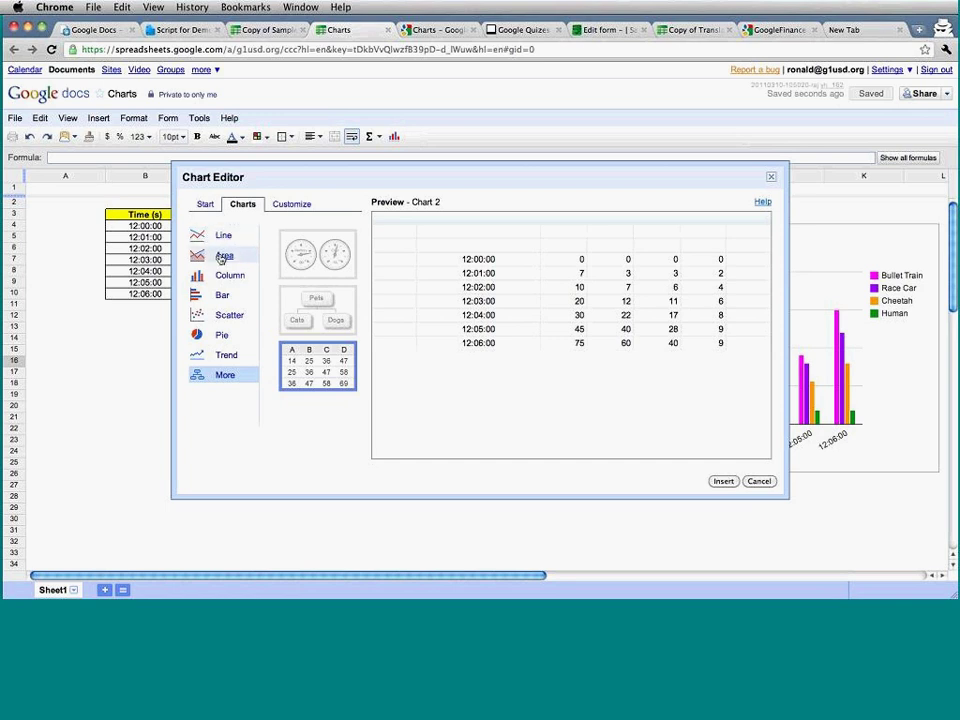
pyautogui.click(229, 314)
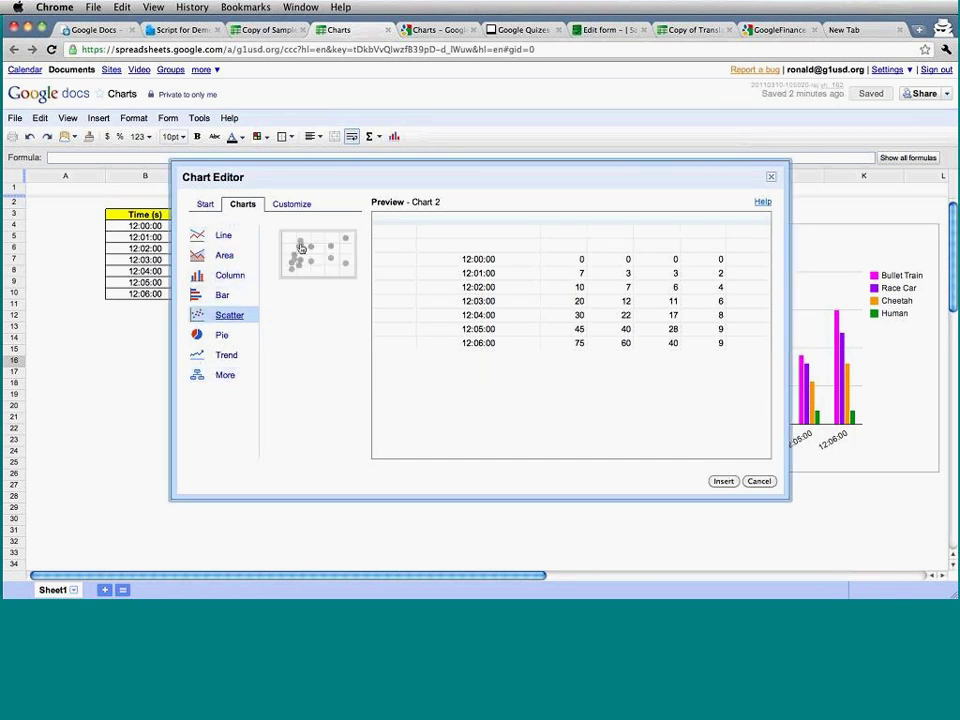
pyautogui.click(228, 333)
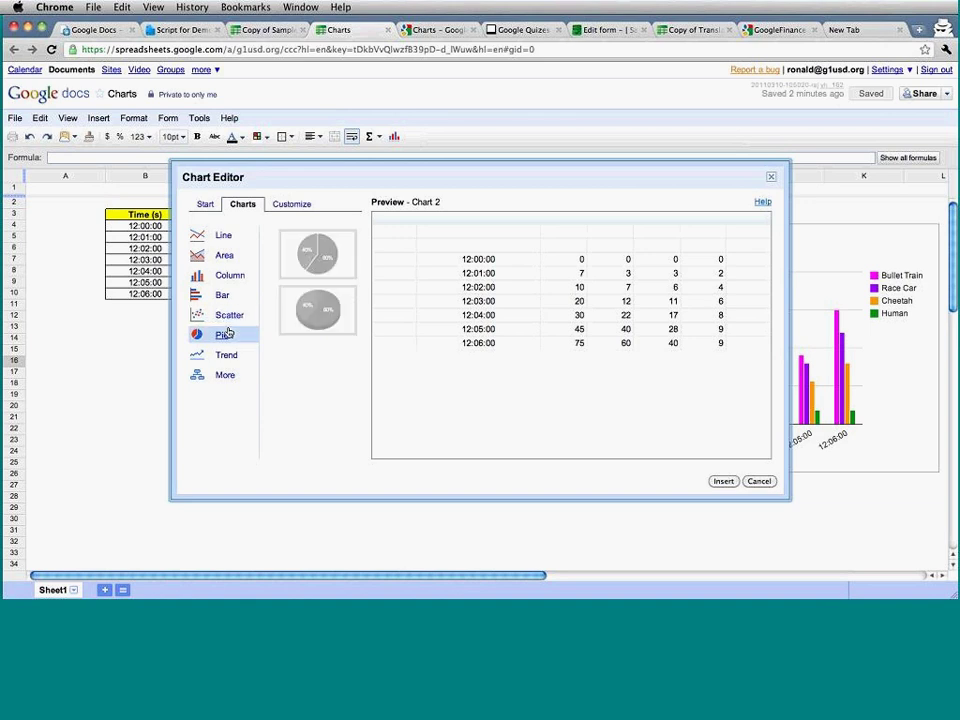
pyautogui.click(225, 363)
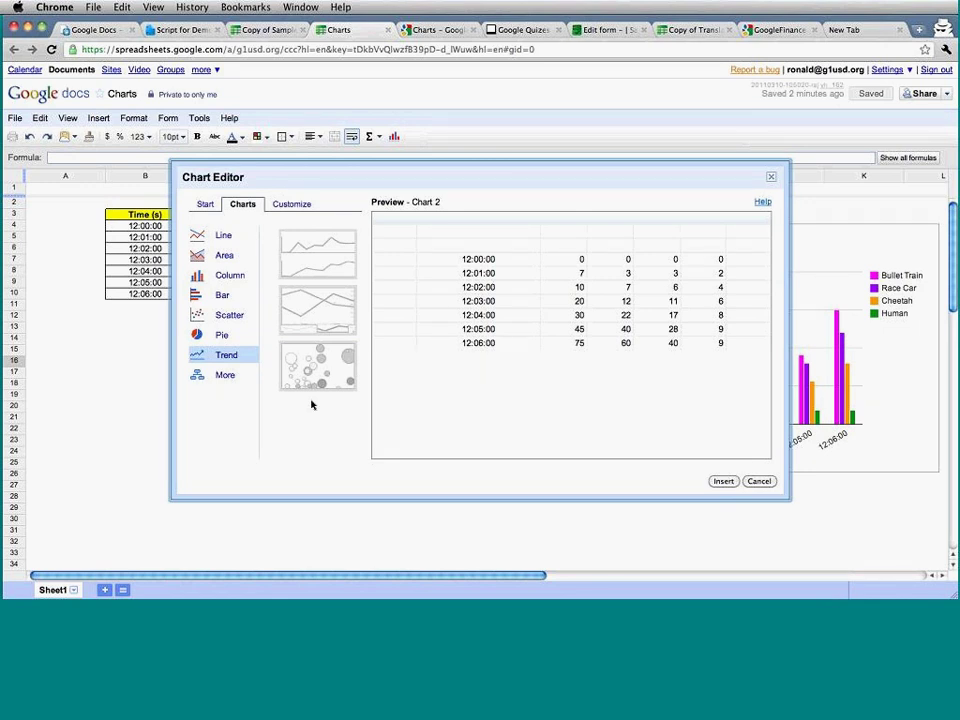
# View gauge, org and table charts, cancel the chart, and go to the documents list.
pyautogui.click(232, 376)
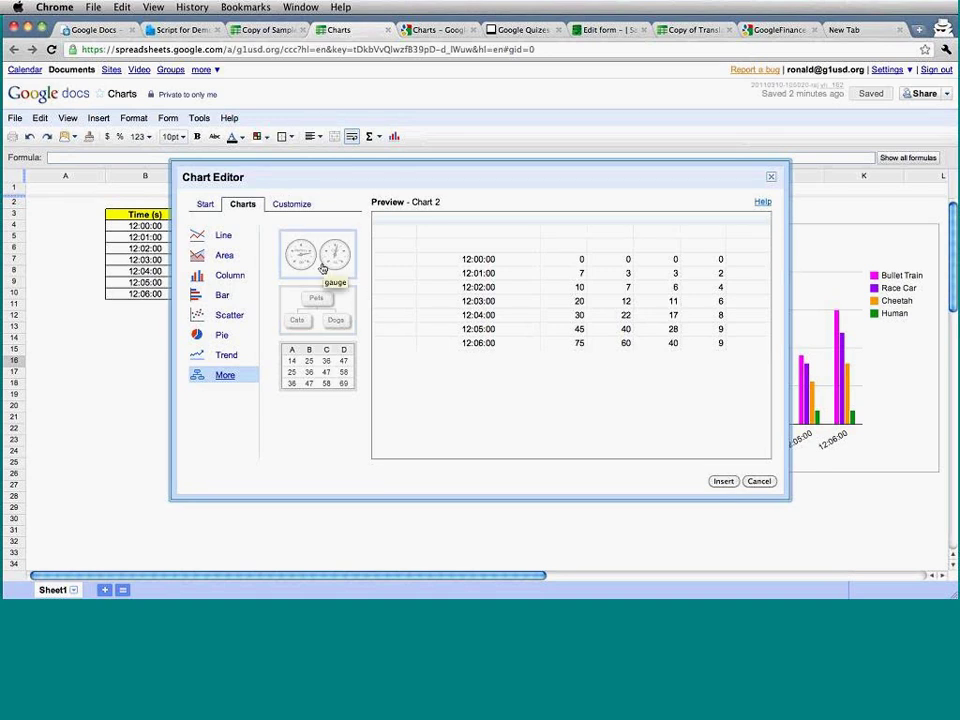
pyautogui.click(759, 481)
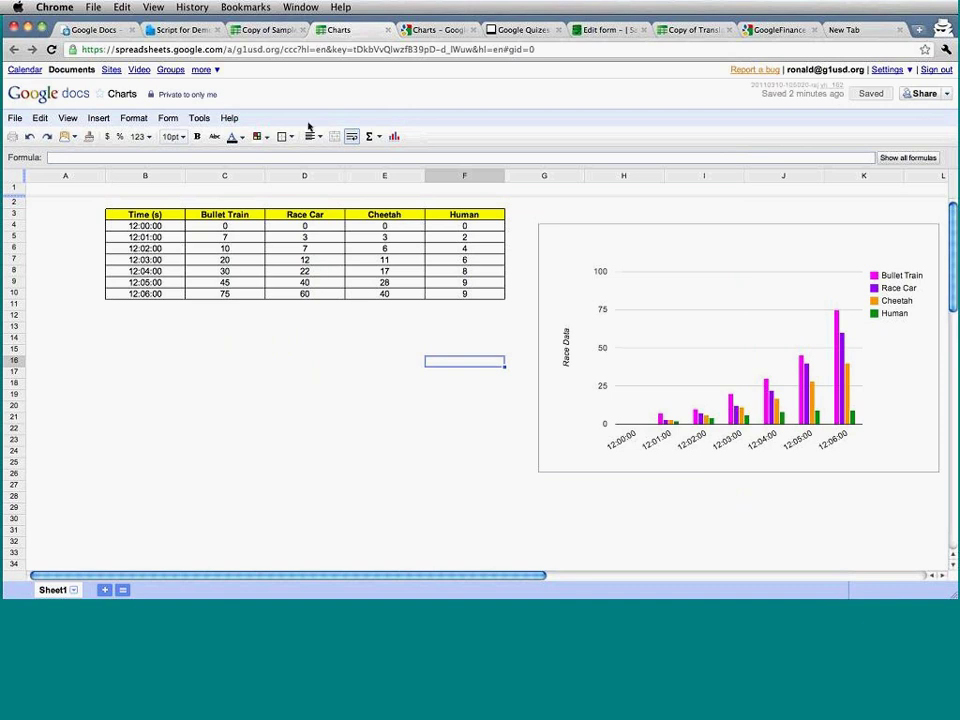
pyautogui.click(108, 30)
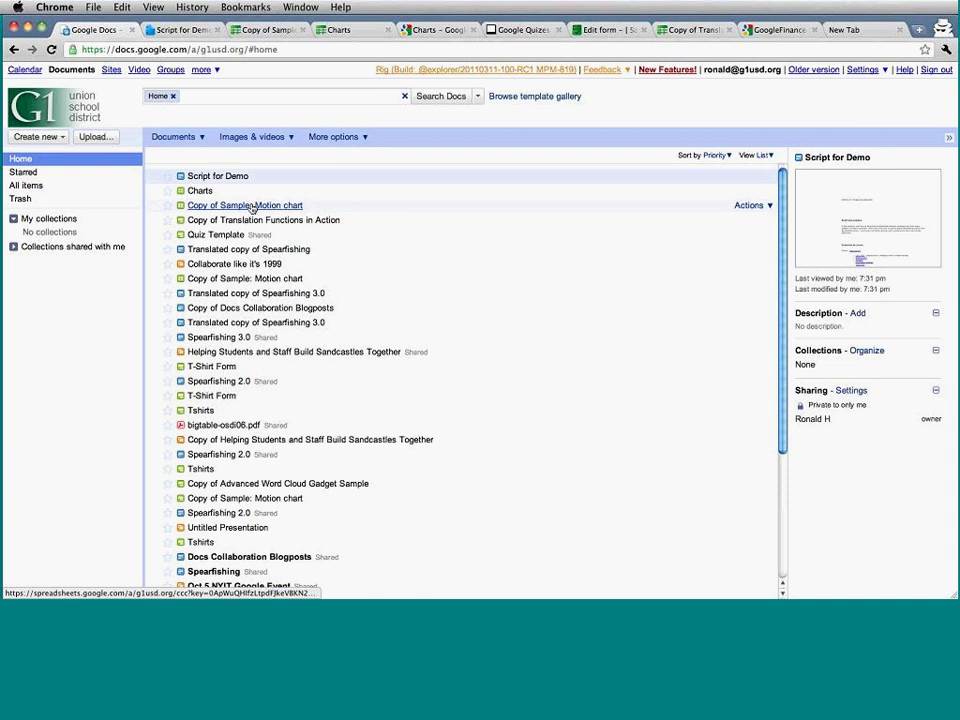
# Open the Copy of Sample: Motion chart spreadsheet and skim its state housing data.
pyautogui.click(250, 206)
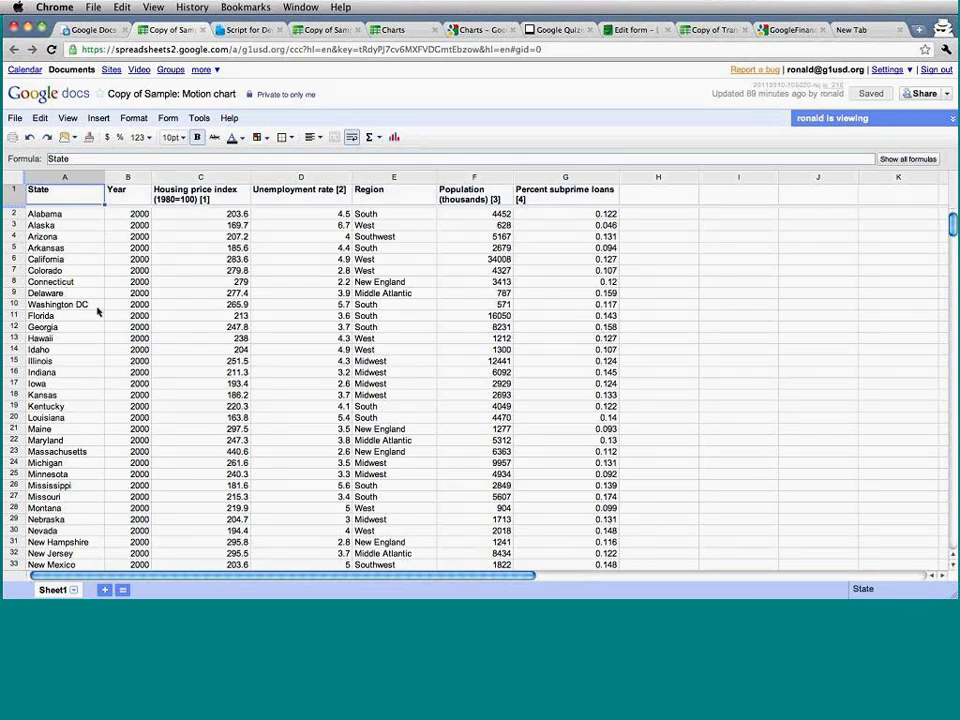
pyautogui.scroll(-2, 97, 312)
pyautogui.scroll(2, 97, 312)
# Select the full data range A1:G358, State through Percent subprime loans.
pyautogui.click(112, 227)
pyautogui.scroll(-20, 173, 327)
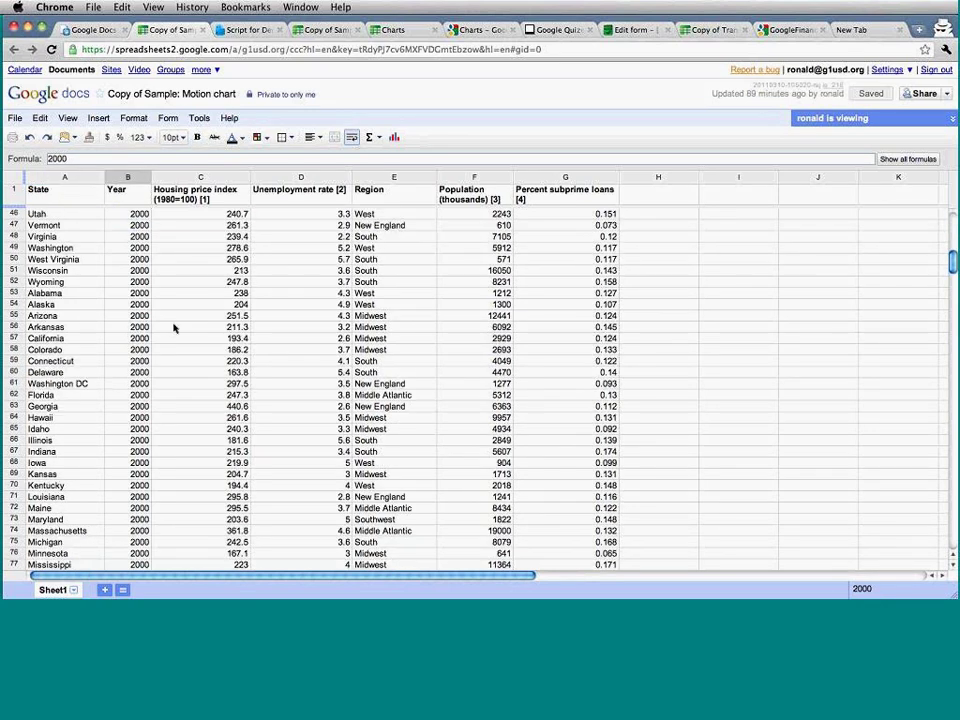
pyautogui.scroll(-20, 173, 327)
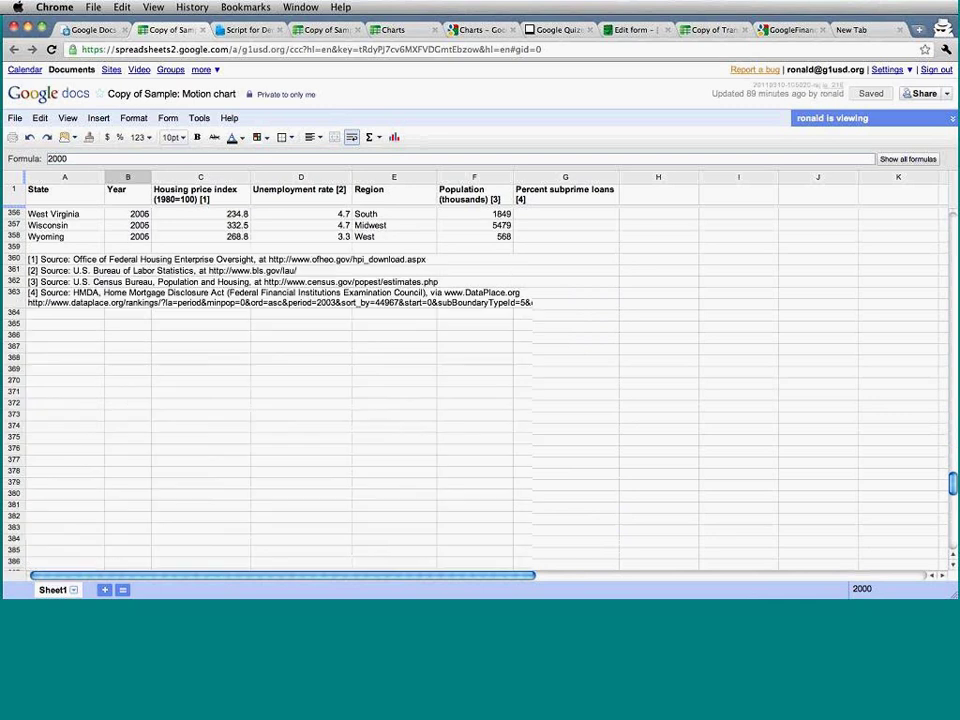
pyautogui.scroll(3, 173, 327)
pyautogui.scroll(-2, 173, 327)
pyautogui.scroll(5, 173, 327)
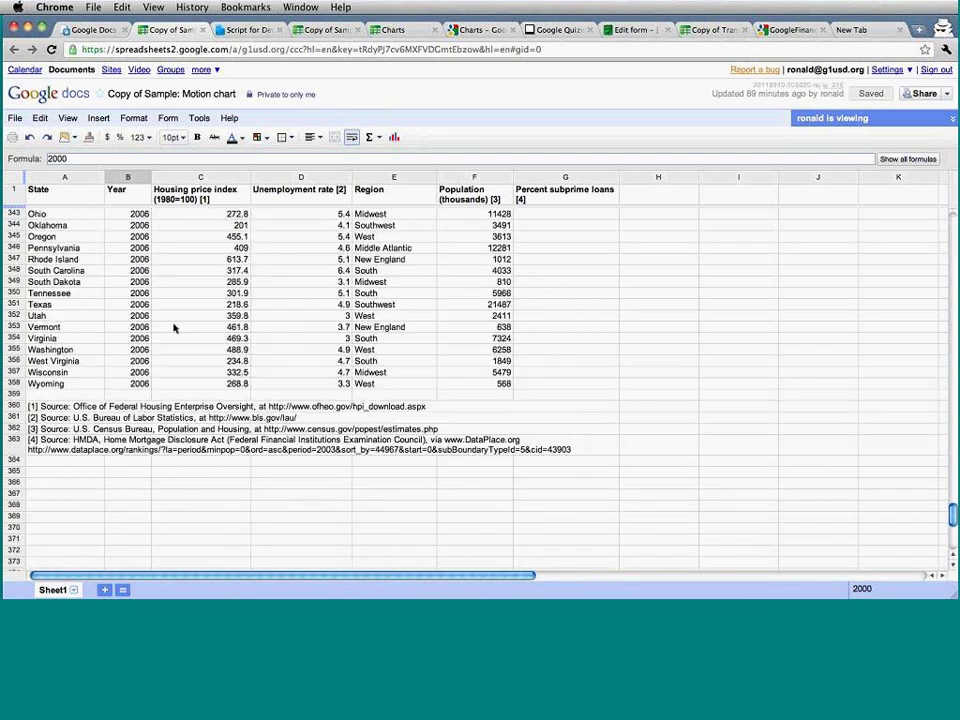
pyautogui.scroll(20, 173, 327)
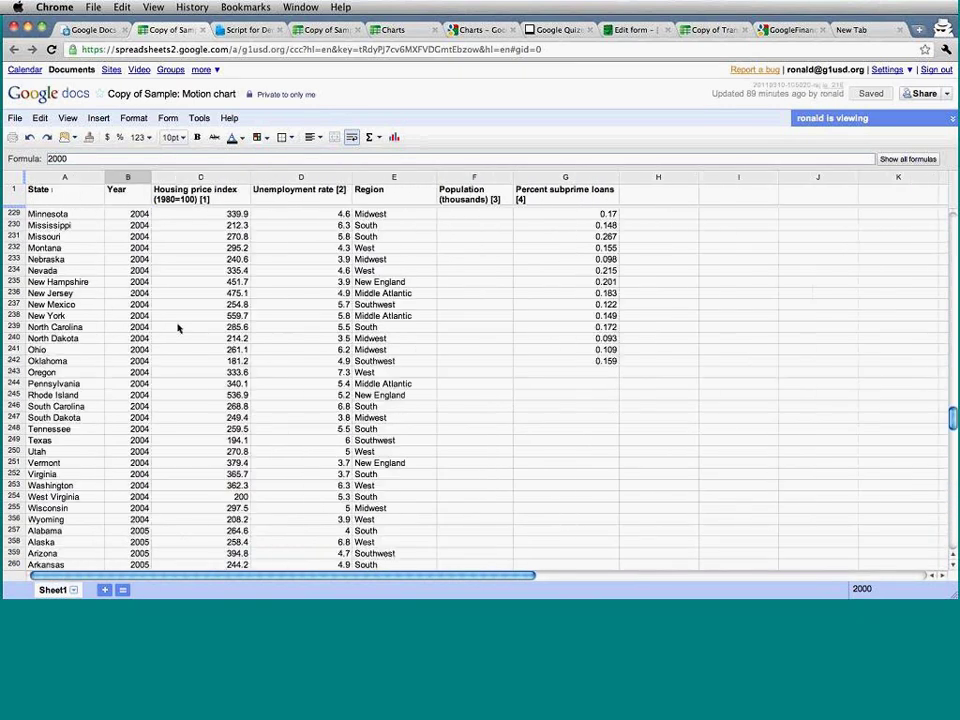
pyautogui.scroll(20, 178, 327)
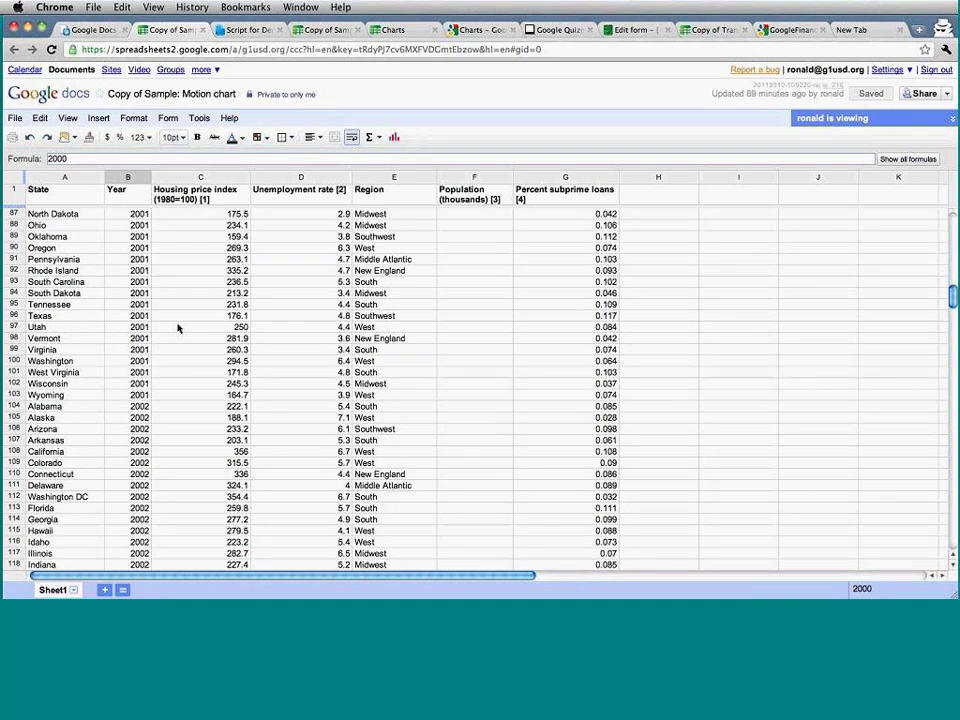
pyautogui.scroll(17, 178, 327)
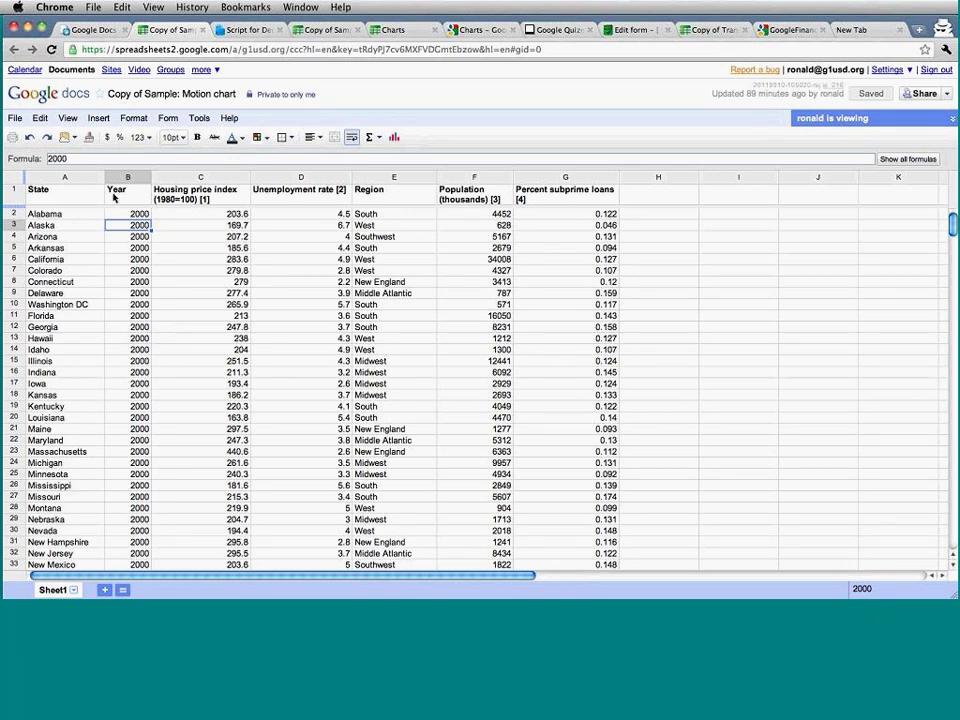
pyautogui.click(63, 195)
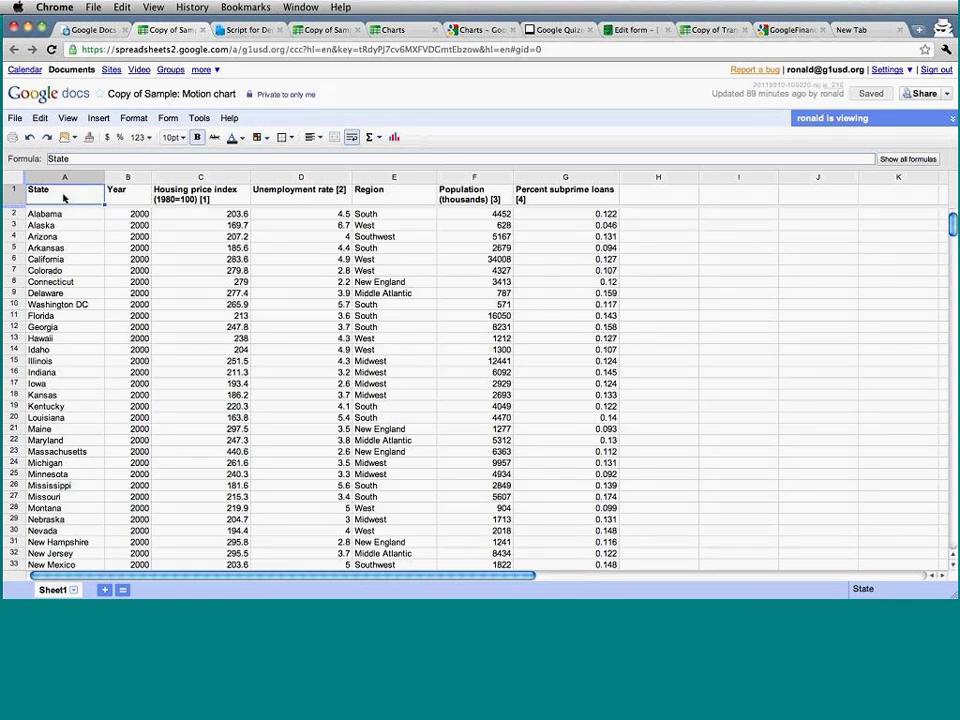
pyautogui.press('super+a')
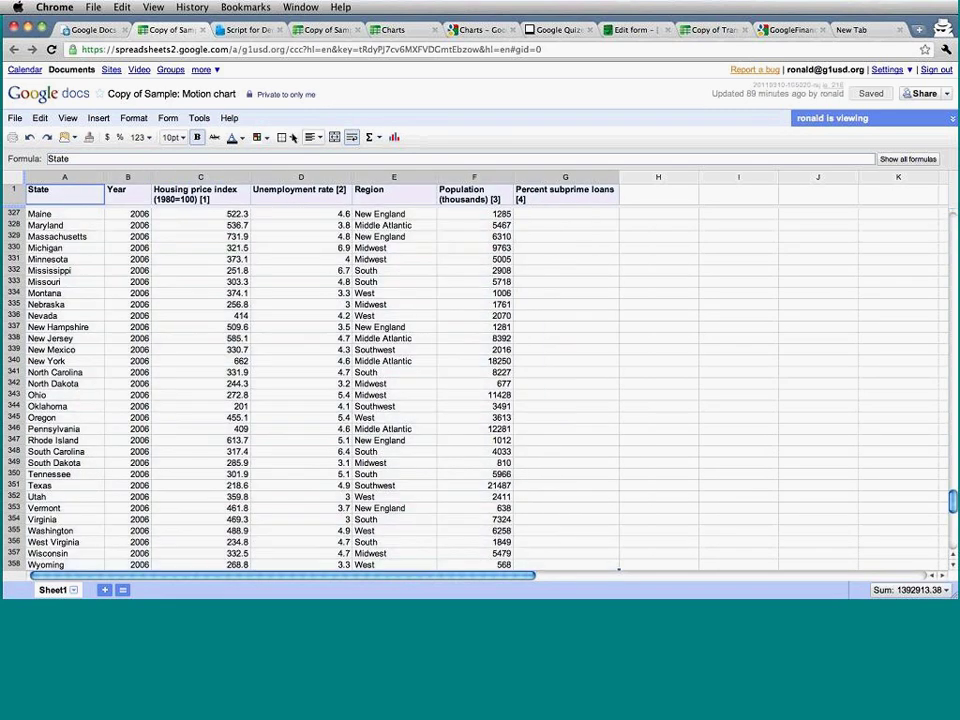
# Insert a motion chart of the selected housing data, coloured by Region and sized by Population.
pyautogui.click(395, 138)
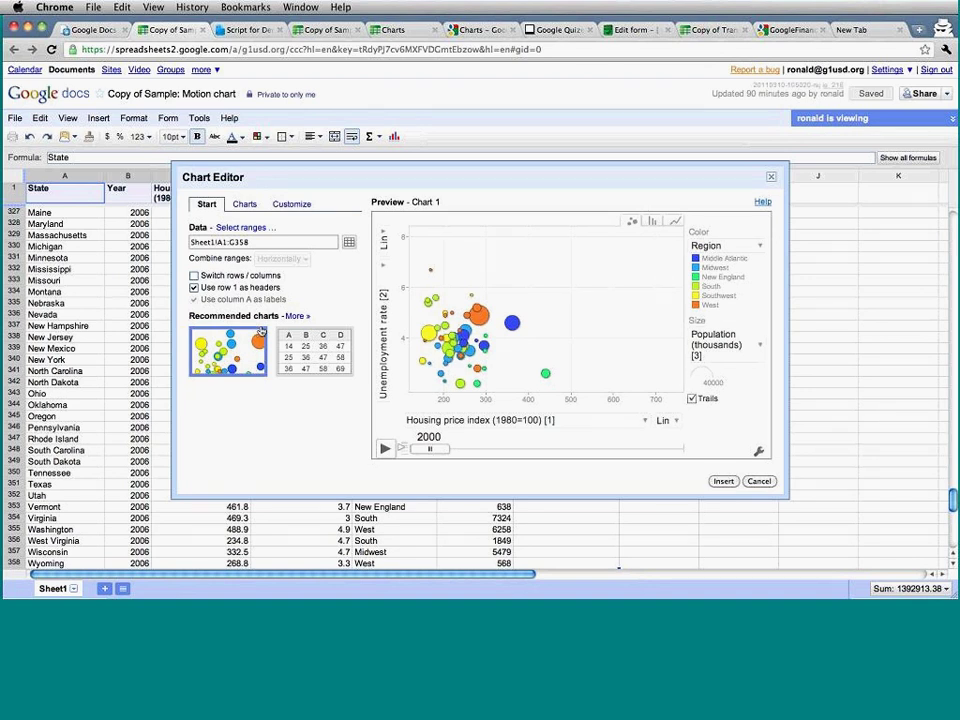
pyautogui.click(244, 205)
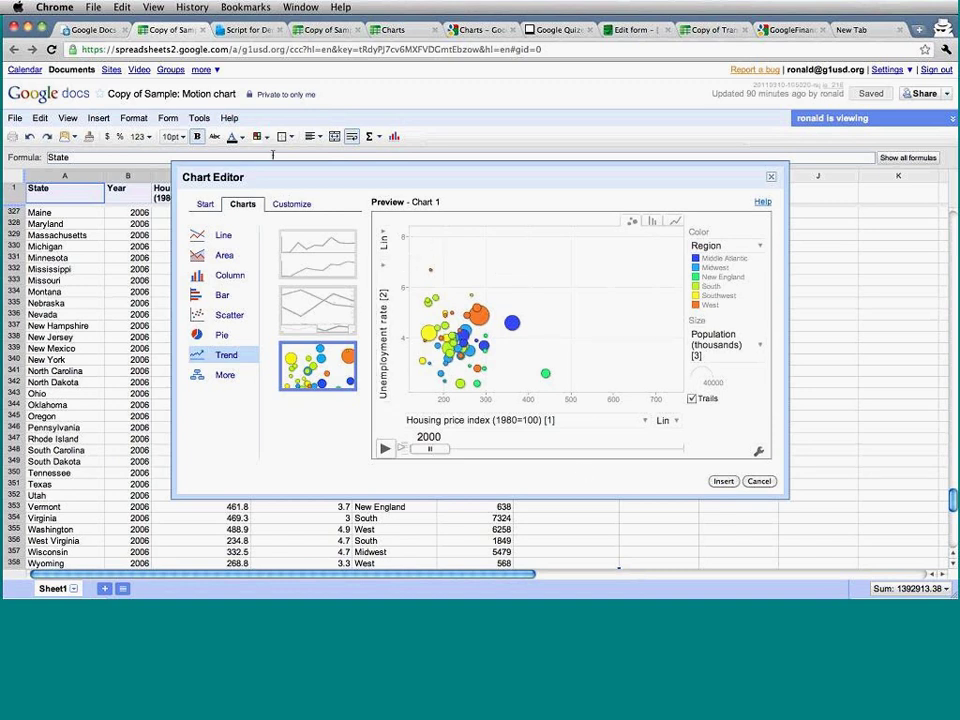
pyautogui.click(286, 205)
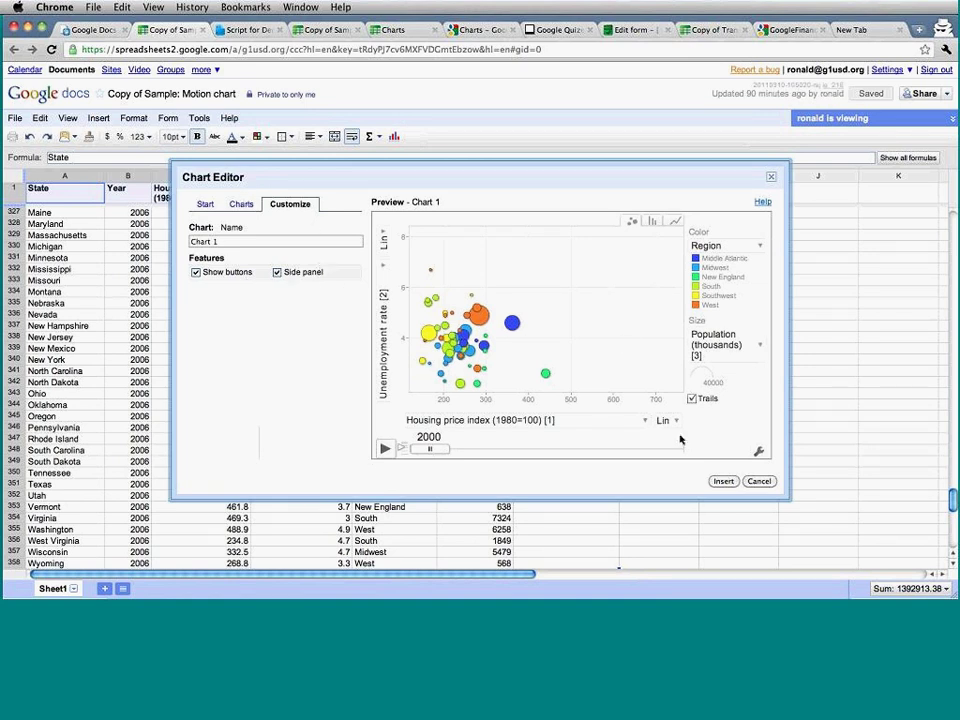
pyautogui.click(723, 481)
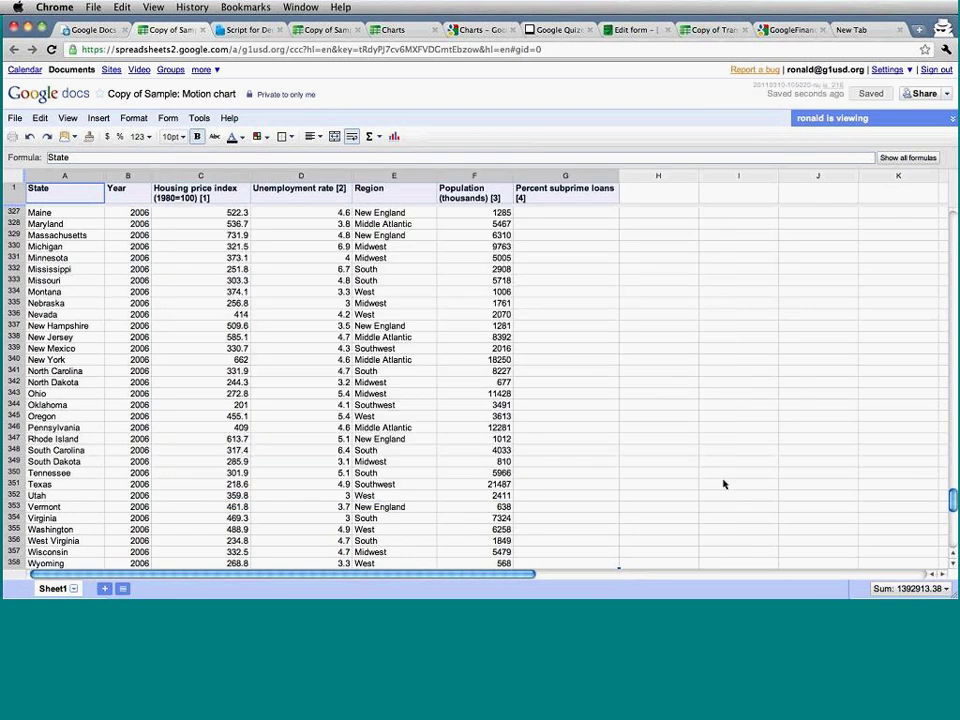
# Edit Chart 1 and begin a new data range starting at A1 across to column G.
pyautogui.scroll(15, 723, 484)
pyautogui.scroll(5, 723, 484)
pyautogui.scroll(10, 723, 484)
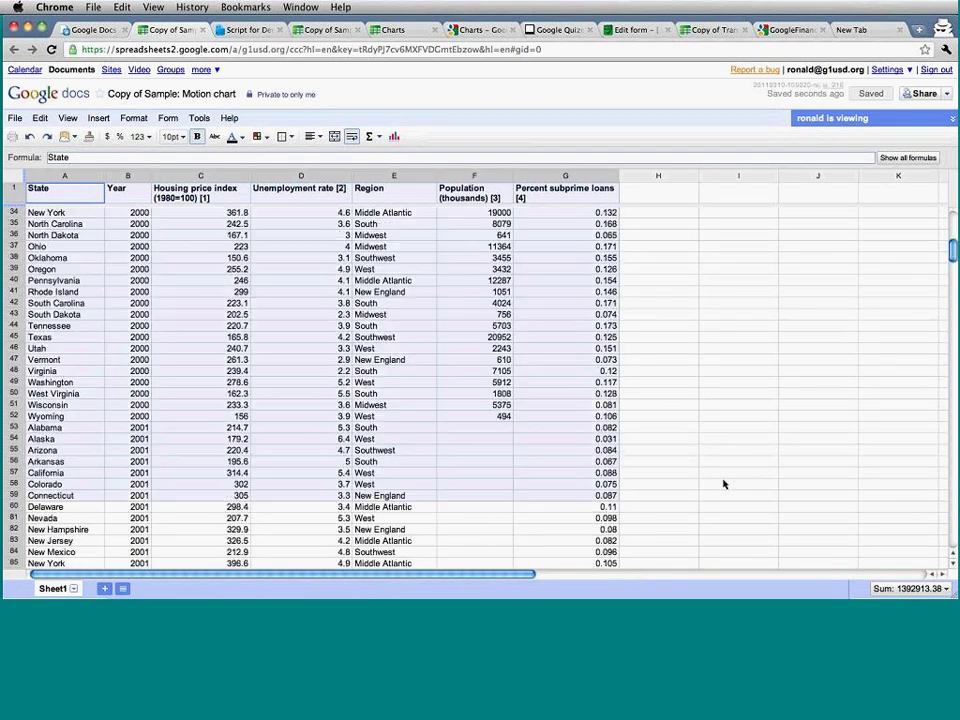
pyautogui.scroll(3, 723, 484)
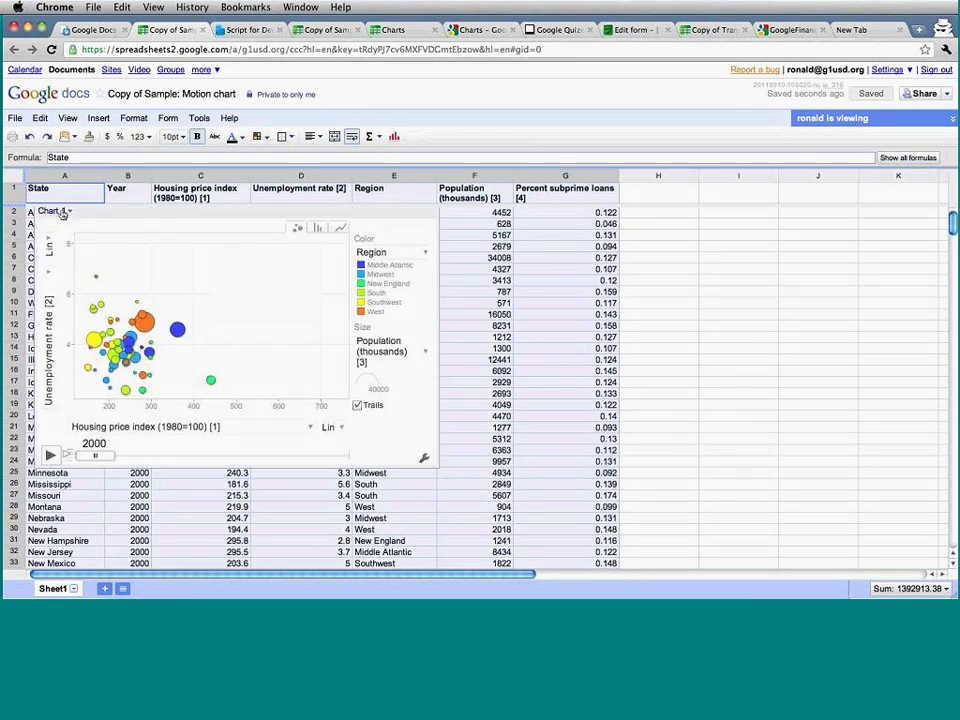
pyautogui.click(55, 211)
pyautogui.click(65, 227)
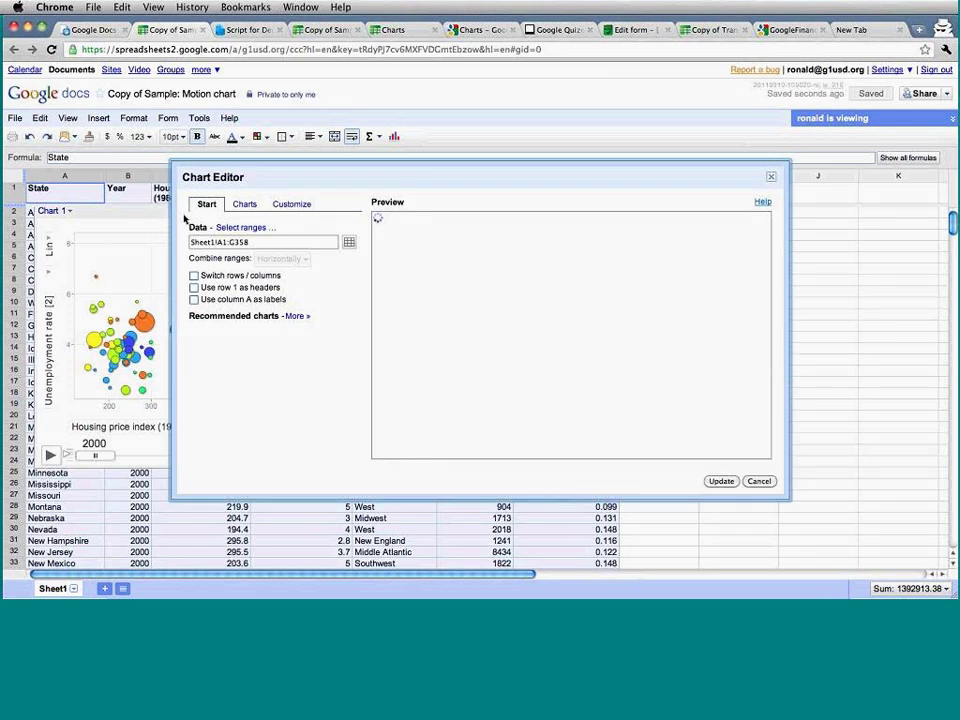
pyautogui.click(237, 228)
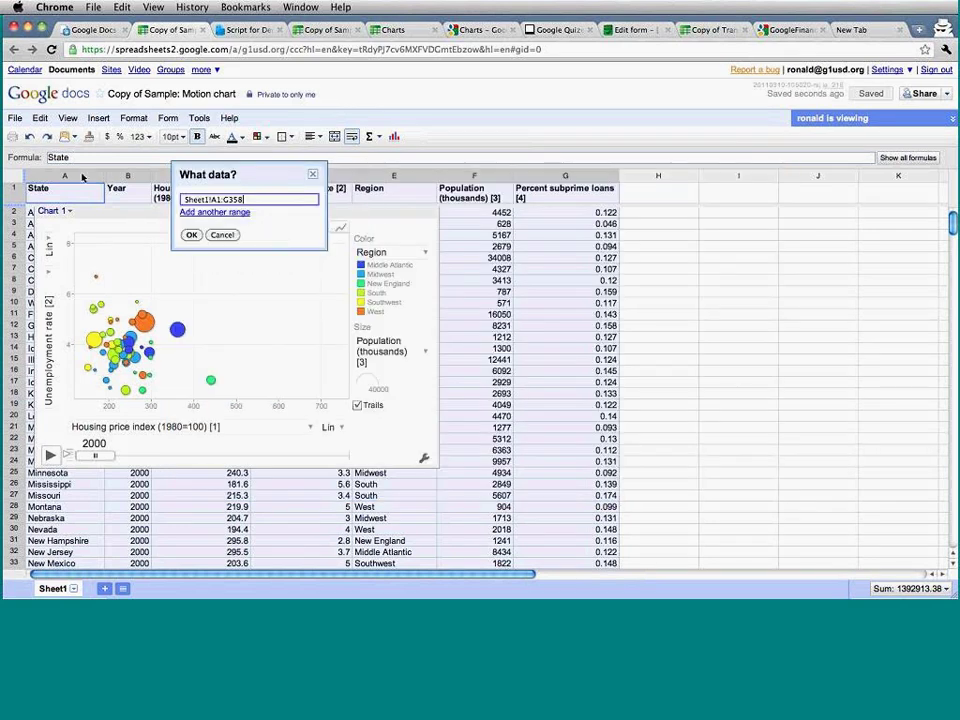
pyautogui.moveTo(79, 189); pyautogui.dragTo(165, 190)
pyautogui.keyDown('shift'); pyautogui.click(519, 509); pyautogui.keyUp('shift')
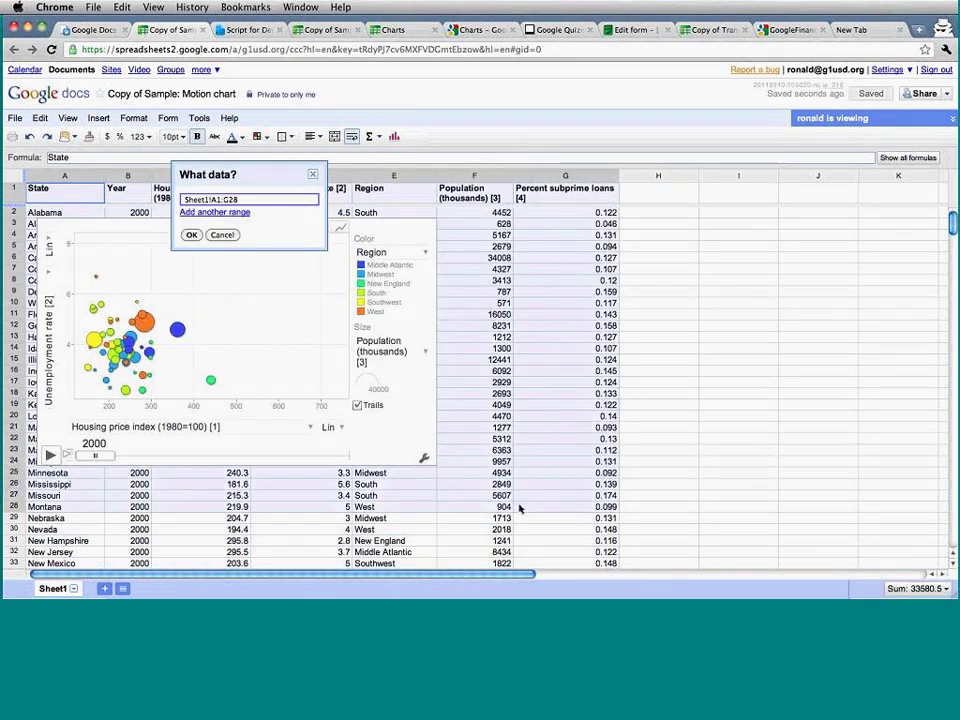
# Extend the range to row 358, confirm Sheet1!A1:G358 and update Chart 1.
pyautogui.scroll(-20, 519, 509)
pyautogui.scroll(-20, 519, 509)
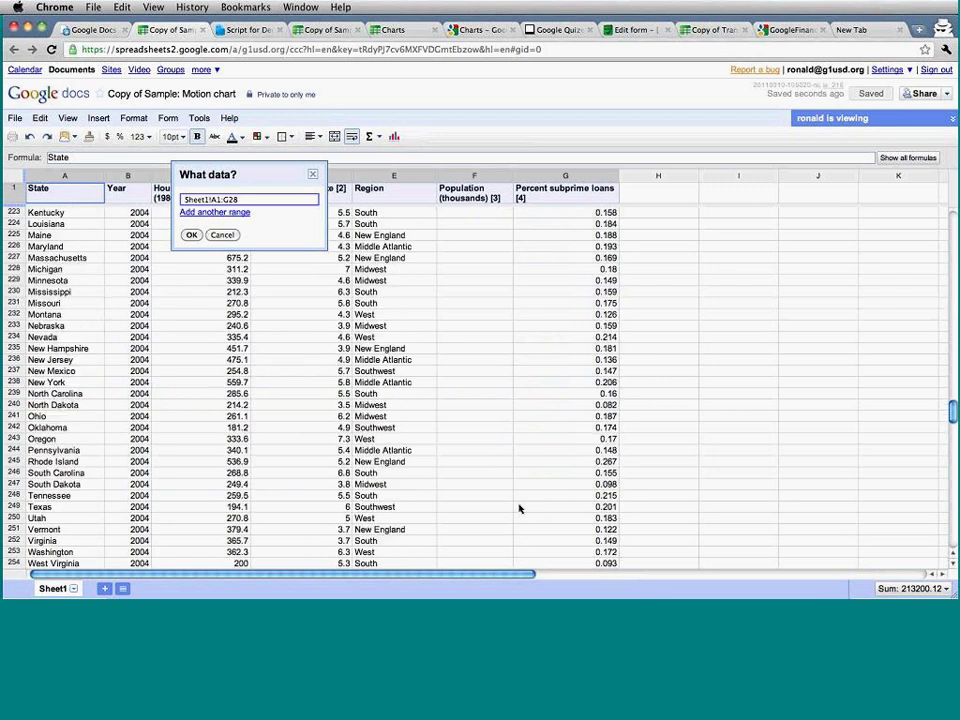
pyautogui.scroll(-2, 518, 507)
pyautogui.scroll(5, 518, 507)
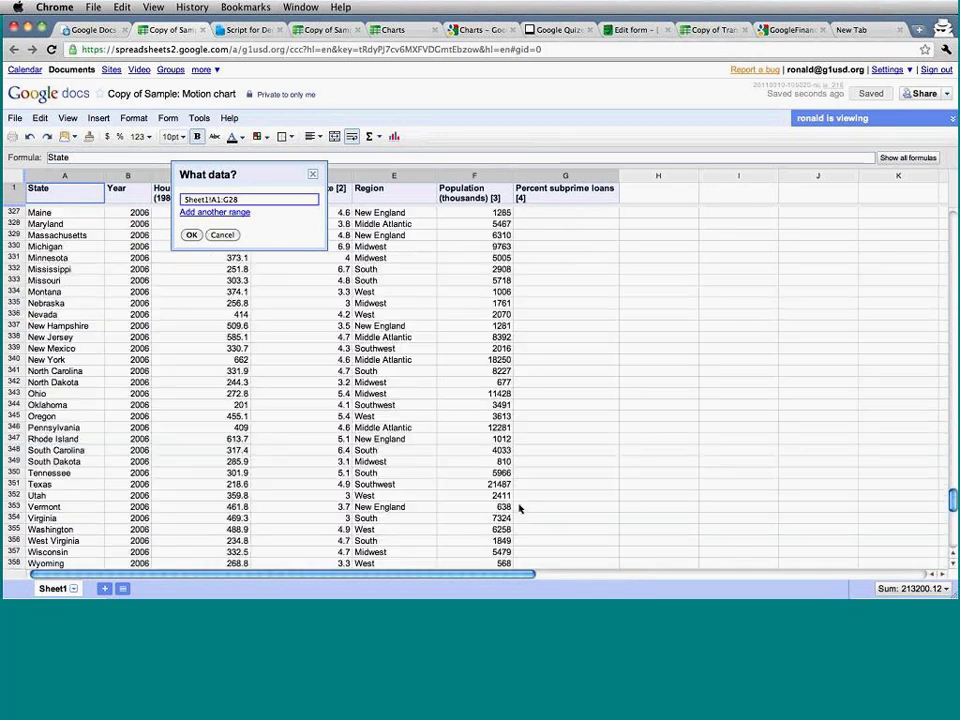
pyautogui.scroll(-1, 540, 500)
pyautogui.keyDown('shift'); pyautogui.click(548, 496); pyautogui.keyUp('shift')
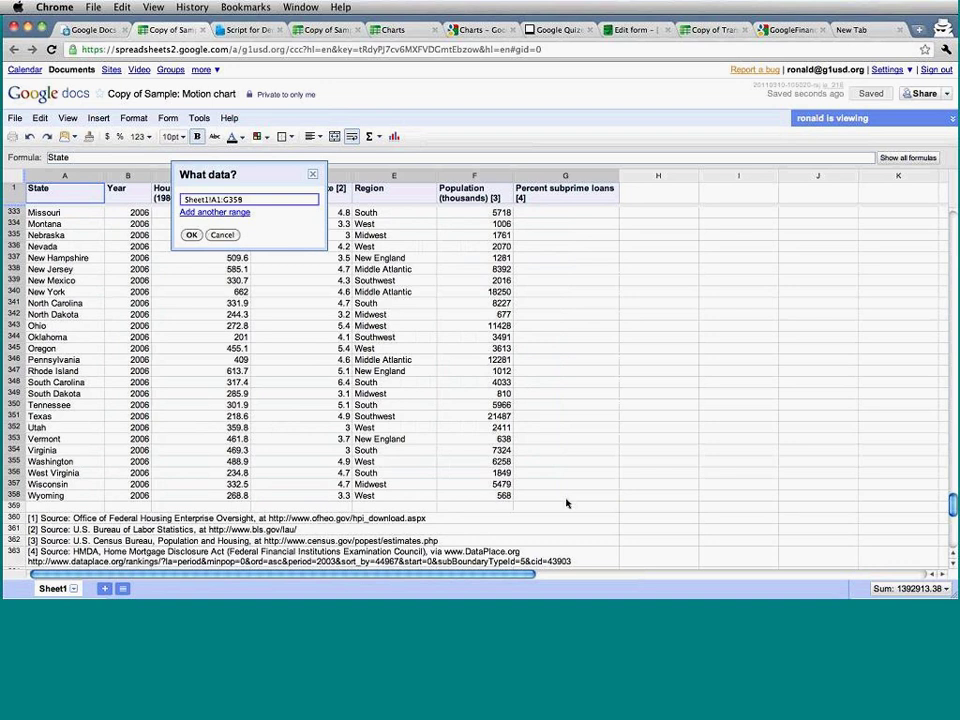
pyautogui.keyDown('shift'); pyautogui.click(491, 502); pyautogui.keyUp('shift')
pyautogui.keyDown('shift'); pyautogui.click(525, 500); pyautogui.keyUp('shift')
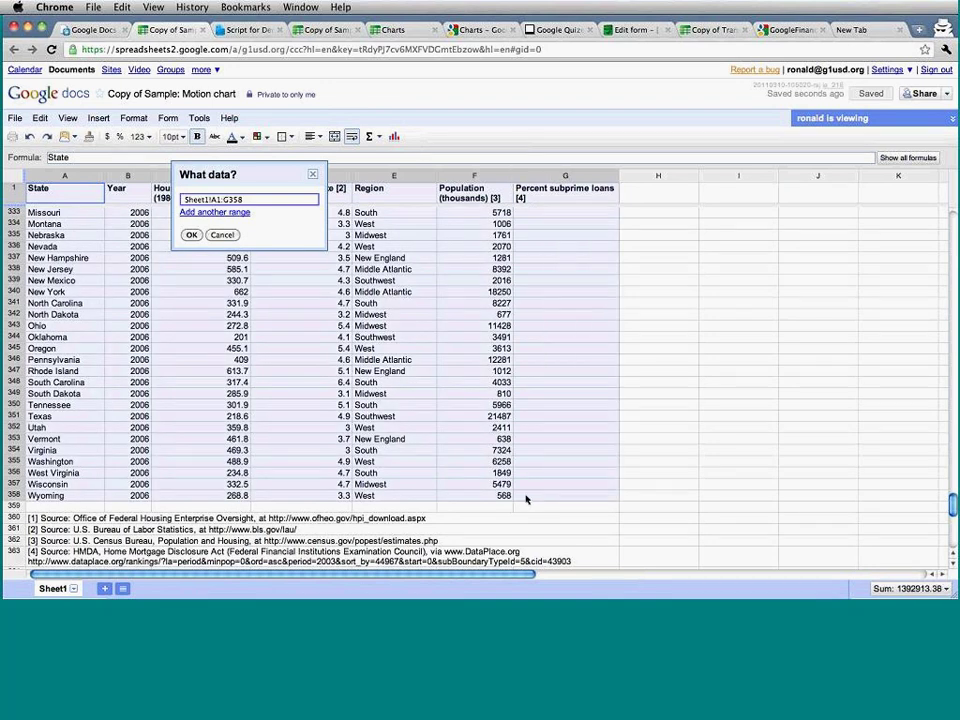
pyautogui.click(192, 235)
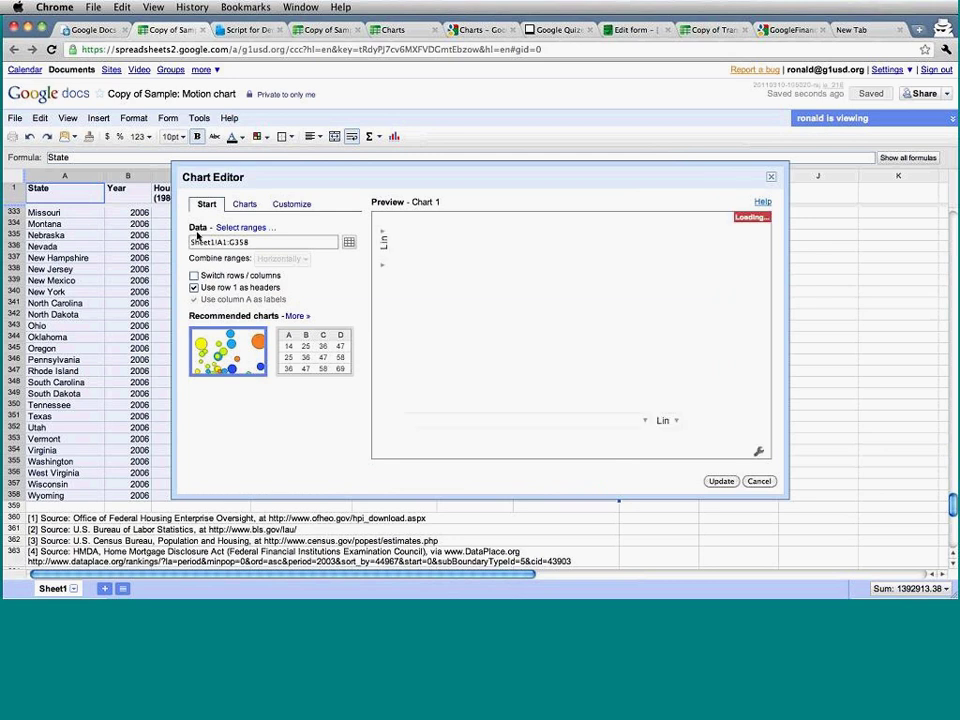
pyautogui.click(720, 481)
# Play Chart 1's motion animation through the years up to 2006.
pyautogui.scroll(15, 721, 485)
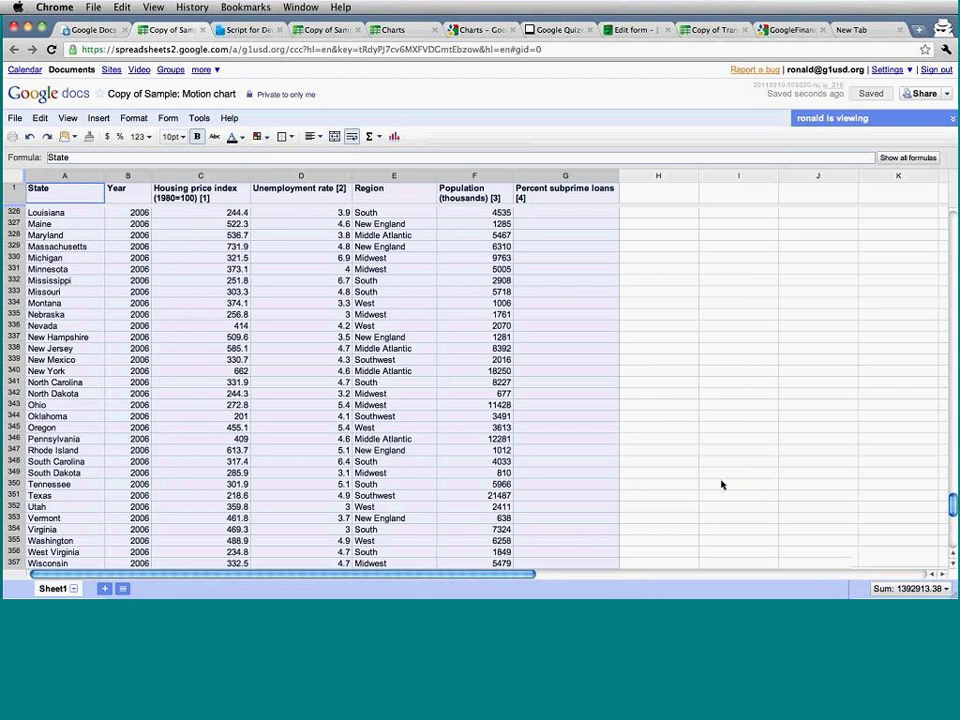
pyautogui.hscroll(3, 721, 485)
pyautogui.hscroll(-3, 721, 485)
pyautogui.scroll(20, 721, 485)
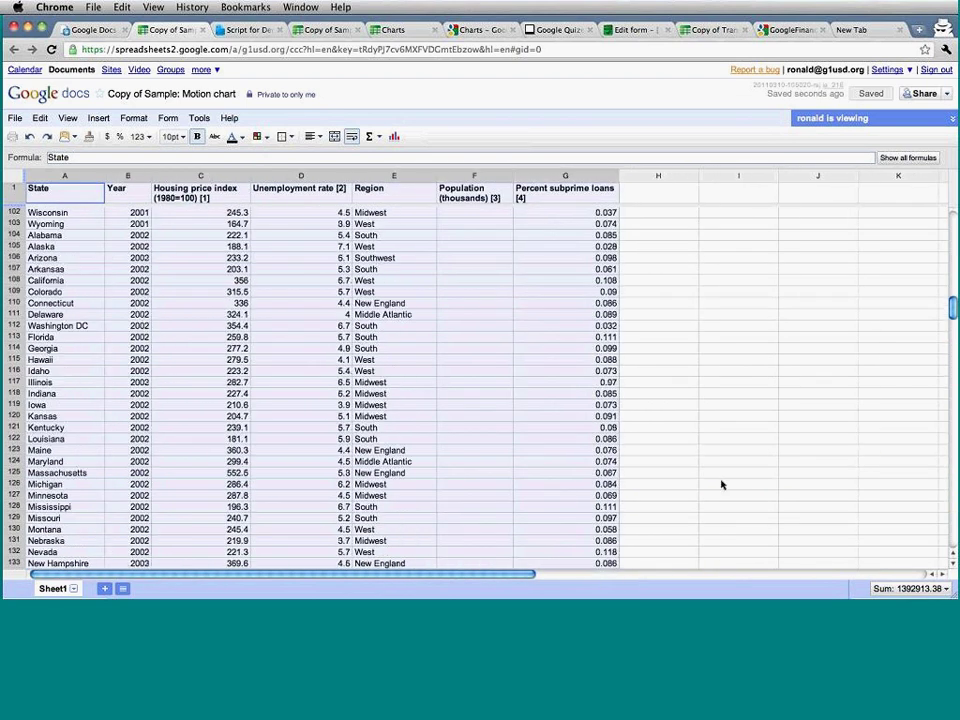
pyautogui.scroll(3, 721, 485)
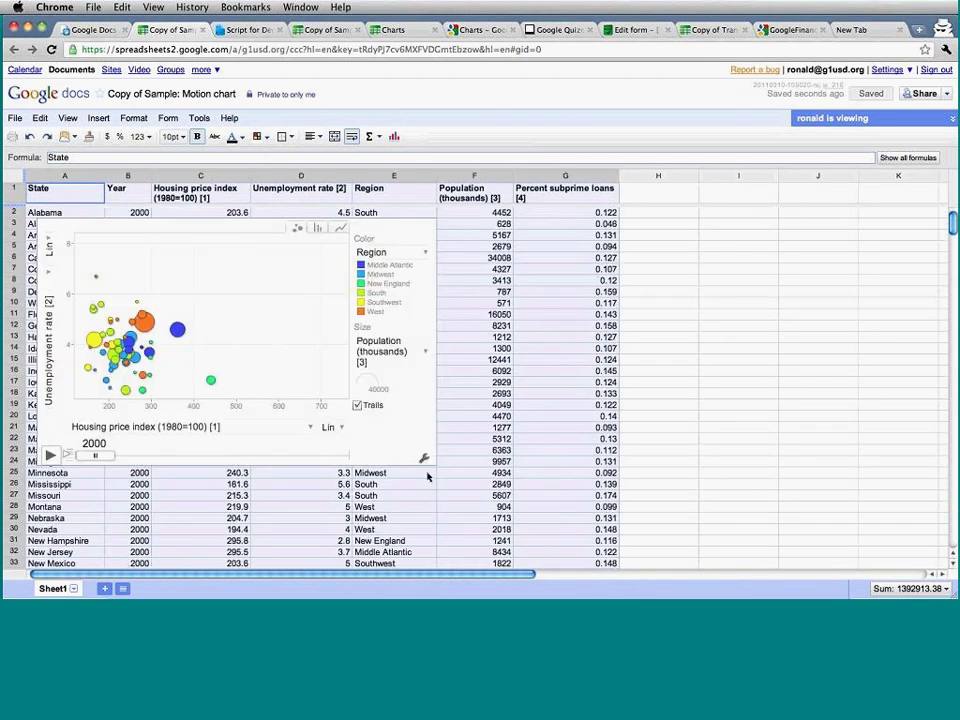
pyautogui.click(49, 456)
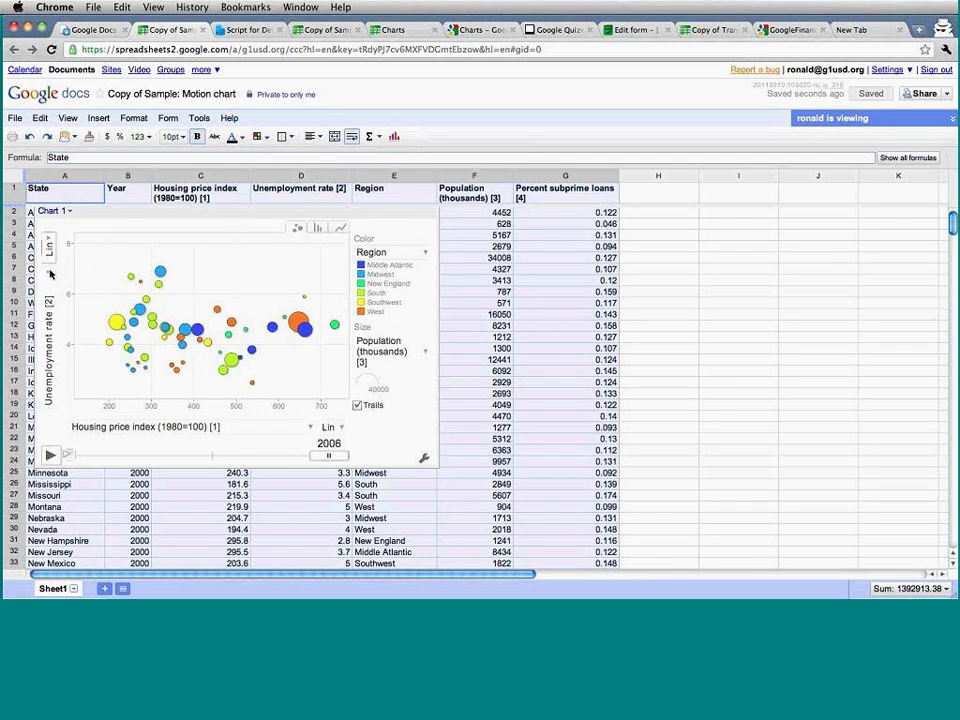
# Put Percent subprime loans on the vertical axis, after trying Housing price index, and replay from 2000.
pyautogui.click(50, 274)
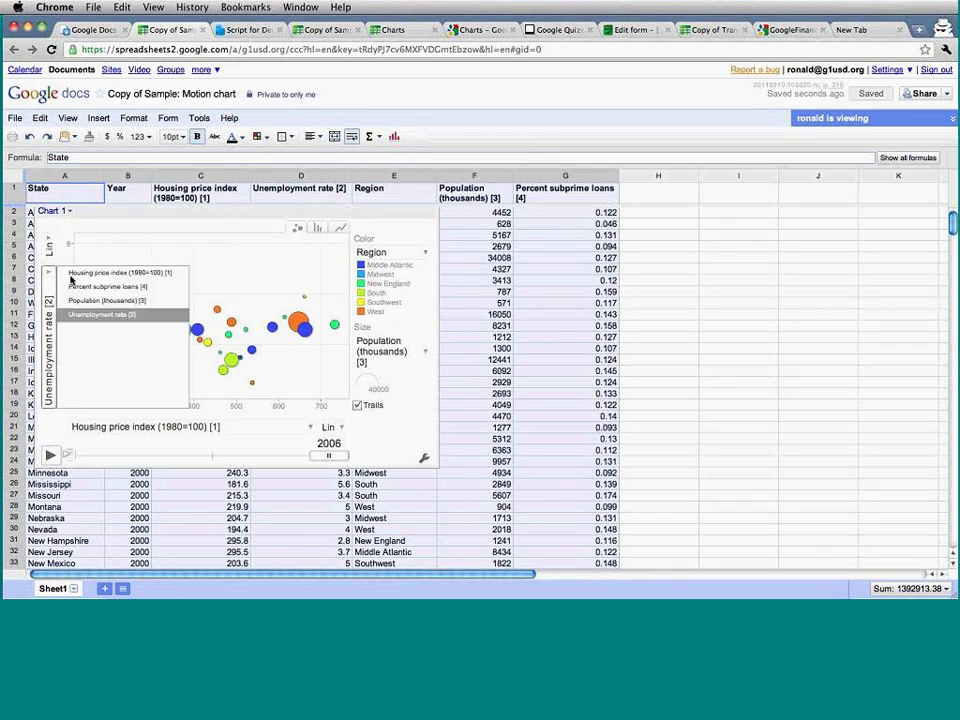
pyautogui.click(110, 272)
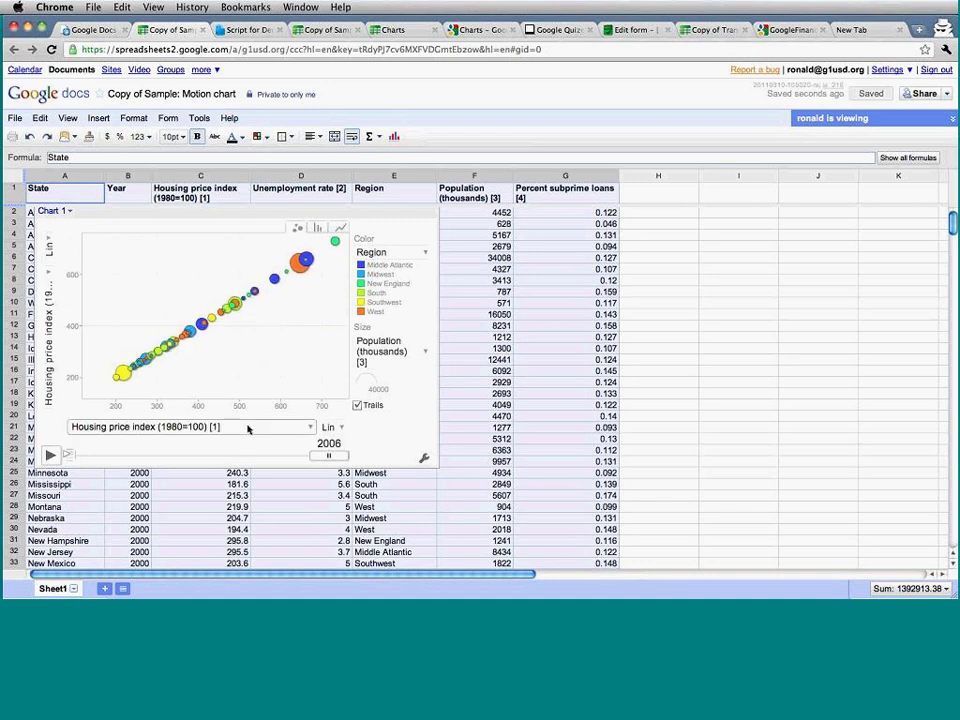
pyautogui.click(248, 428)
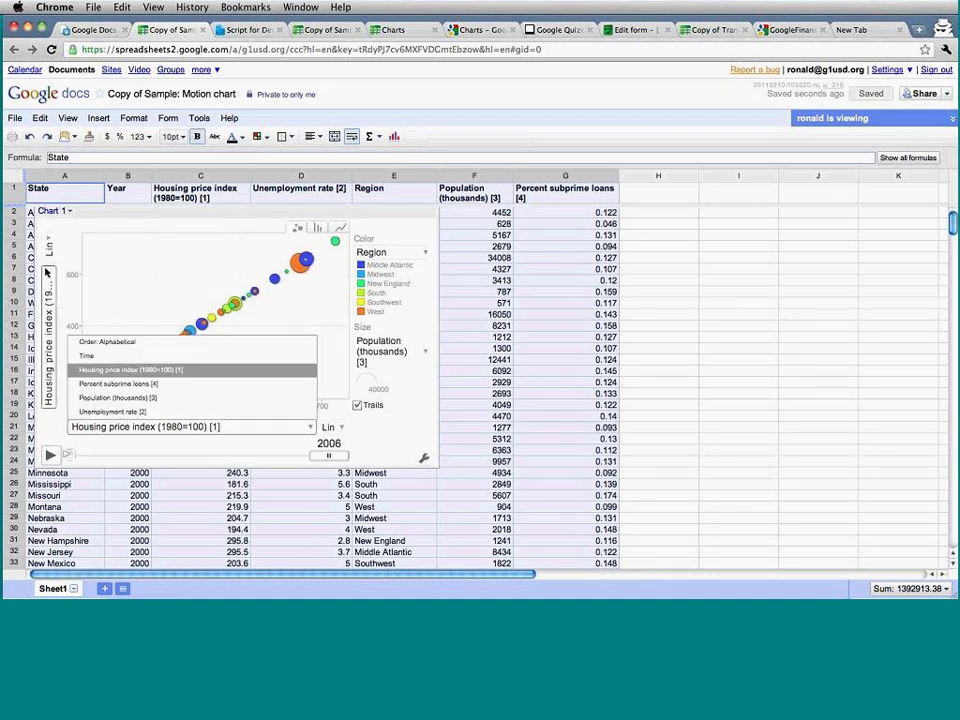
pyautogui.click(50, 274)
pyautogui.click(102, 286)
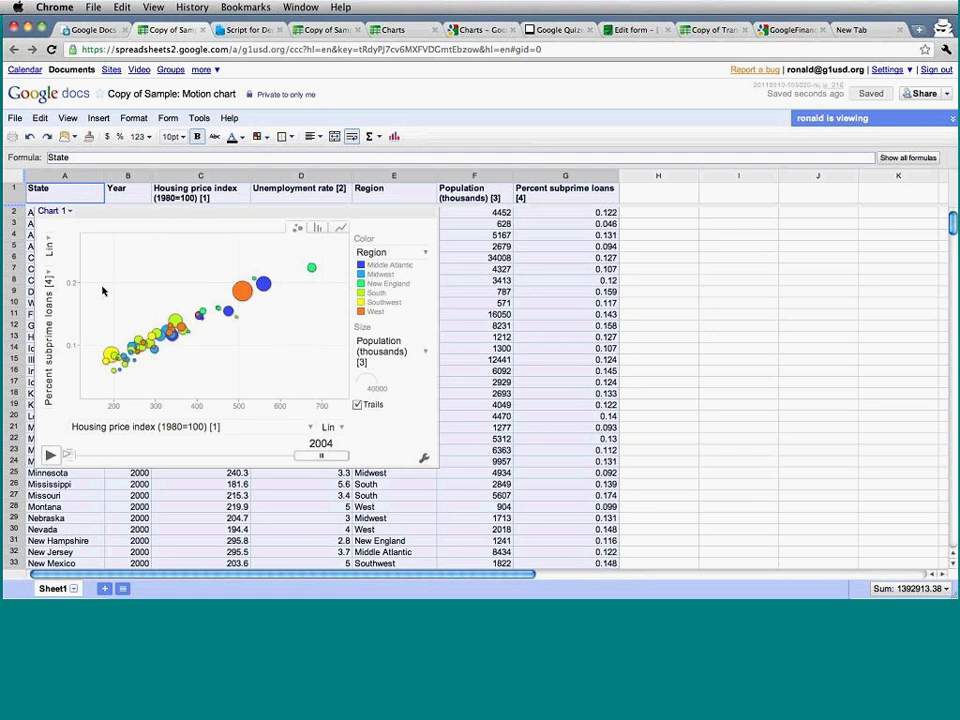
pyautogui.click(50, 455)
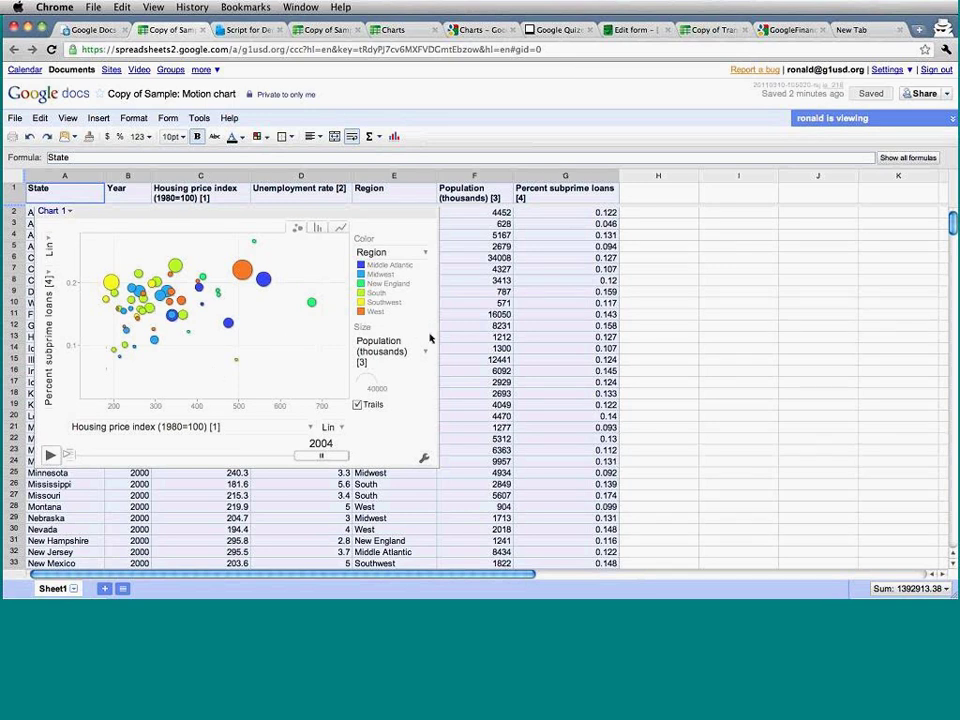
# Select cell F14 to deselect the motion chart, left holding at 2004.
pyautogui.click(459, 343)
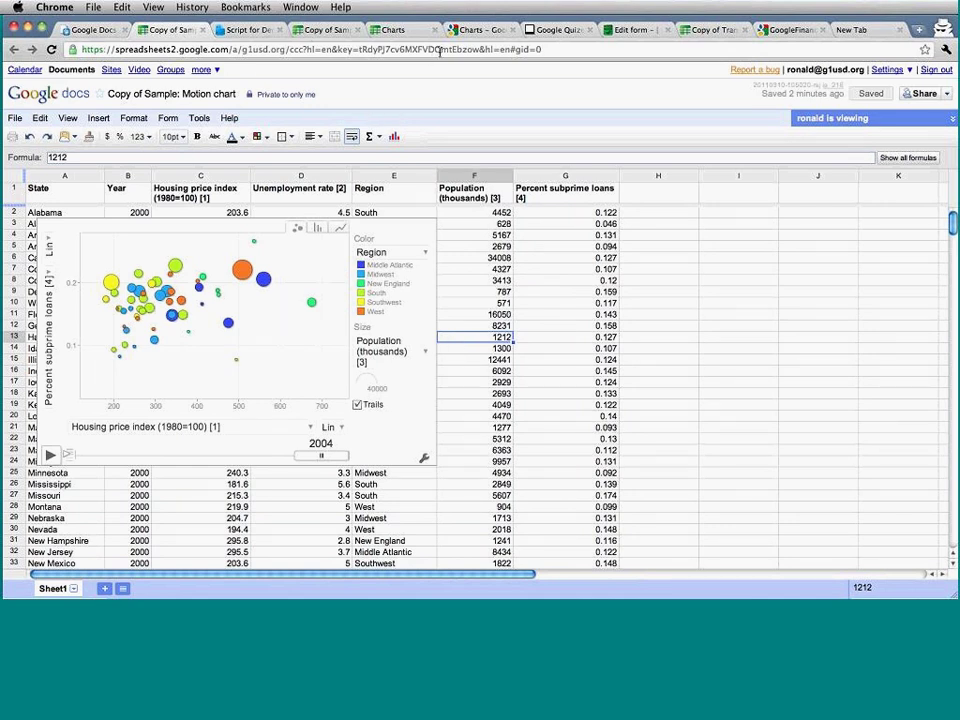
# View the Motion chart article on the Charts help page.
pyautogui.click(463, 32)
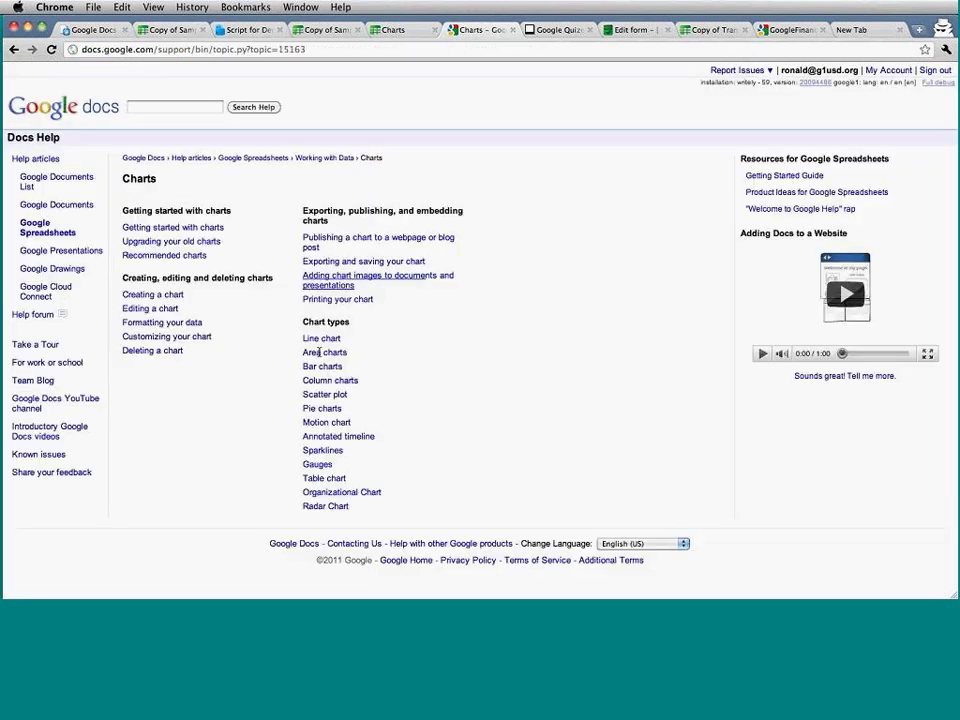
pyautogui.click(334, 426)
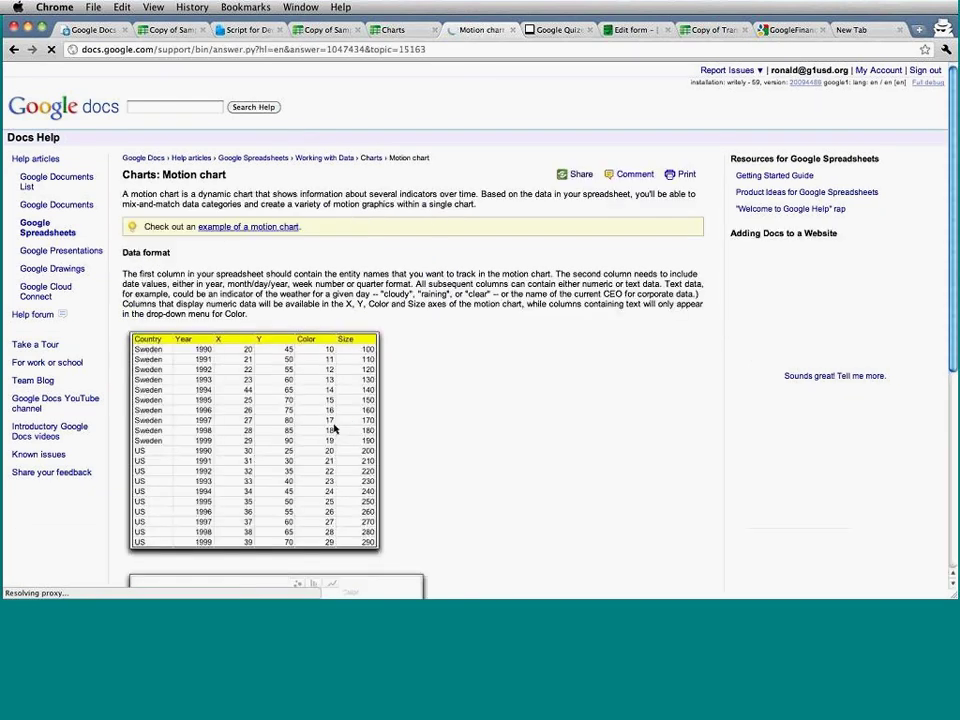
pyautogui.scroll(-5, 407, 318)
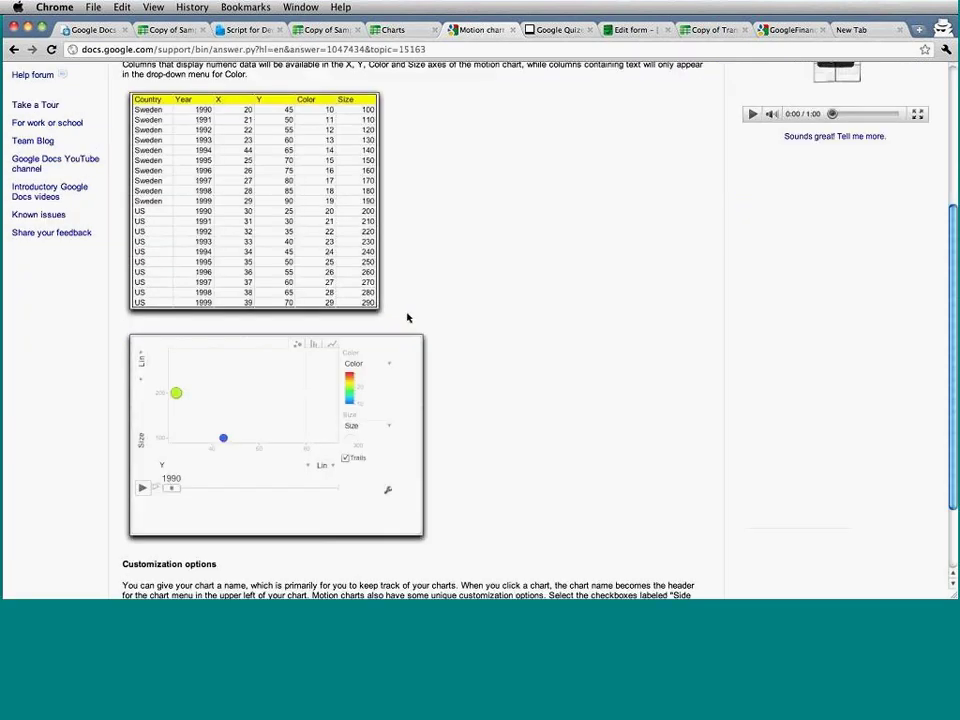
pyautogui.scroll(5, 407, 318)
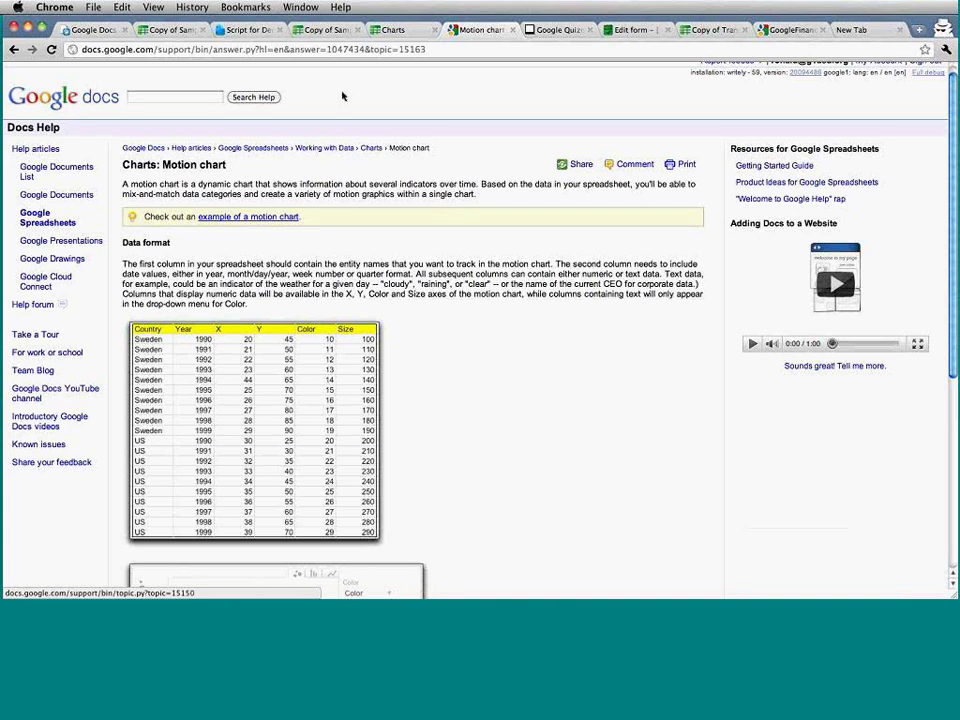
# Move through the open tabs back to the Script for Demo document.
pyautogui.click(94, 30)
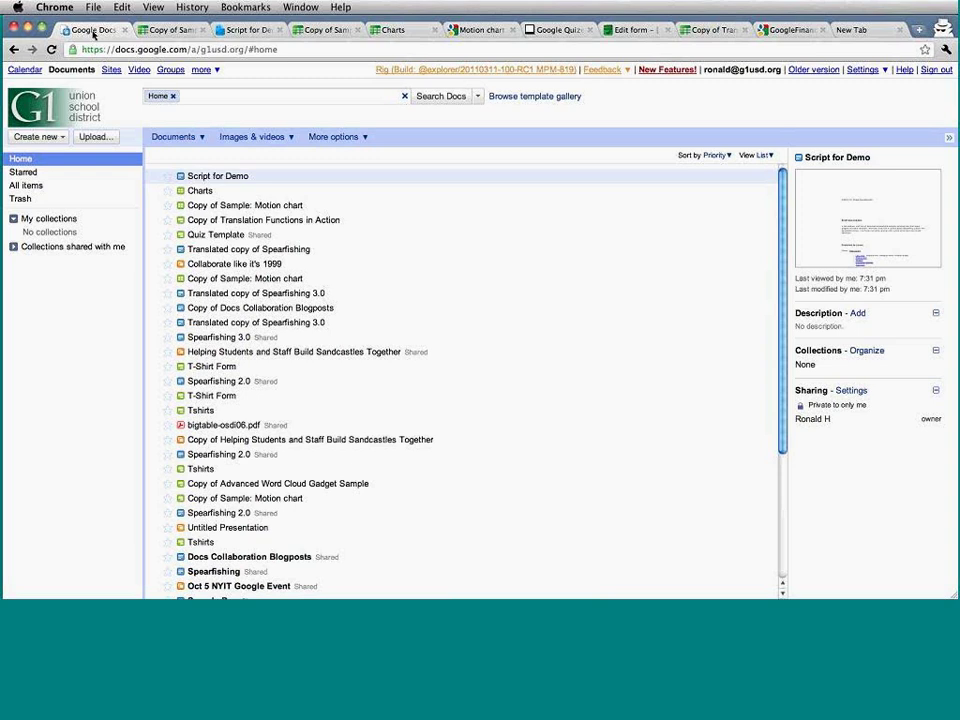
pyautogui.click(396, 30)
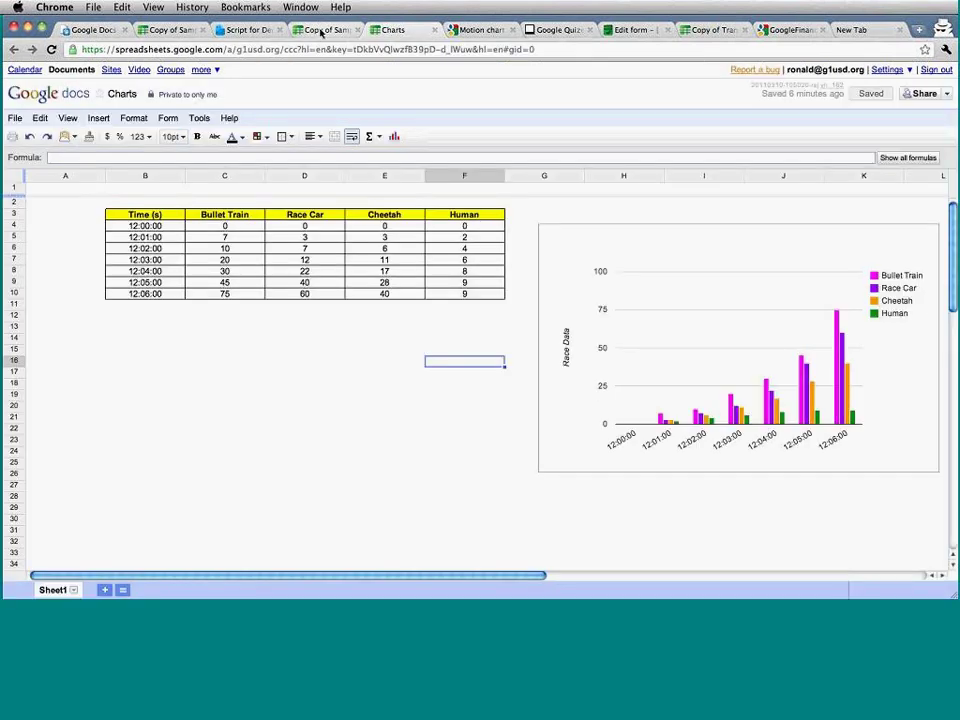
pyautogui.click(65, 28)
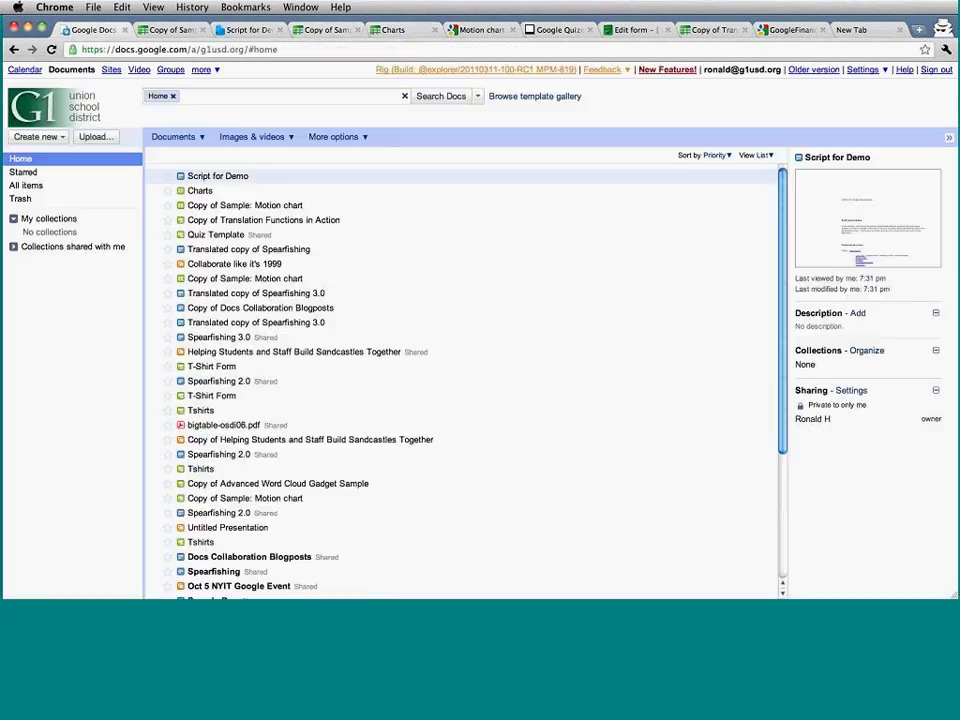
pyautogui.click(240, 29)
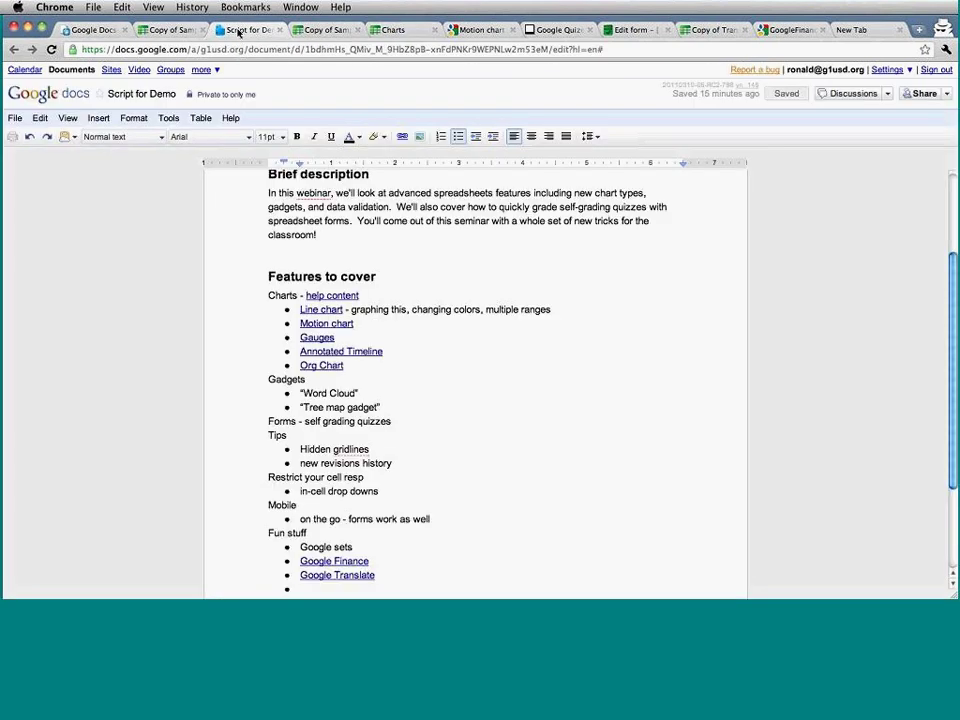
# Follow the Gauges help link to the gauge example and copy it as Copy of Gauge example.
pyautogui.click(362, 352)
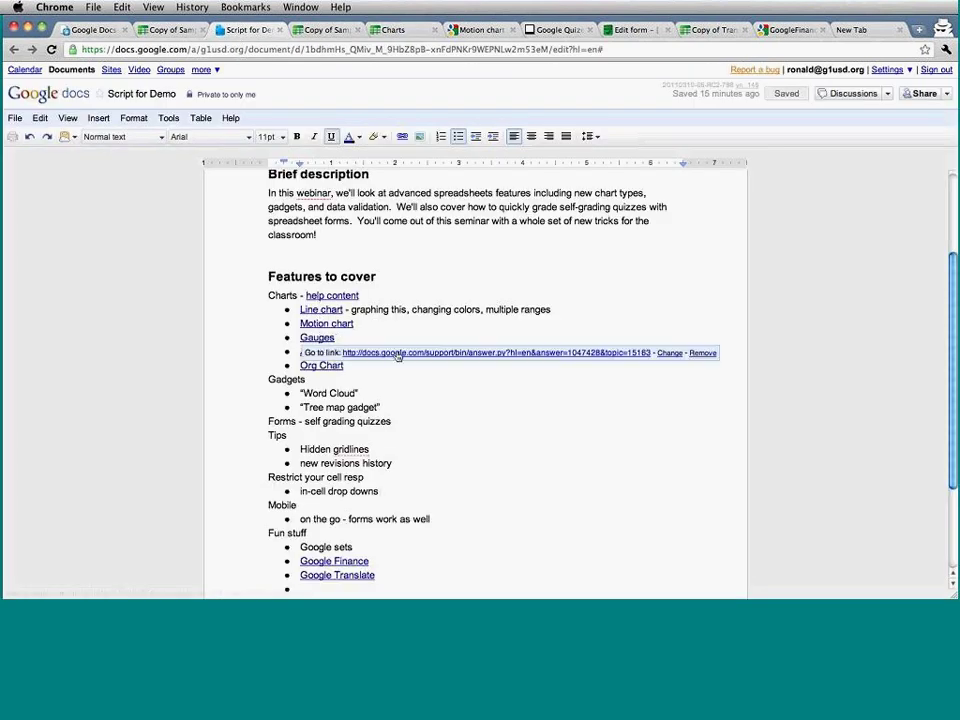
pyautogui.click(397, 352)
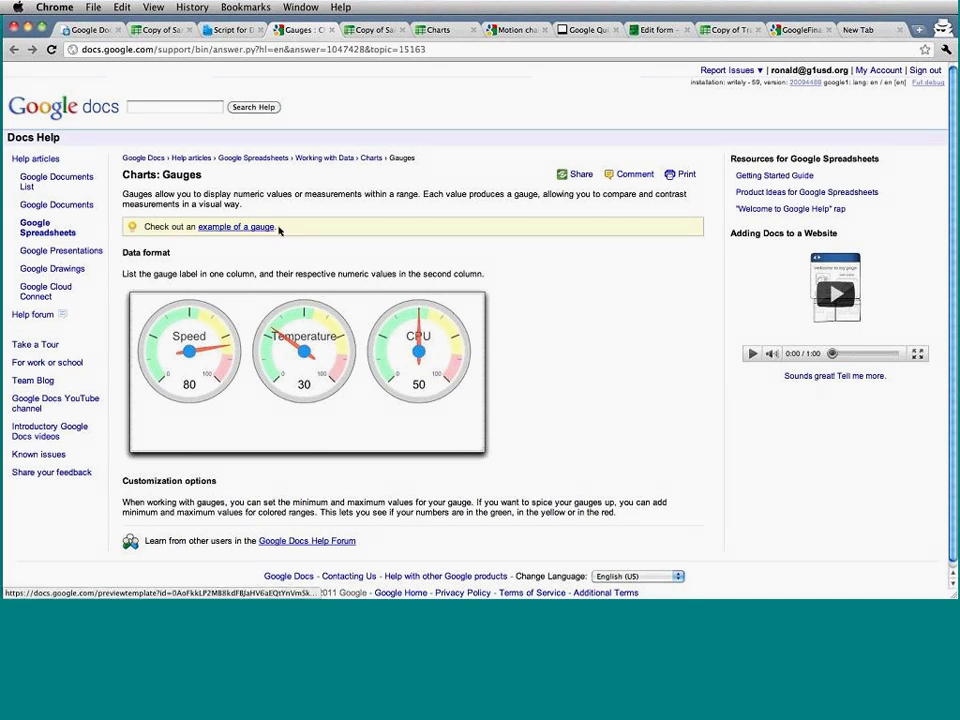
pyautogui.click(229, 229)
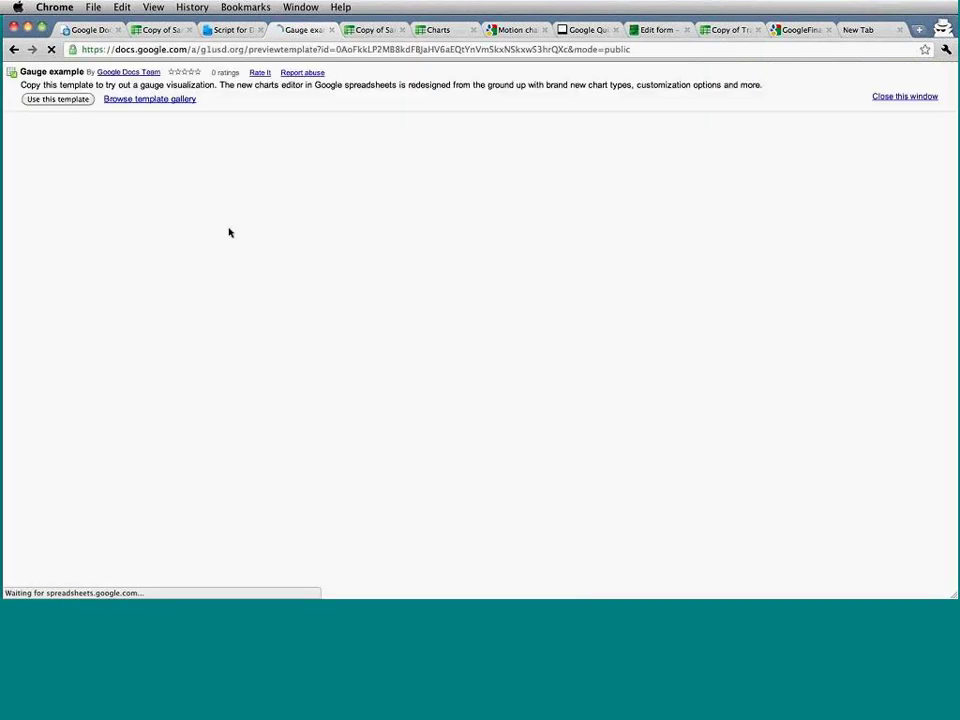
pyautogui.click(88, 101)
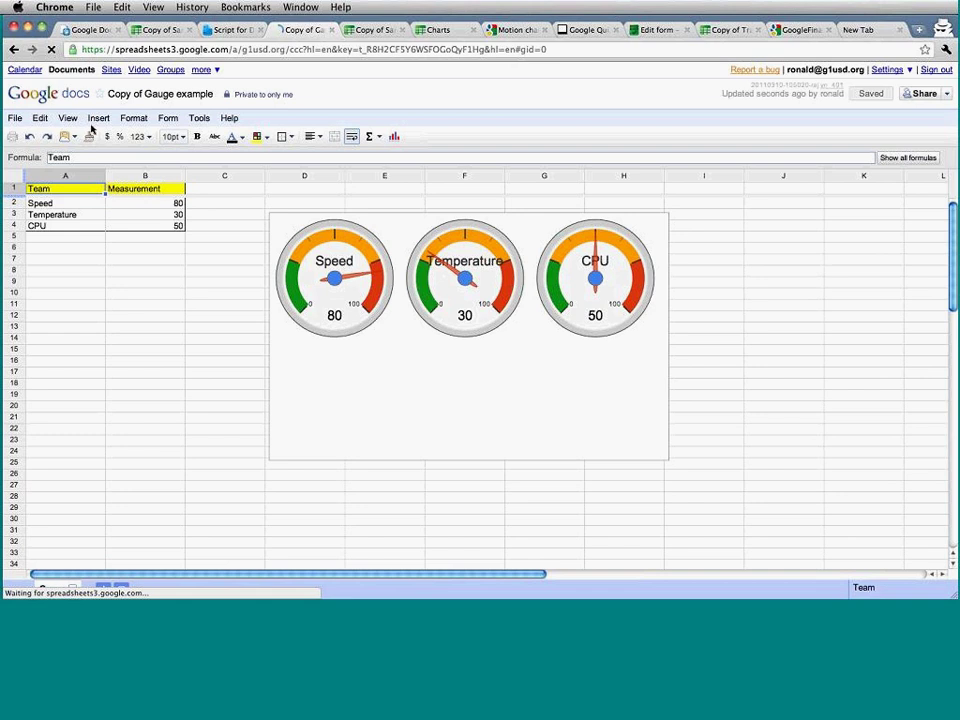
# Check the Speed value of 80 in B2, then open the gauge chart's Gauge dropdown.
pyautogui.click(422, 326)
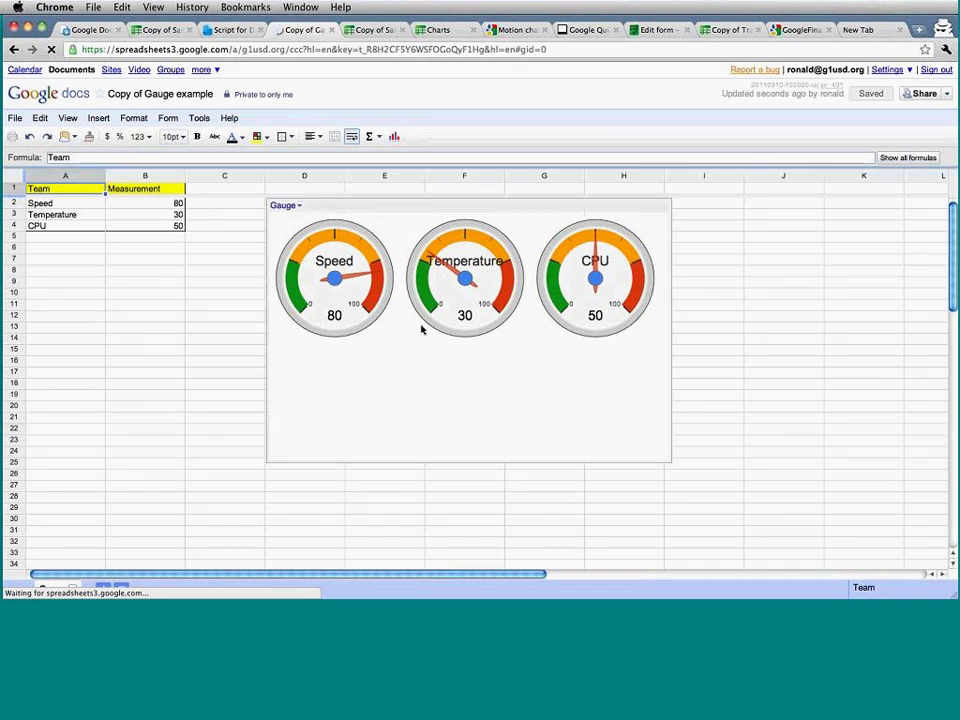
pyautogui.click(173, 206)
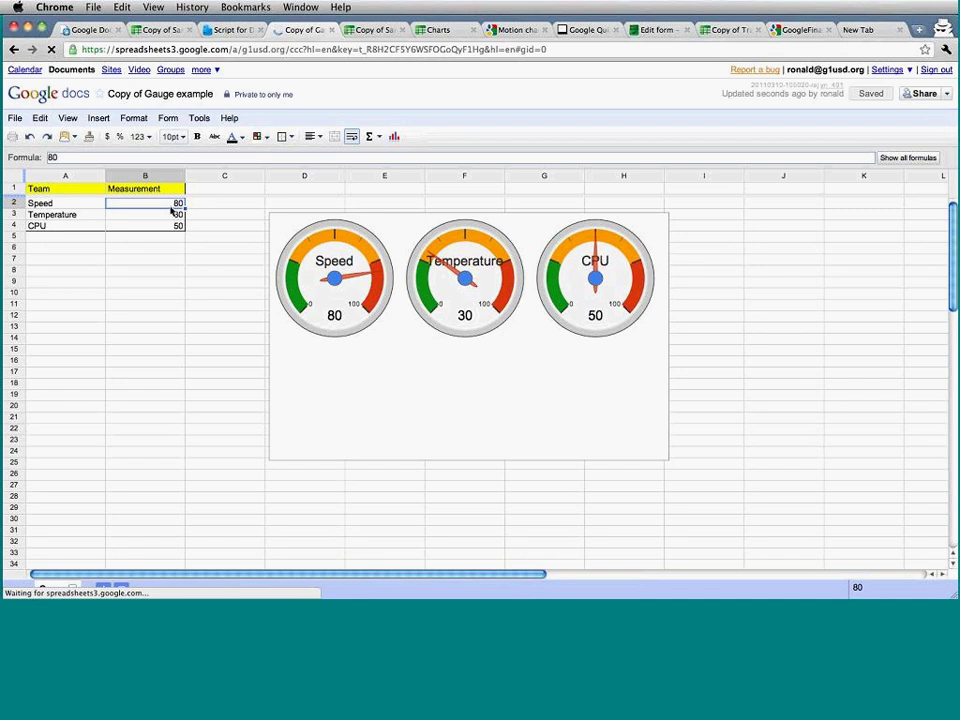
pyautogui.press('Left')
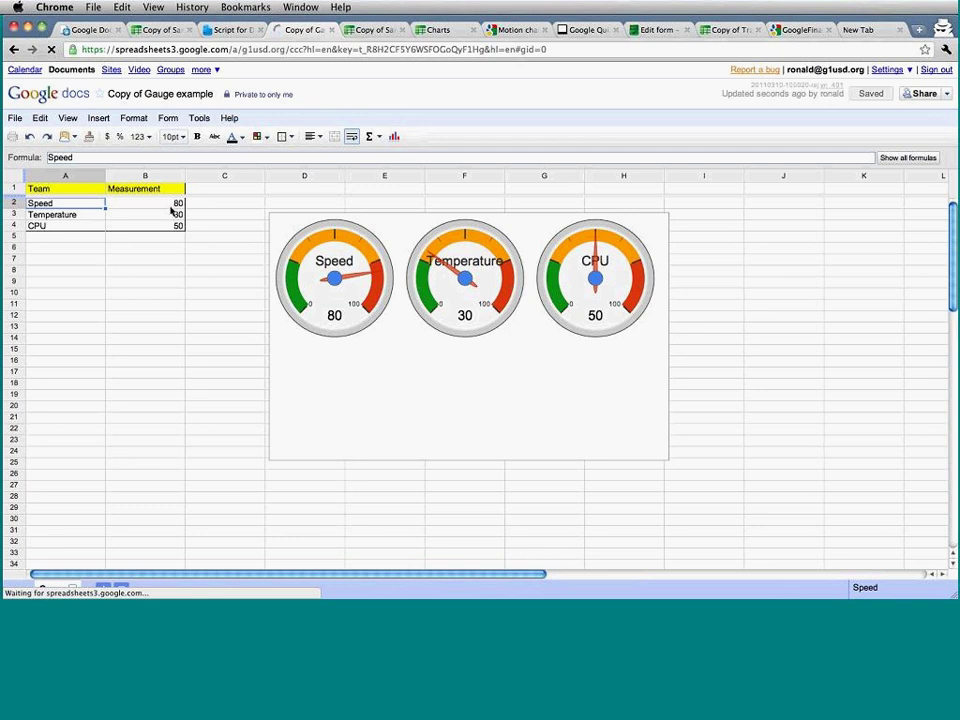
pyautogui.moveTo(410, 240)
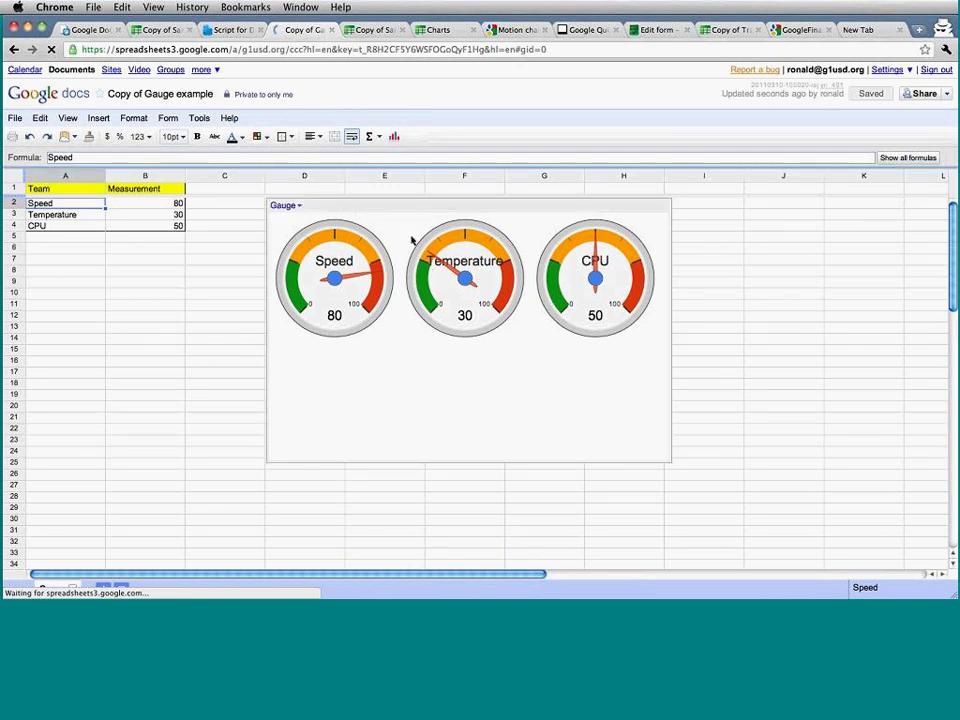
pyautogui.click(287, 206)
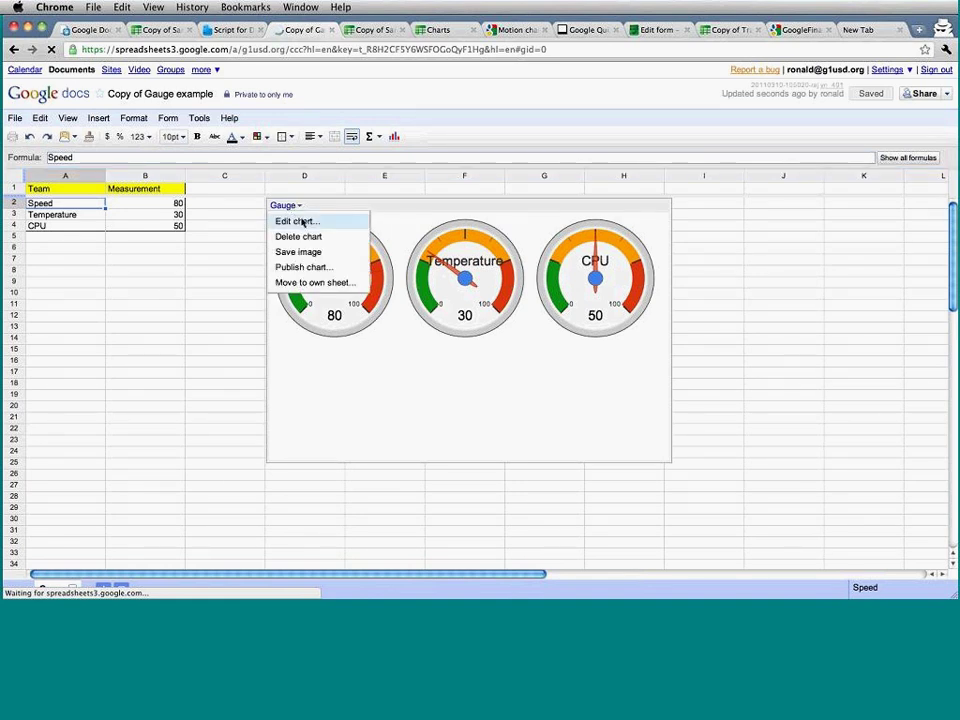
pyautogui.click(303, 222)
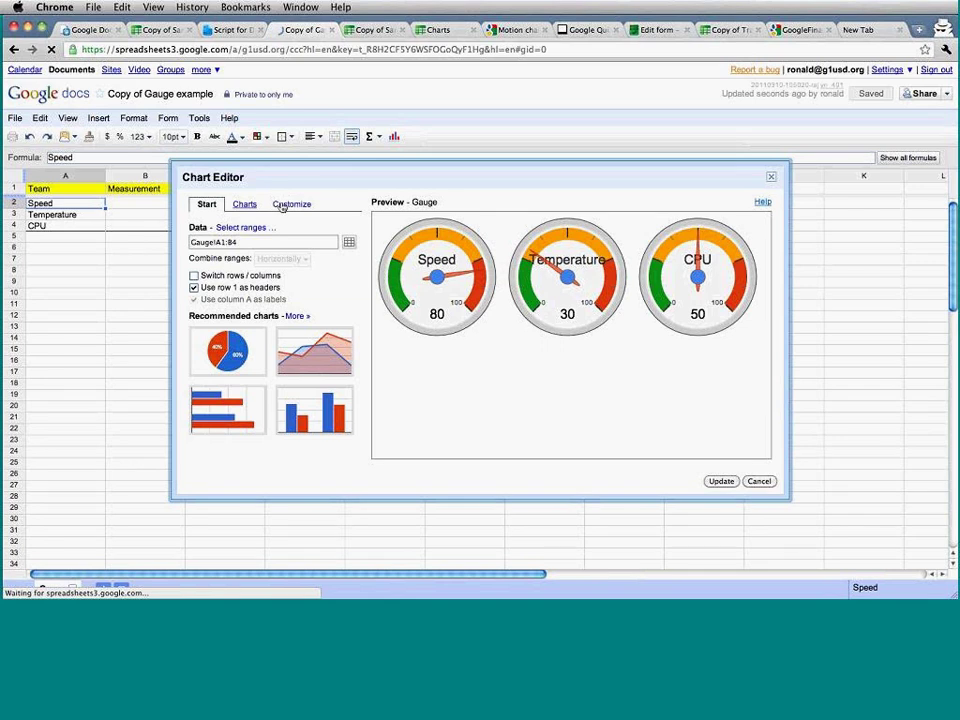
pyautogui.click(291, 204)
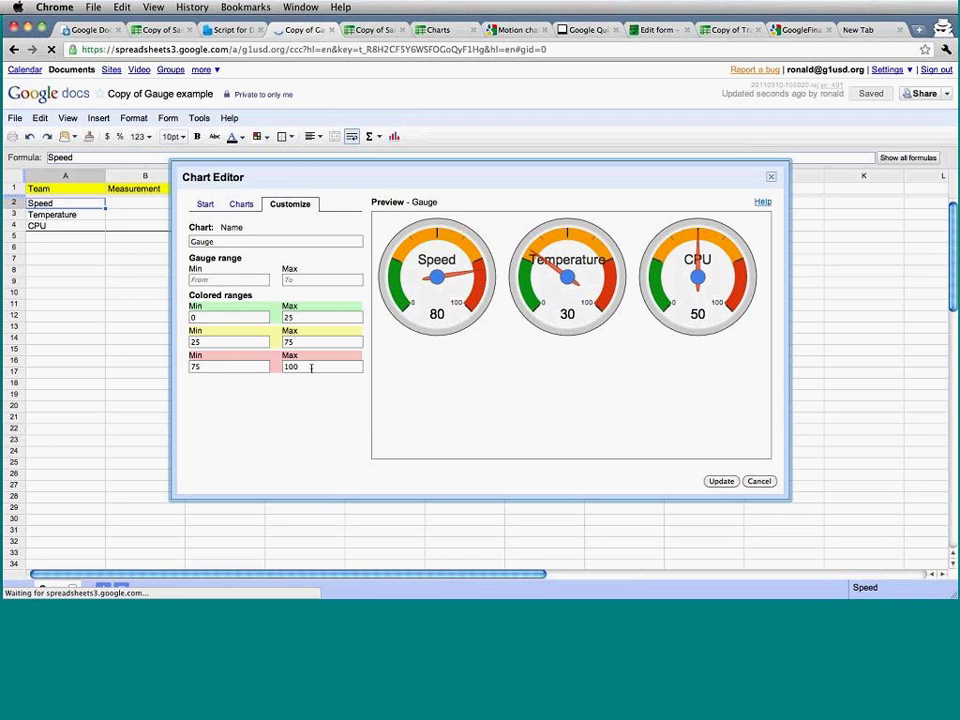
pyautogui.click(314, 372)
pyautogui.press('BackSpace')
pyautogui.press('BackSpace')
pyautogui.press('BackSpace')
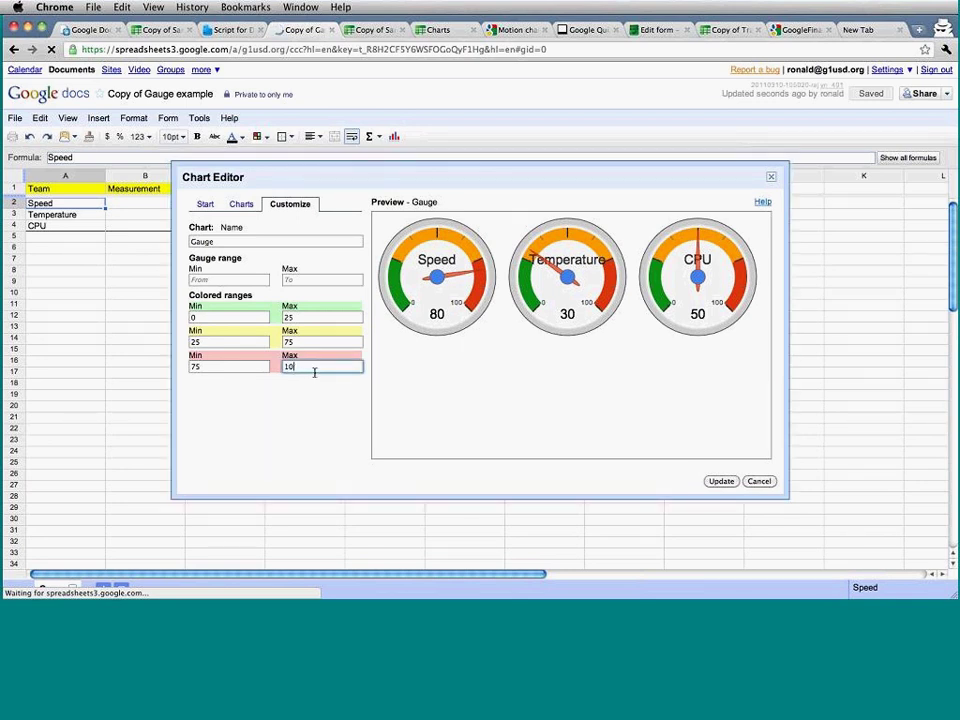
pyautogui.write('200')
pyautogui.click(718, 482)
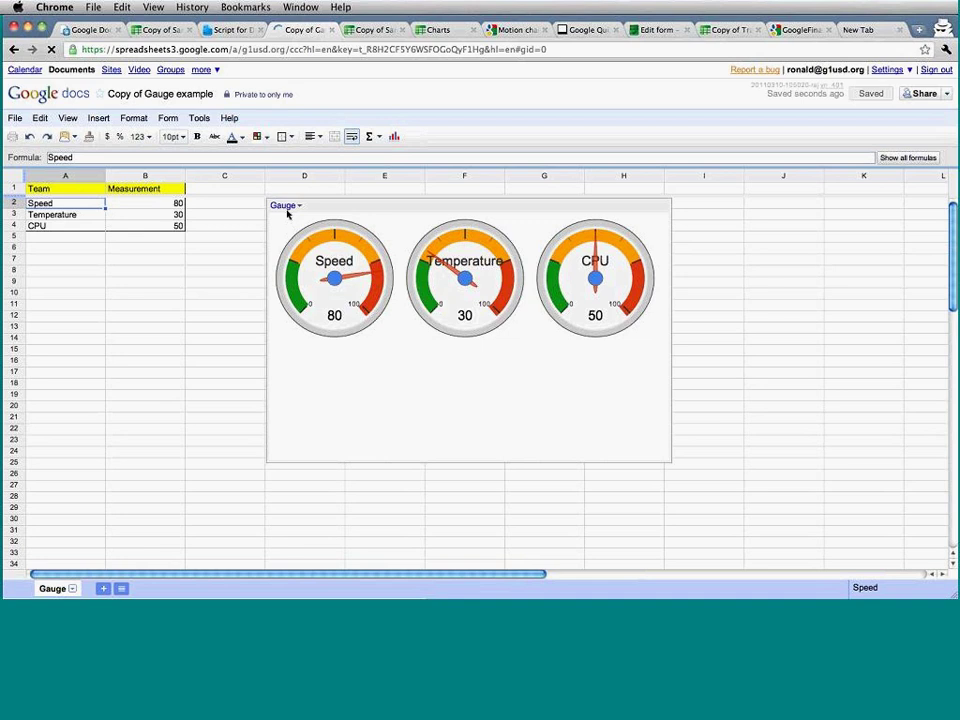
pyautogui.click(286, 208)
pyautogui.click(292, 221)
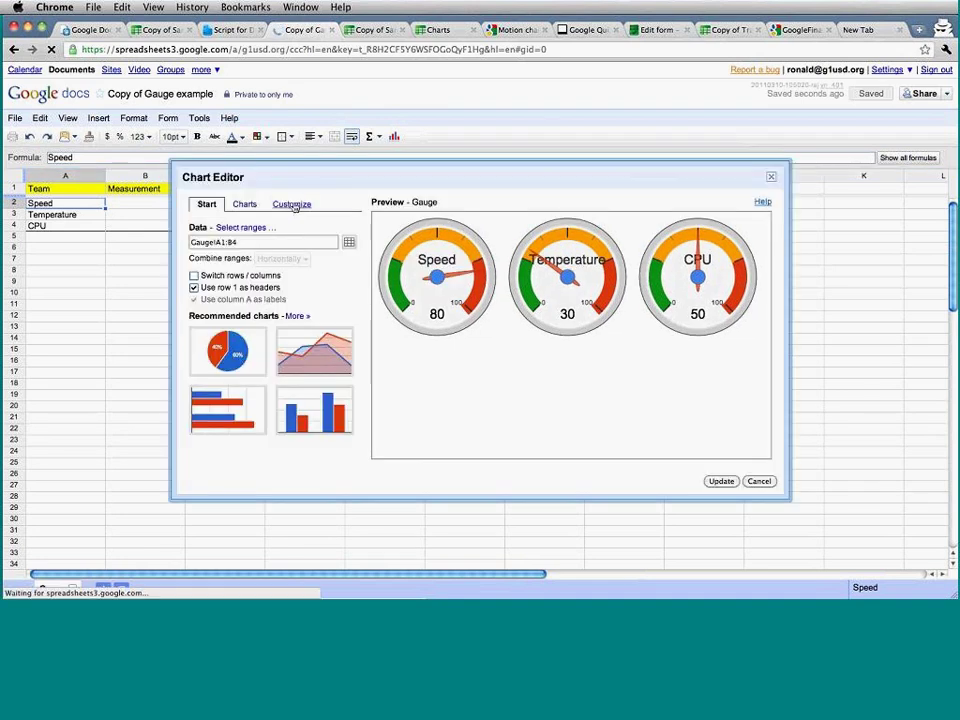
pyautogui.click(292, 204)
pyautogui.click(298, 366)
pyautogui.press('BackSpace')
pyautogui.write('00')
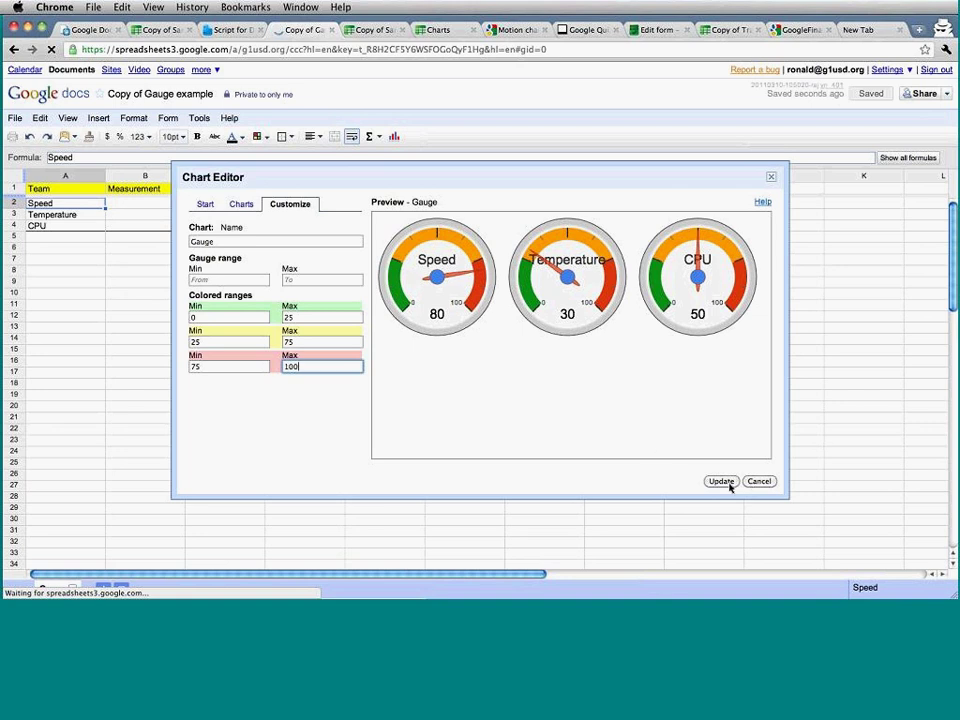
pyautogui.click(730, 486)
pyautogui.click(150, 236)
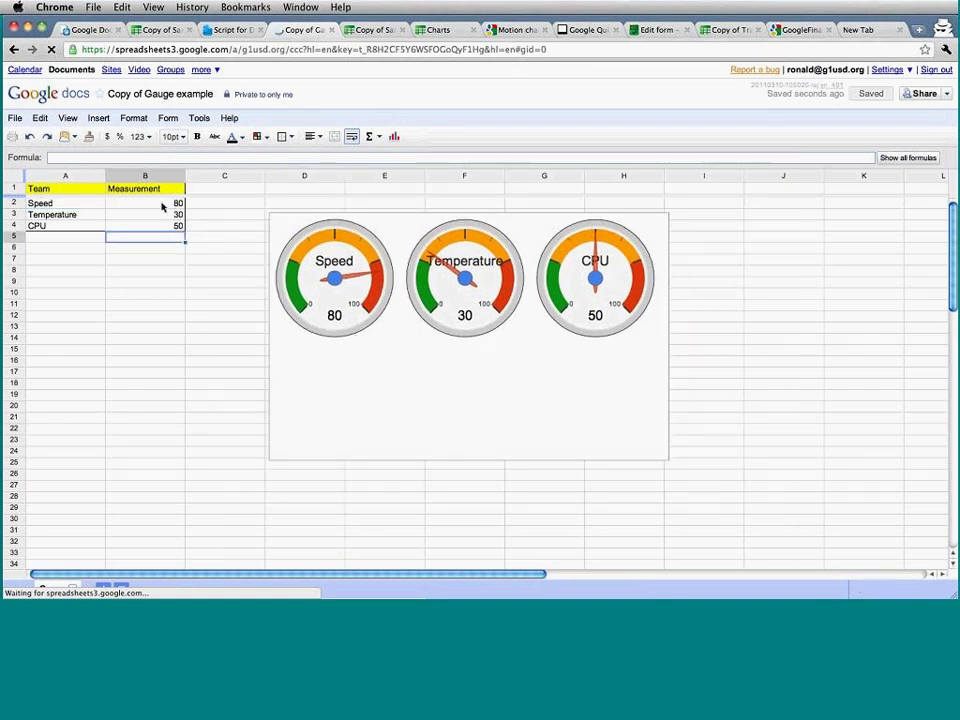
# Relabel the rows 1st Period, 2nd Period, 3rd Period and the value column header Goals.
pyautogui.click(162, 207)
pyautogui.press('Left')
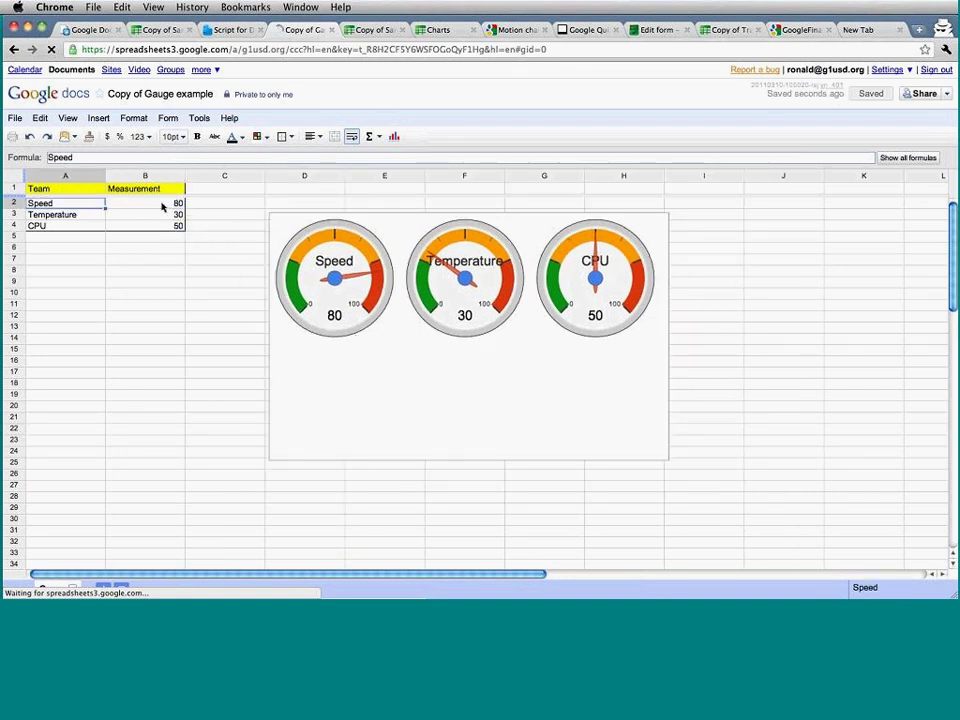
pyautogui.write('Cla')
pyautogui.press('BackSpace')
pyautogui.press('BackSpace')
pyautogui.press('BackSpace')
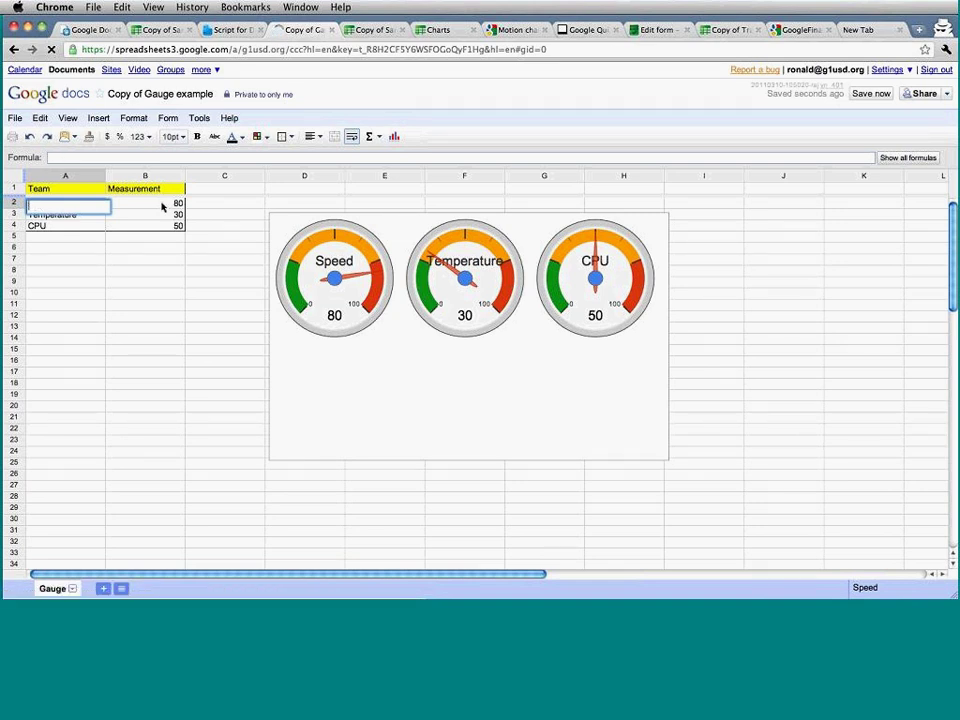
pyautogui.write('1st Period')
pyautogui.press('Return')
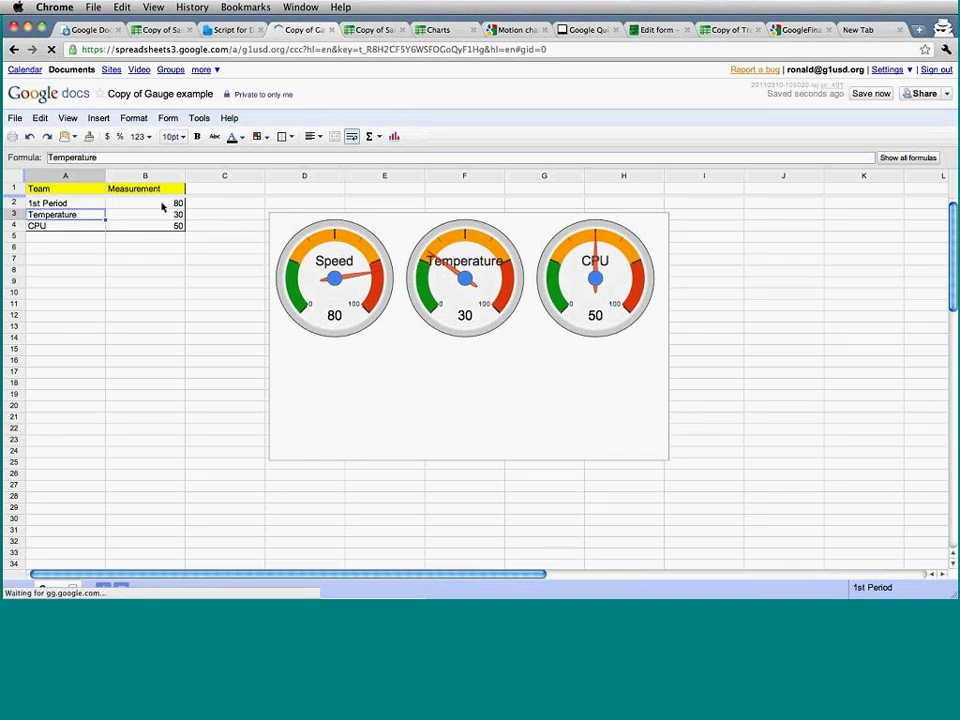
pyautogui.write('2nd Period')
pyautogui.press('Return')
pyautogui.write('3rd Period')
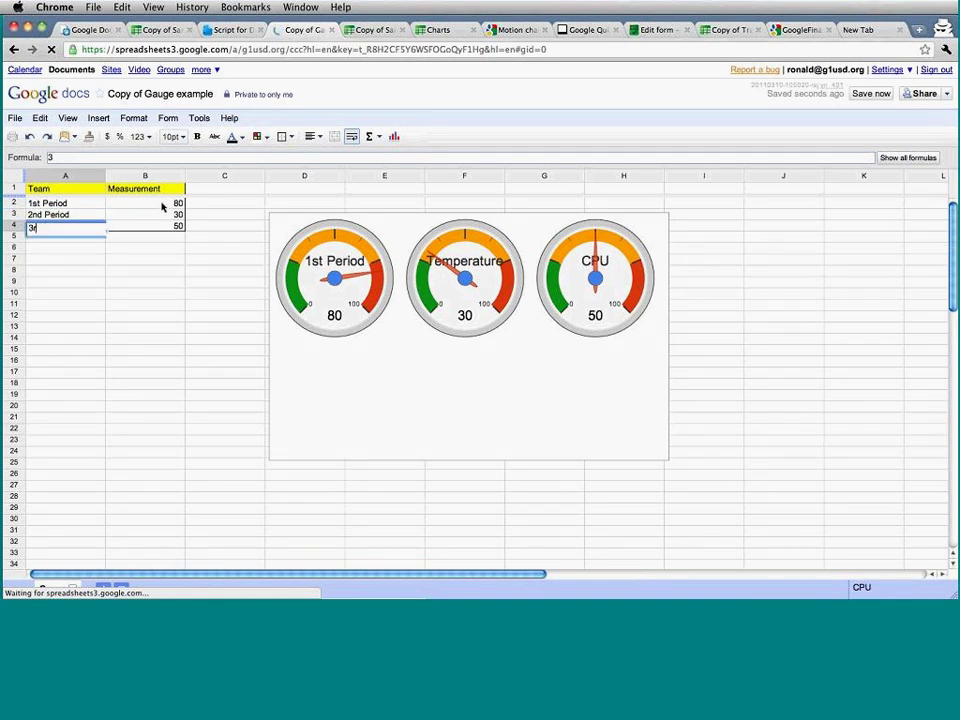
pyautogui.press('Tab')
pyautogui.press('Up')
pyautogui.press('Up')
pyautogui.press('Up')
pyautogui.write('Goals')
pyautogui.press('Tab')
# Set the goals to 40, 90 and 80 for the 1st, 2nd and 3rd Periods.
pyautogui.click(162, 206)
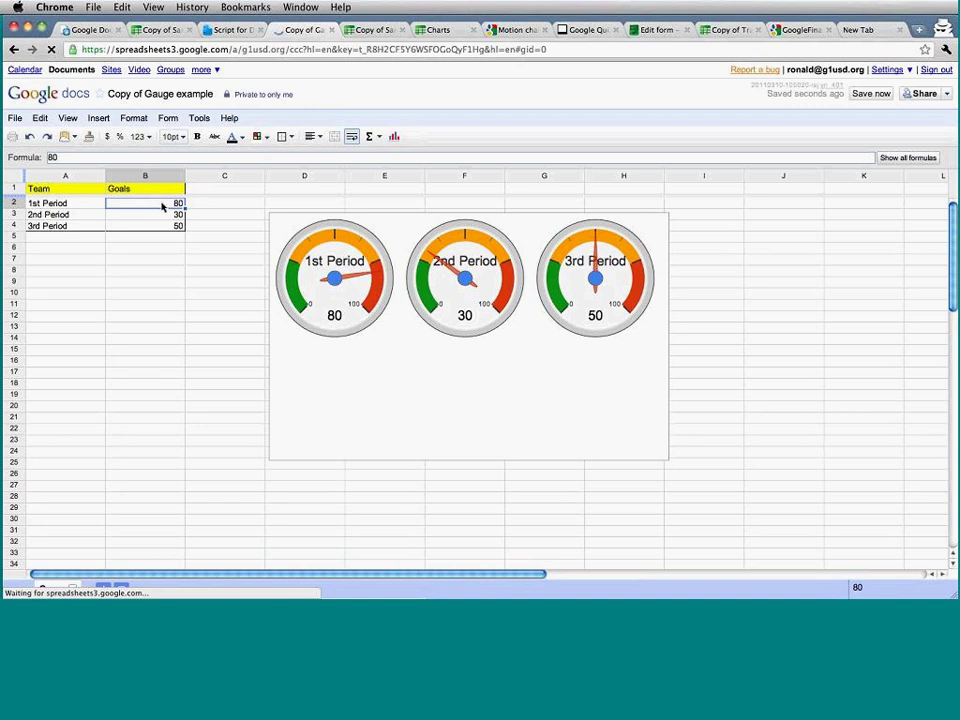
pyautogui.write('40')
pyautogui.press('Return')
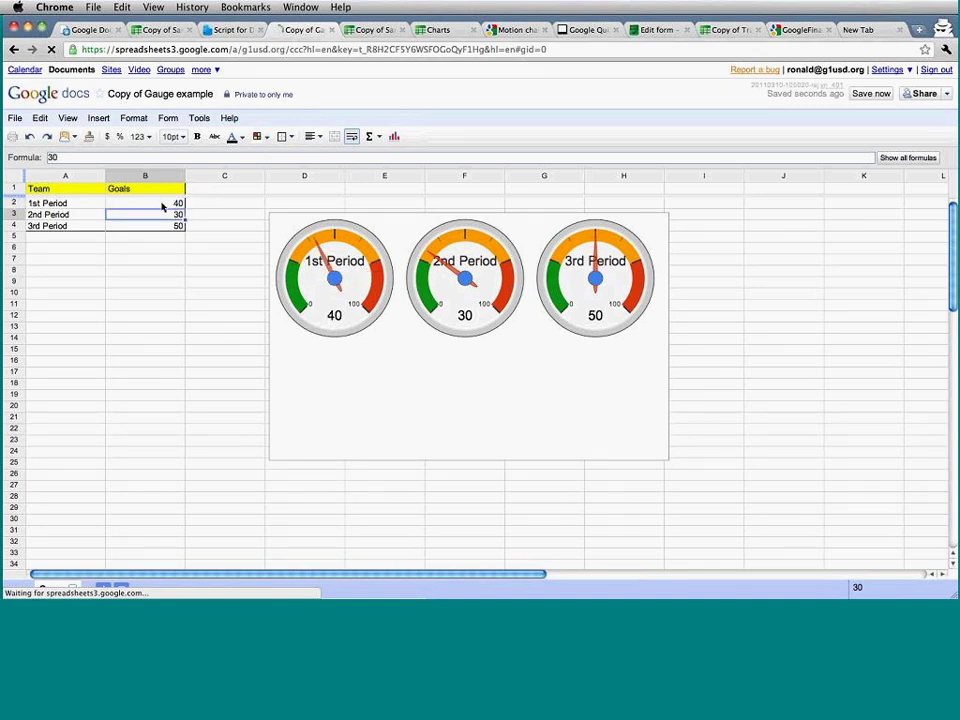
pyautogui.press('Return')
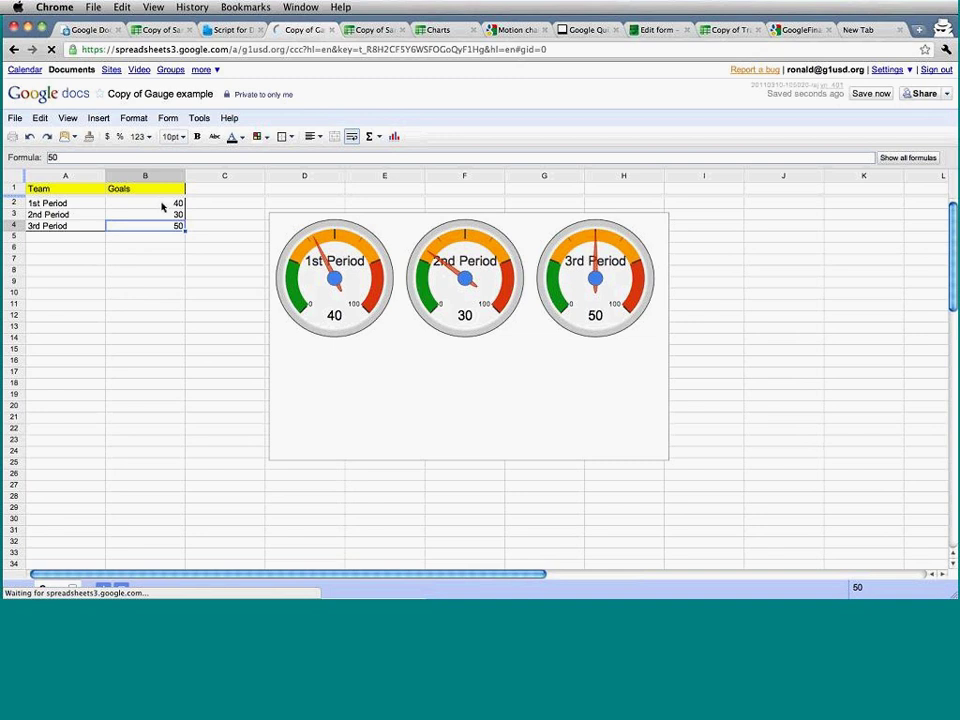
pyautogui.press('Up')
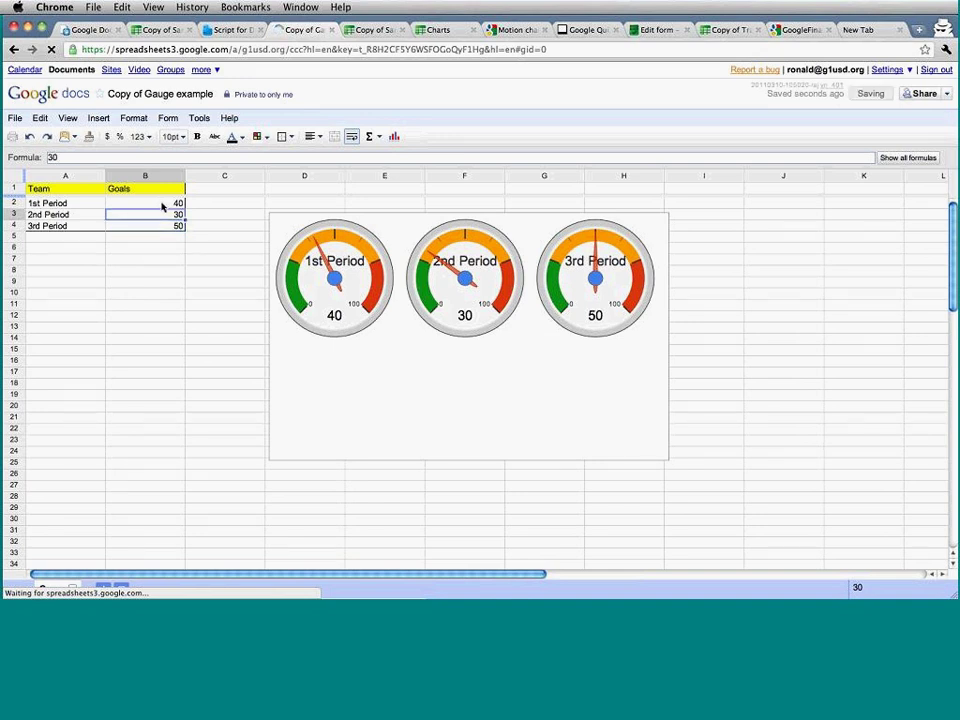
pyautogui.write('90')
pyautogui.press('Return')
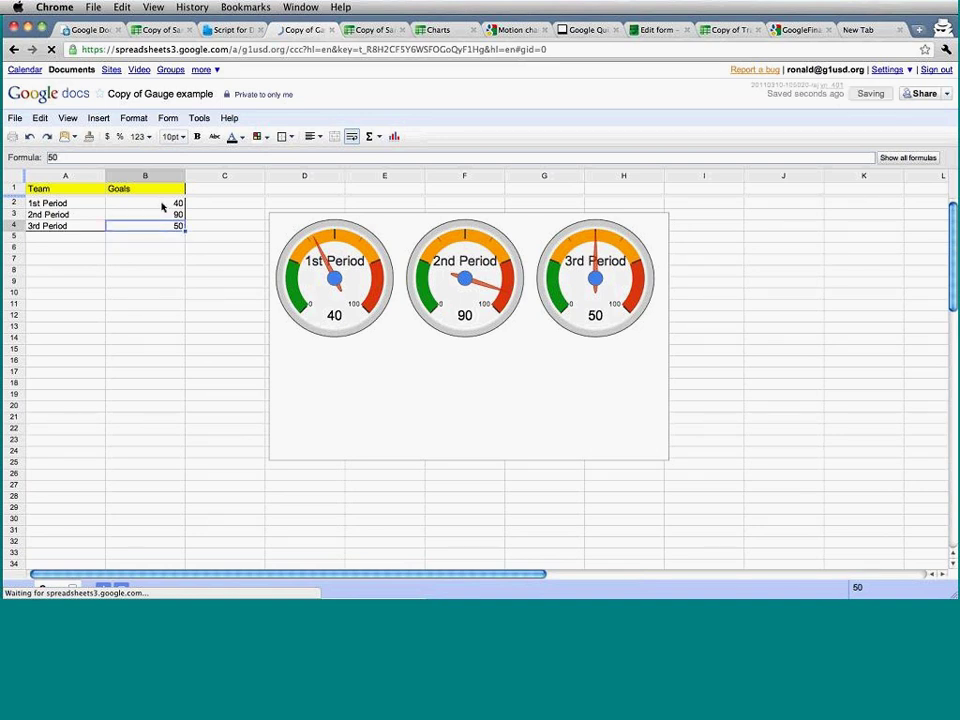
pyautogui.write('80')
pyautogui.press('Return')
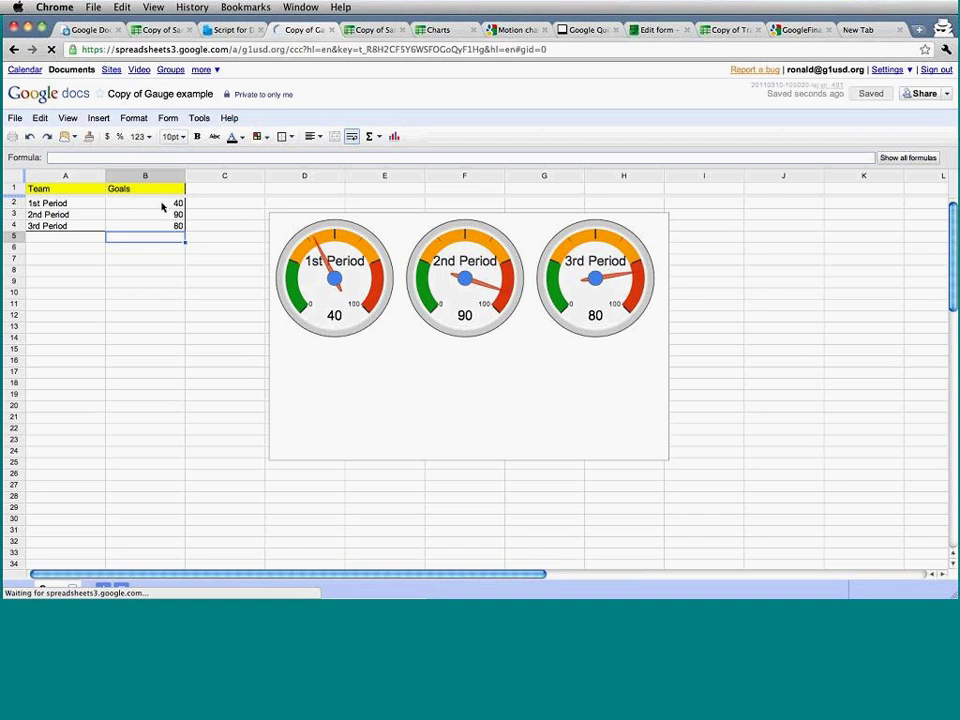
# Save the gauge chart as gauge.png, view the image, and return to the gauge spreadsheet.
pyautogui.click(296, 206)
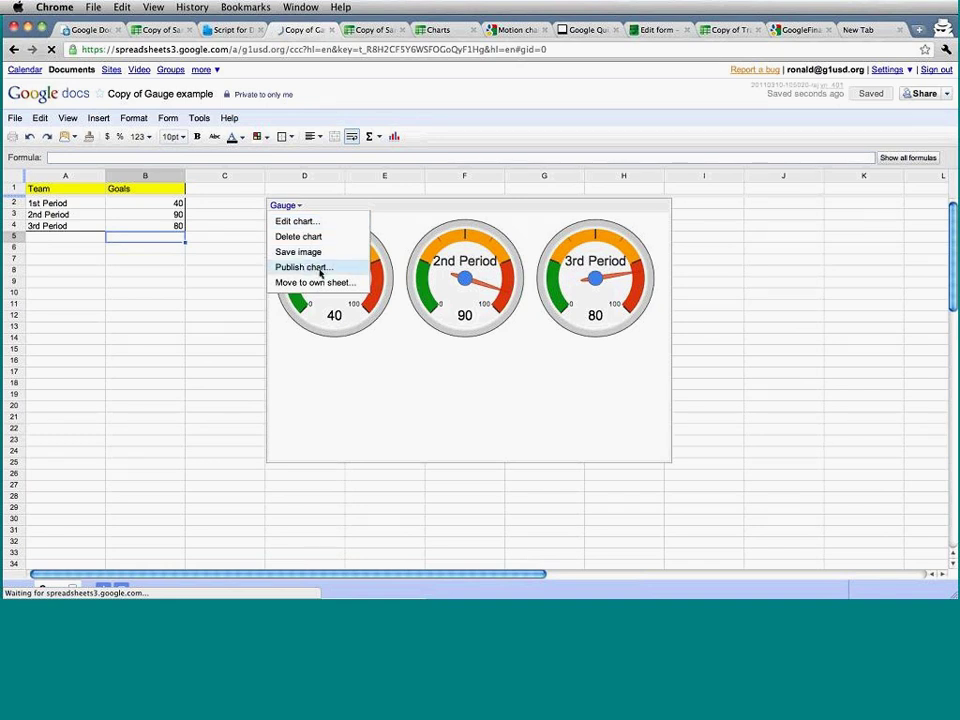
pyautogui.click(315, 258)
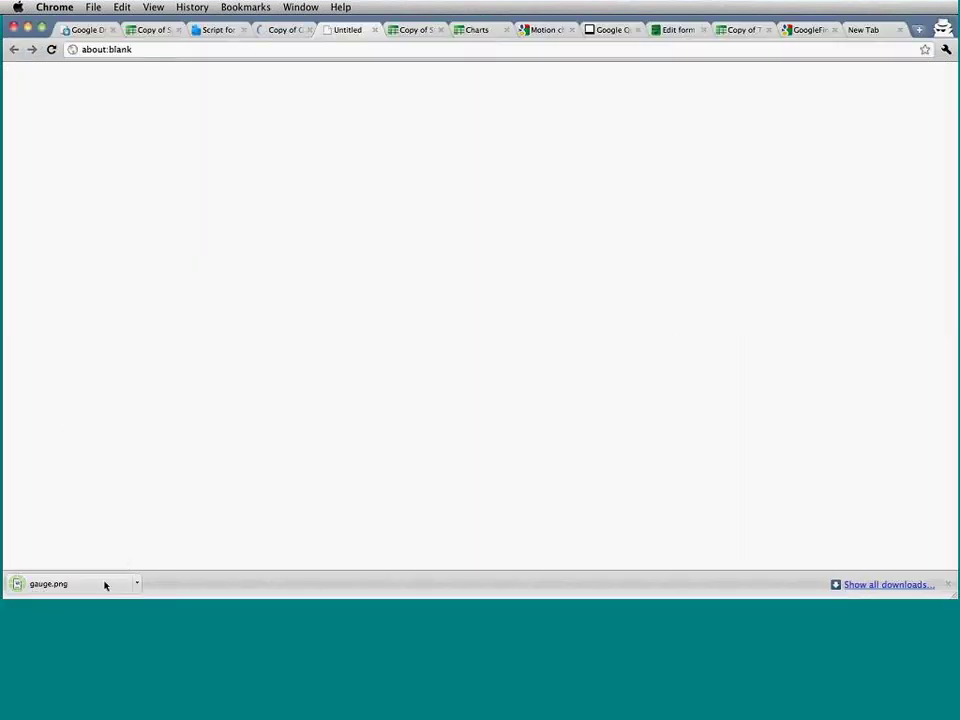
pyautogui.click(105, 583)
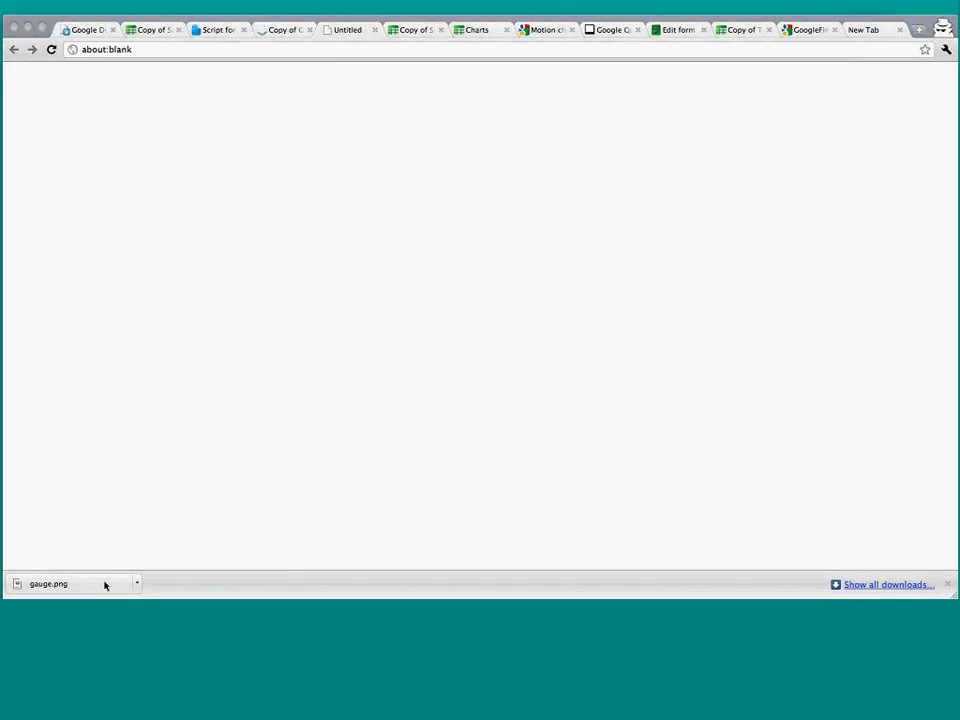
pyautogui.click(495, 277)
pyautogui.click(284, 31)
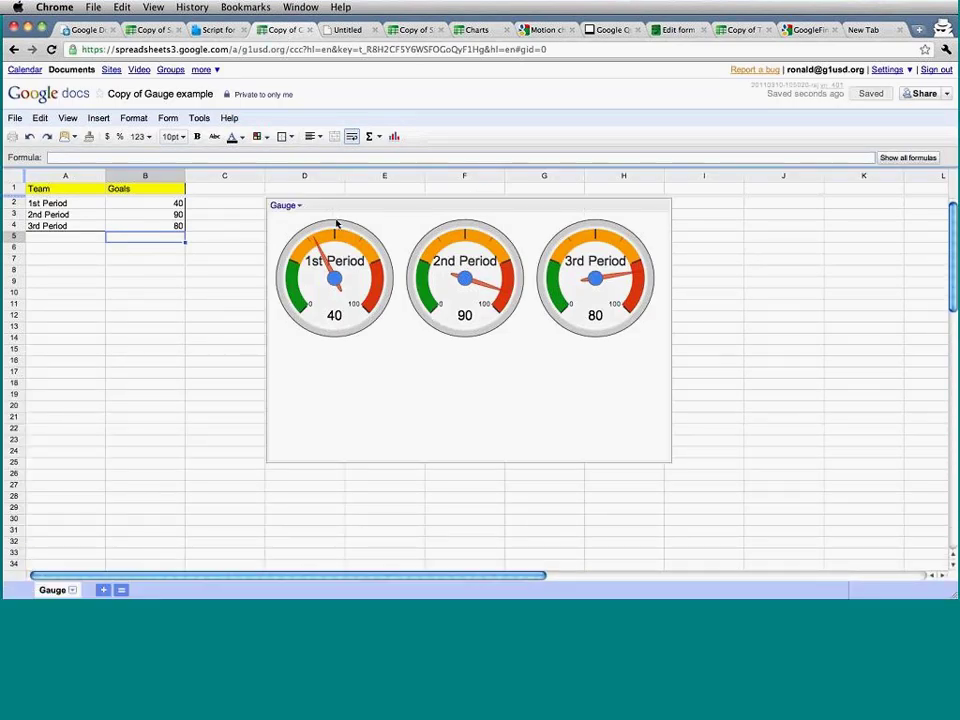
pyautogui.click(286, 206)
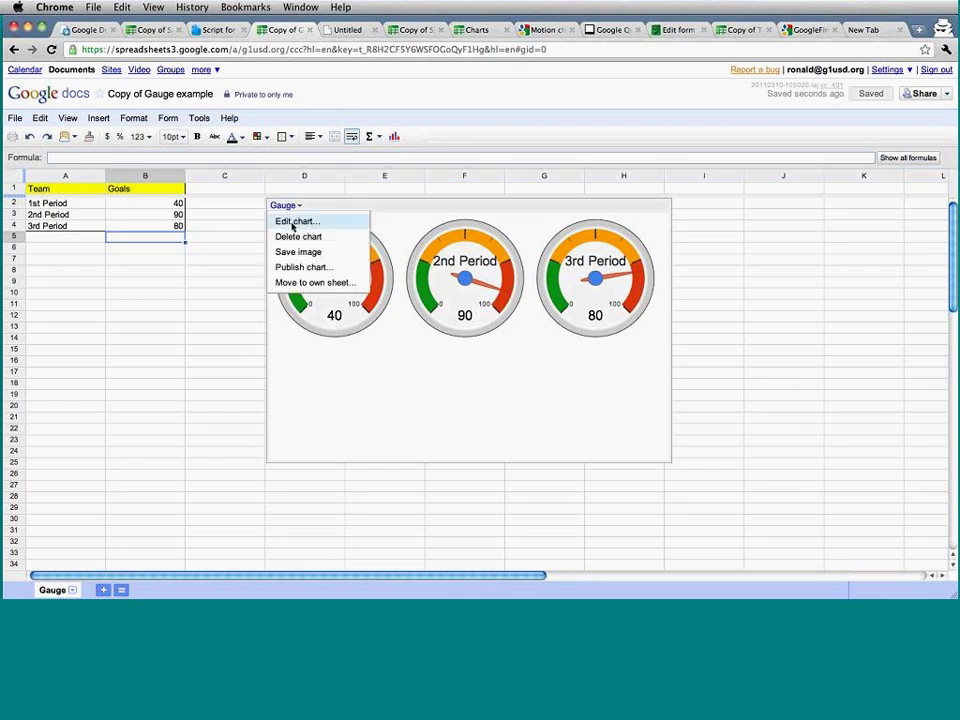
pyautogui.click(294, 221)
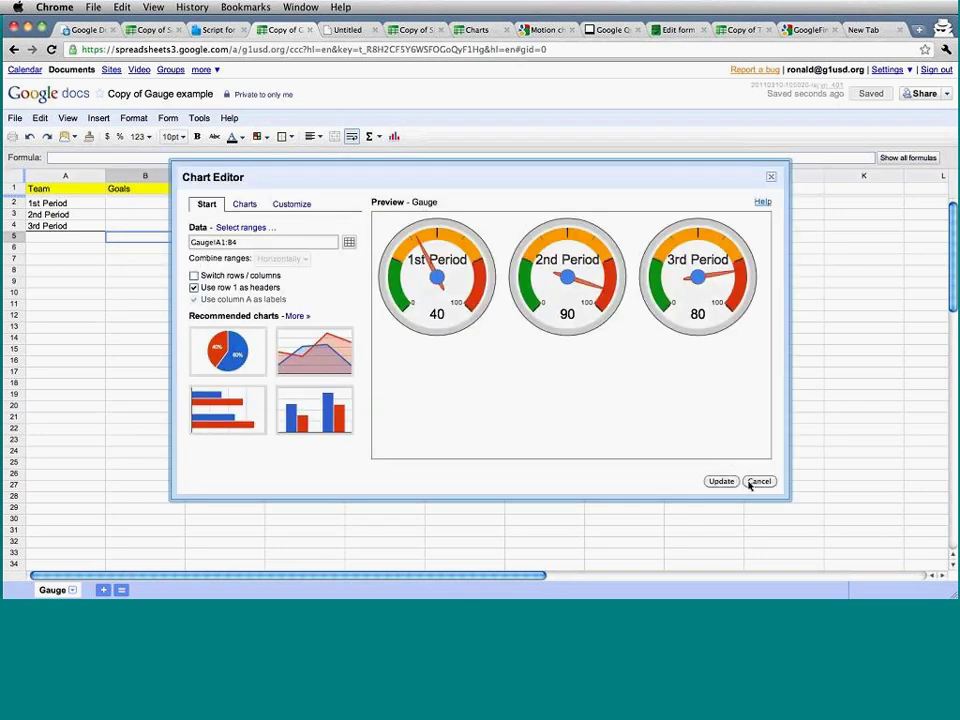
pyautogui.click(758, 482)
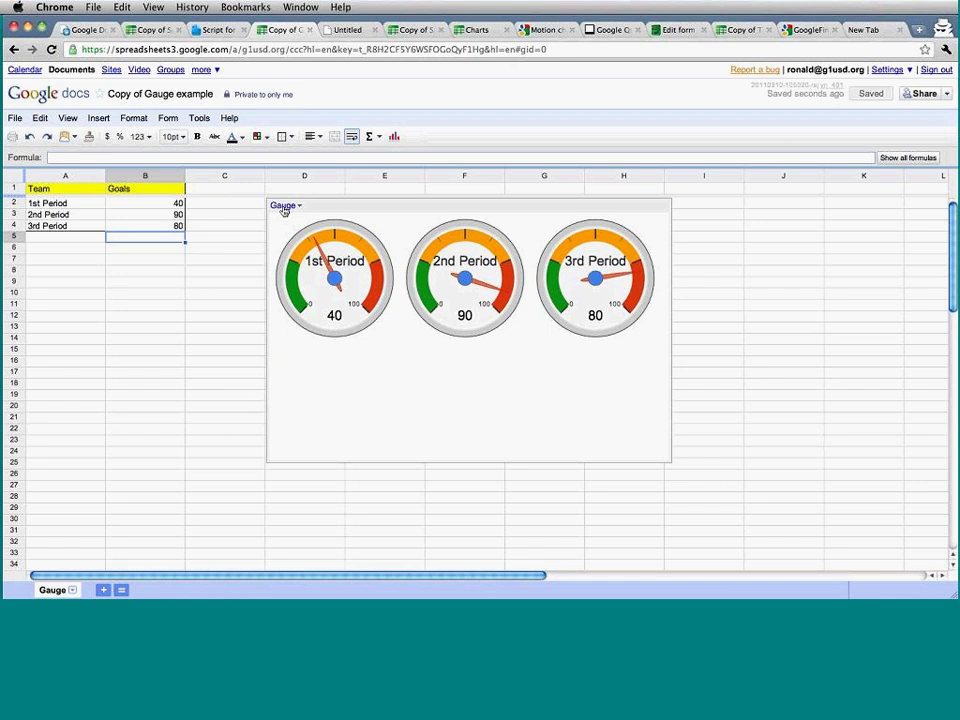
pyautogui.click(284, 205)
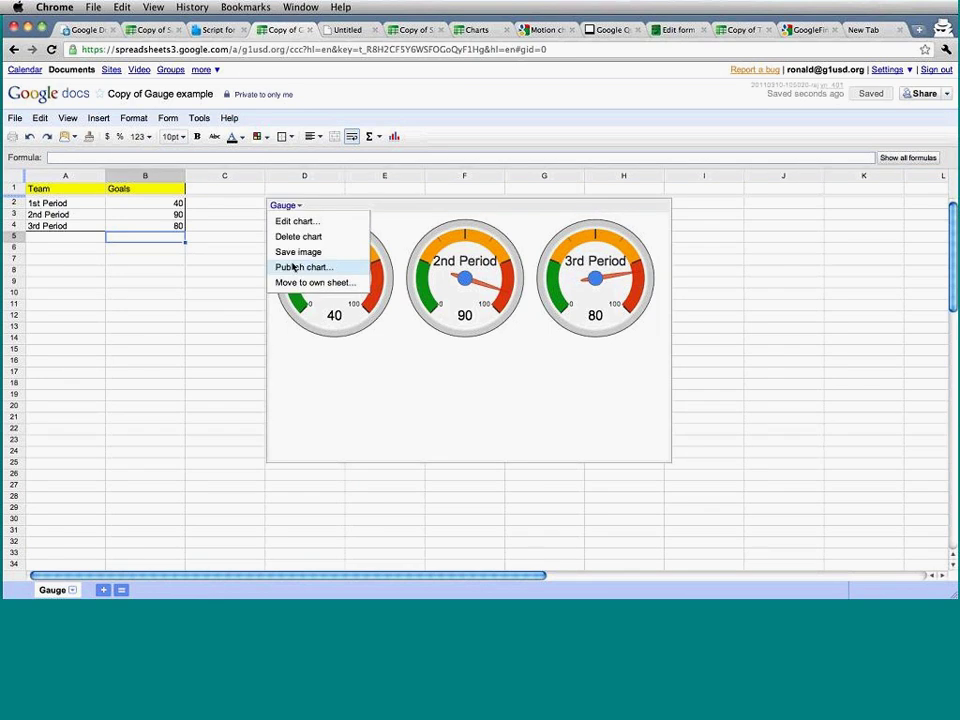
pyautogui.click(293, 267)
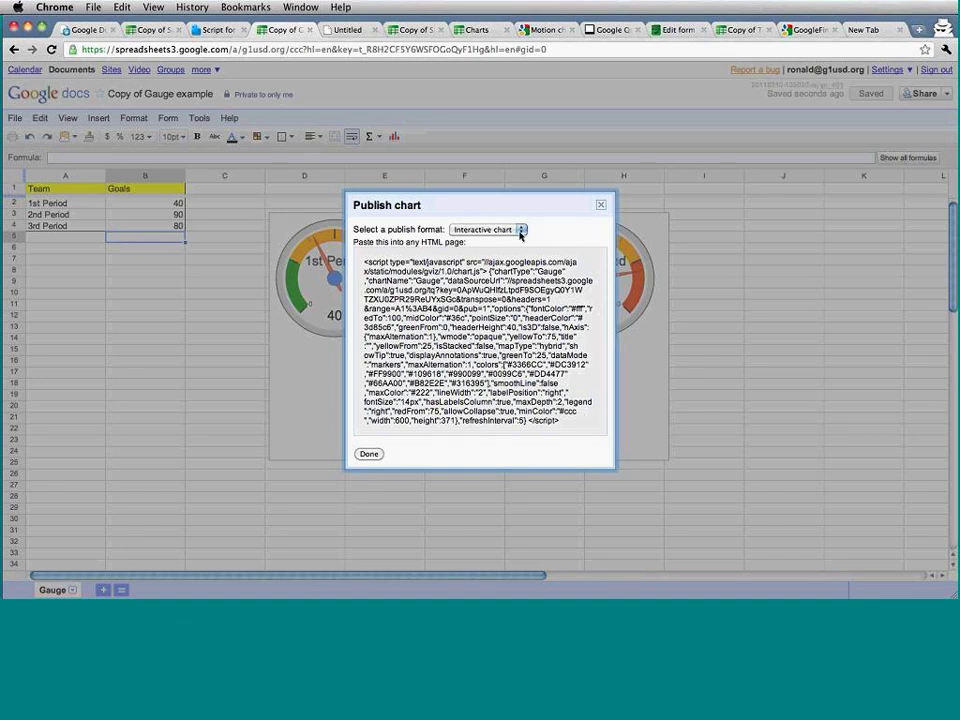
pyautogui.click(520, 232)
pyautogui.click(518, 240)
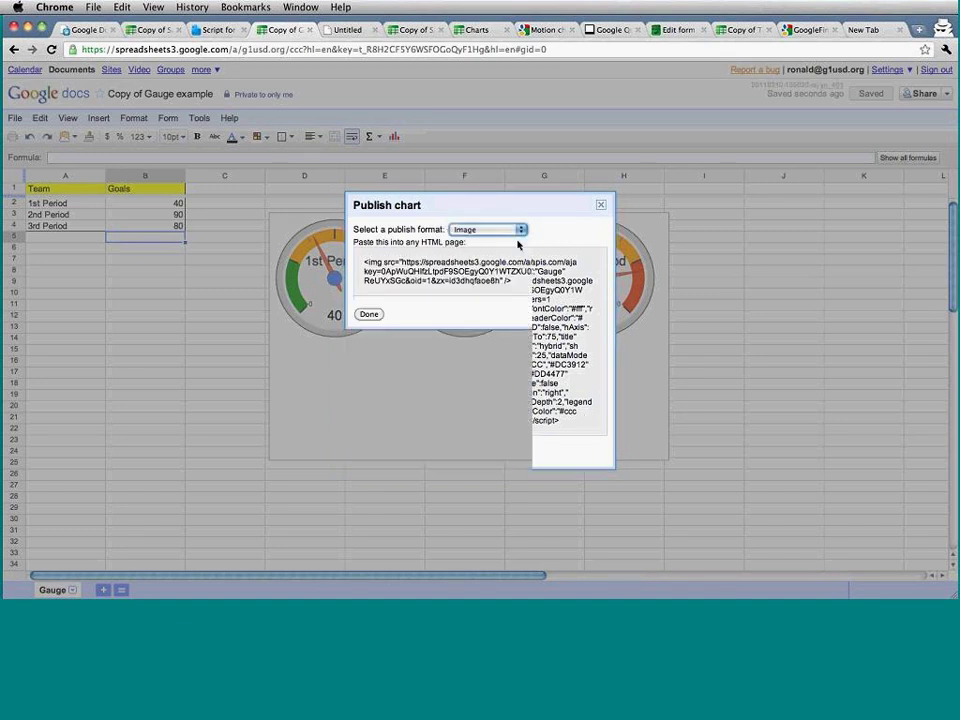
pyautogui.click(369, 315)
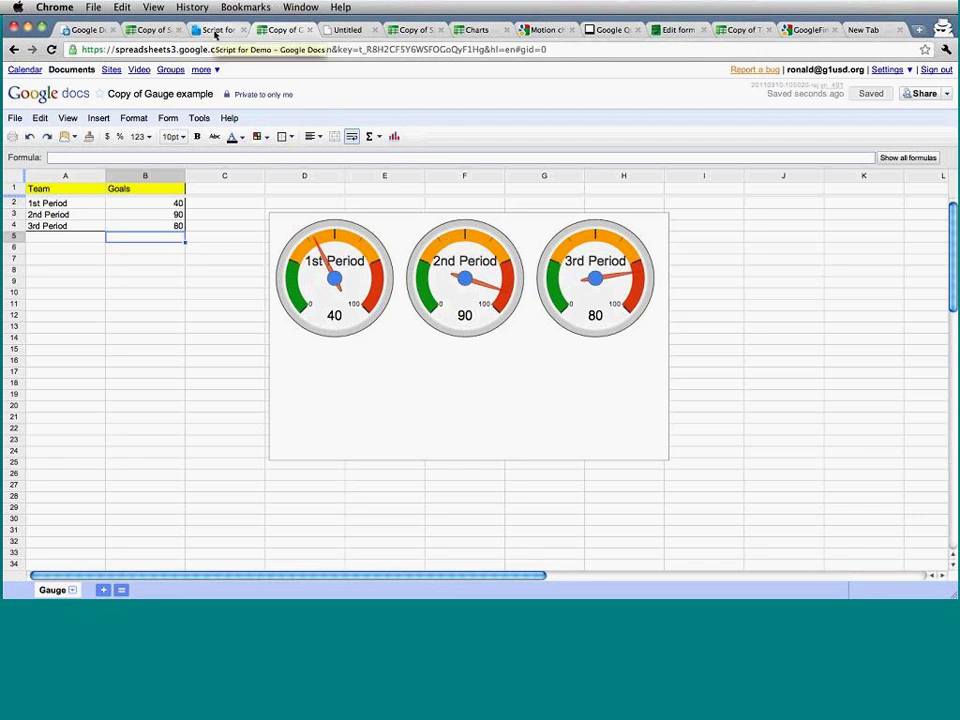
# Publish the gauge chart using the Image format.
pyautogui.click(436, 224)
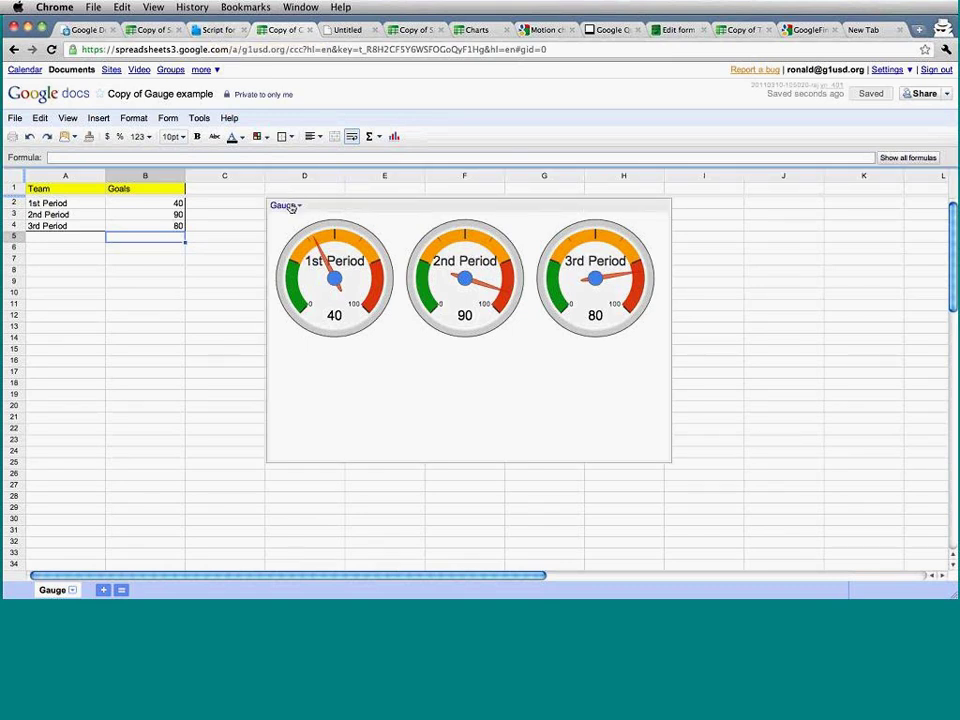
pyautogui.click(290, 206)
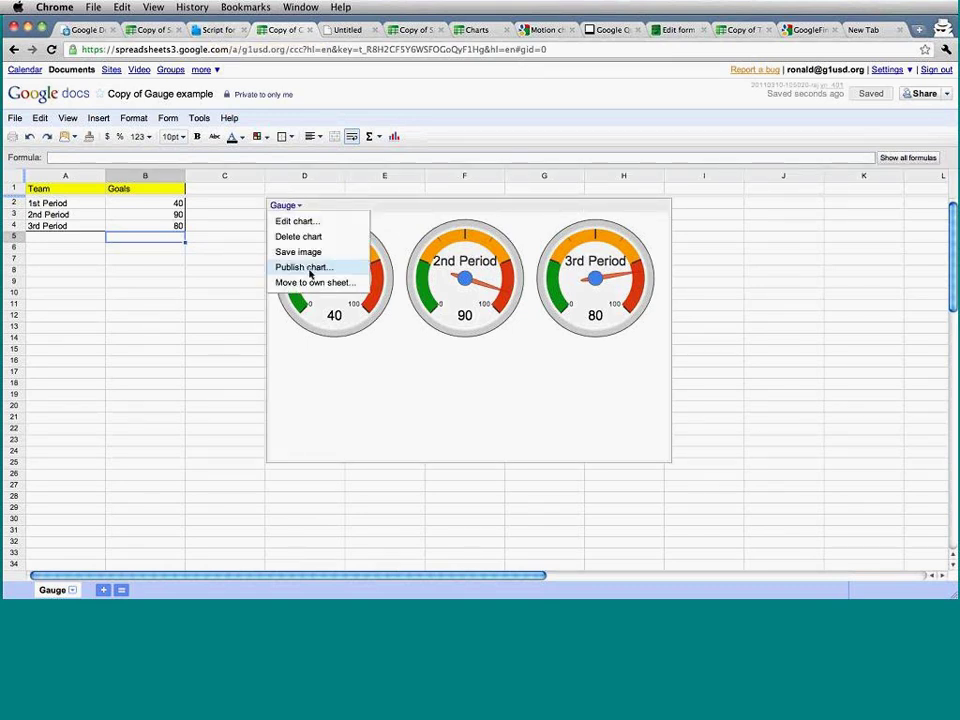
pyautogui.click(308, 268)
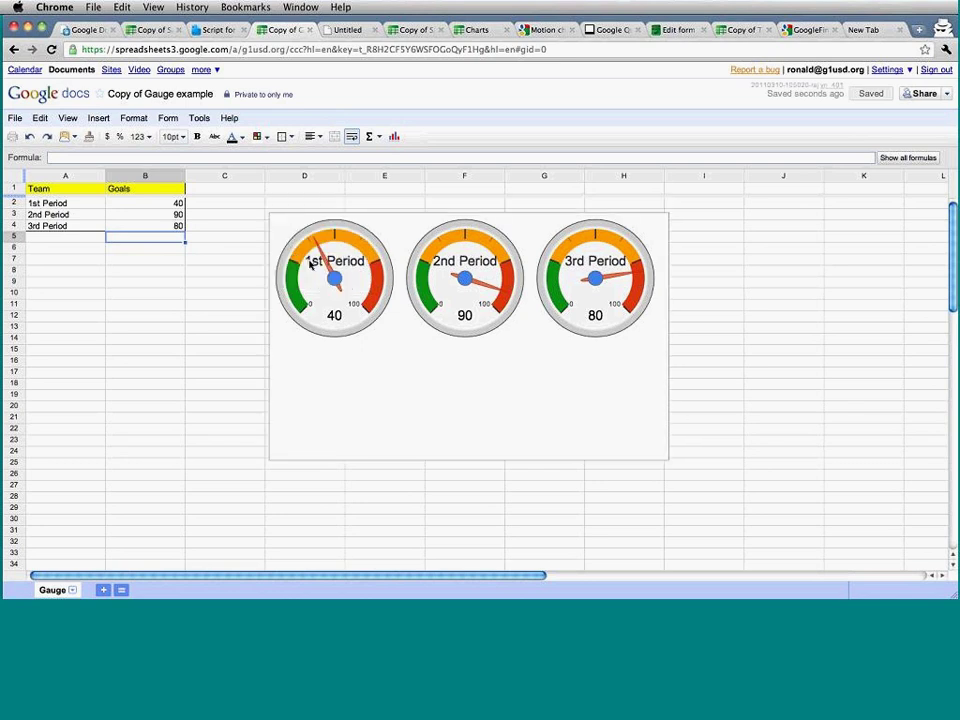
pyautogui.click(505, 229)
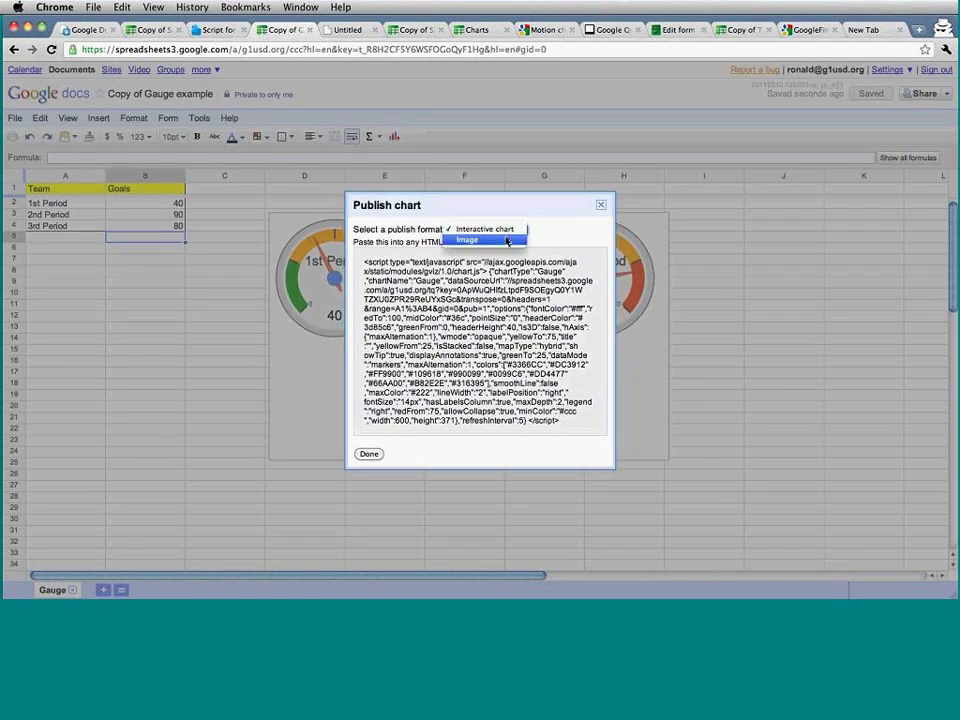
pyautogui.click(507, 241)
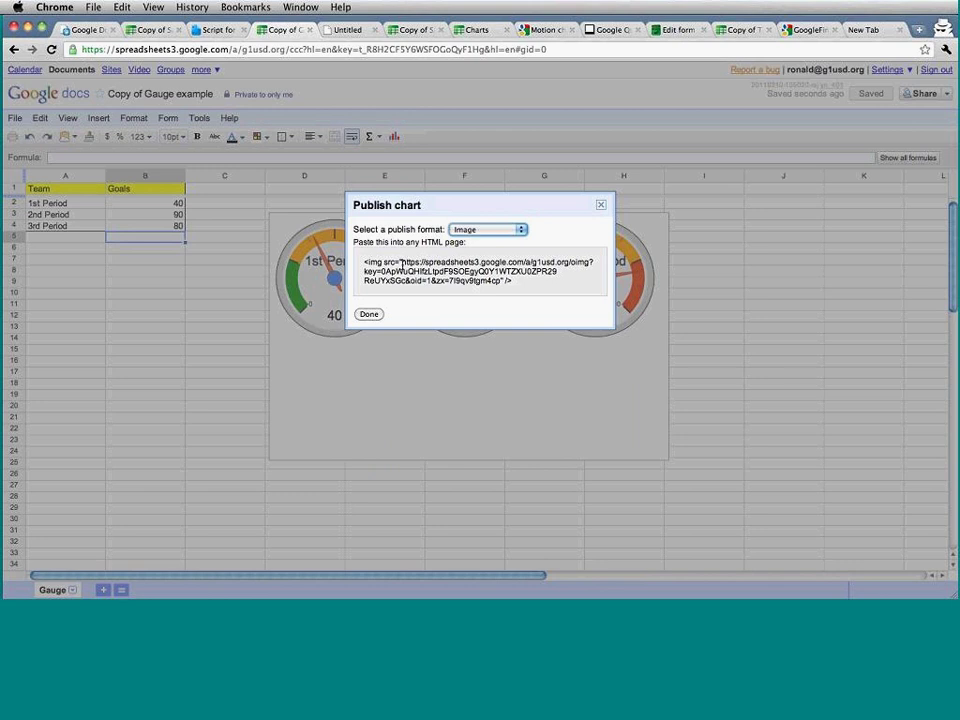
# Select the img embed code, close the publish window, and return to Script for Demo.
pyautogui.moveTo(401, 261); pyautogui.dragTo(502, 284)
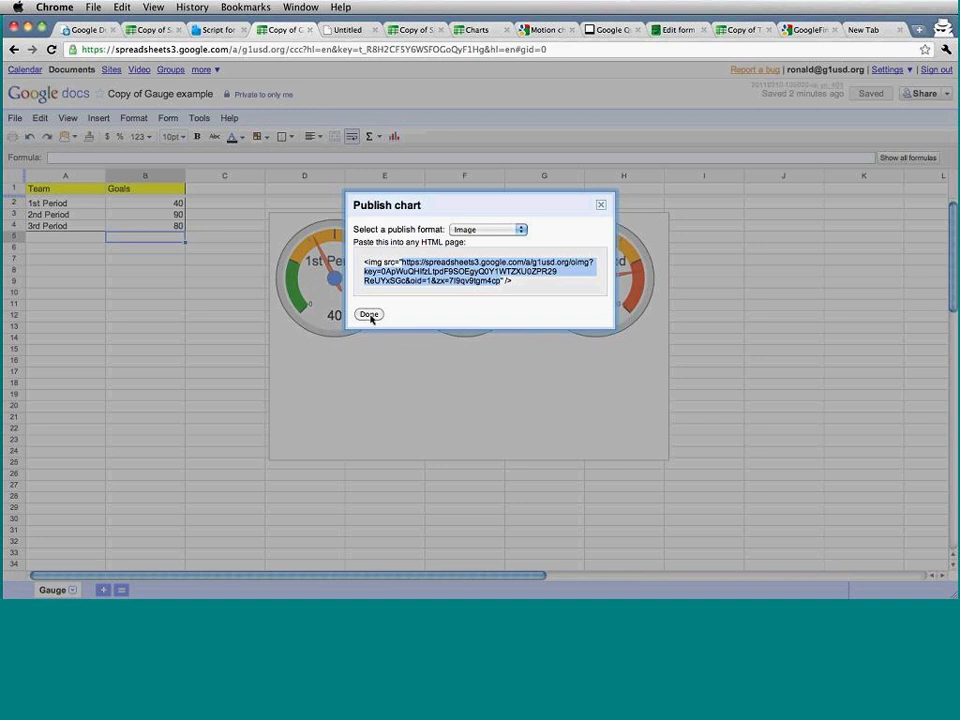
pyautogui.click(369, 315)
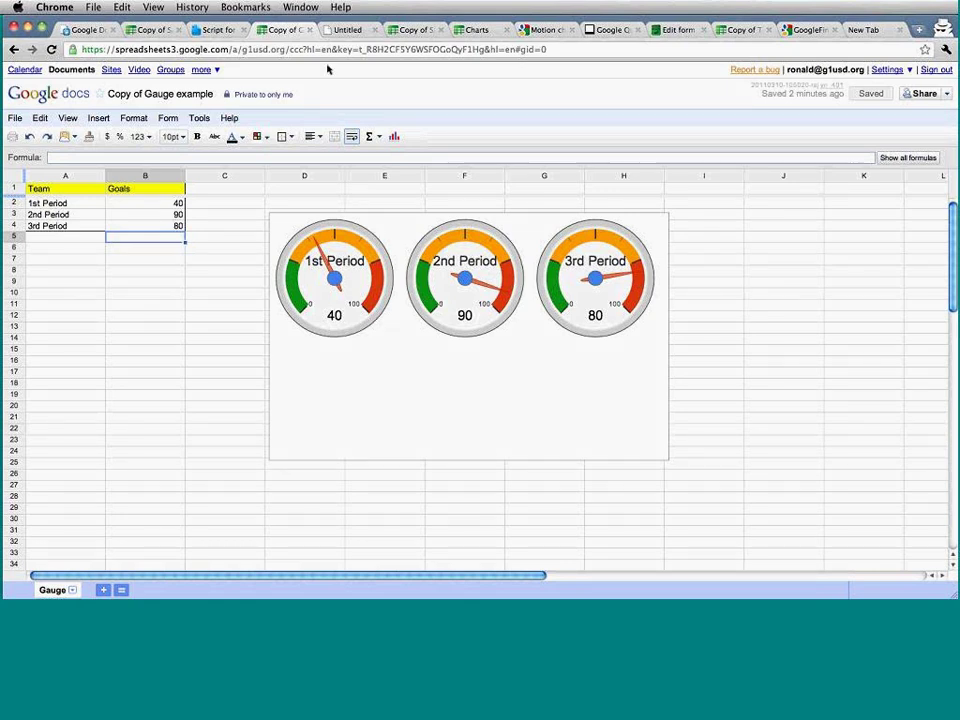
pyautogui.click(218, 29)
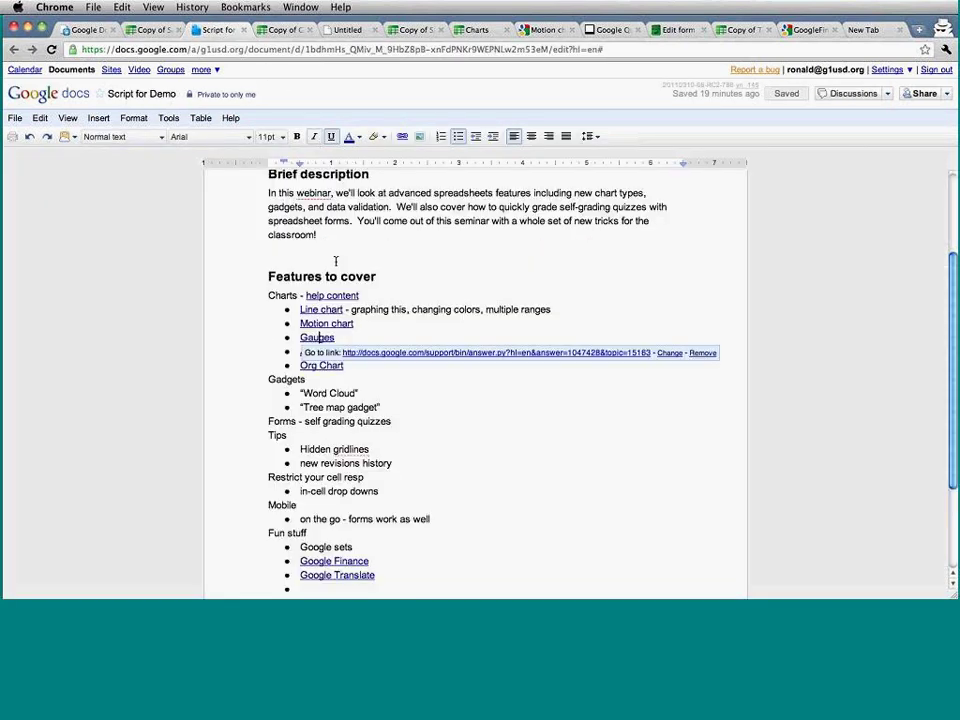
# Follow the Annotated Timeline help link to its example and copy the Annotated timeline example template.
pyautogui.click(388, 351)
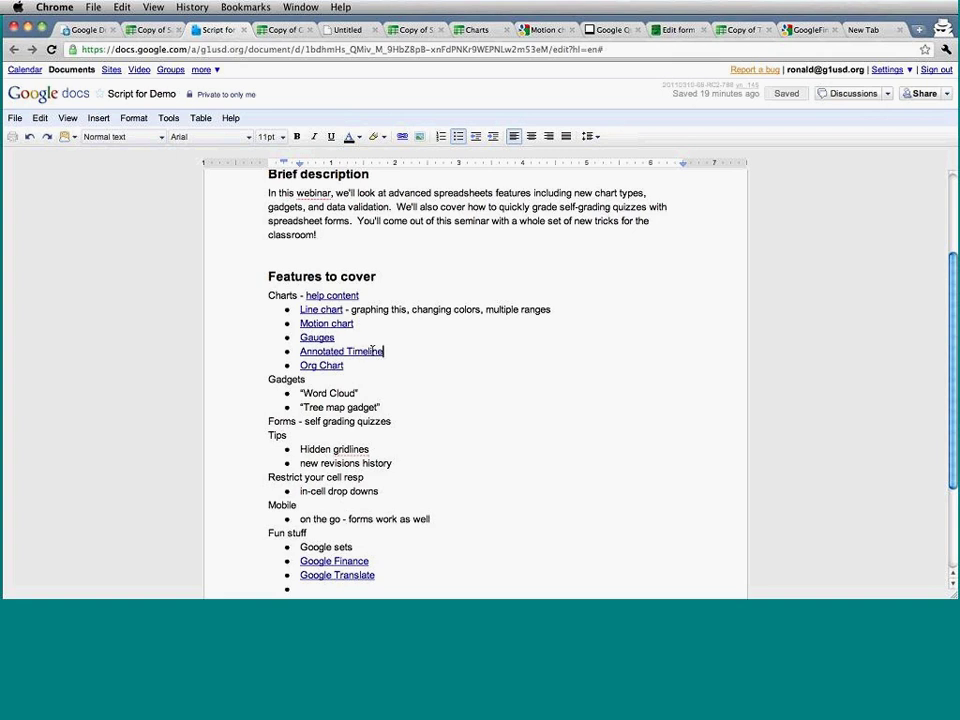
pyautogui.click(373, 351)
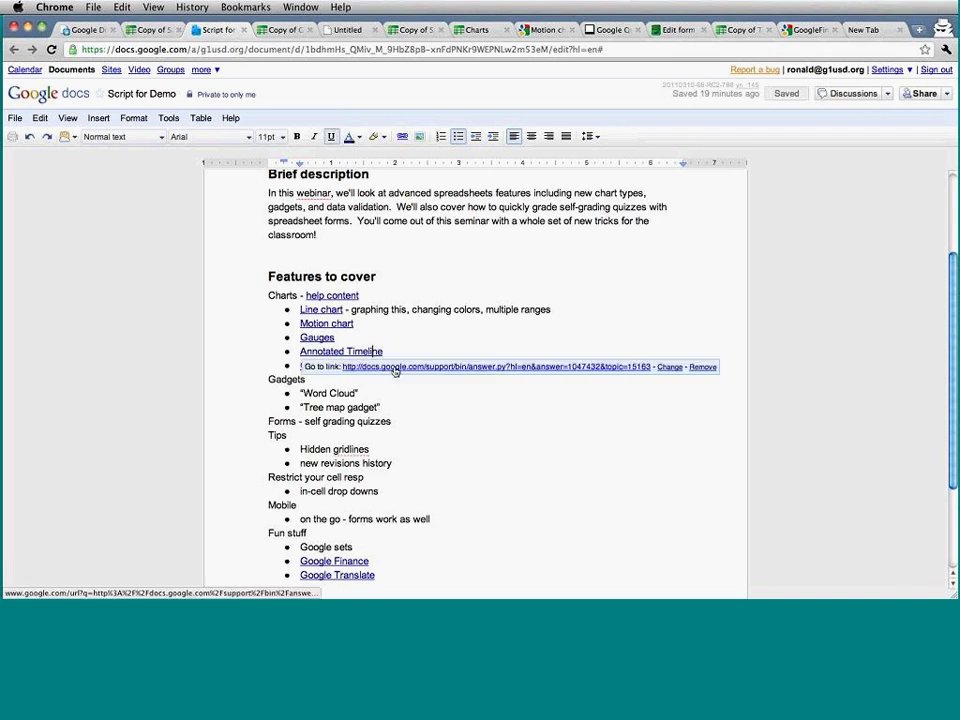
pyautogui.click(395, 367)
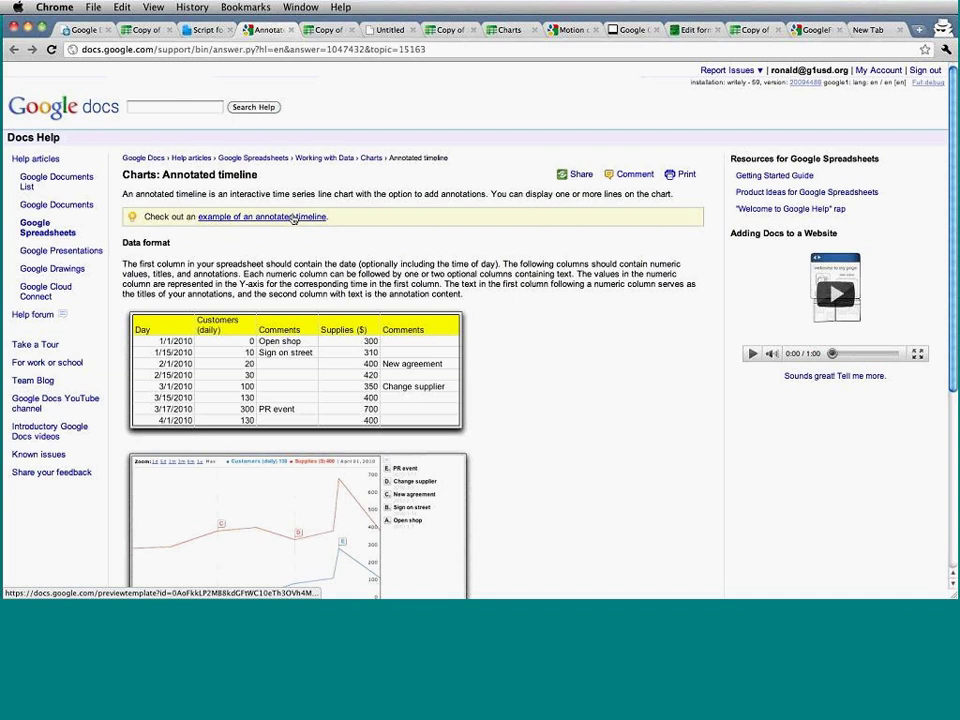
pyautogui.click(293, 218)
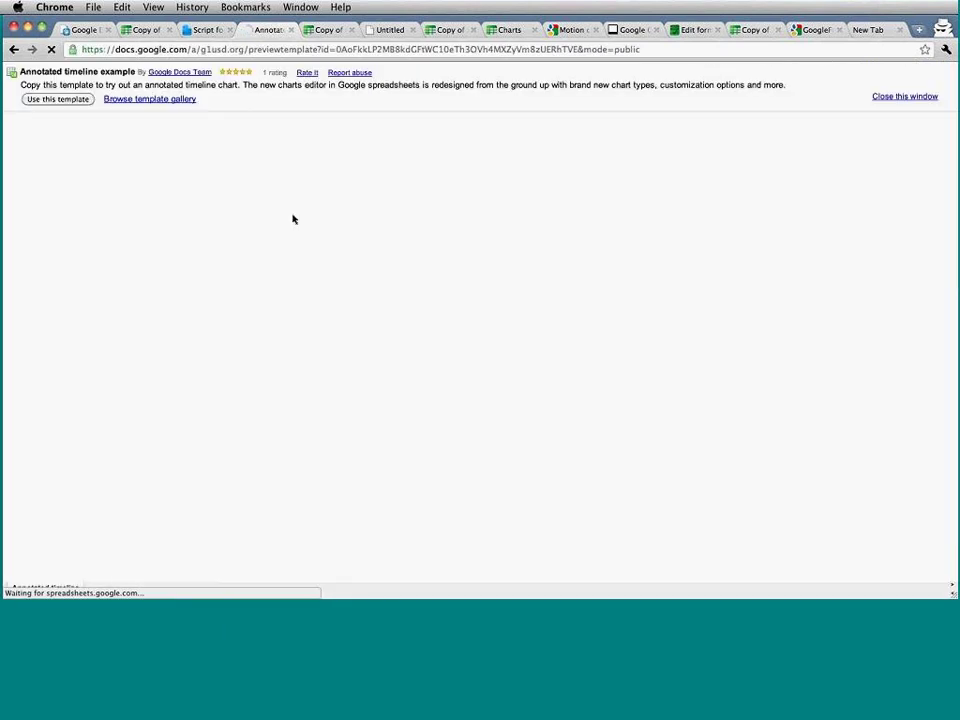
pyautogui.click(72, 101)
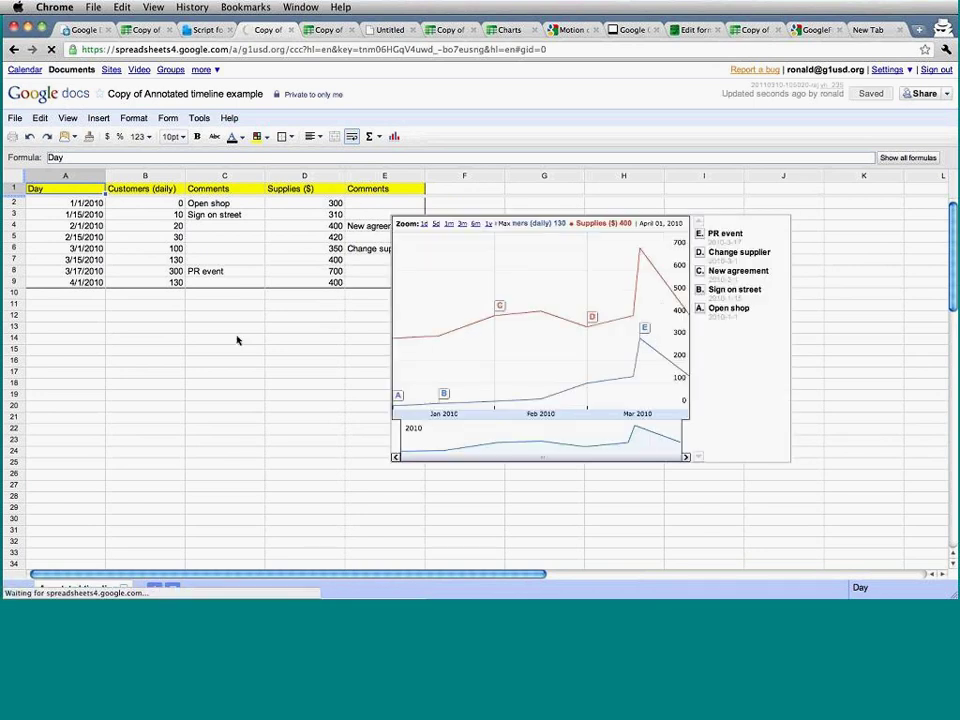
# Try out selections of the dates, Customers, Comments and Supplies columns in the timeline table.
pyautogui.click(122, 337)
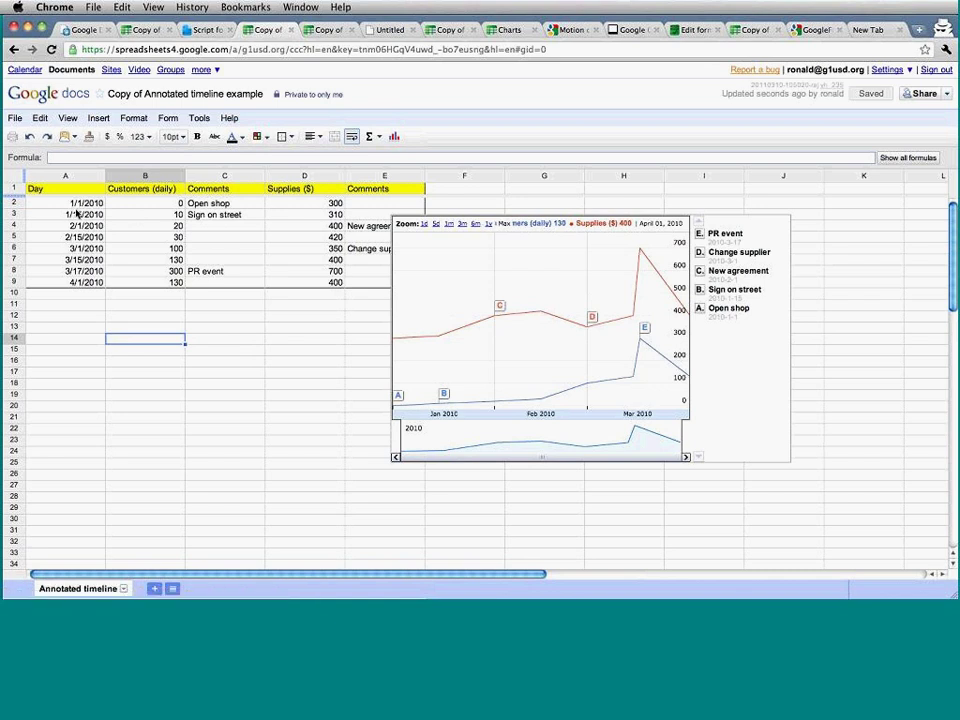
pyautogui.moveTo(77, 213); pyautogui.dragTo(73, 259)
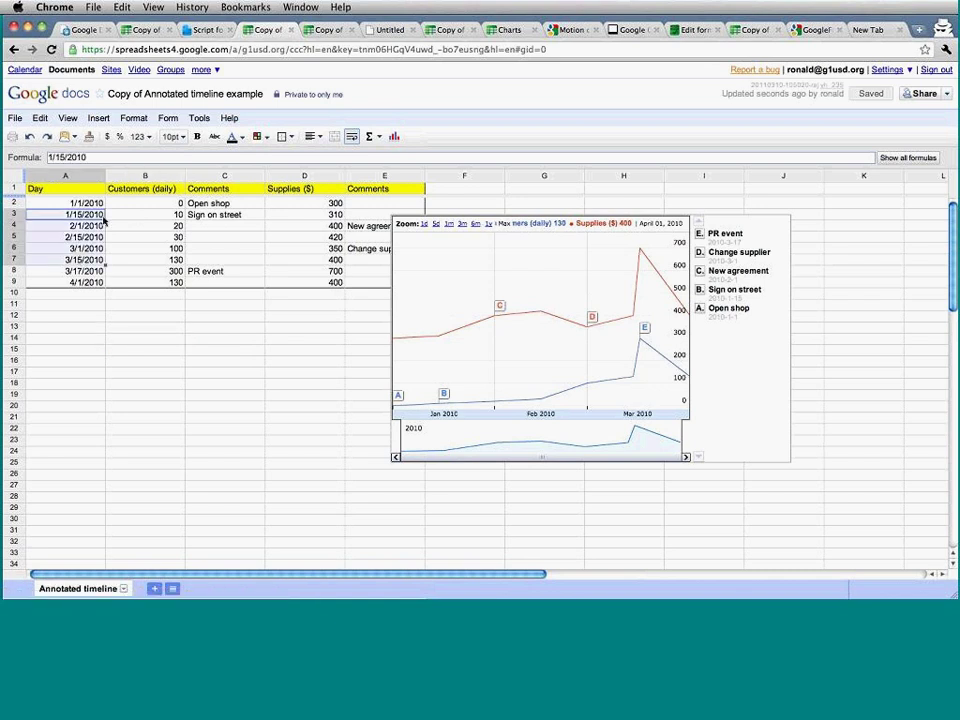
pyautogui.moveTo(145, 204); pyautogui.dragTo(146, 272)
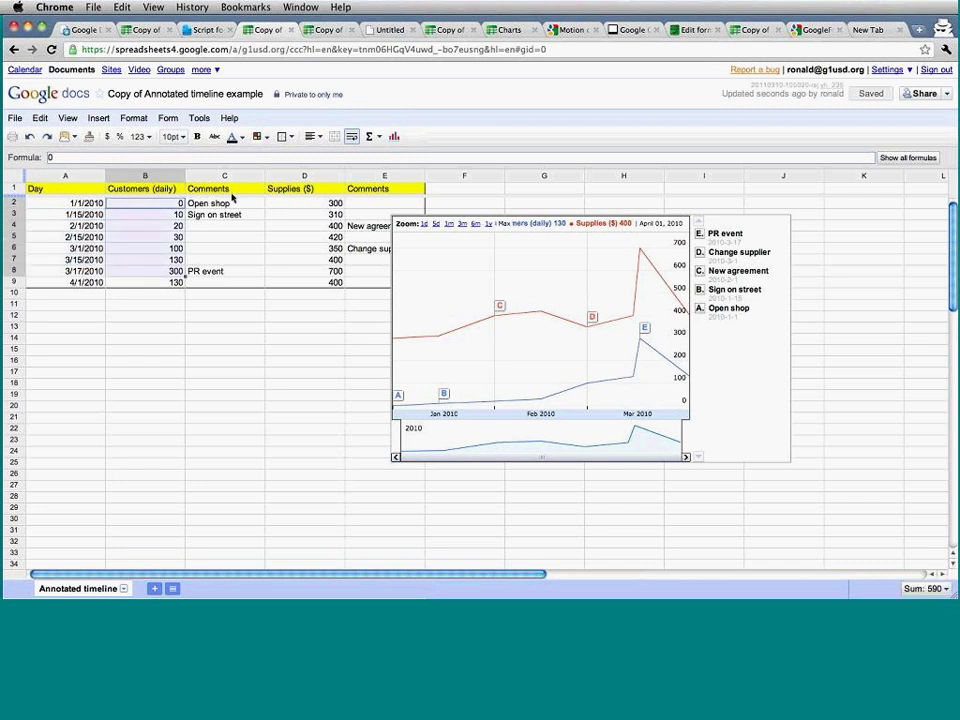
pyautogui.click(212, 190)
pyautogui.moveTo(221, 244); pyautogui.dragTo(212, 203)
pyautogui.moveTo(300, 203); pyautogui.dragTo(309, 268)
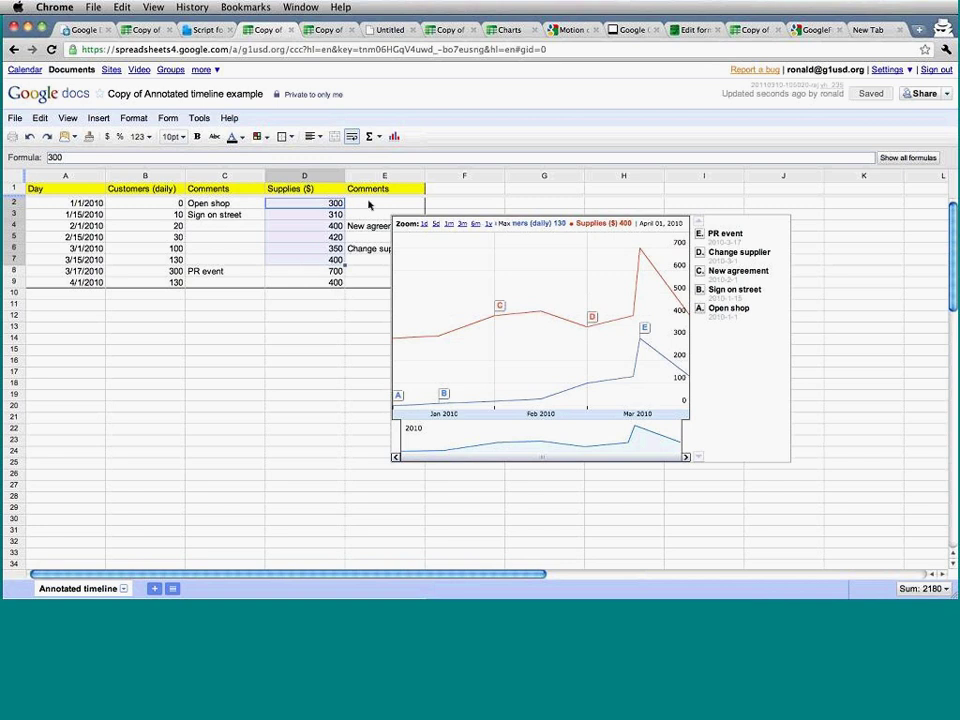
pyautogui.click(368, 236)
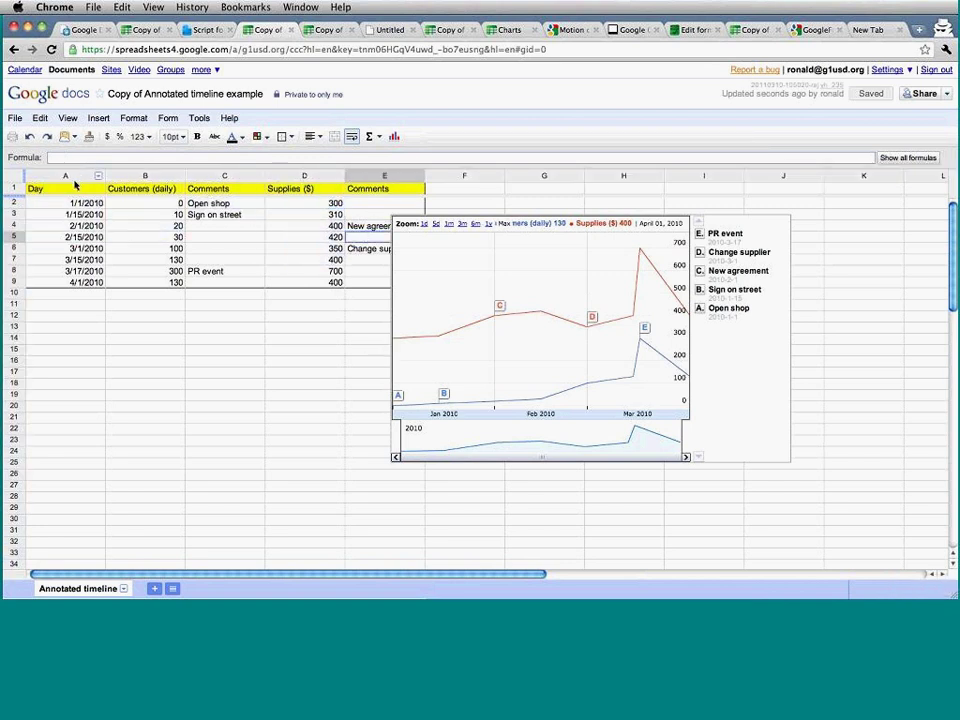
# Select the whole A1:E9 table and start a new chart from it.
pyautogui.moveTo(90, 177); pyautogui.dragTo(305, 178)
pyautogui.click(320, 248)
pyautogui.moveTo(354, 280); pyautogui.dragTo(70, 190)
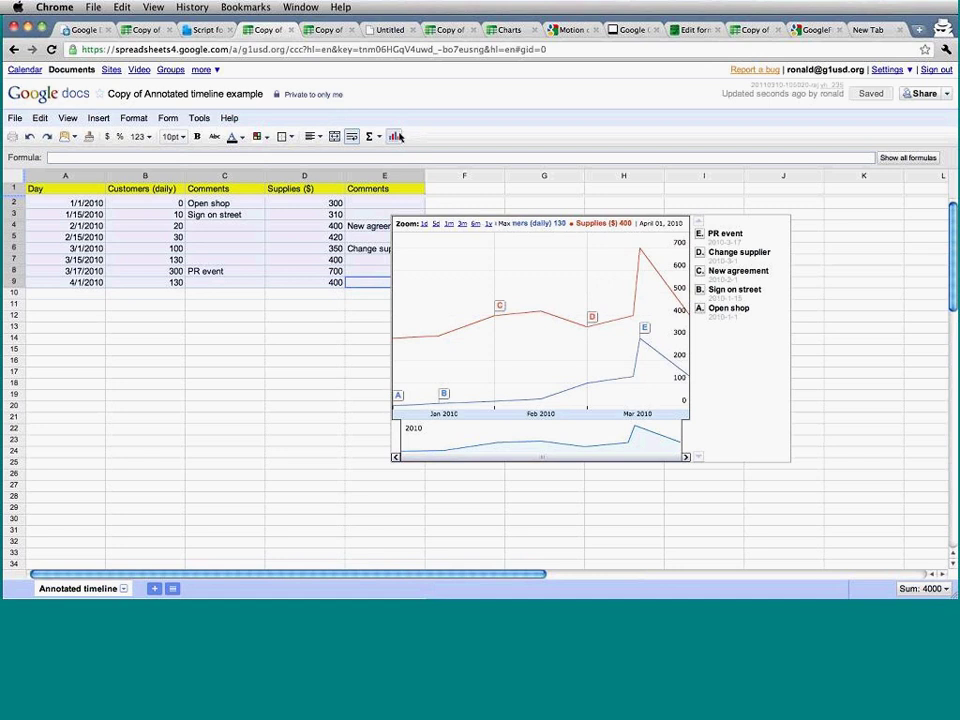
pyautogui.click(396, 136)
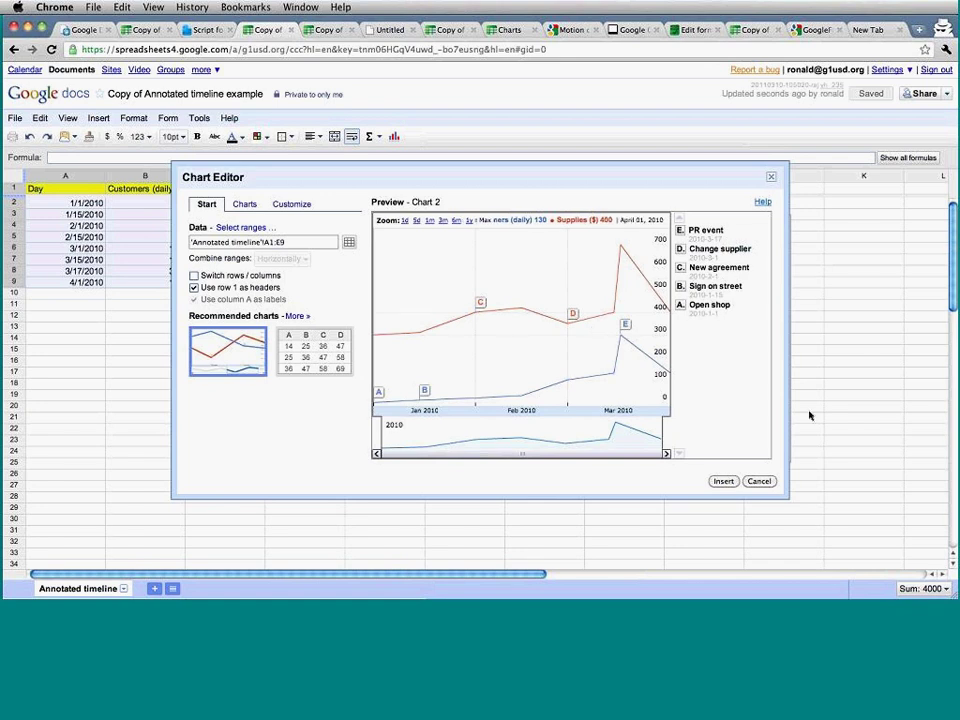
# Insert the annotated timeline chart, narrow it to Feb–Apr 2010, and highlight the Sign on street event.
pyautogui.click(758, 481)
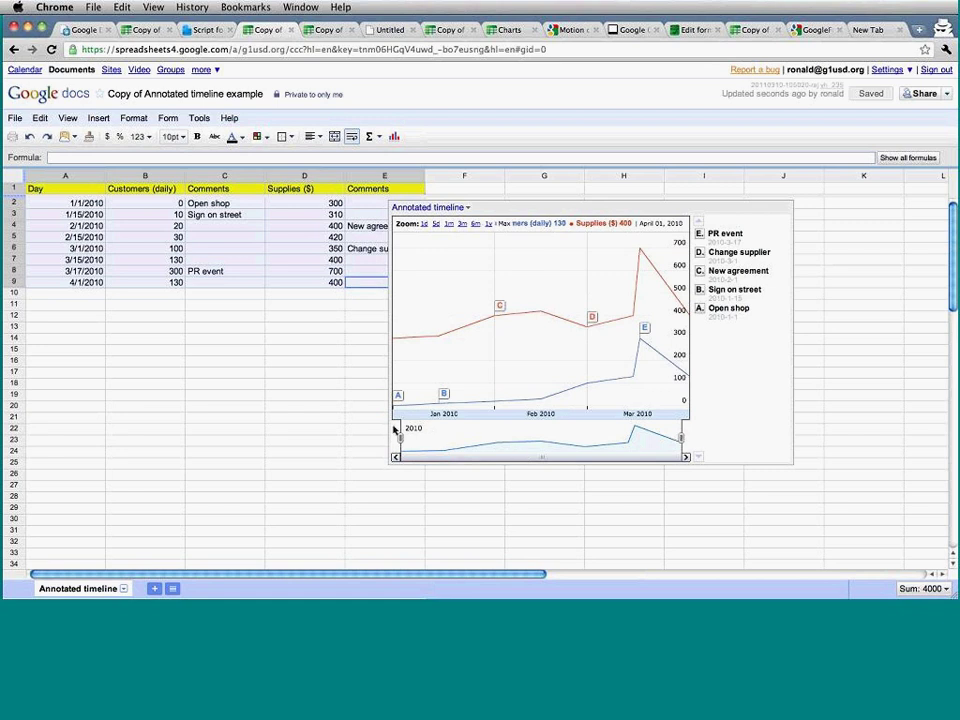
pyautogui.moveTo(399, 438)
pyautogui.mouseDown()
pyautogui.moveTo(535, 438)
pyautogui.moveTo(405, 440)
pyautogui.mouseUp()
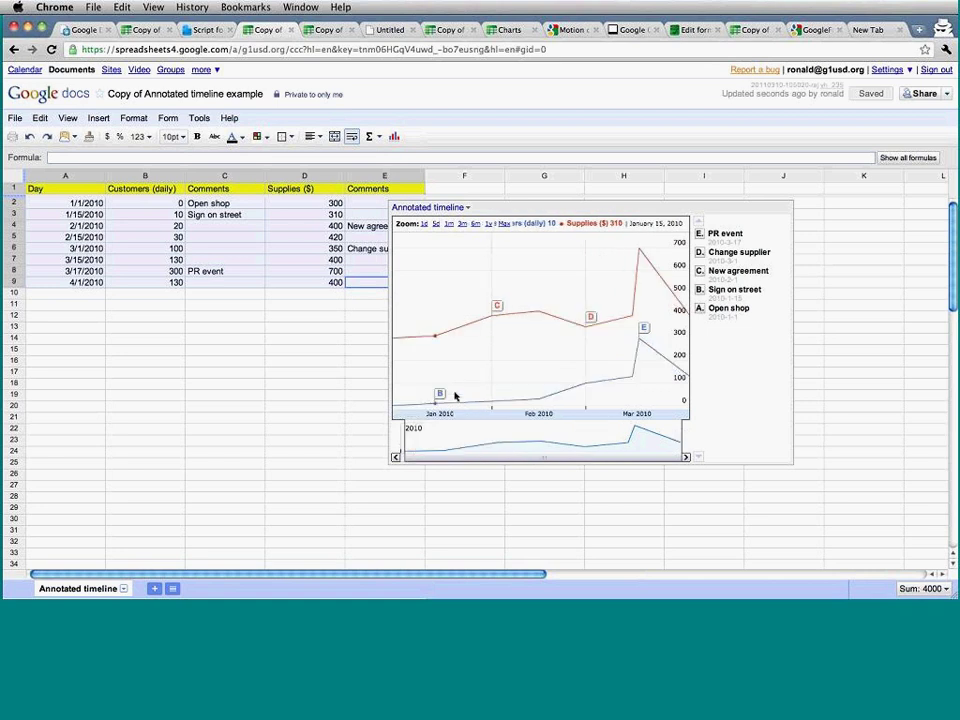
pyautogui.click(440, 395)
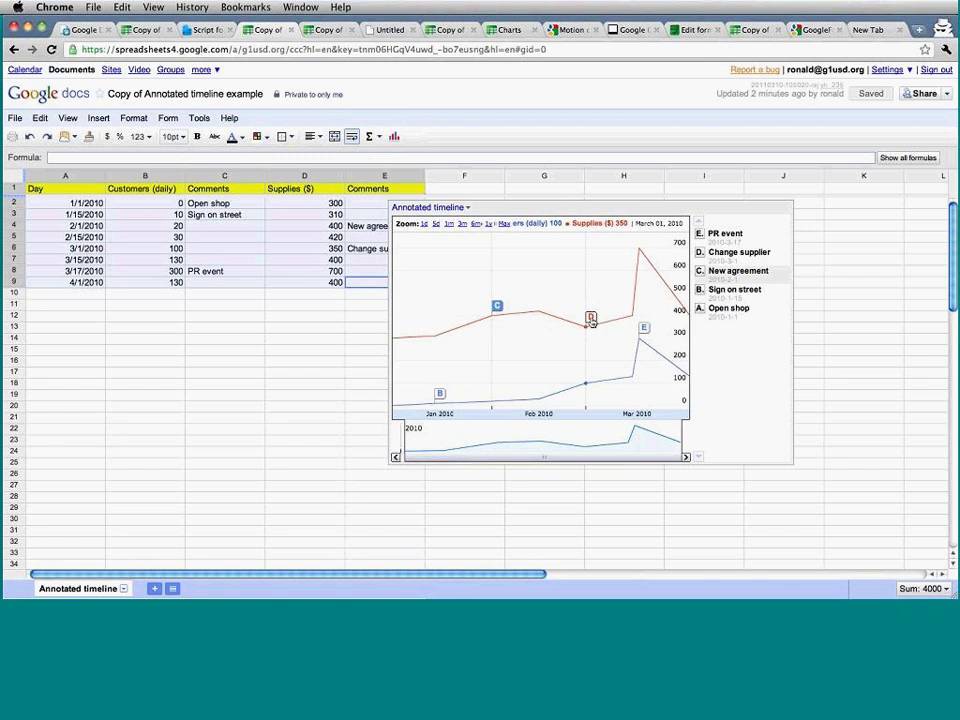
# Deselect the chart and select cells A2:C9 in the sheet.
pyautogui.click(268, 294)
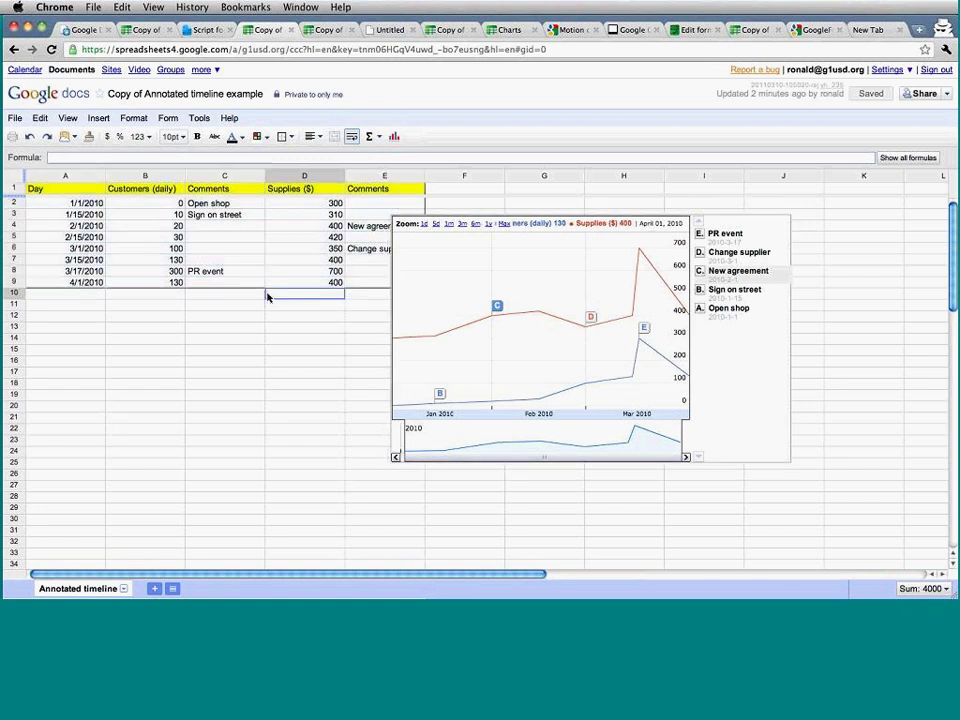
pyautogui.click(229, 283)
pyautogui.moveTo(180, 255); pyautogui.dragTo(88, 189)
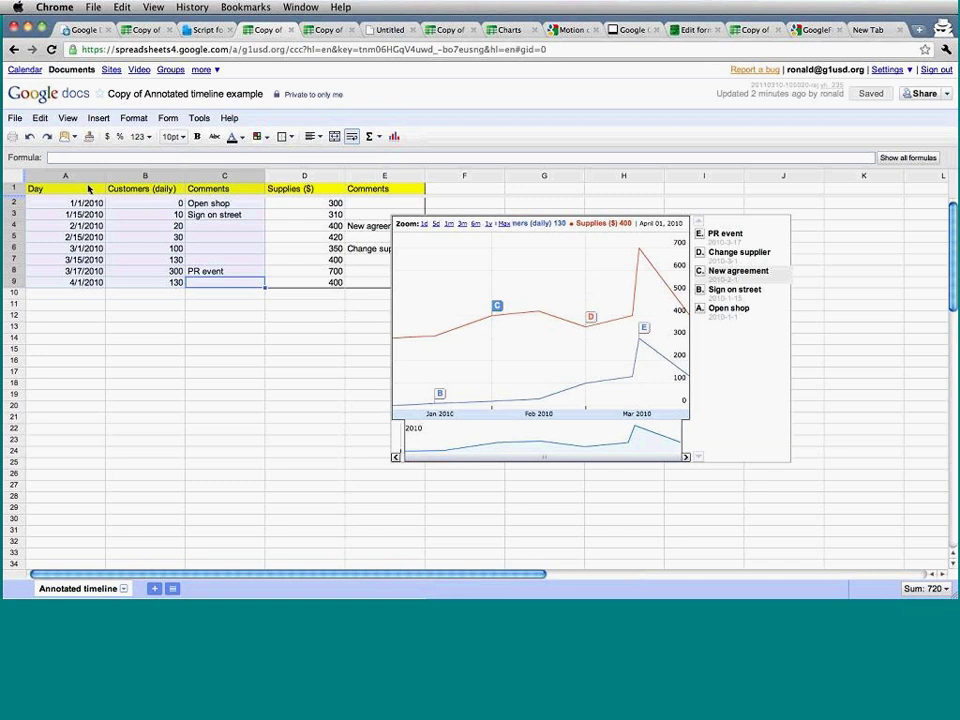
# From Script for Demo, follow the Org Chart help link and open its example organizational chart.
pyautogui.click(201, 31)
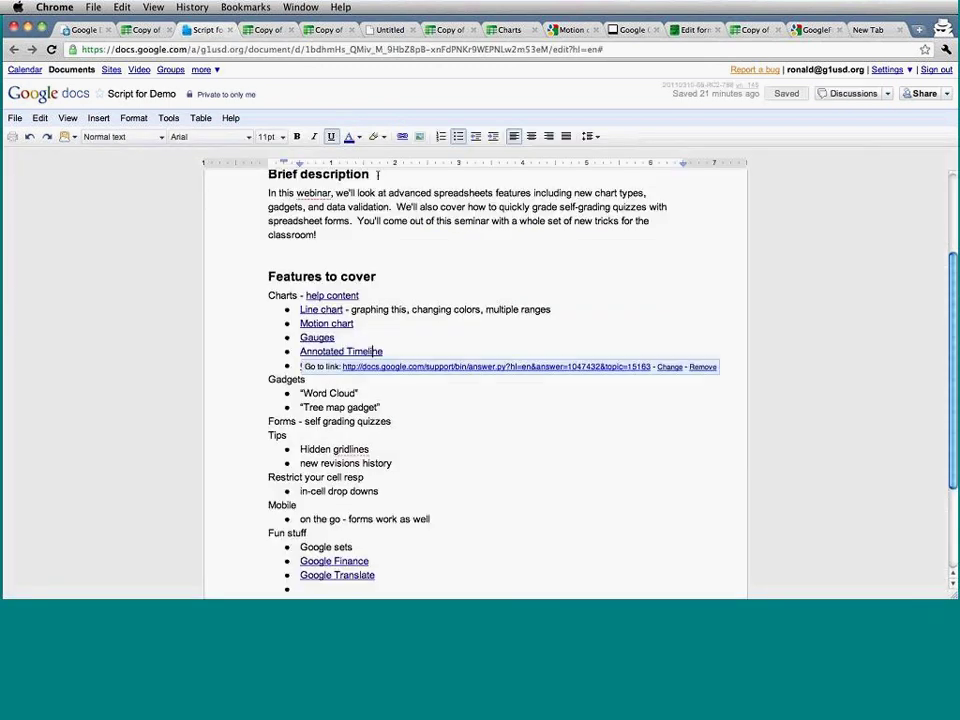
pyautogui.click(443, 327)
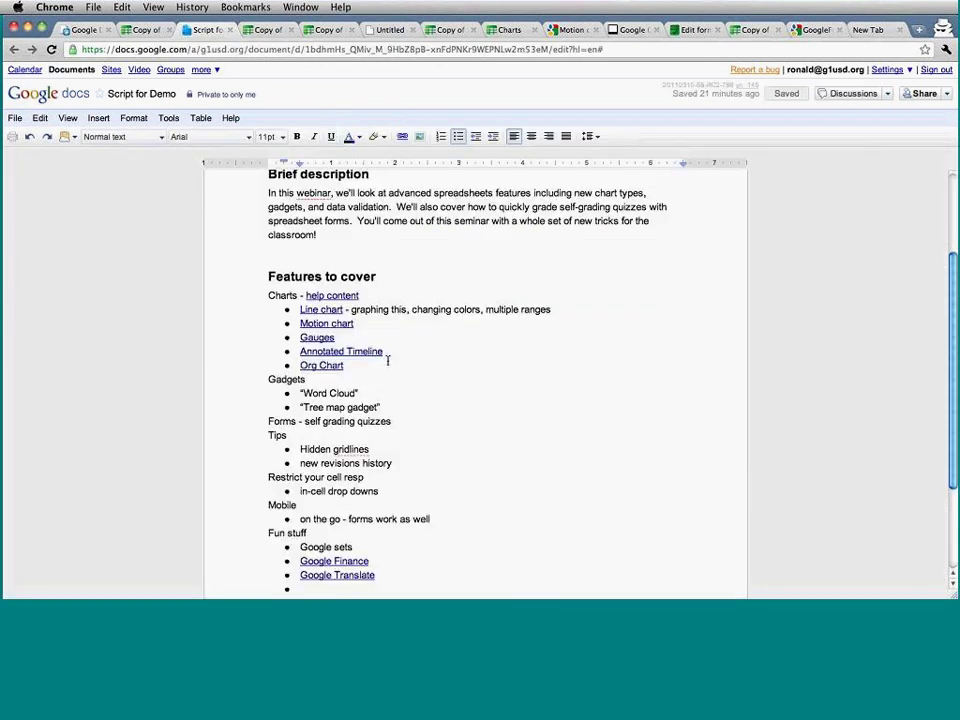
pyautogui.click(335, 366)
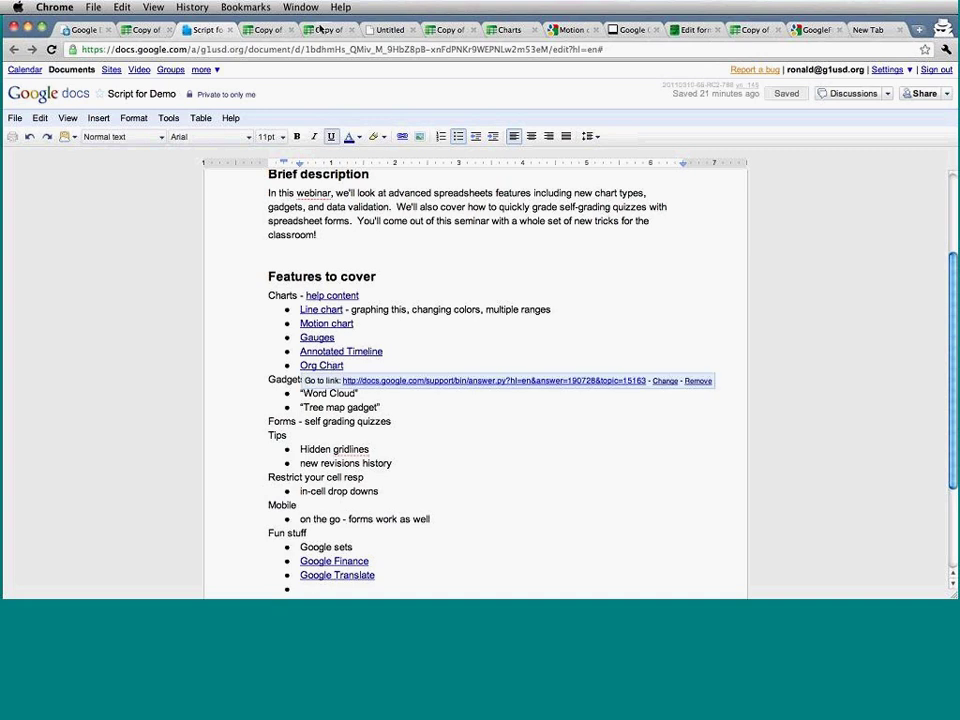
pyautogui.click(393, 383)
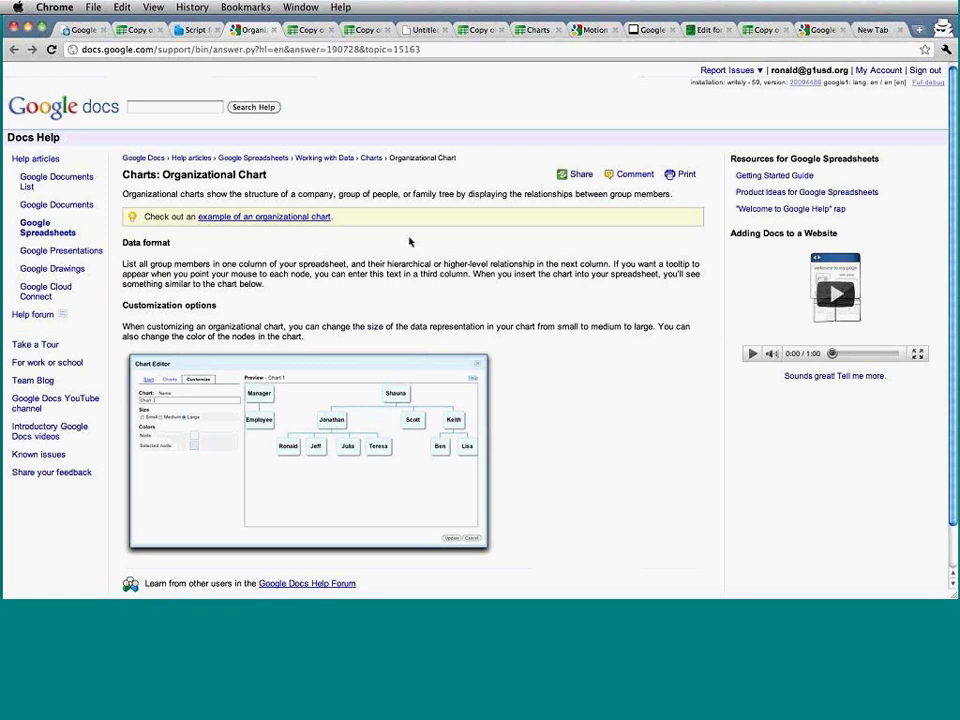
pyautogui.click(302, 217)
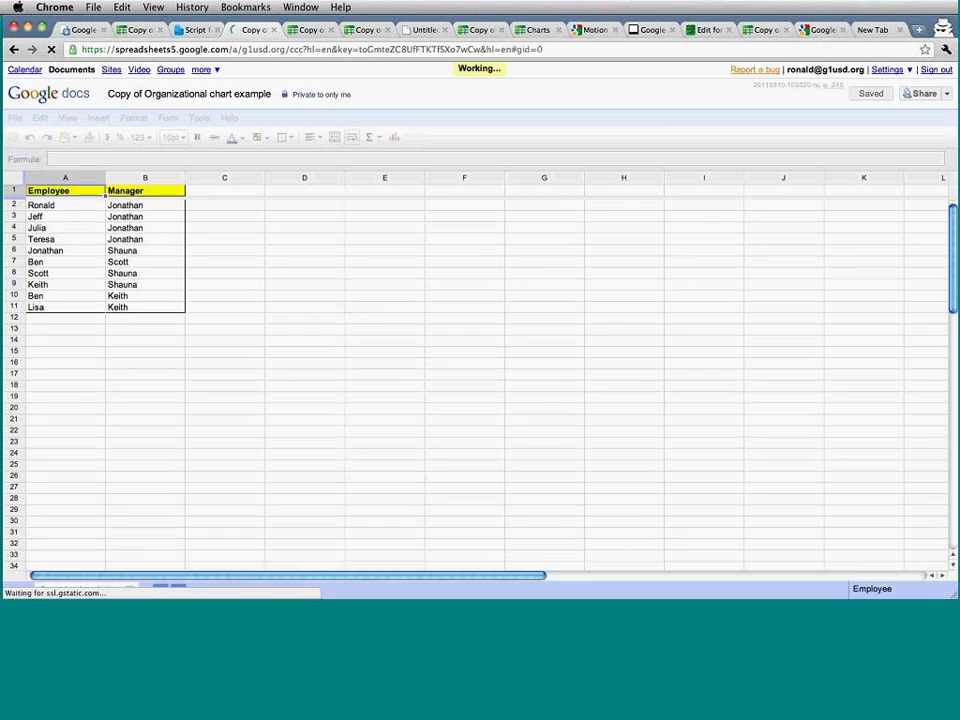
pyautogui.click(80, 208)
pyautogui.press('Right')
pyautogui.press('Down')
pyautogui.press('Left')
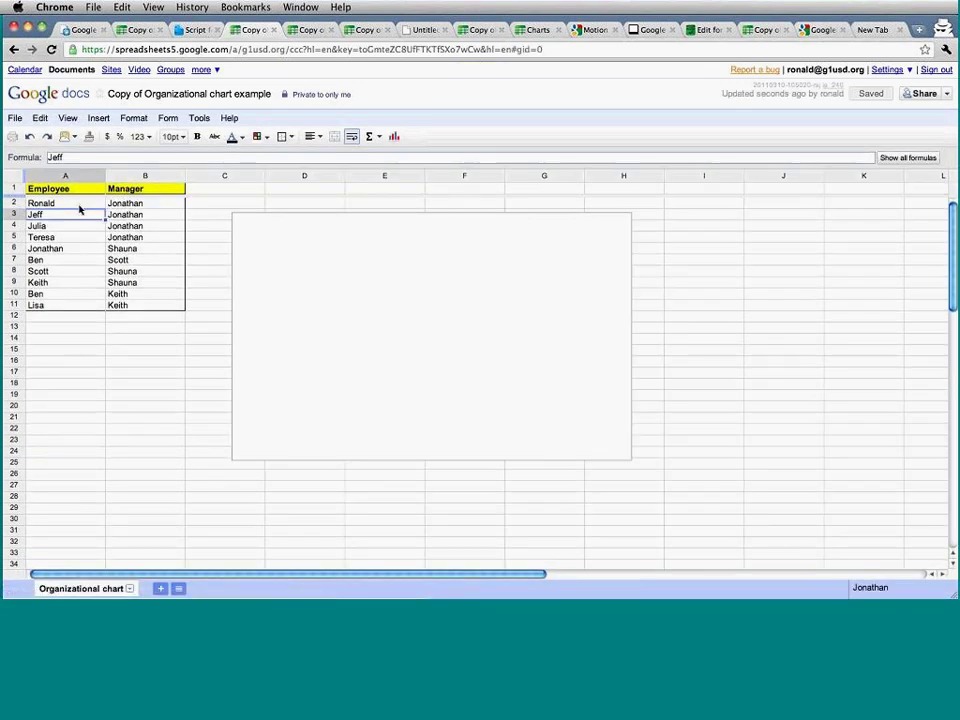
pyautogui.press('Right')
pyautogui.press('Left')
pyautogui.press('Down')
pyautogui.press('Right')
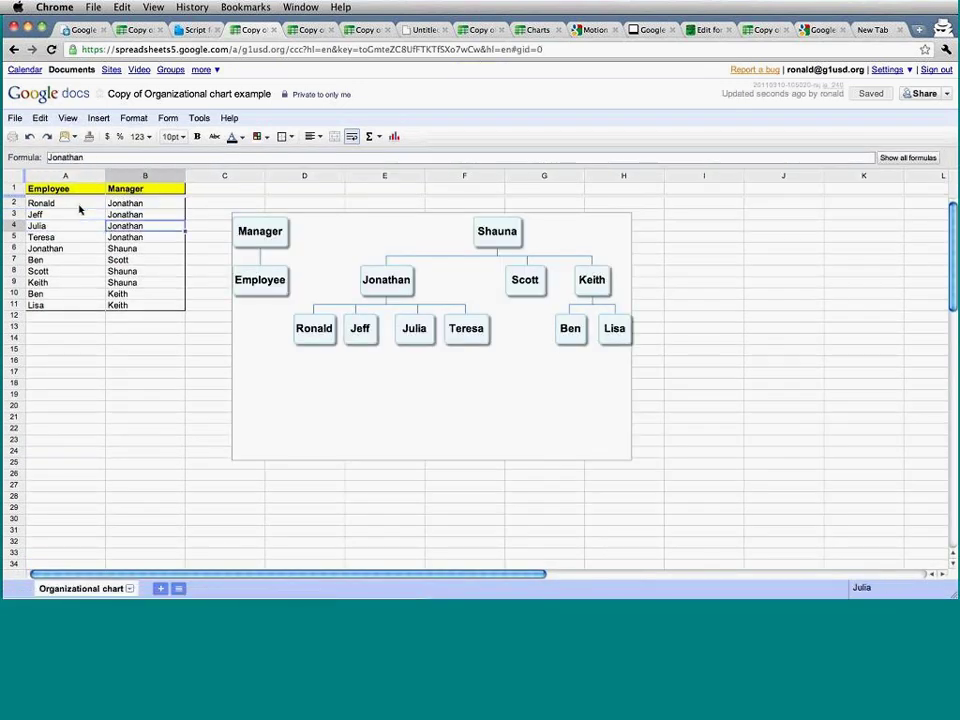
pyautogui.moveTo(60, 188); pyautogui.dragTo(167, 302)
pyautogui.click(394, 136)
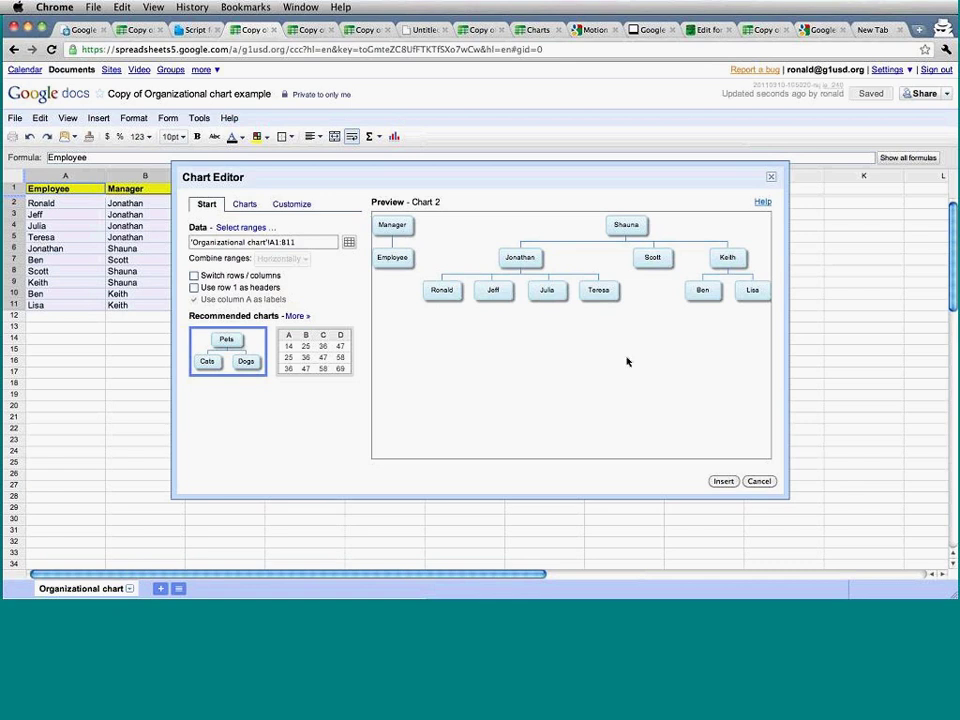
pyautogui.click(725, 482)
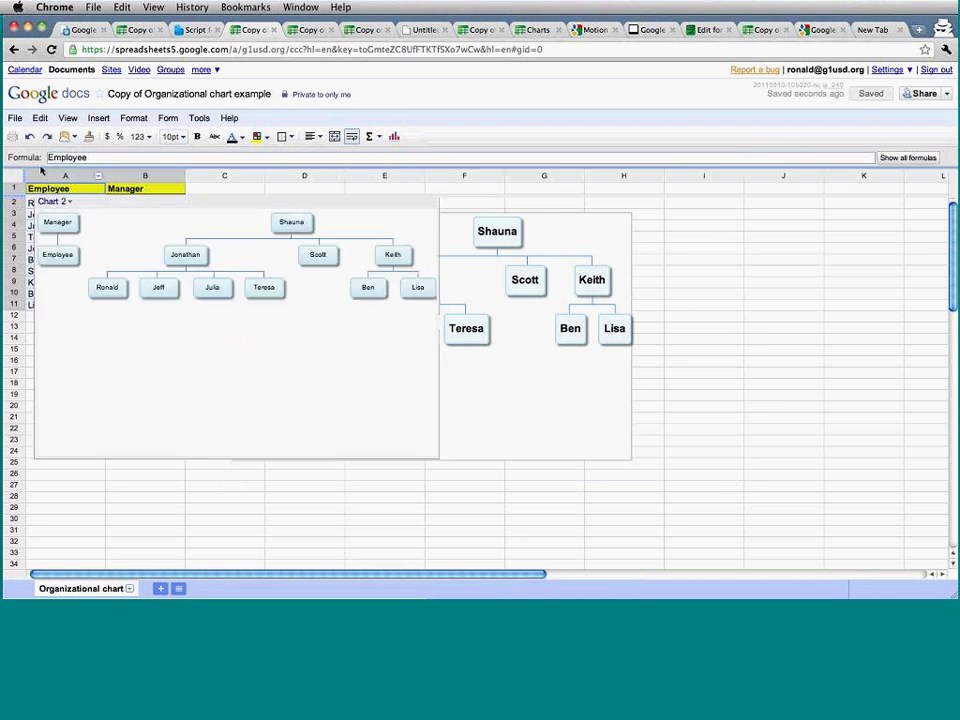
pyautogui.click(55, 201)
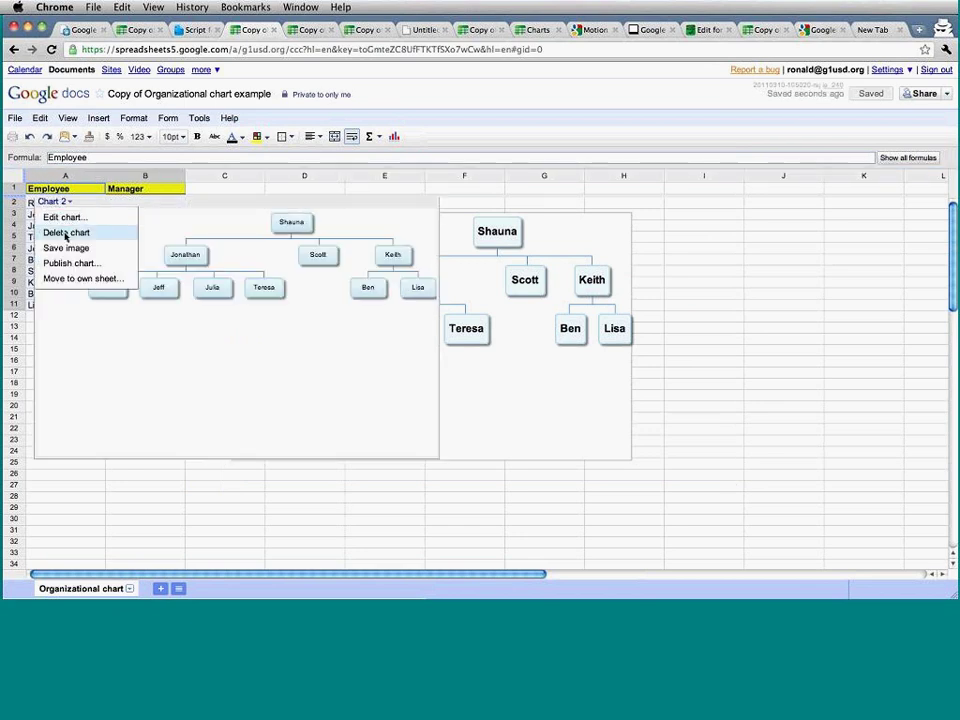
pyautogui.click(316, 251)
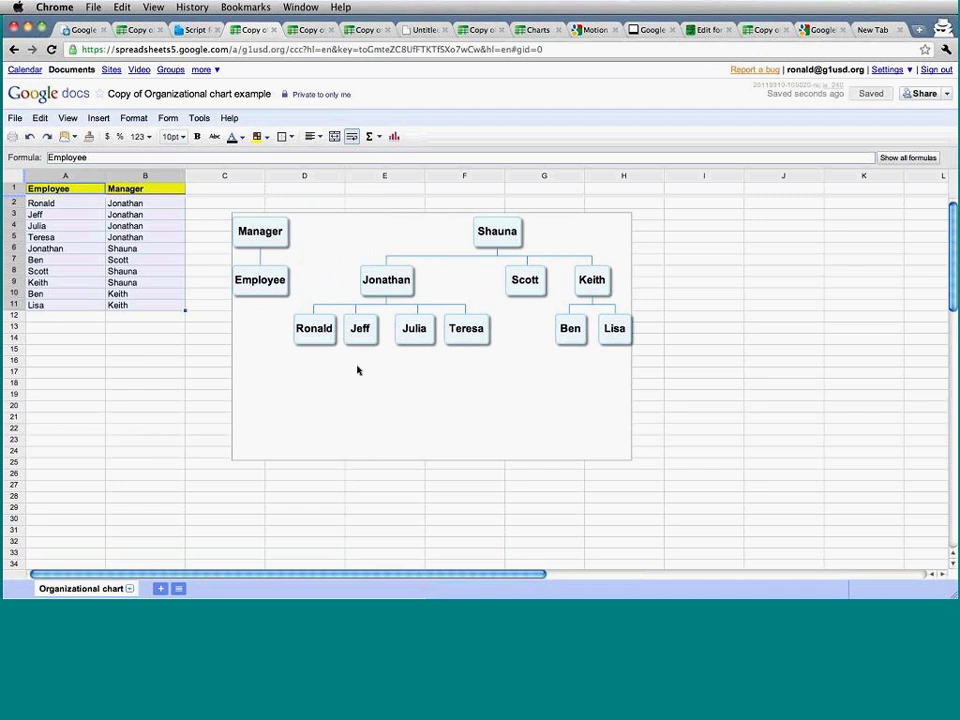
pyautogui.click(616, 377)
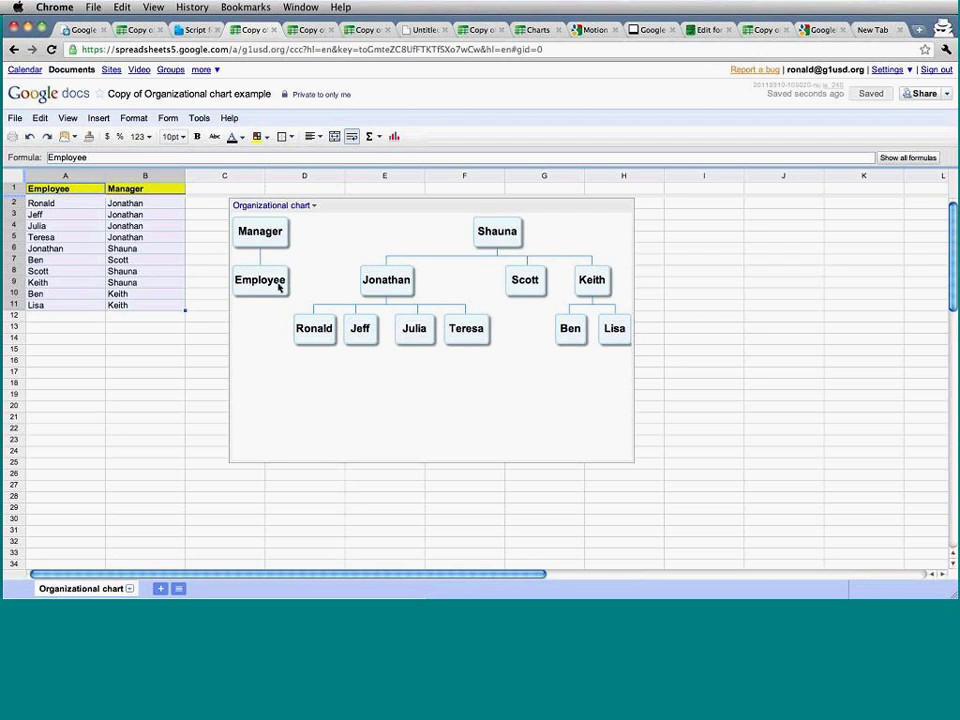
pyautogui.click(71, 371)
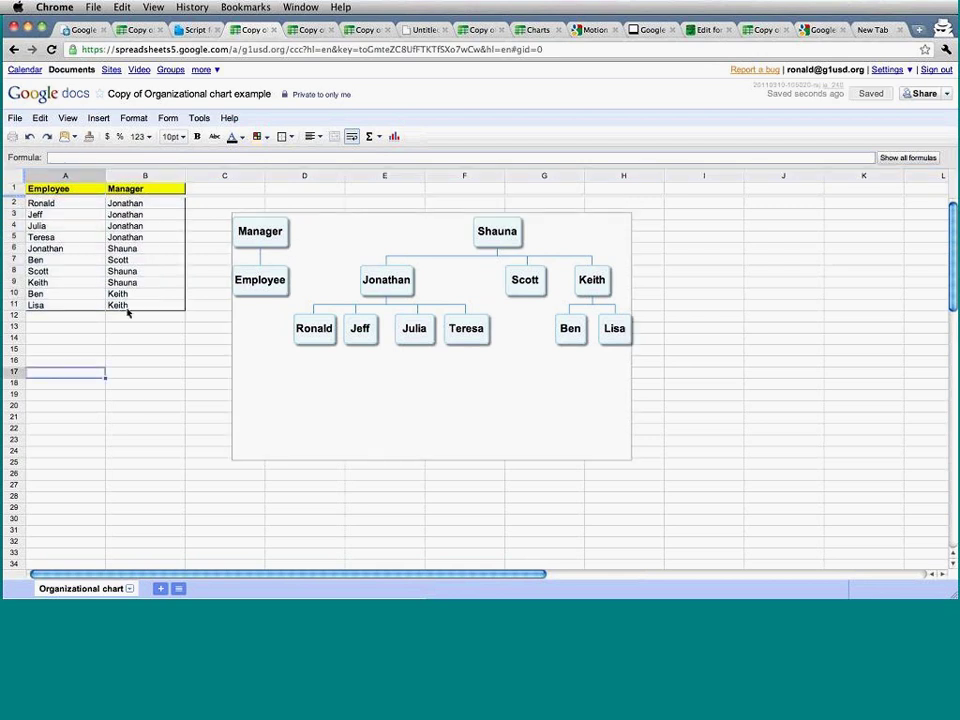
pyautogui.moveTo(128, 304); pyautogui.dragTo(74, 202)
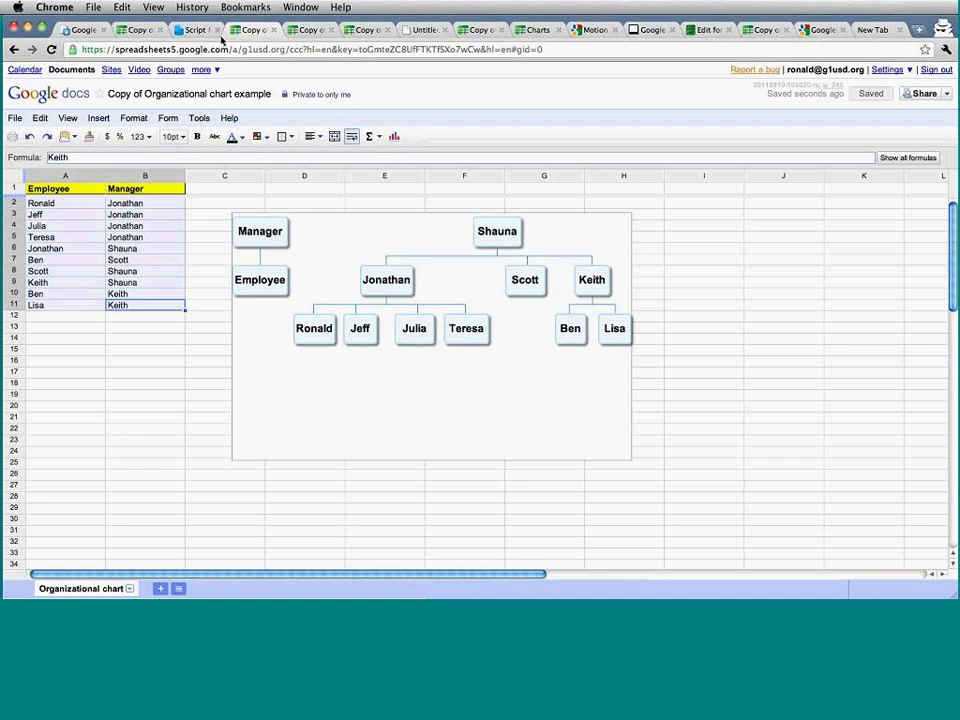
# Return to Script for Demo and place the cursor at the Annotated Timeline and Gadgets lines.
pyautogui.click(198, 29)
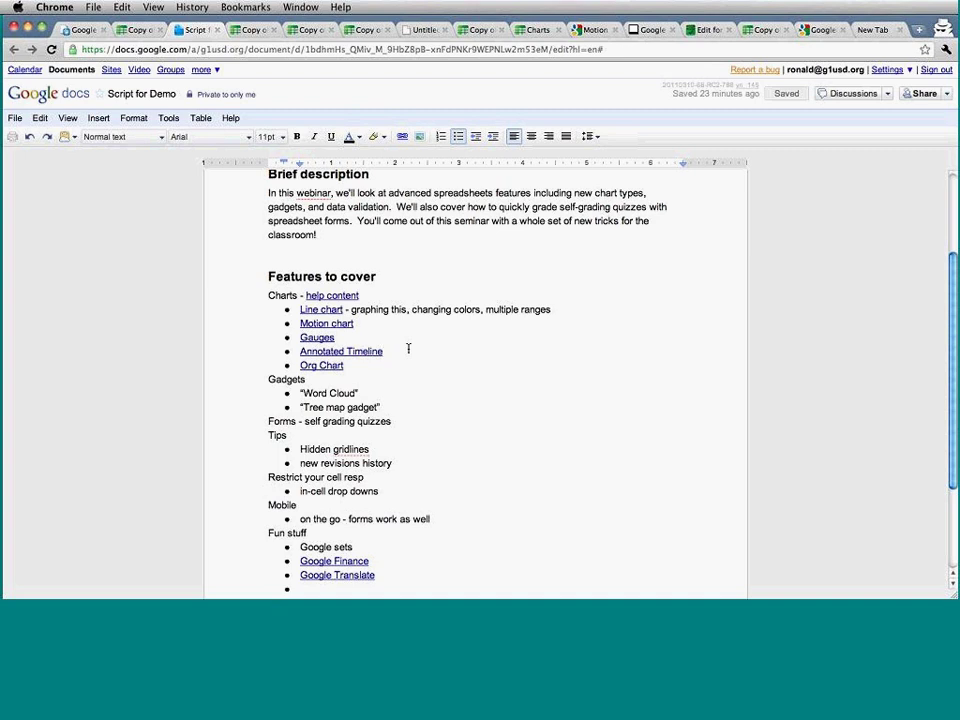
pyautogui.click(408, 348)
pyautogui.click(383, 385)
# Cycle through the open tabs and go to the Google Docs home list.
pyautogui.click(257, 30)
pyautogui.click(299, 31)
pyautogui.click(207, 30)
pyautogui.click(78, 30)
# Search the Public Templates gallery for 'word cloud gadget'.
pyautogui.click(534, 98)
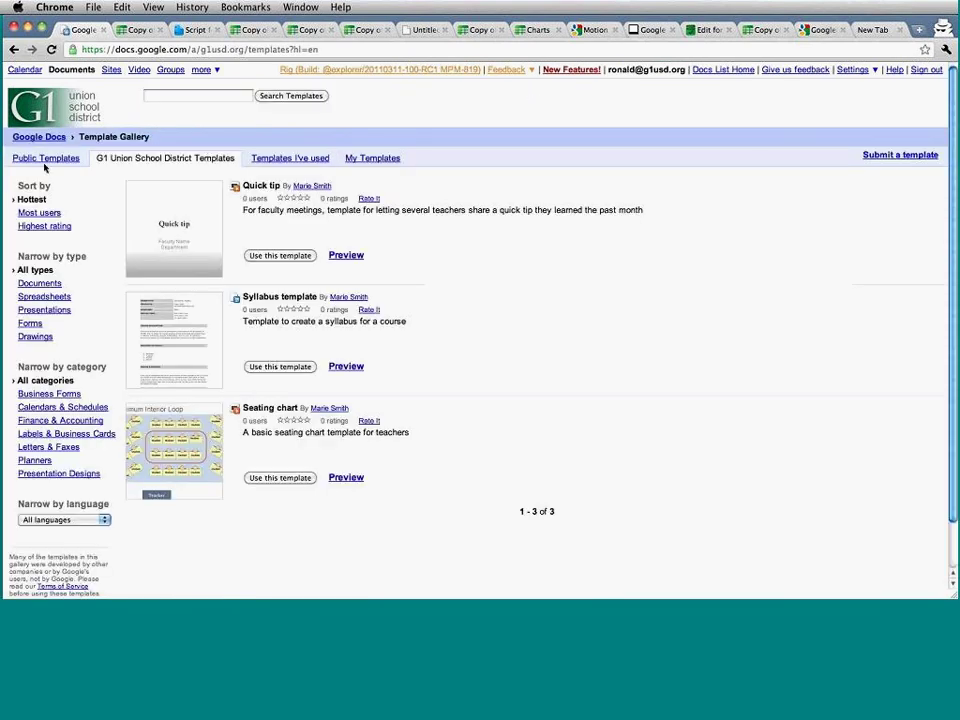
pyautogui.click(46, 159)
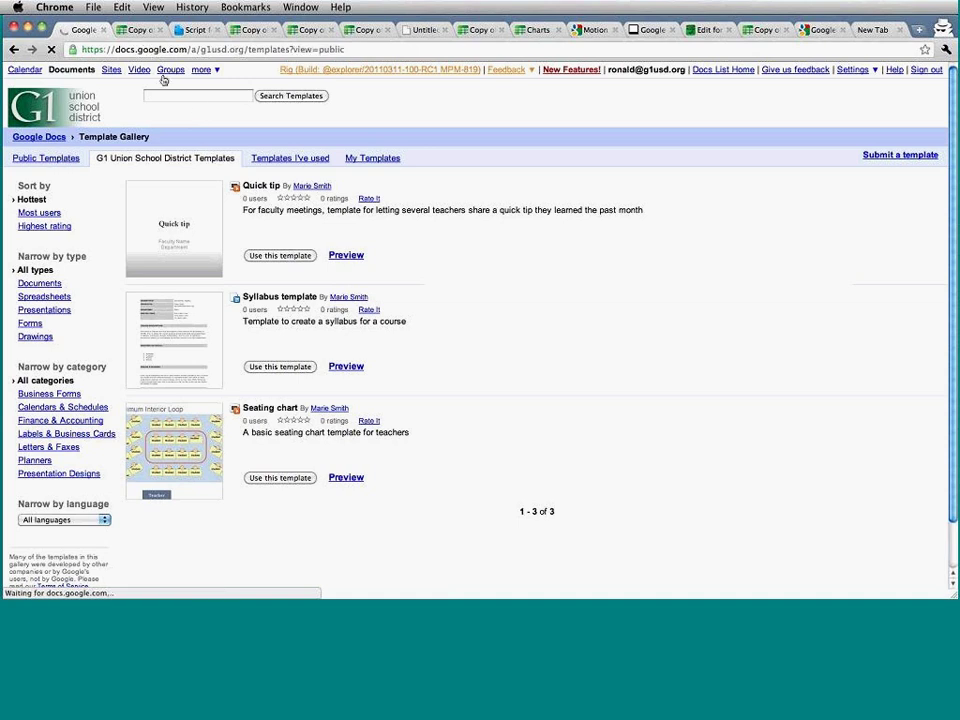
pyautogui.click(167, 113)
pyautogui.write('word')
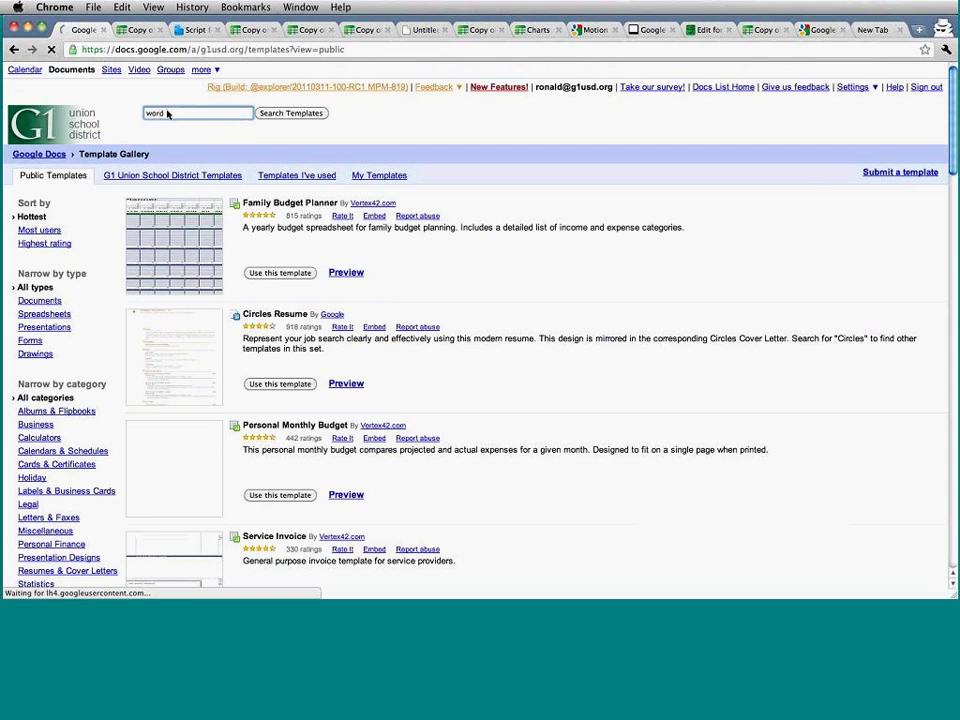
pyautogui.write(' cloud gadget')
pyautogui.press('Return')
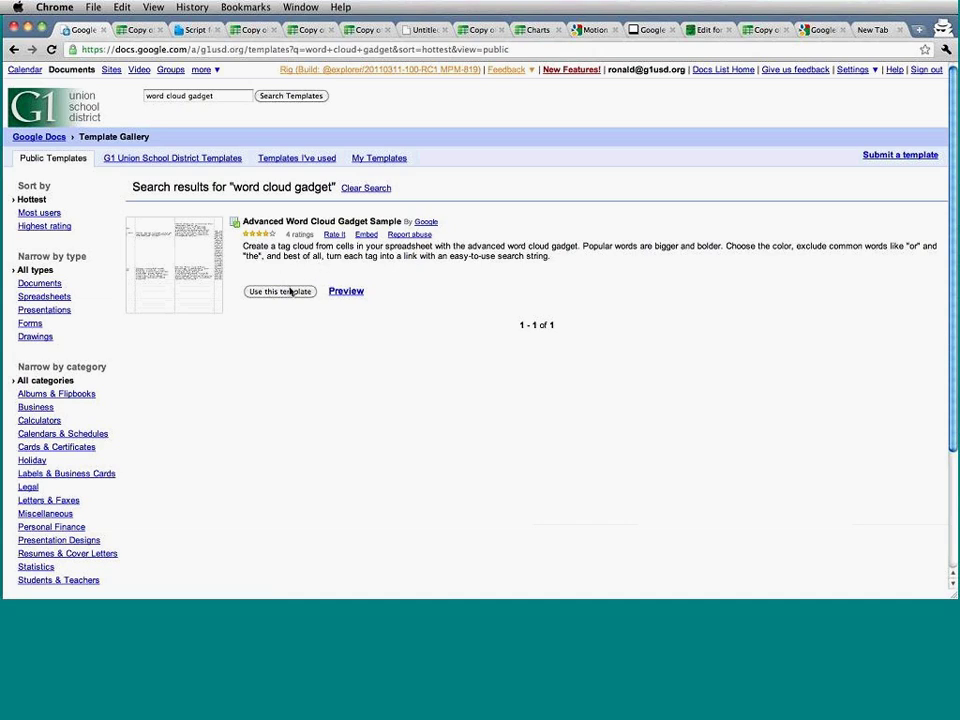
# Copy the Advanced Word Cloud Gadget Sample and drag its word cloud up over columns E–H.
pyautogui.click(289, 291)
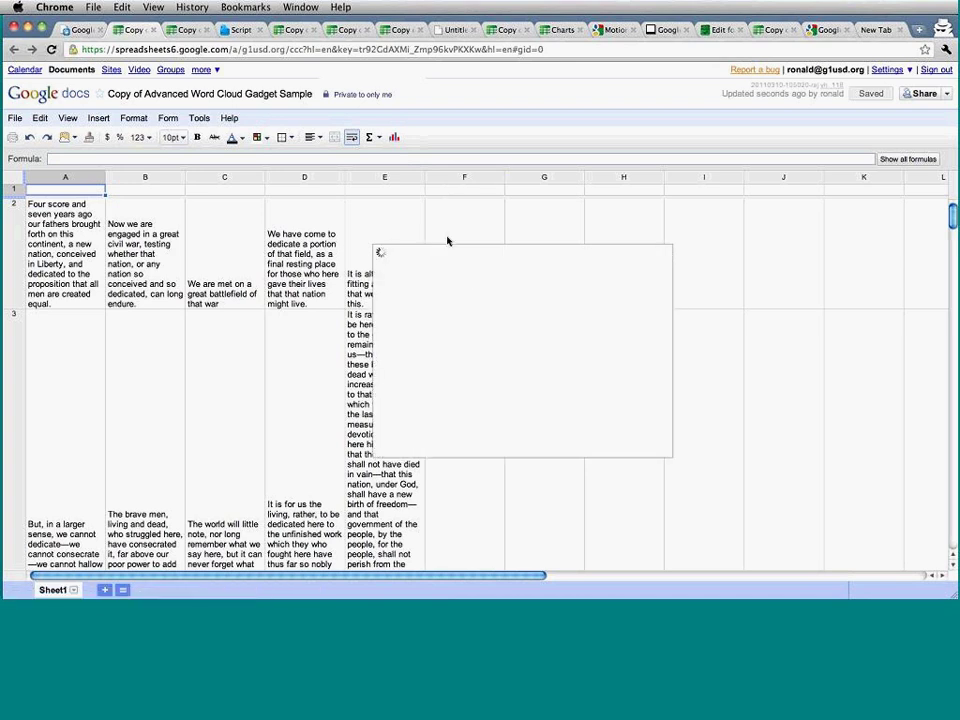
pyautogui.moveTo(463, 242); pyautogui.dragTo(493, 557)
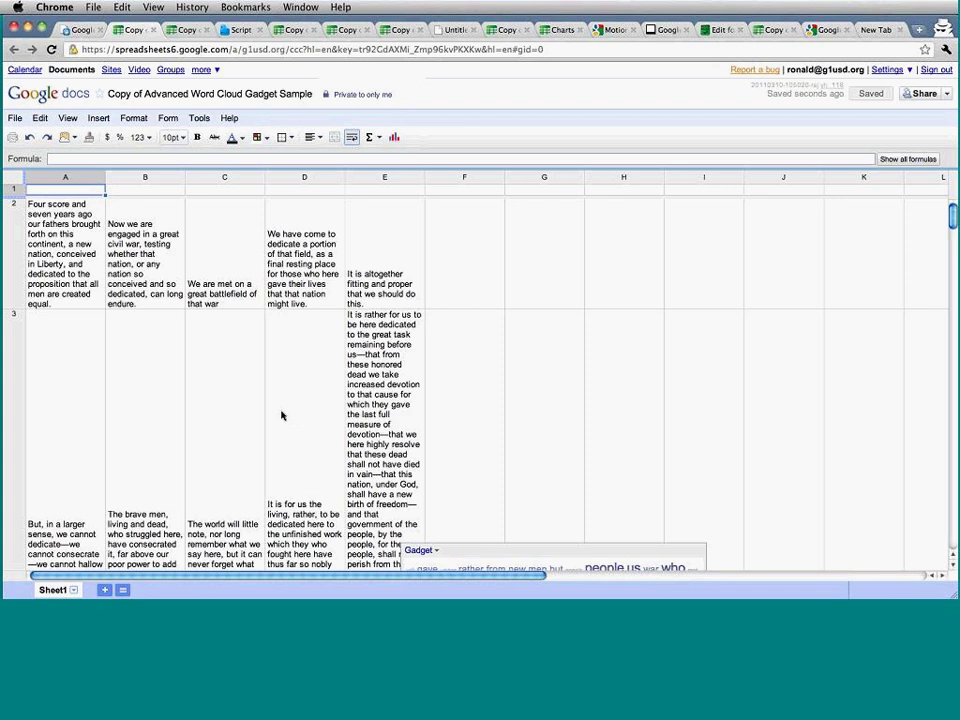
pyautogui.click(85, 303)
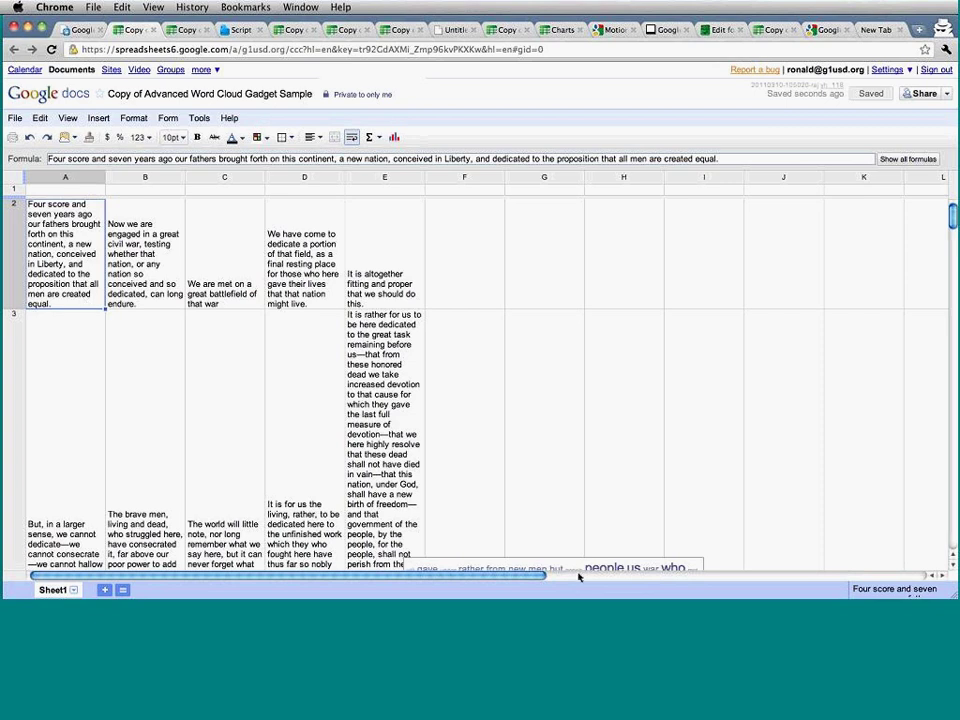
pyautogui.moveTo(586, 563)
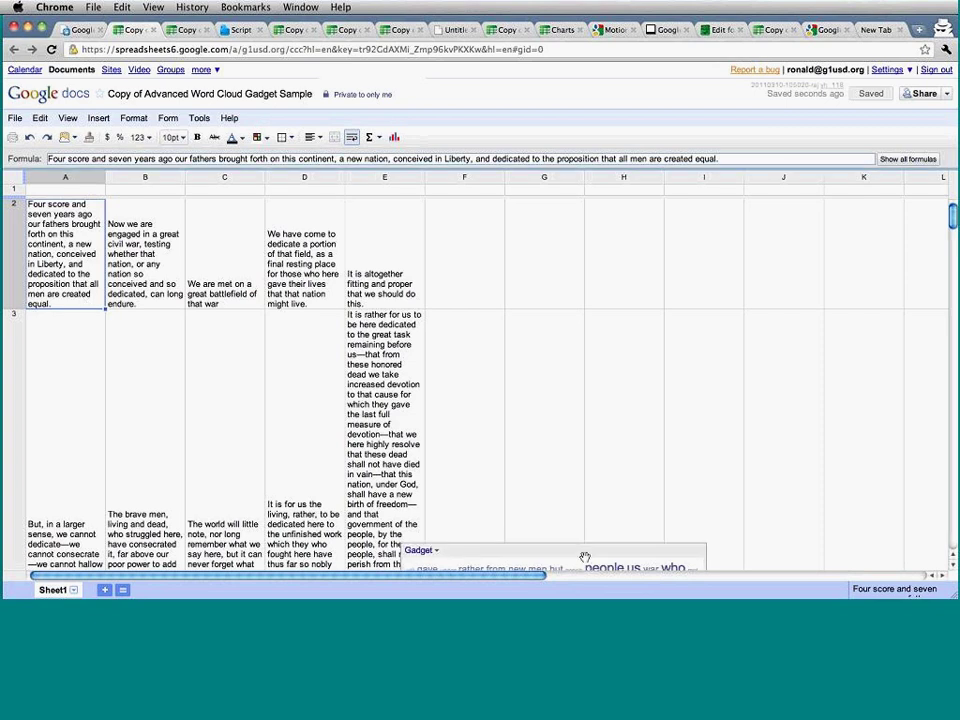
pyautogui.moveTo(585, 557); pyautogui.dragTo(553, 229)
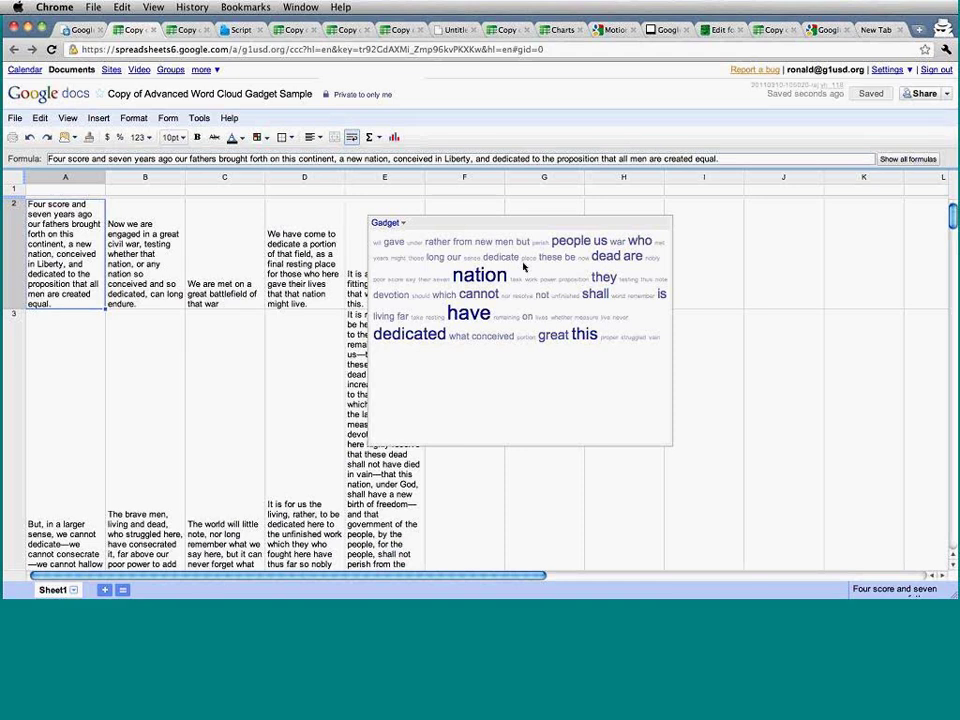
# Reapply the word cloud's Edit Gadget settings with Apply, then Apply & close.
pyautogui.click(383, 224)
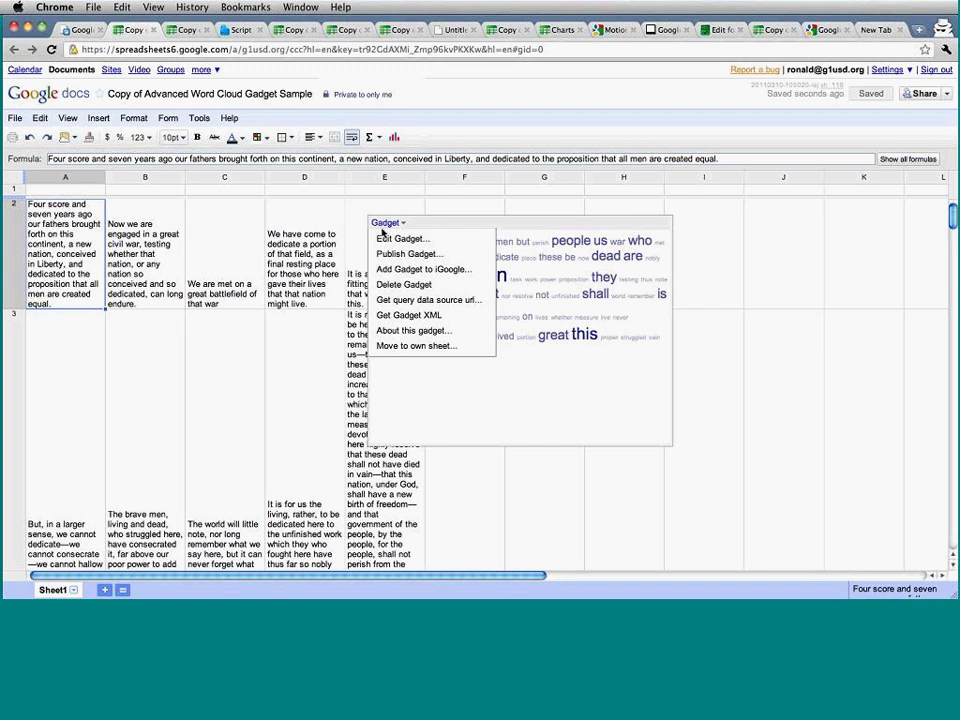
pyautogui.click(389, 242)
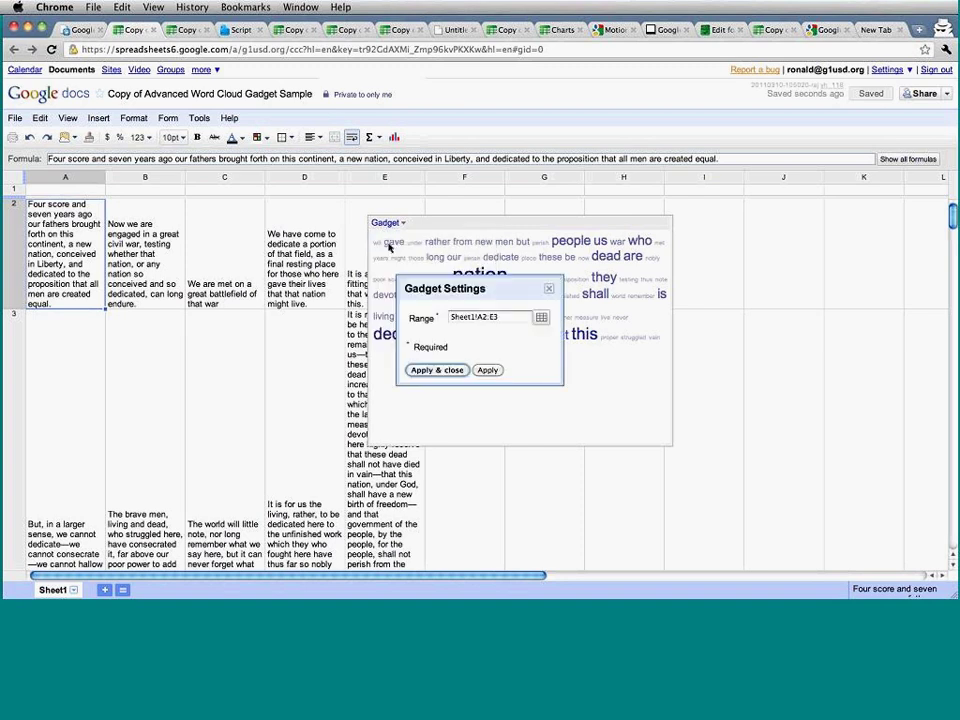
pyautogui.click(487, 371)
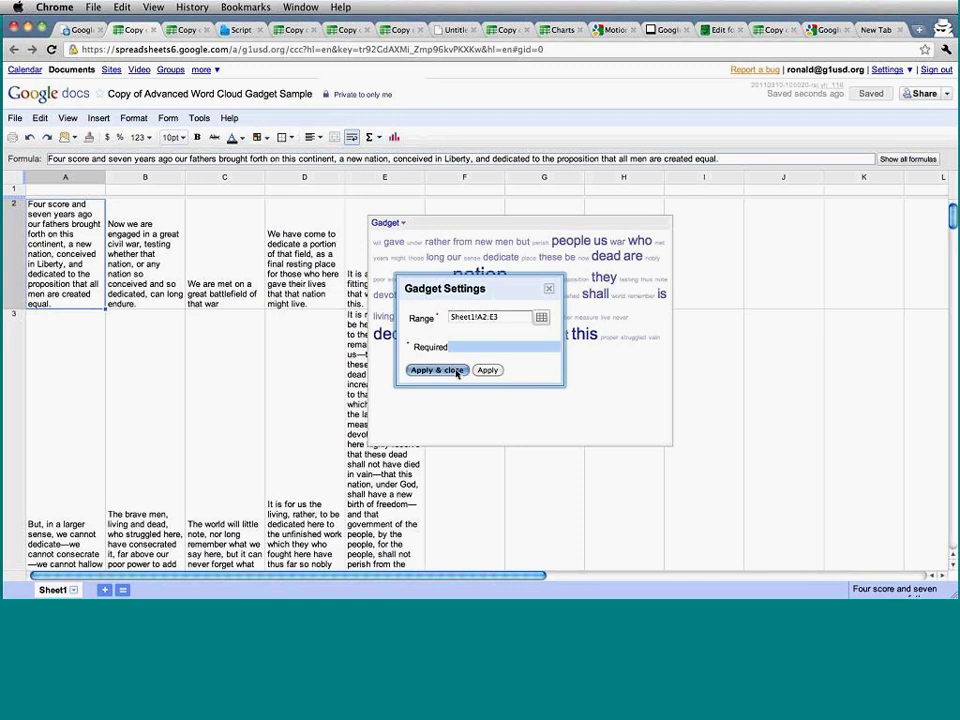
pyautogui.click(450, 371)
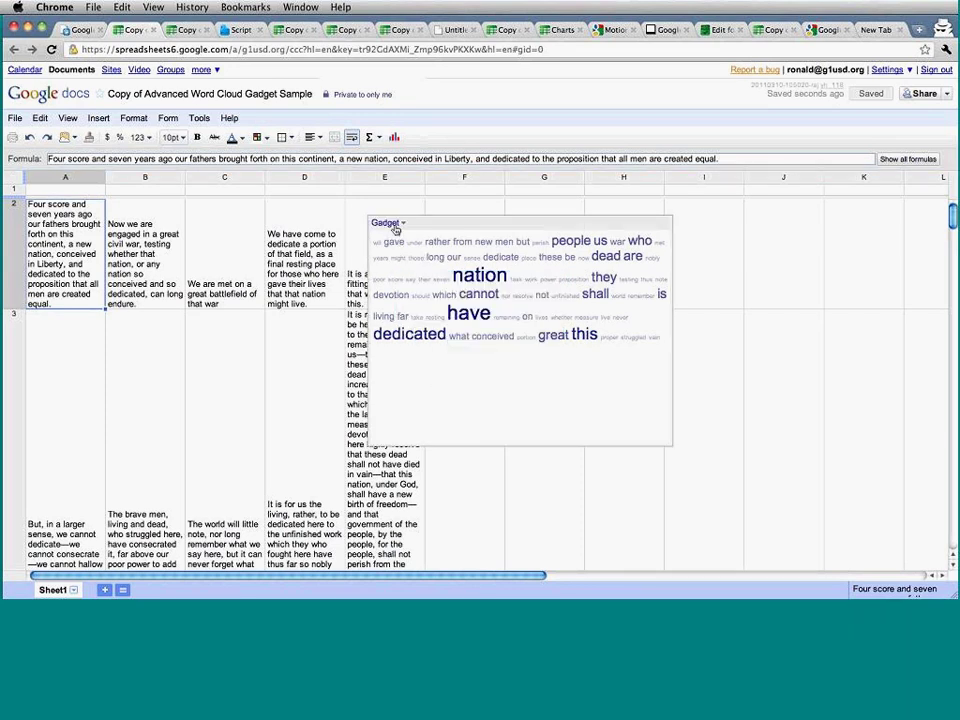
# Reopen the word cloud settings, close them unchanged, and open the Insert menu.
pyautogui.click(395, 228)
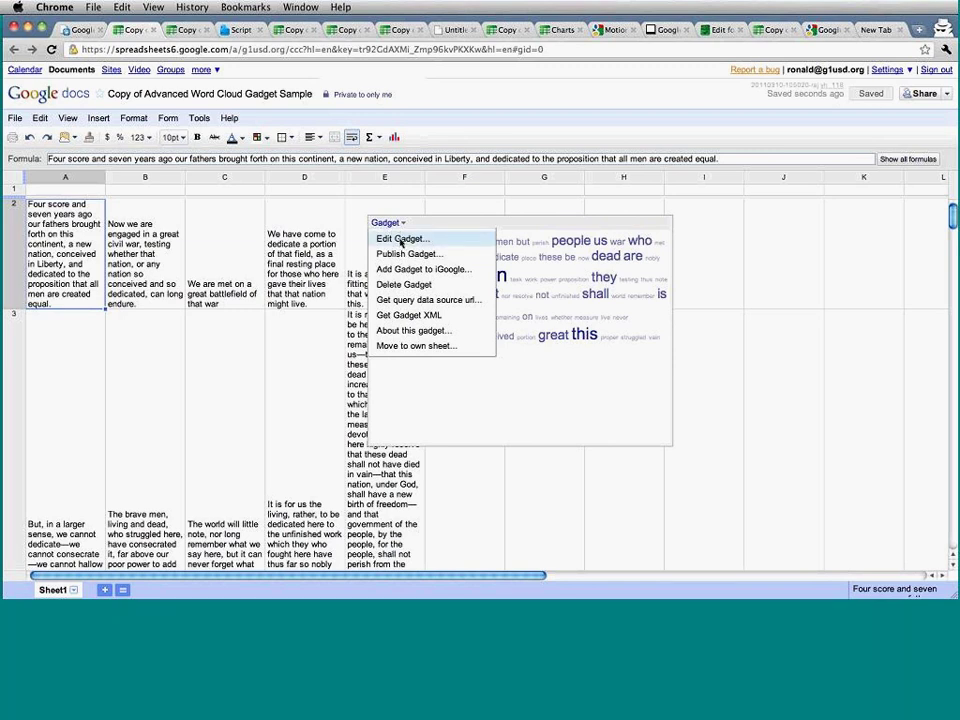
pyautogui.click(400, 241)
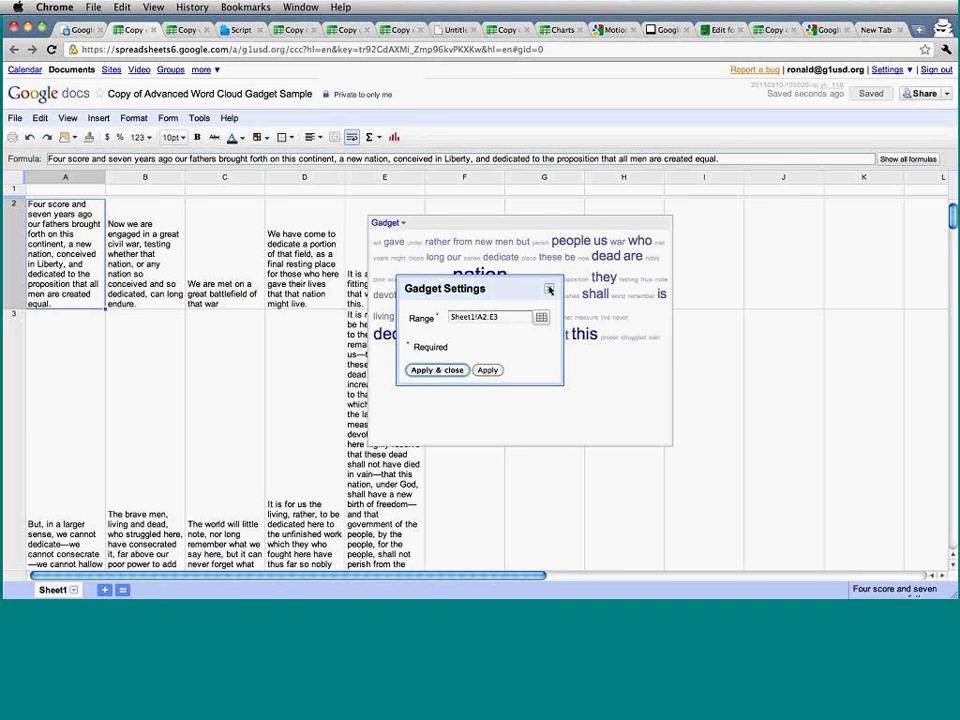
pyautogui.click(549, 289)
pyautogui.click(198, 119)
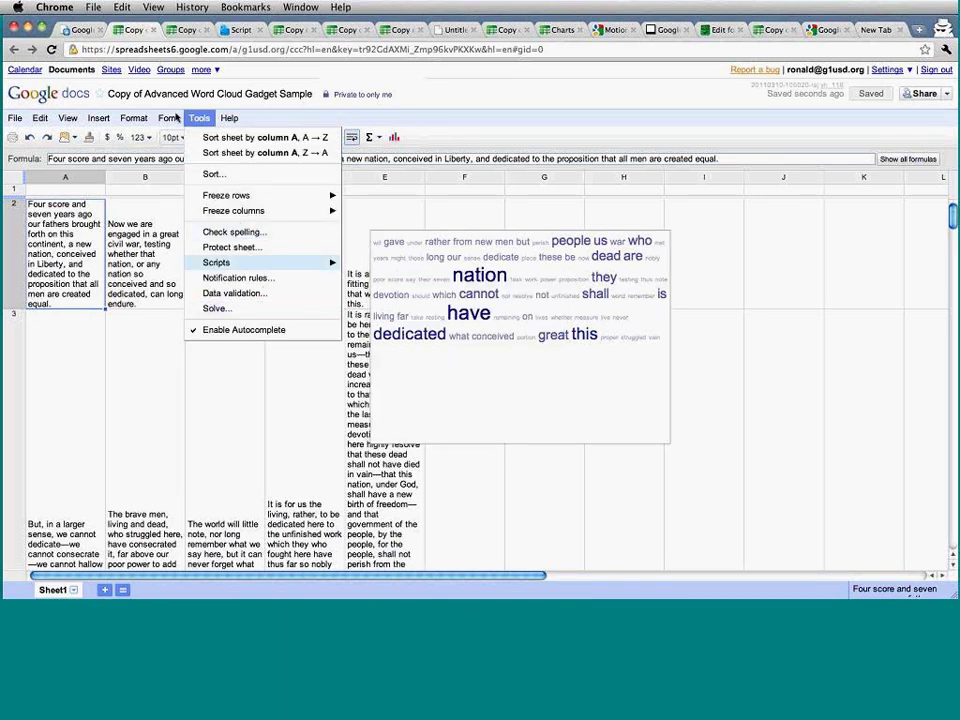
# Add an Advanced Word Cloud gadget from the Insert > Gadget gallery.
pyautogui.moveTo(98, 118)
pyautogui.click(115, 247)
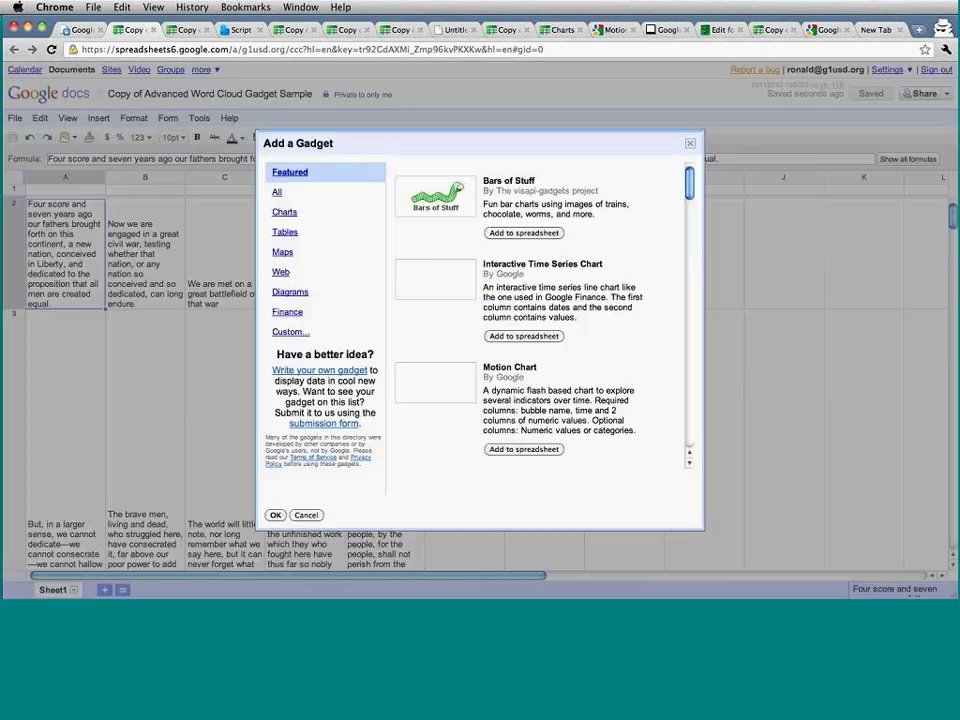
pyautogui.scroll(-15, 560, 313)
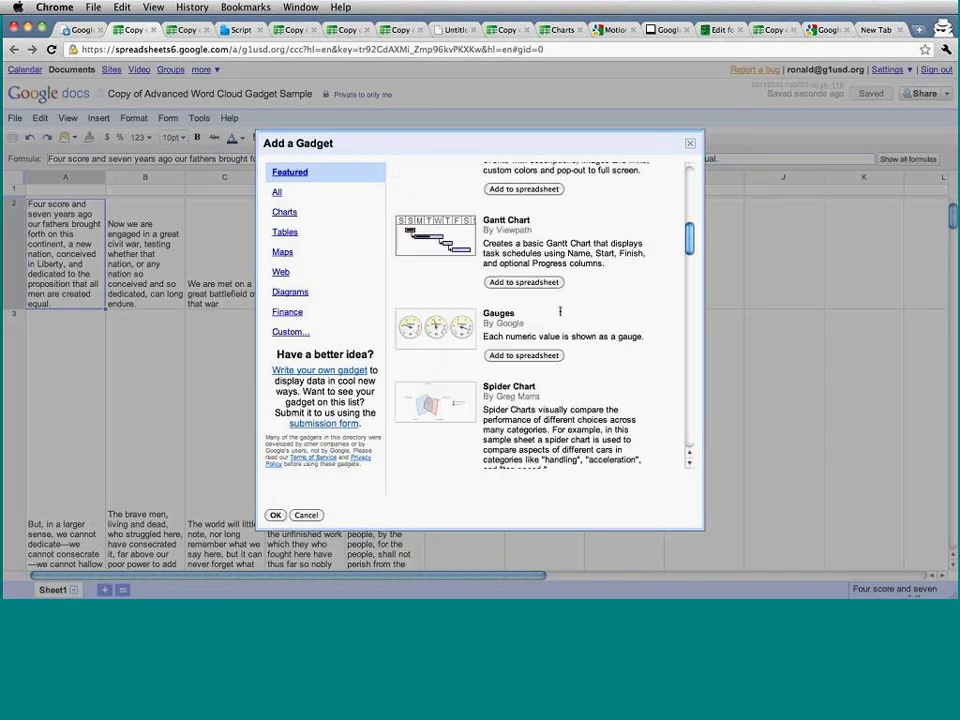
pyautogui.scroll(-5, 560, 313)
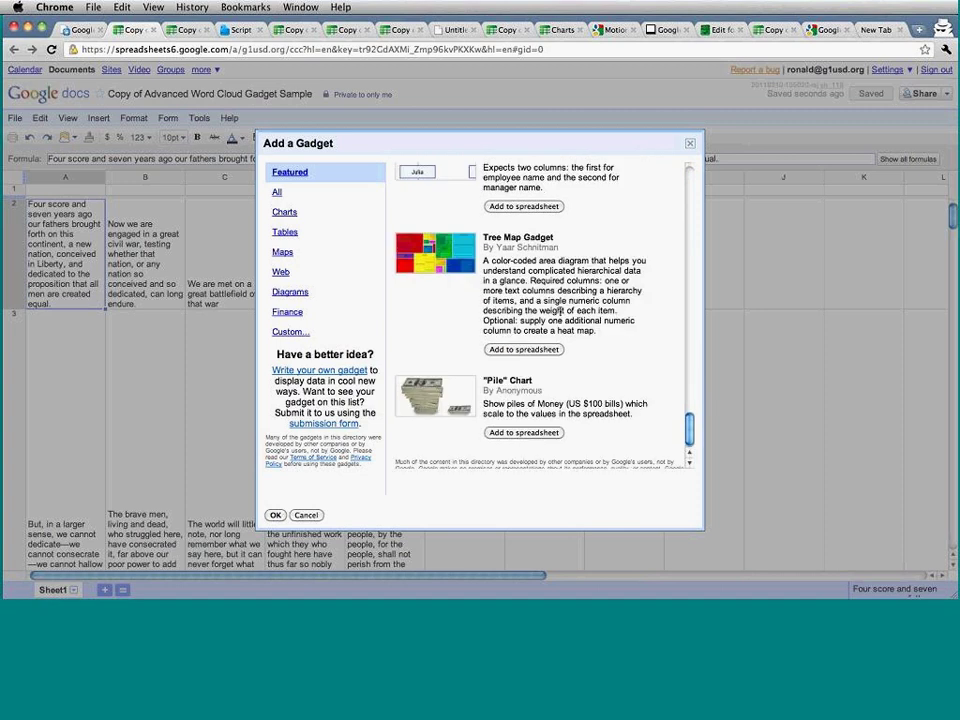
pyautogui.scroll(5, 560, 311)
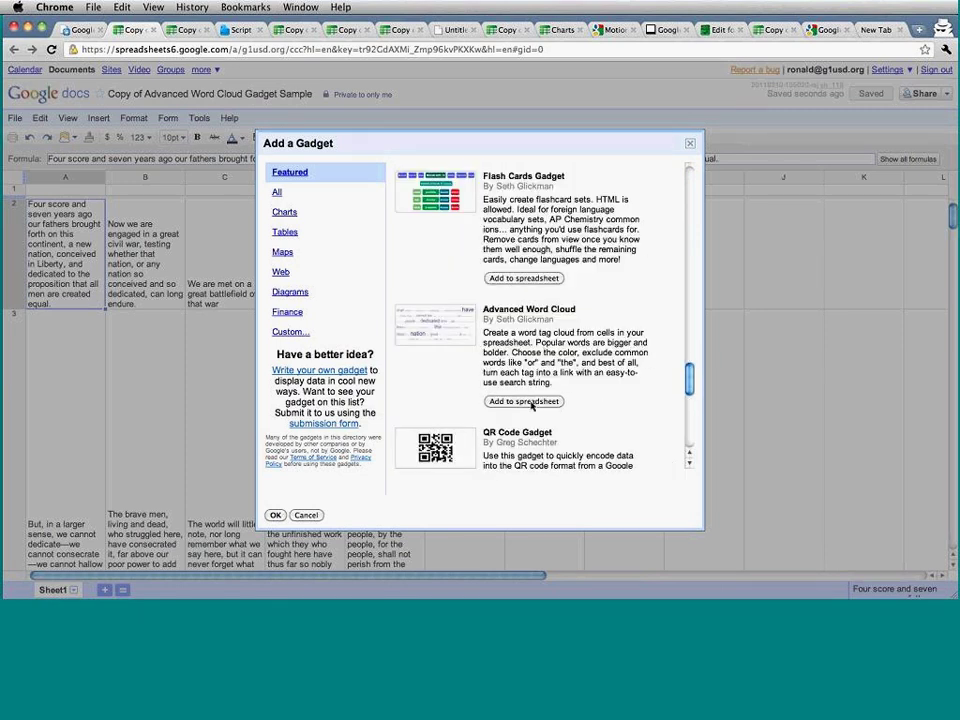
pyautogui.click(524, 401)
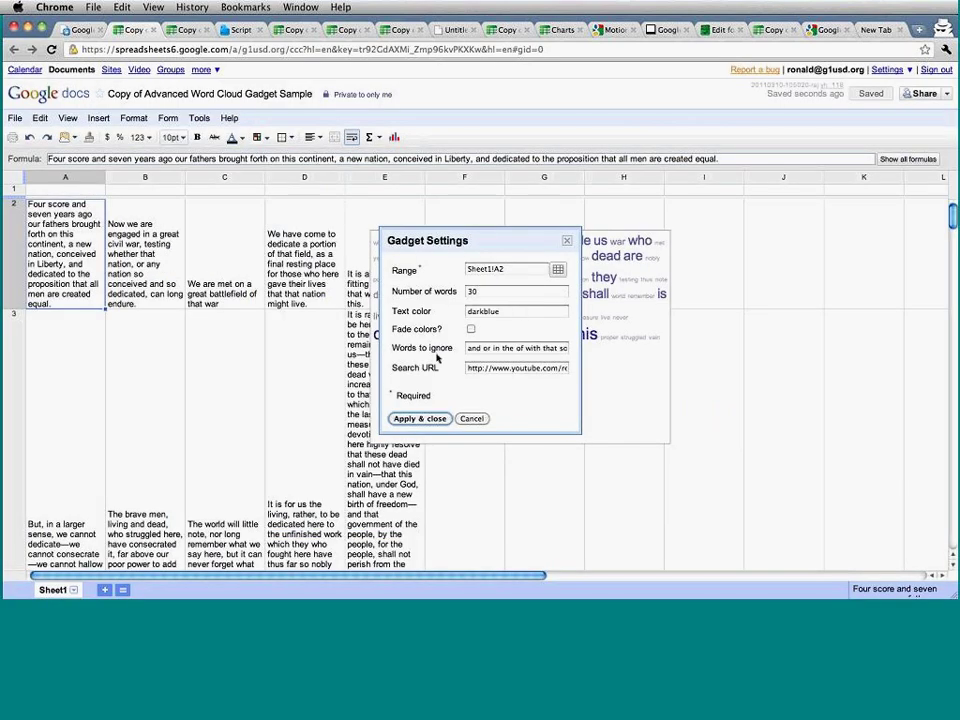
# Set the new gadget's range to Sheet1!A2:E3 and apply it to draw the cloud.
pyautogui.moveTo(493, 243); pyautogui.dragTo(413, 236)
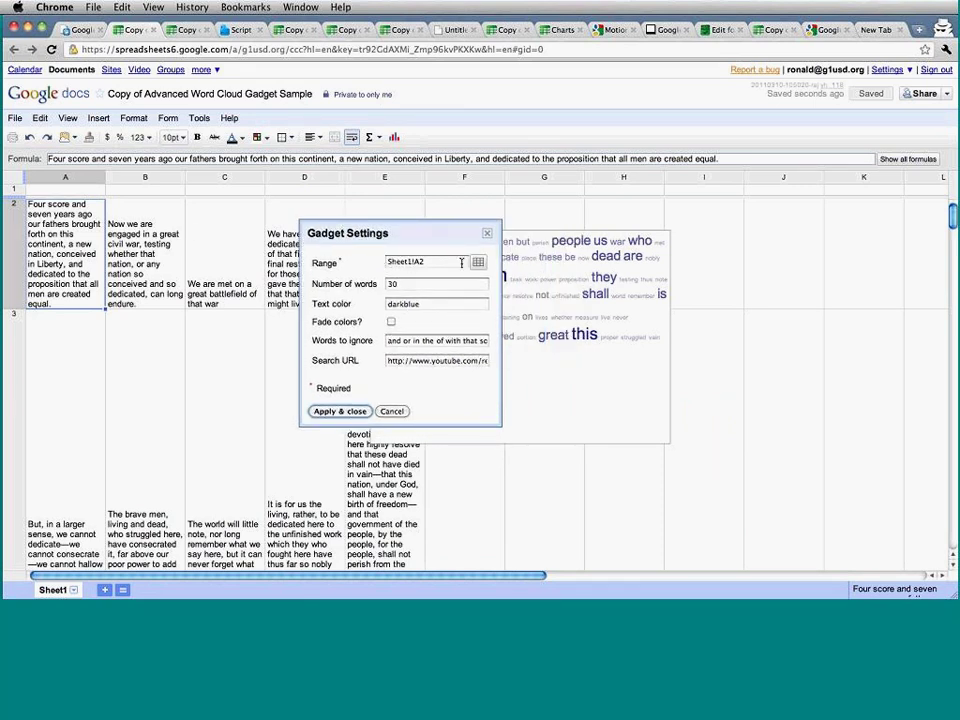
pyautogui.click(478, 262)
pyautogui.moveTo(60, 240); pyautogui.dragTo(380, 495)
pyautogui.click(321, 283)
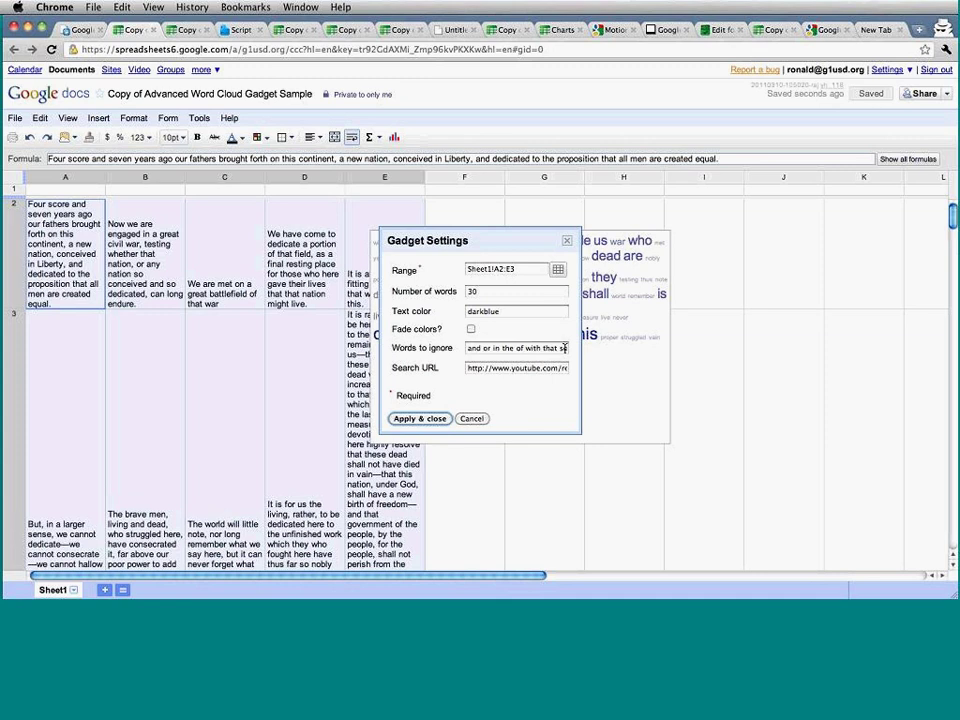
pyautogui.click(421, 419)
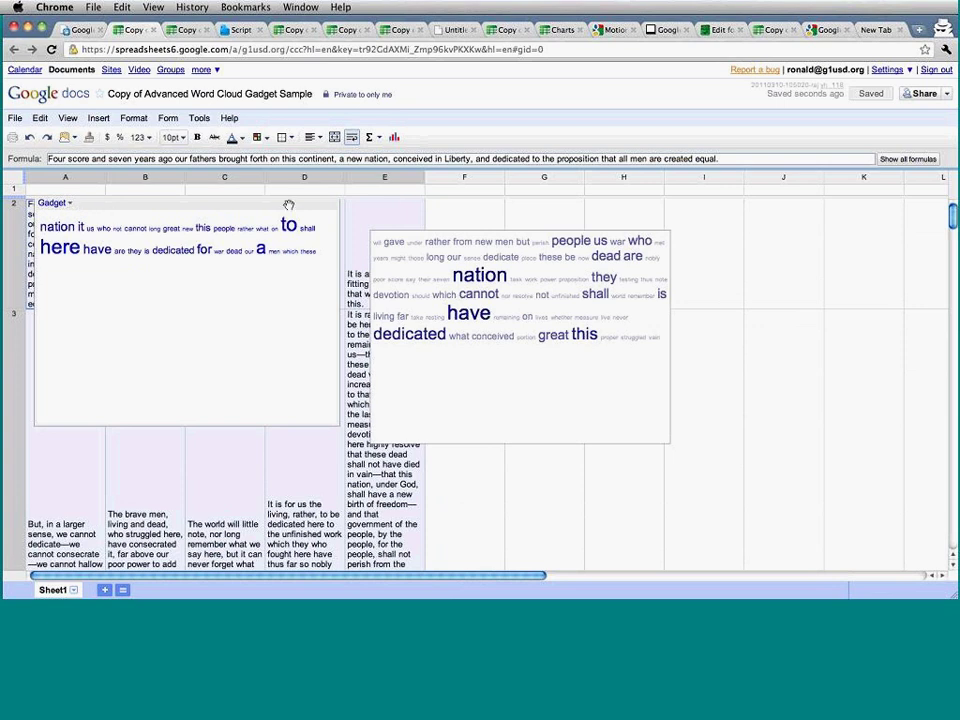
# Drag the second word cloud gadget onto columns E–H in row 3, partly overlapping the first cloud.
pyautogui.moveTo(285, 212); pyautogui.dragTo(661, 304)
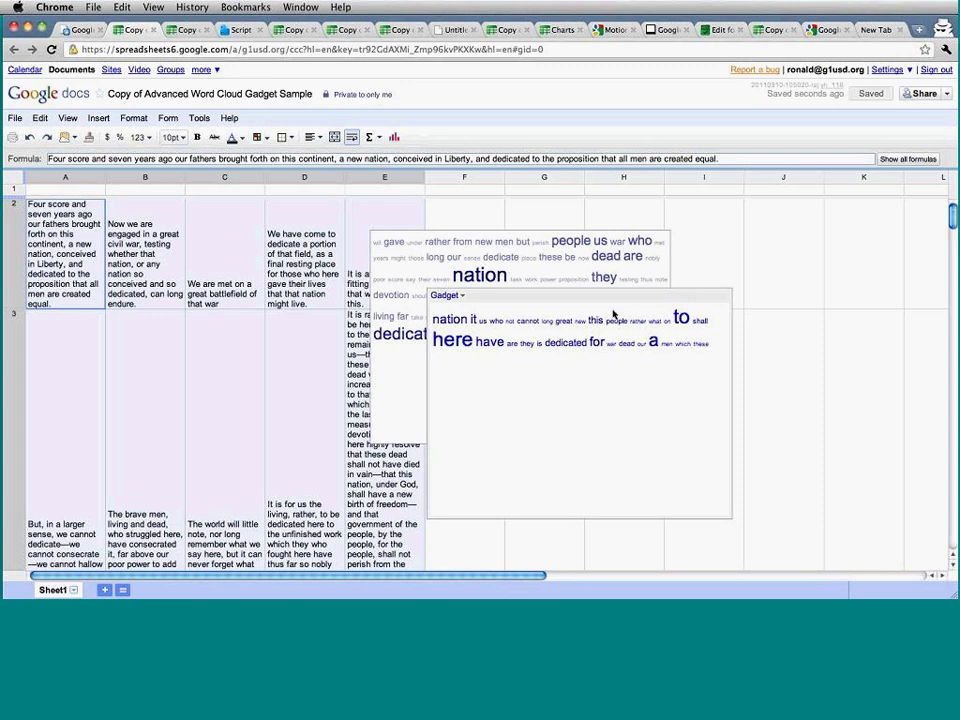
pyautogui.moveTo(485, 300); pyautogui.dragTo(407, 334)
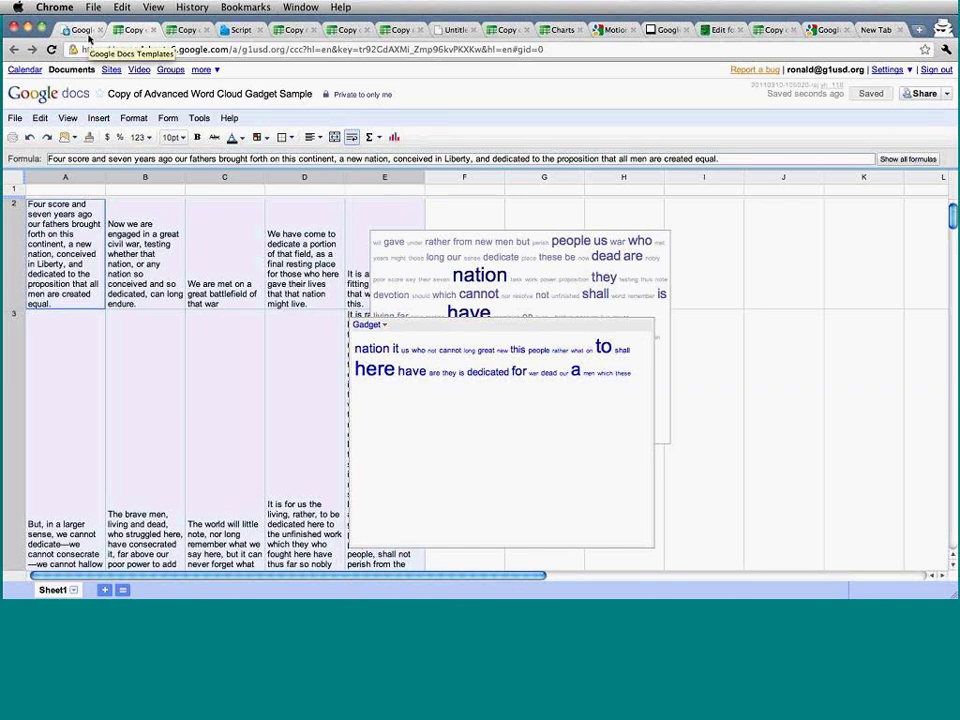
# Consult the demo script document for the next template to use.
pyautogui.click(88, 33)
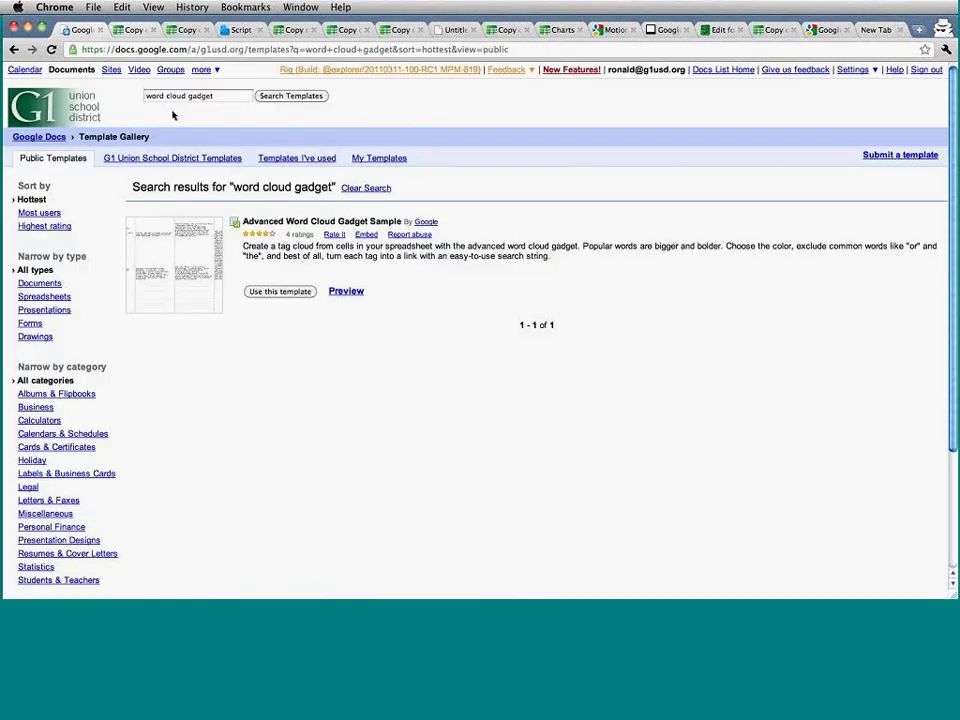
pyautogui.click(248, 30)
pyautogui.scroll(-2, 346, 313)
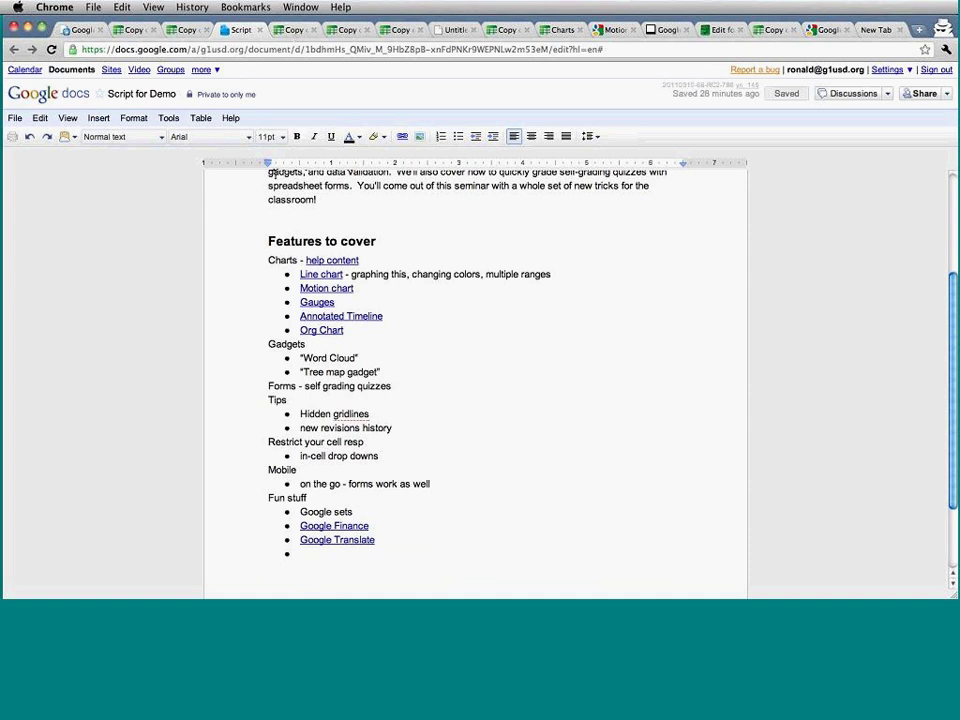
# Search the template gallery for 'tree map' and use the Tree Map Gadget Samples template.
pyautogui.click(62, 25)
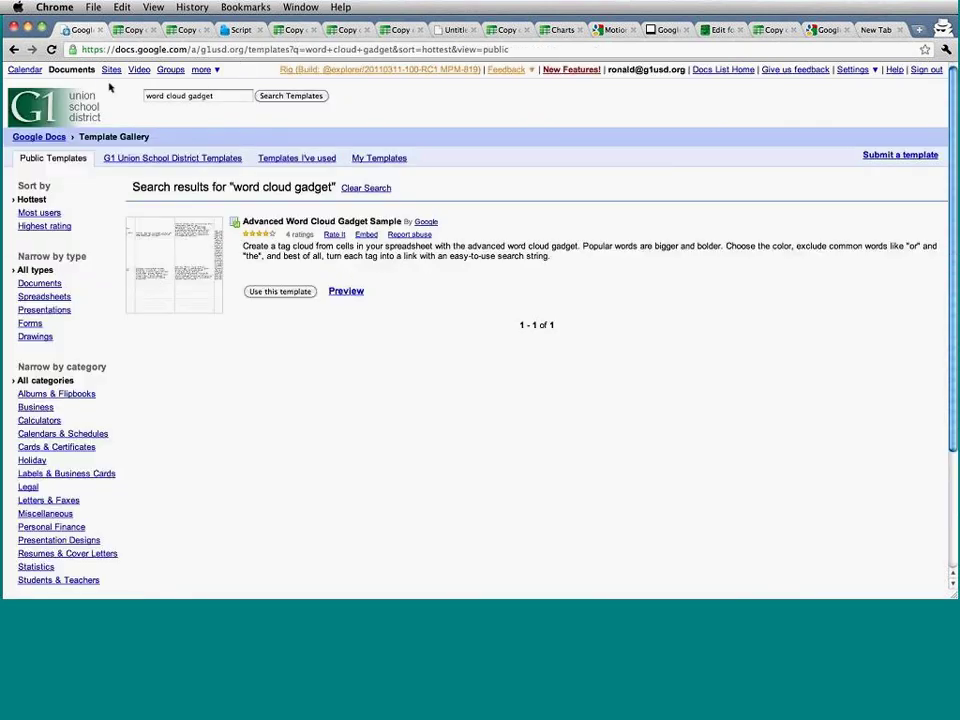
pyautogui.click(212, 95)
pyautogui.doubleClick(212, 96)
pyautogui.click(212, 96)
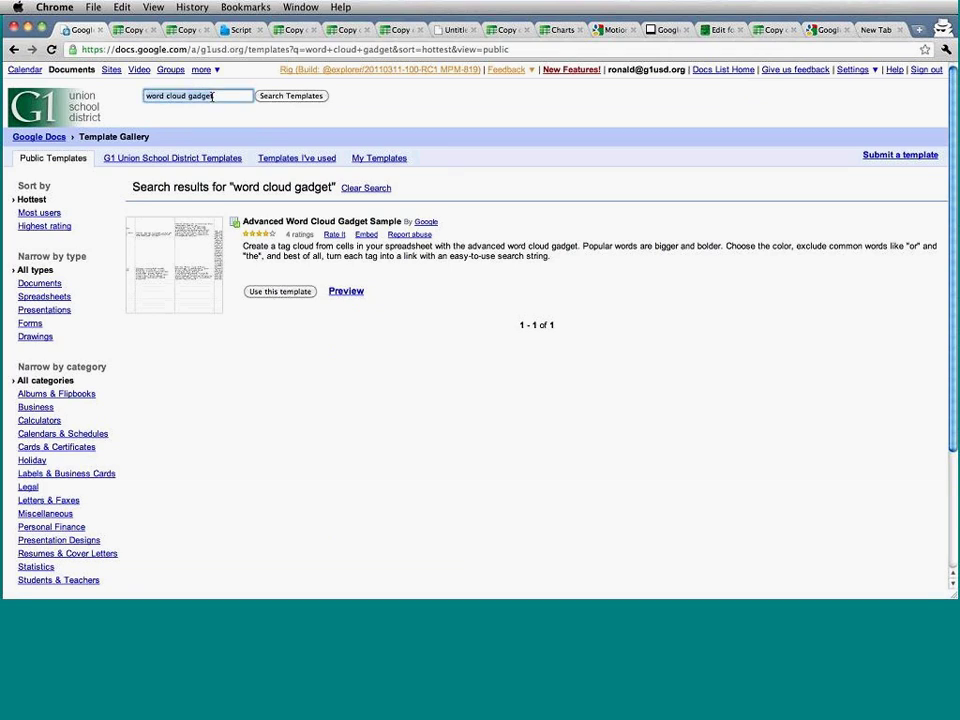
pyautogui.press('super+a')
pyautogui.write('tree')
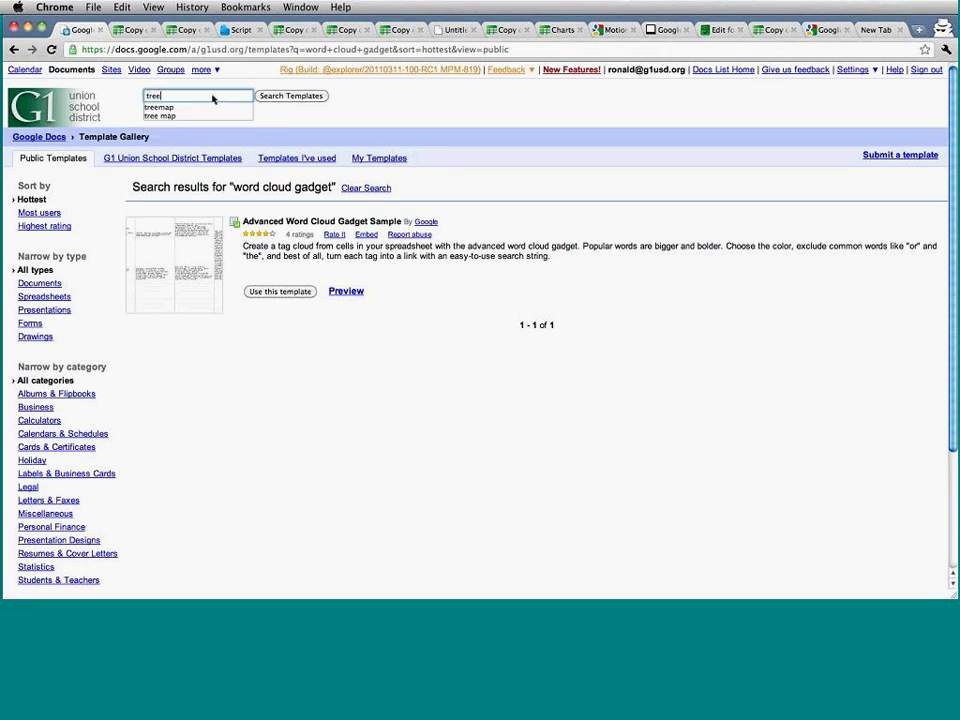
pyautogui.write(' map')
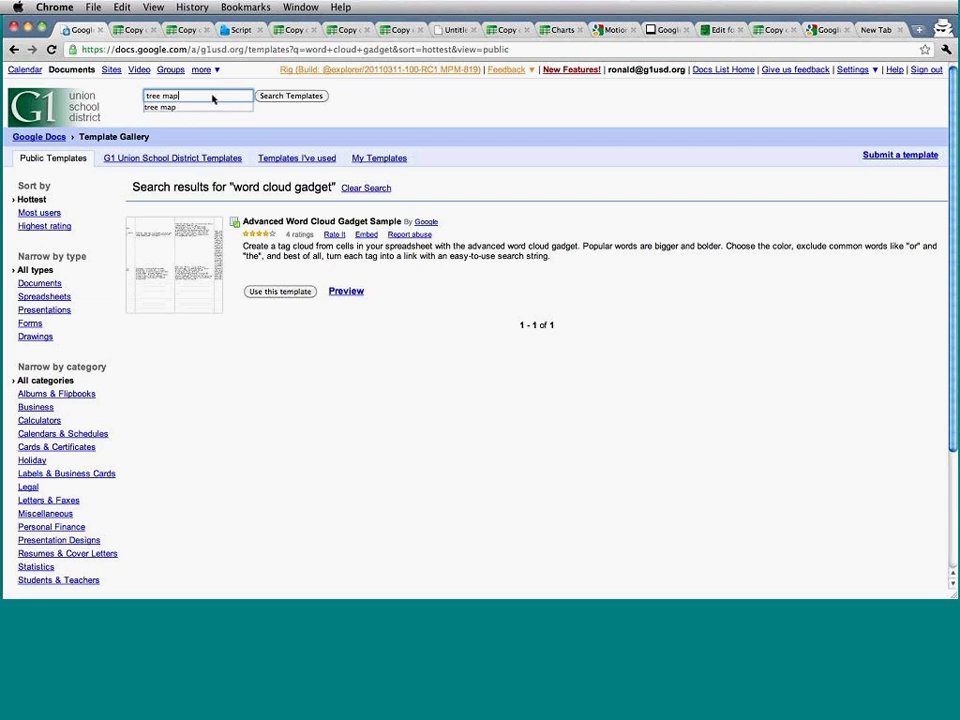
pyautogui.press('Return')
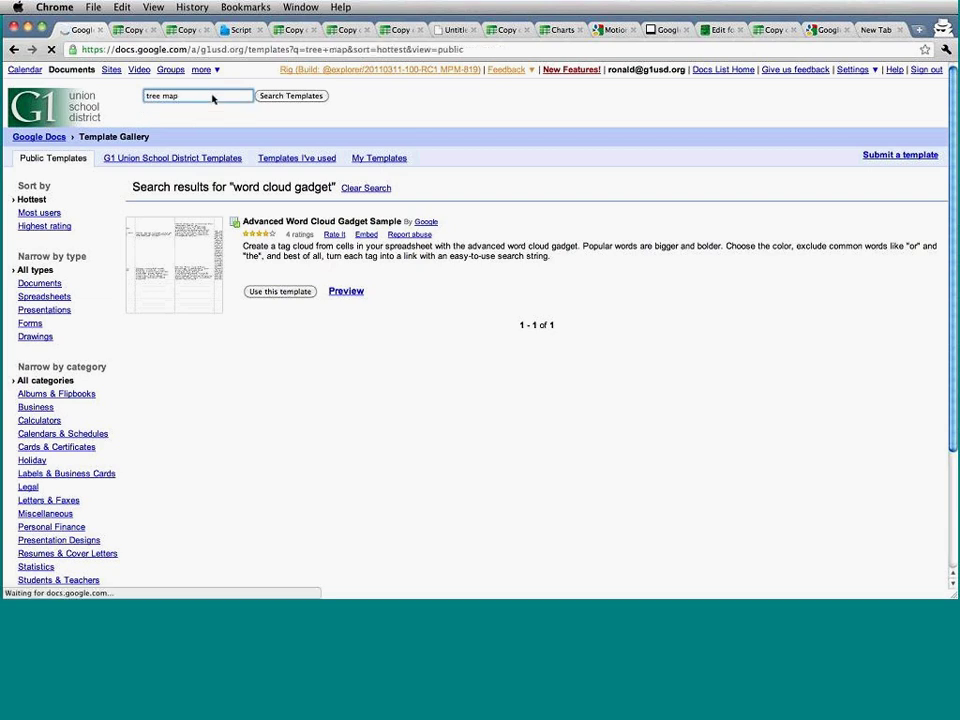
pyautogui.scroll(-5, 403, 212)
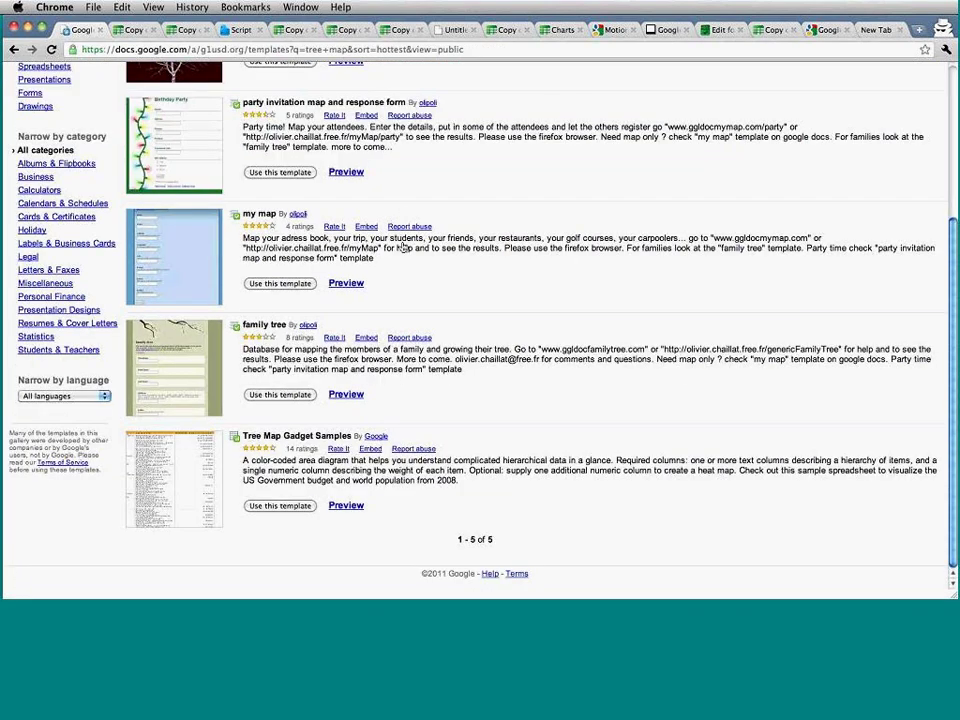
pyautogui.click(277, 506)
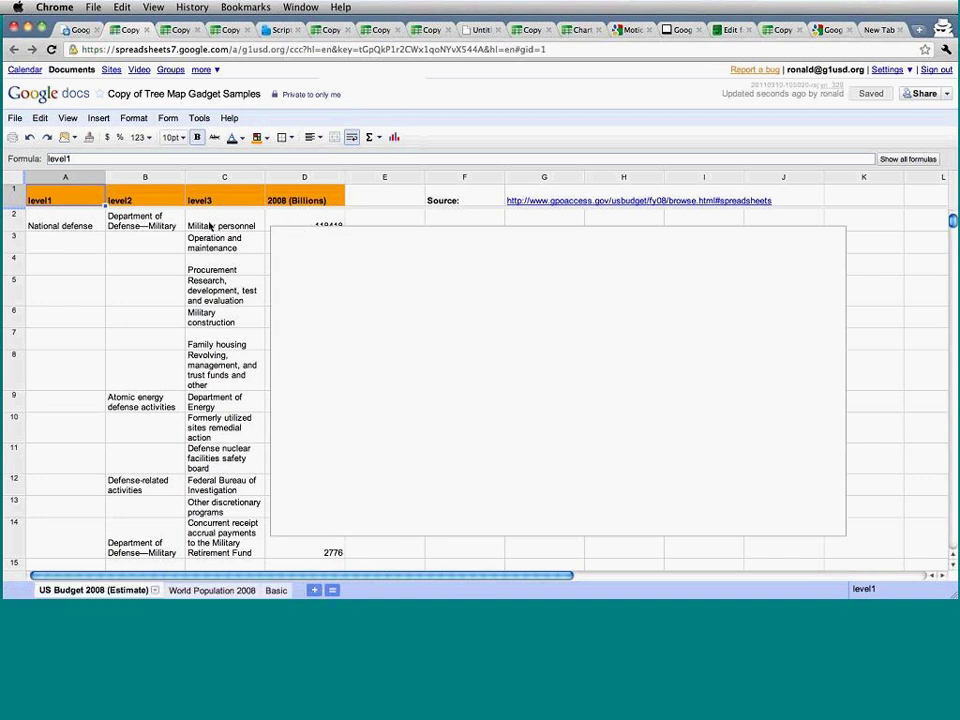
# Glance at the Insert menu and dismiss it while the US Budget 2008 tree map loads.
pyautogui.click(99, 119)
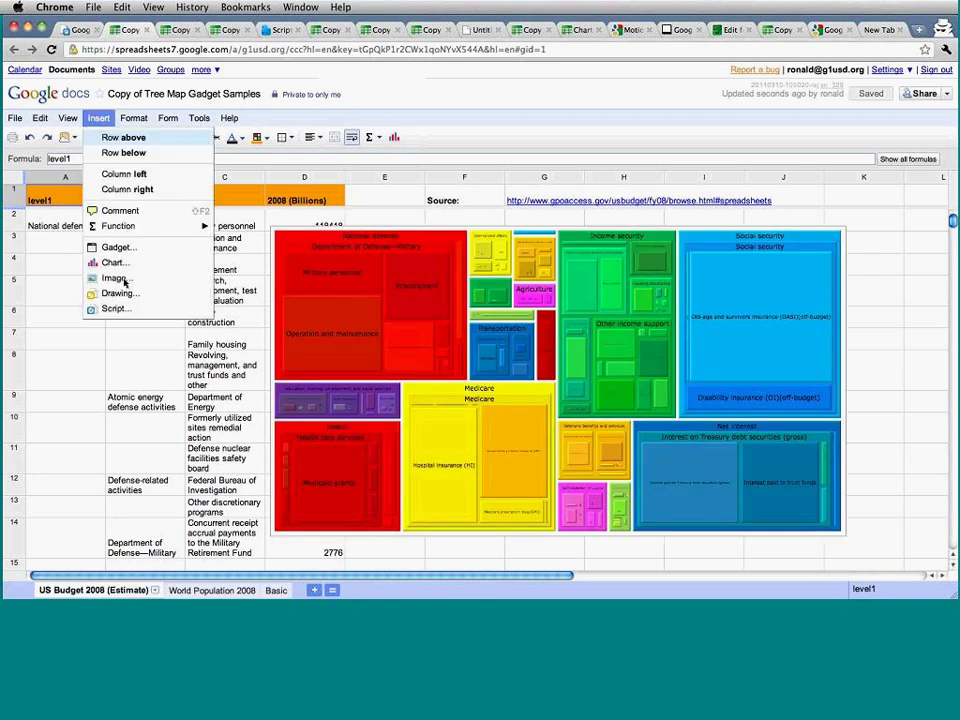
pyautogui.click(200, 340)
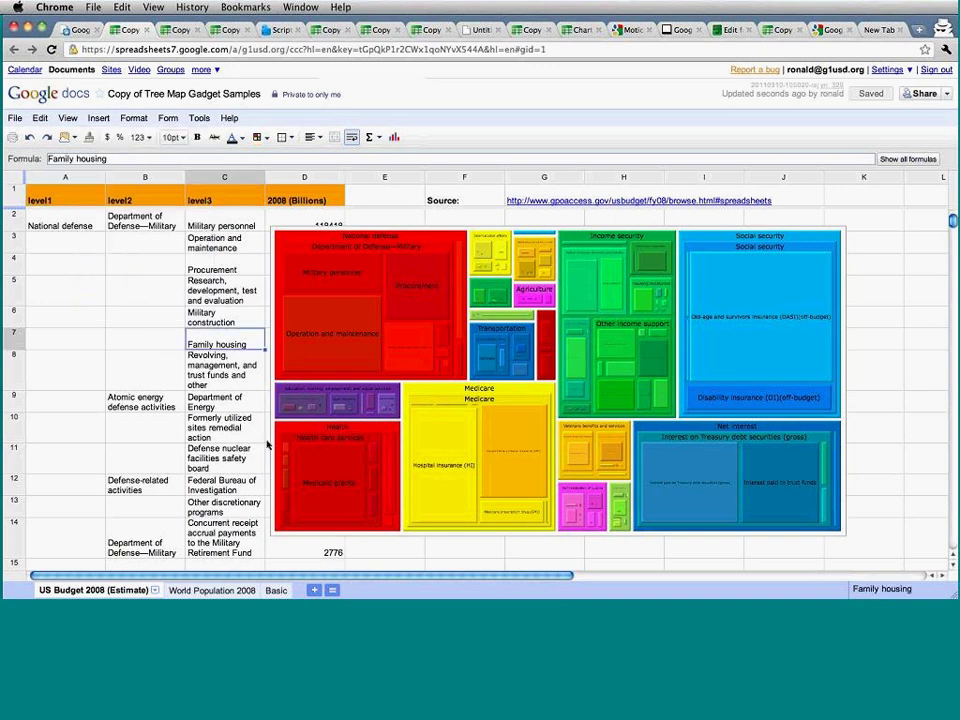
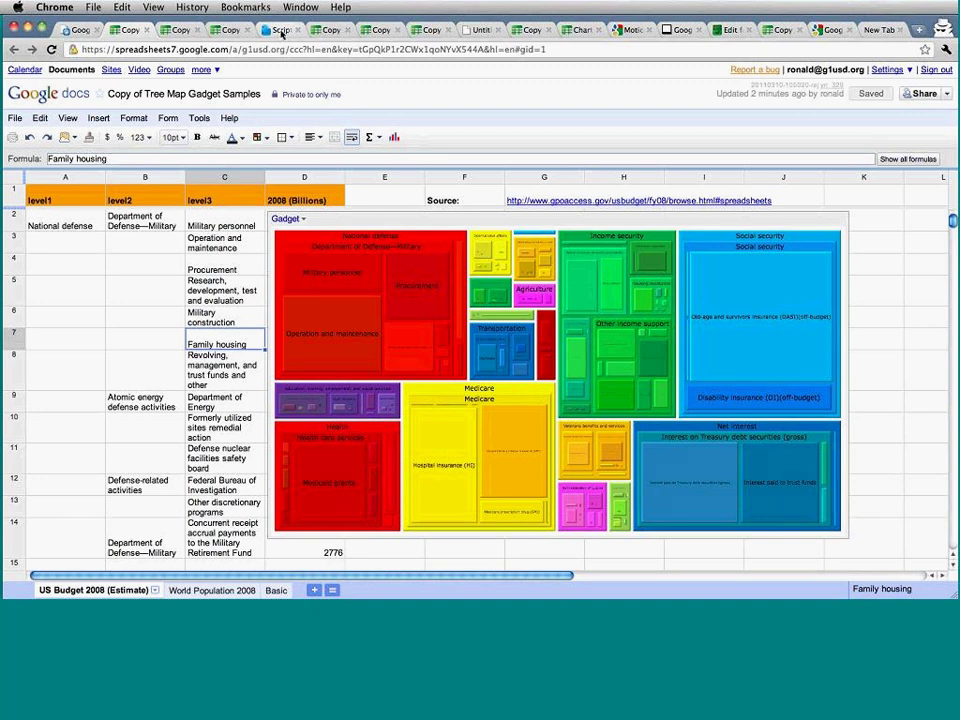
# Look over the Motion chart spreadsheet, the tree map results and the Script for Demo notes.
pyautogui.click(228, 30)
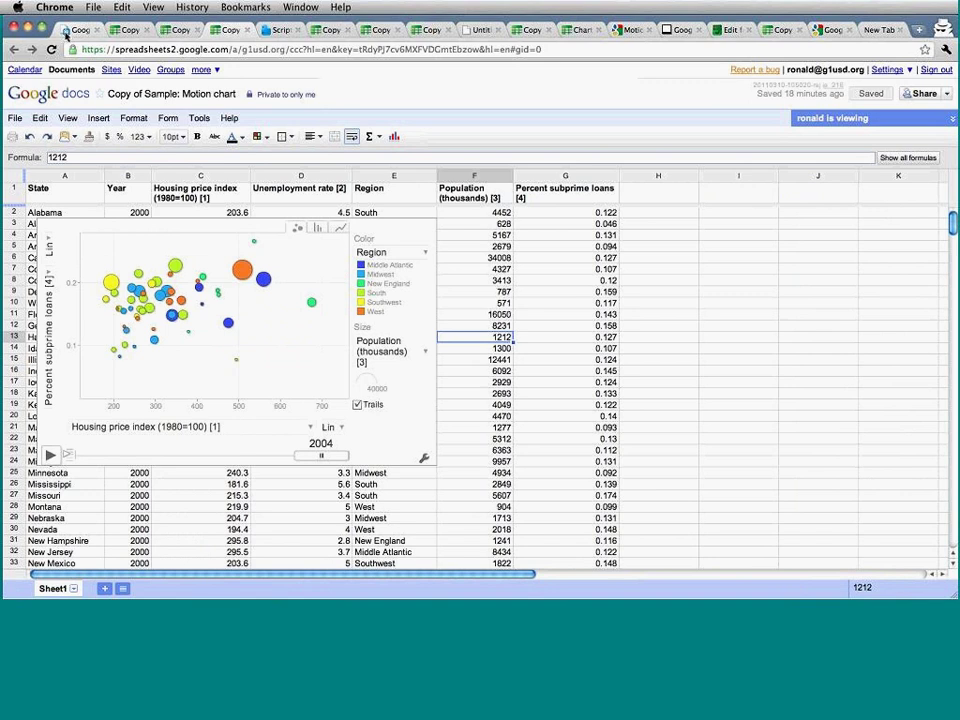
pyautogui.click(65, 30)
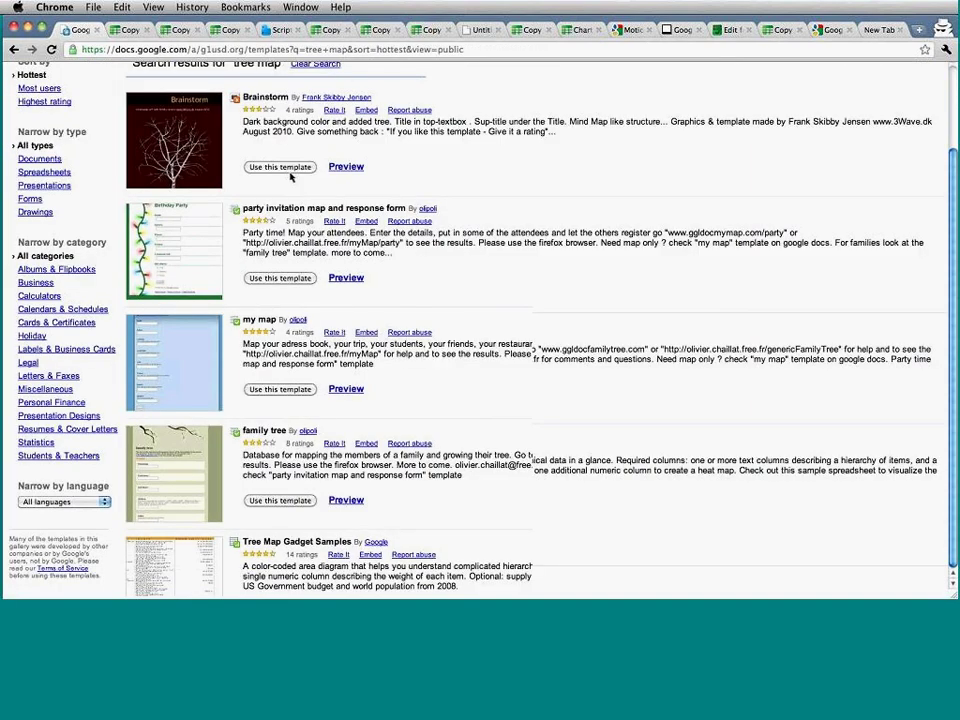
pyautogui.scroll(3, 291, 177)
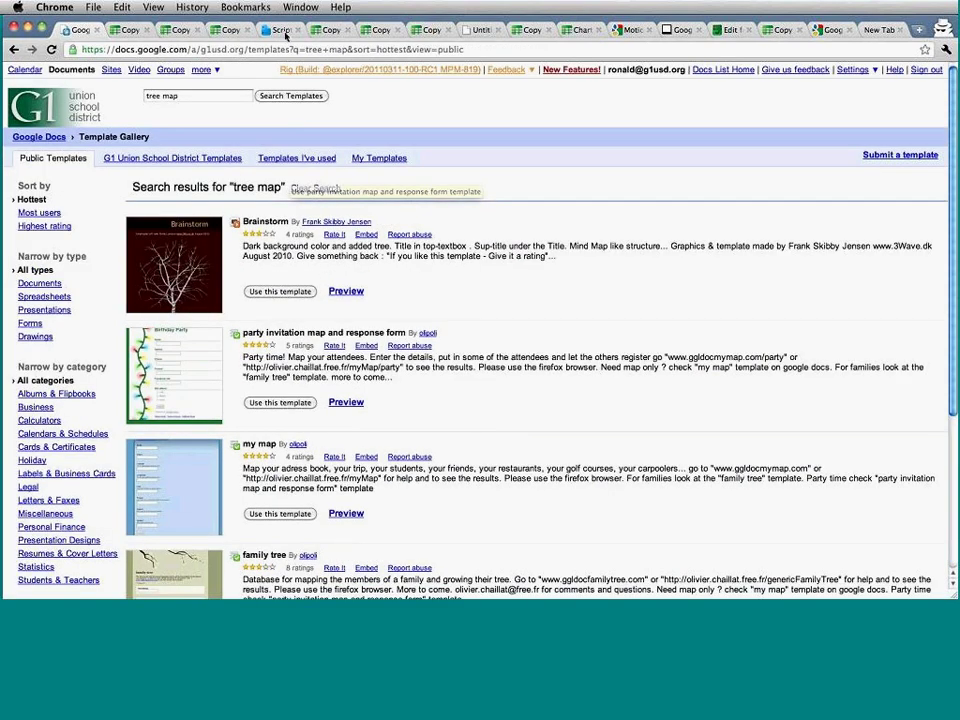
pyautogui.click(280, 30)
pyautogui.scroll(-1, 353, 353)
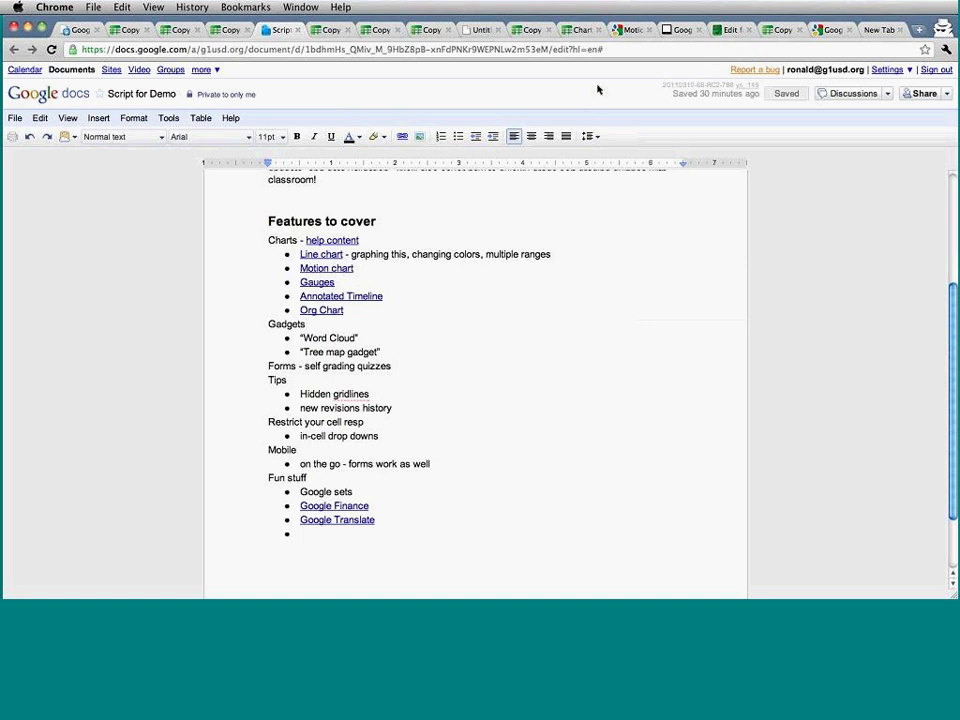
# Go back to the Google Docs documents list and create a new blank form.
pyautogui.click(76, 30)
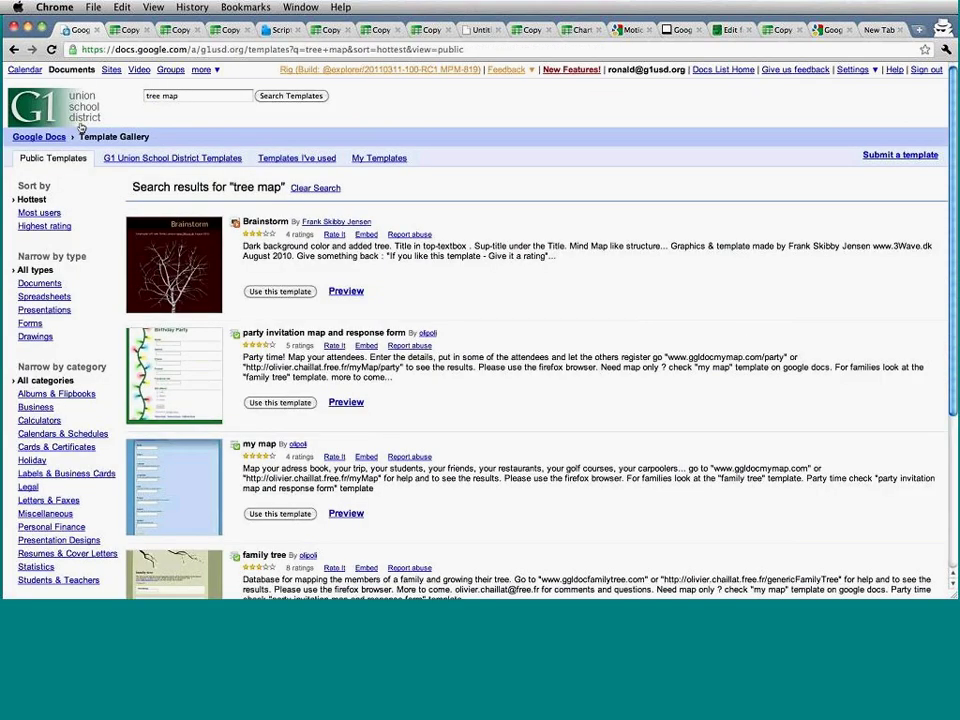
pyautogui.click(50, 137)
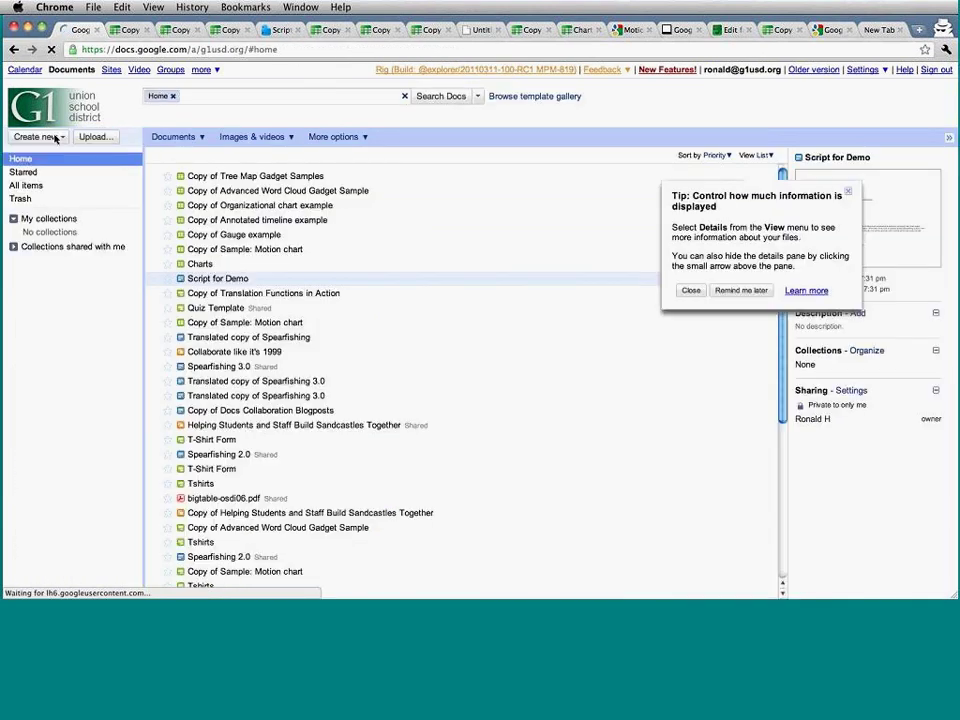
pyautogui.click(55, 137)
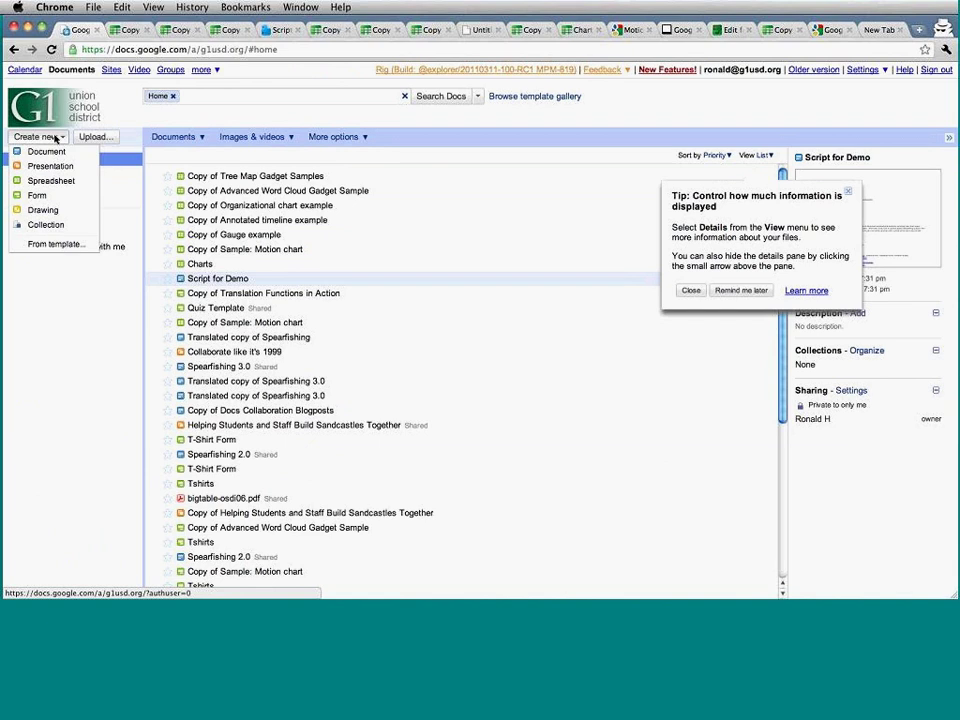
pyautogui.click(60, 198)
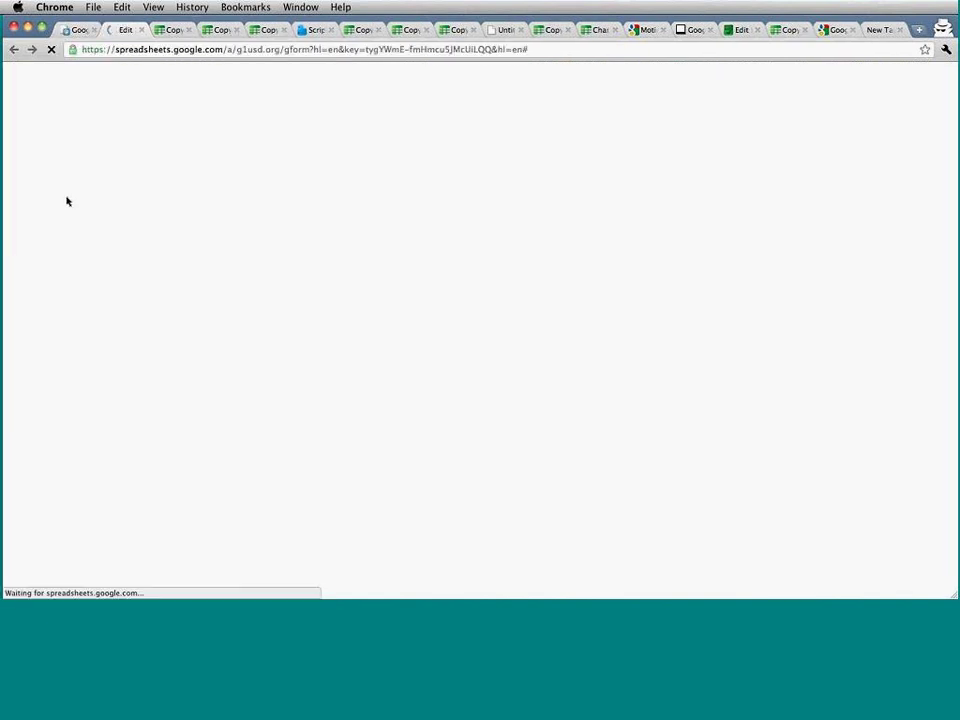
# Title the form 'Test' and name the first question 'Name'.
pyautogui.write('Test')
pyautogui.press('BackSpace')
pyautogui.press('BackSpace')
pyautogui.press('BackSpace')
pyautogui.press('BackSpace')
pyautogui.write('Test')
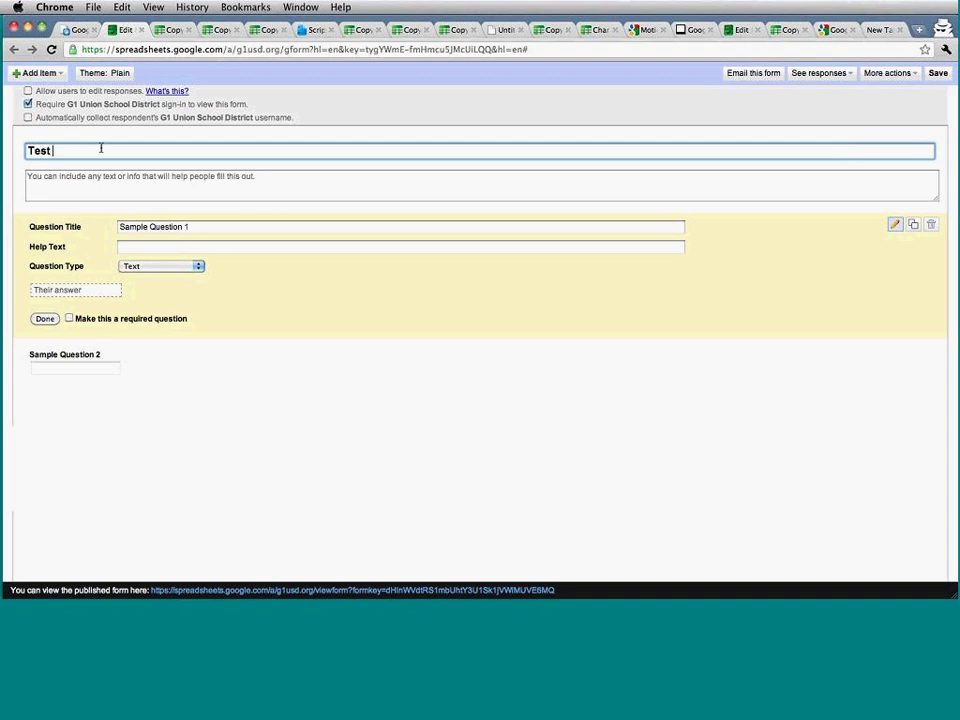
pyautogui.press('Tab')
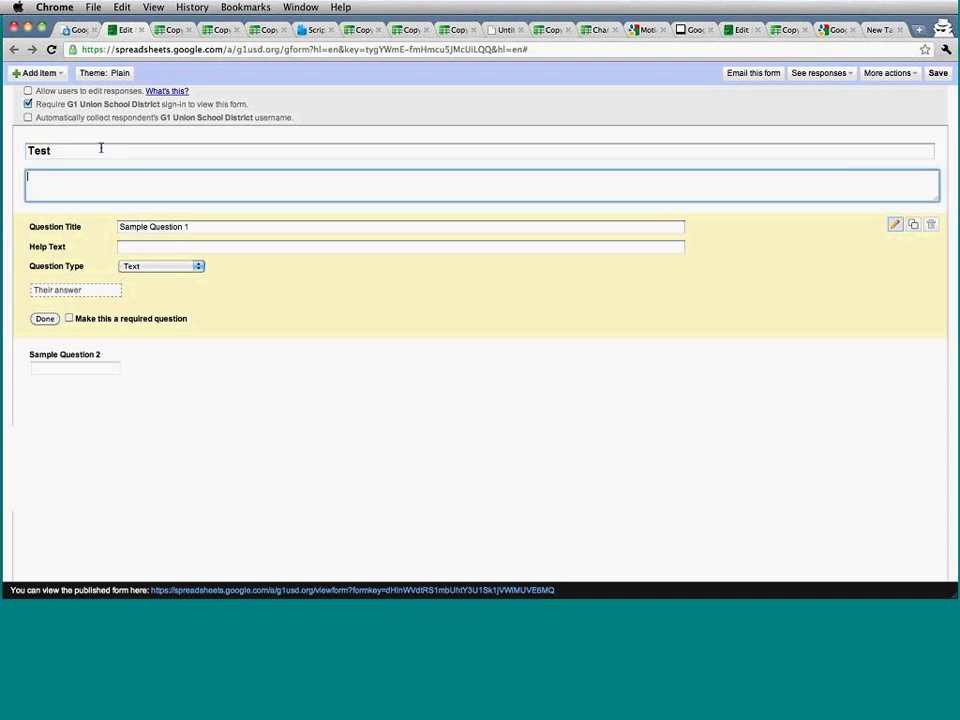
pyautogui.press('Tab')
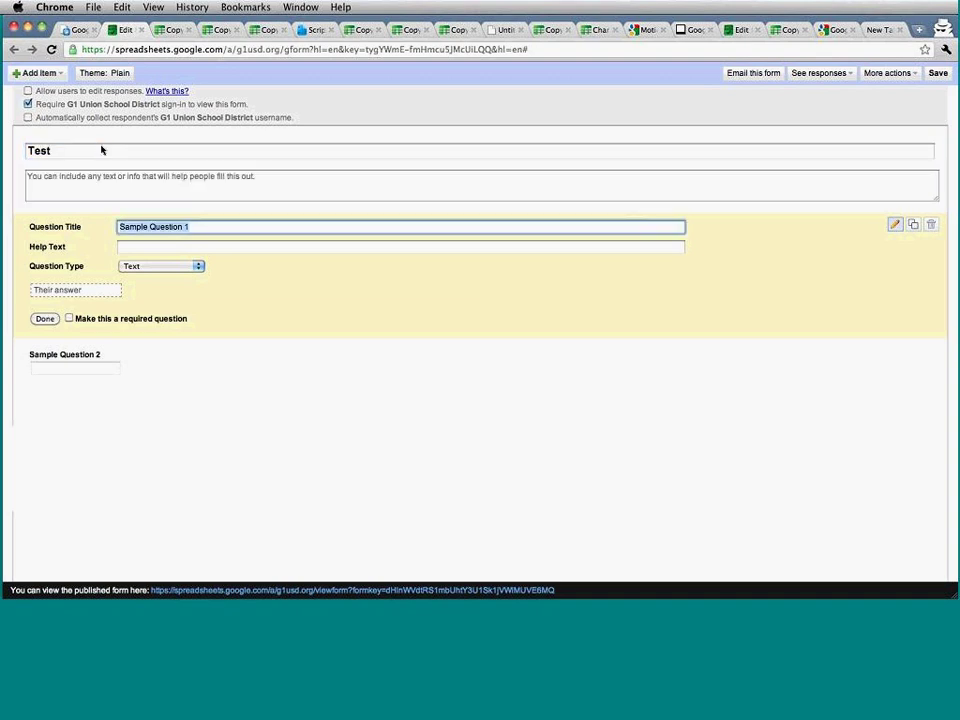
pyautogui.write('Name')
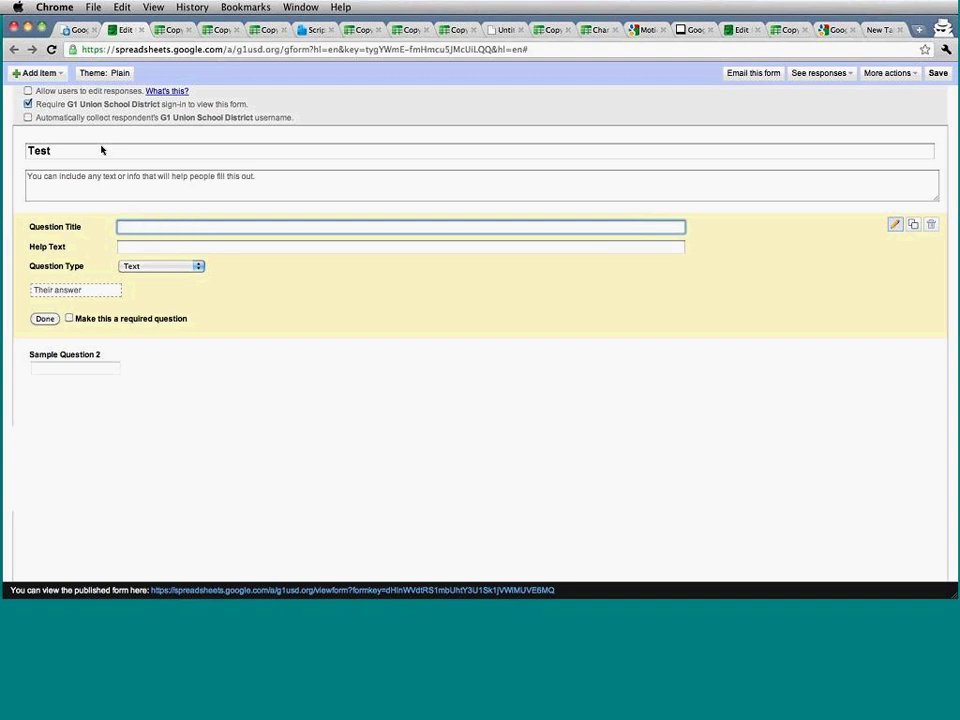
pyautogui.press('Tab')
# Retitle the second question to ask how a named person is doing.
pyautogui.click(167, 360)
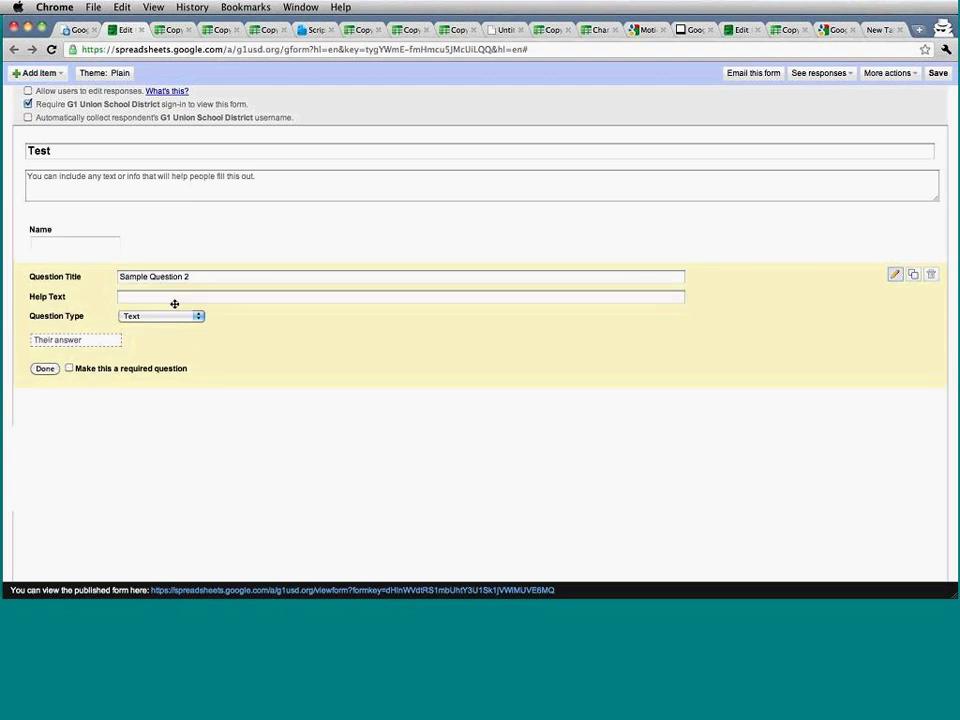
pyautogui.doubleClick(174, 277)
pyautogui.press('super+a')
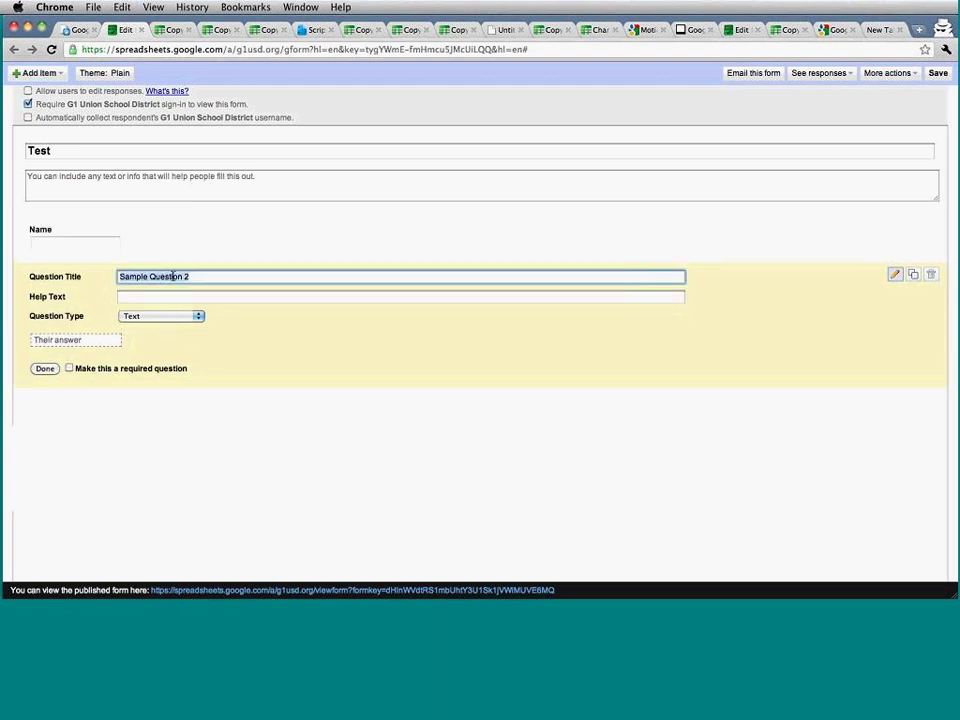
pyautogui.write('Who')
pyautogui.press('BackSpace')
pyautogui.press('BackSpace')
pyautogui.press('BackSpace')
pyautogui.write('How do you think Ronald is doing?')
pyautogui.press('Tab')
# Make the rating question multiple choice with options Good, Great and Awesome.
pyautogui.click(133, 318)
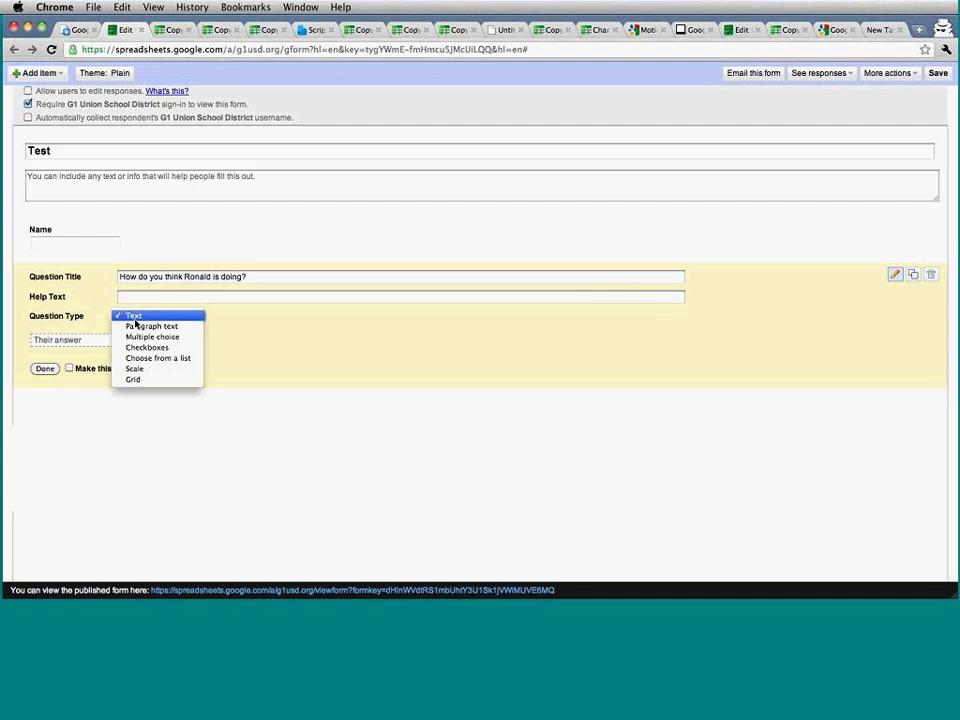
pyautogui.click(124, 337)
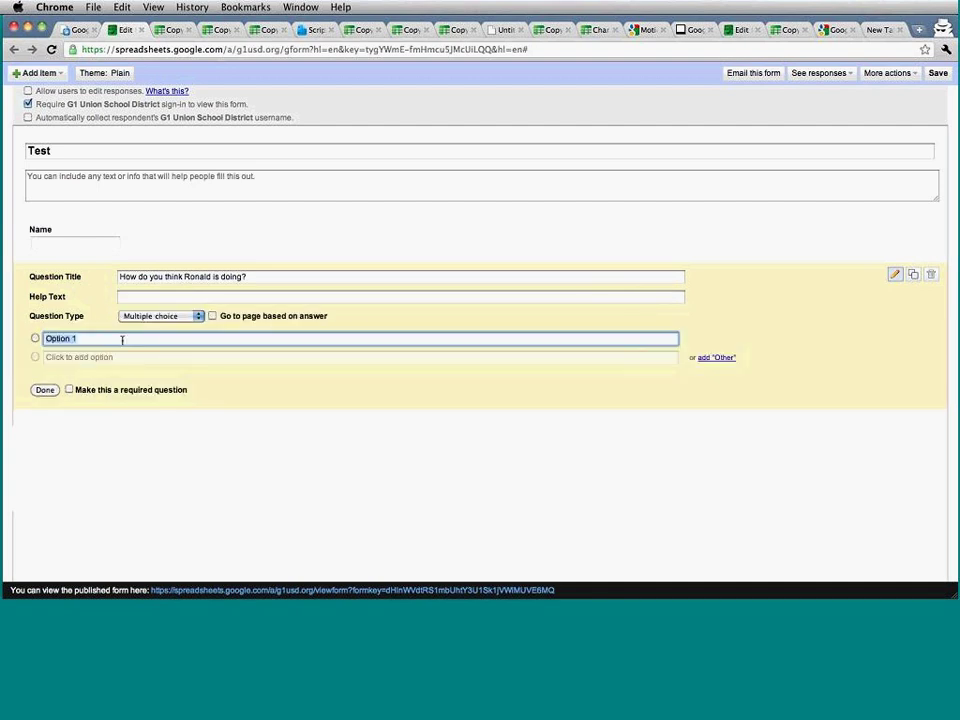
pyautogui.write('Good')
pyautogui.press('Return')
pyautogui.write('Great')
pyautogui.press('Return')
pyautogui.write('Awes')
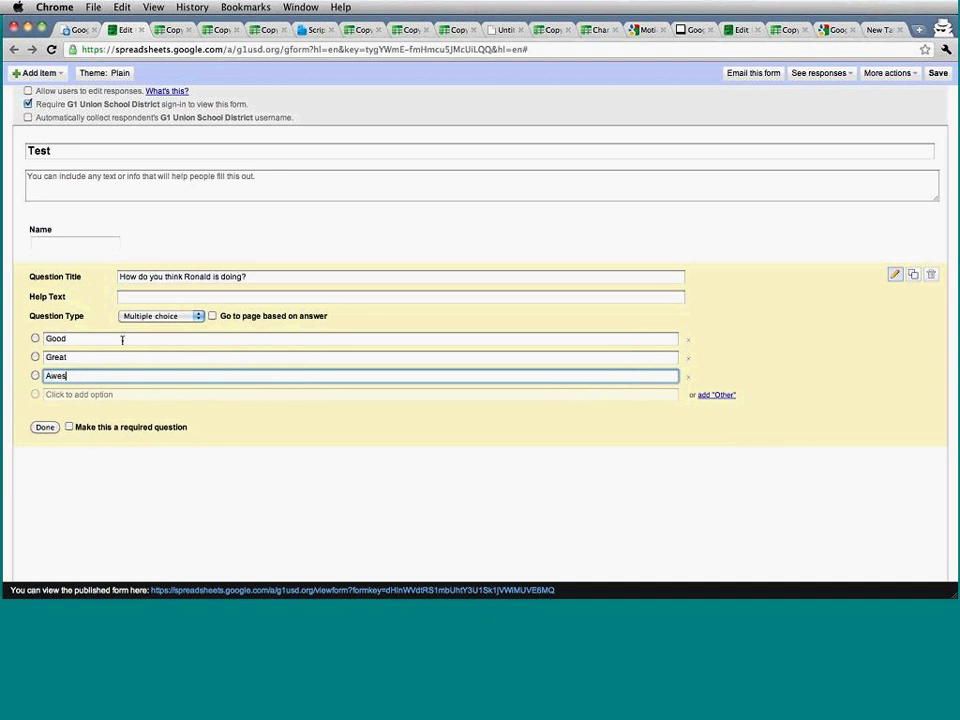
pyautogui.write('ome')
pyautogui.click(45, 427)
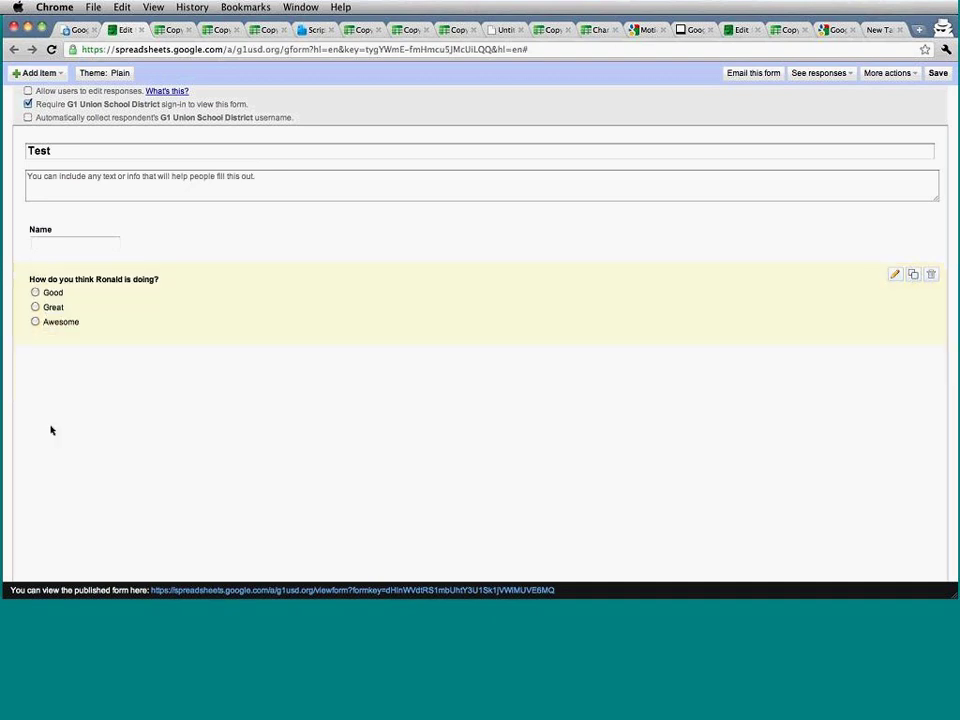
# Mark both the rating question and the Name question as required.
pyautogui.click(183, 332)
pyautogui.click(141, 428)
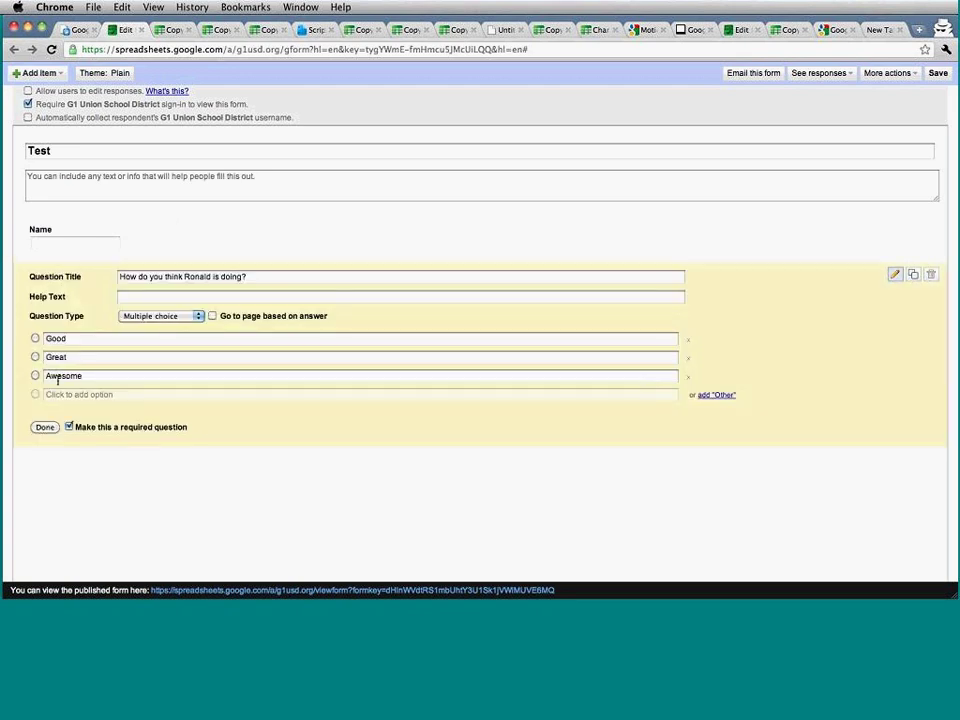
pyautogui.click(44, 425)
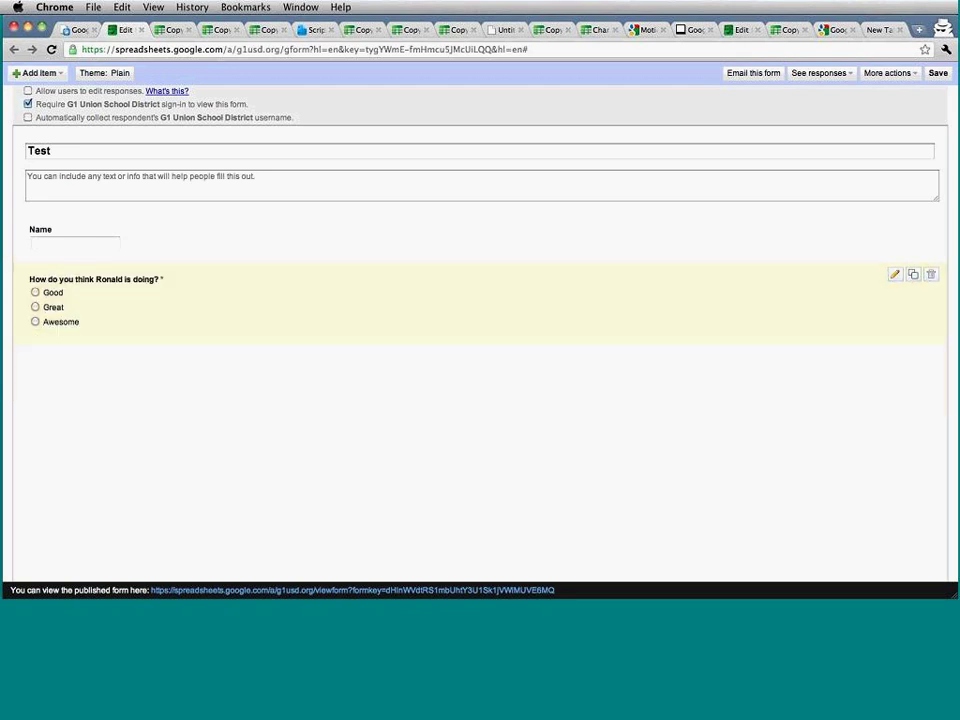
pyautogui.click(177, 231)
pyautogui.click(137, 318)
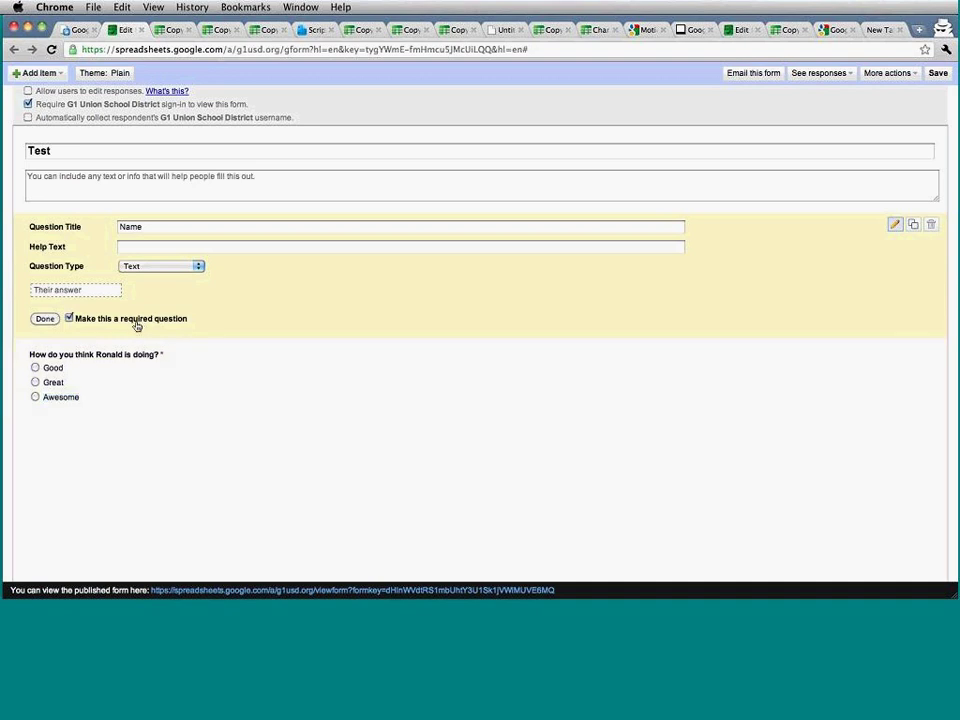
pyautogui.click(45, 319)
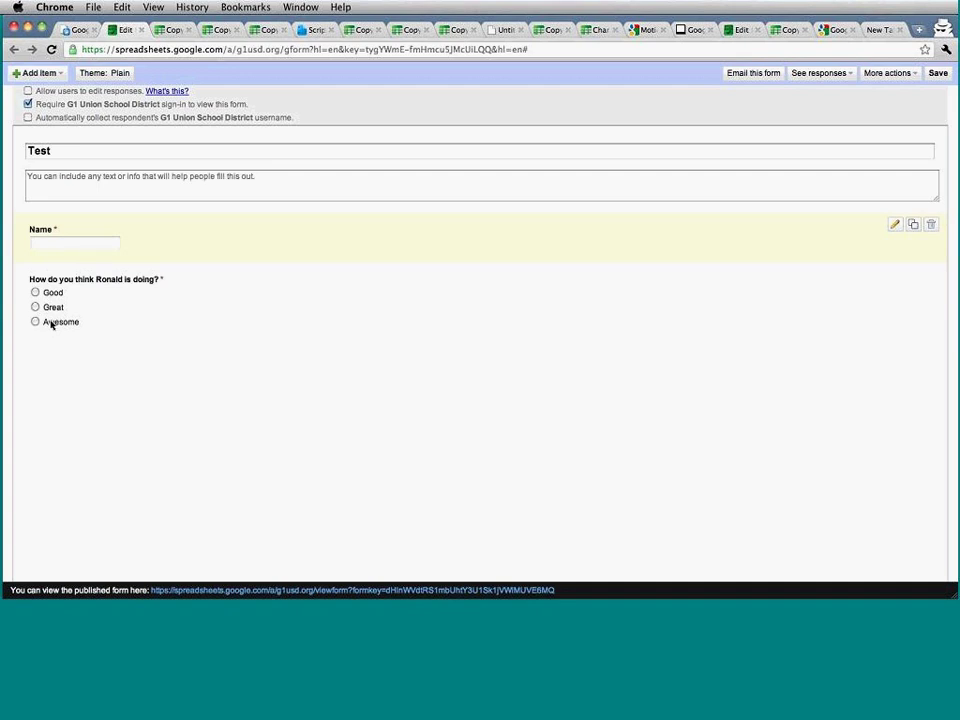
# Save the form and view its empty response spreadsheet.
pyautogui.click(937, 73)
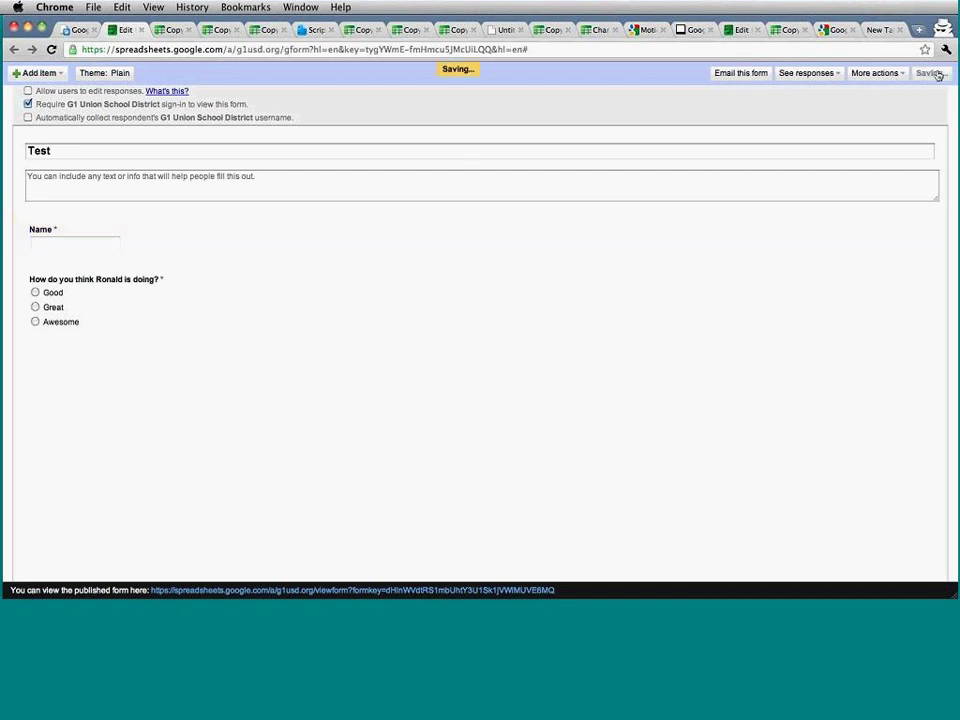
pyautogui.click(838, 74)
pyautogui.click(812, 101)
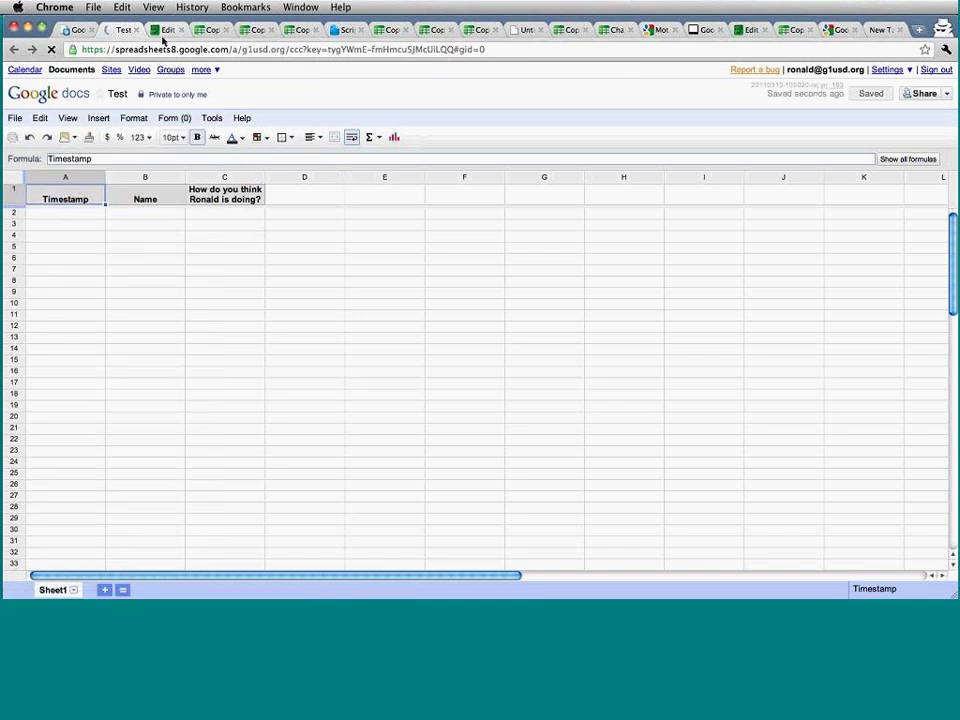
pyautogui.click(161, 31)
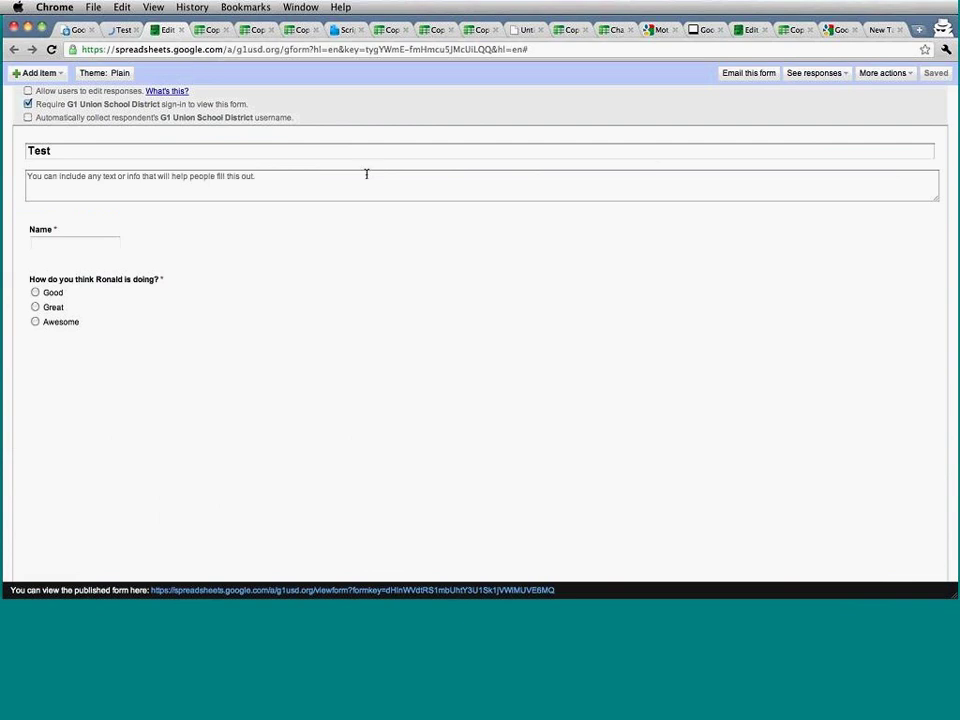
# Email the Test form to the author's own address.
pyautogui.click(762, 75)
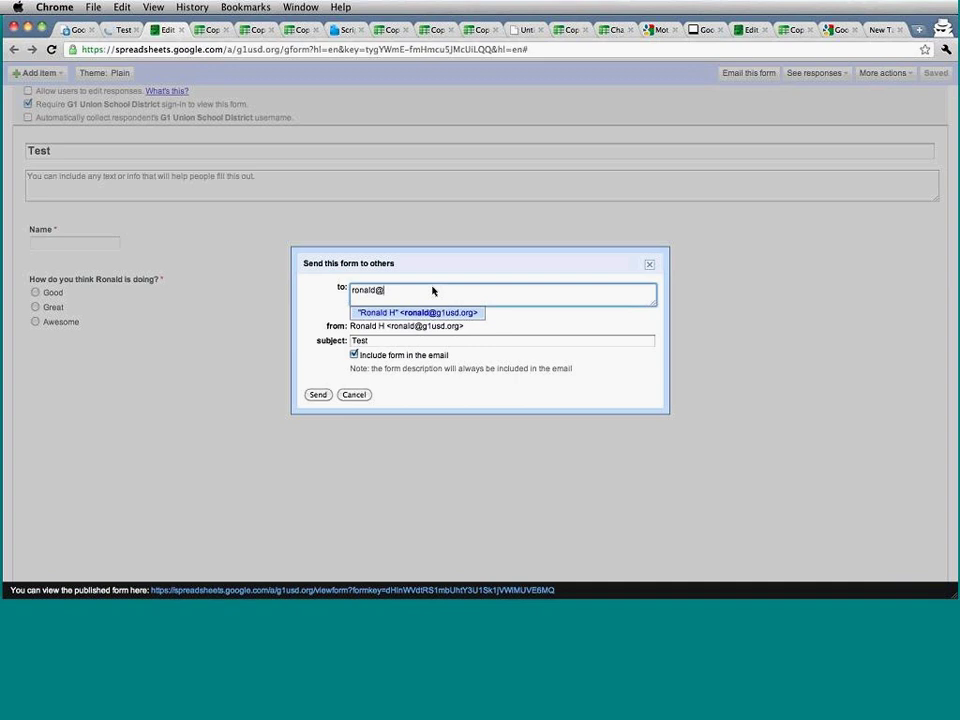
pyautogui.click(465, 312)
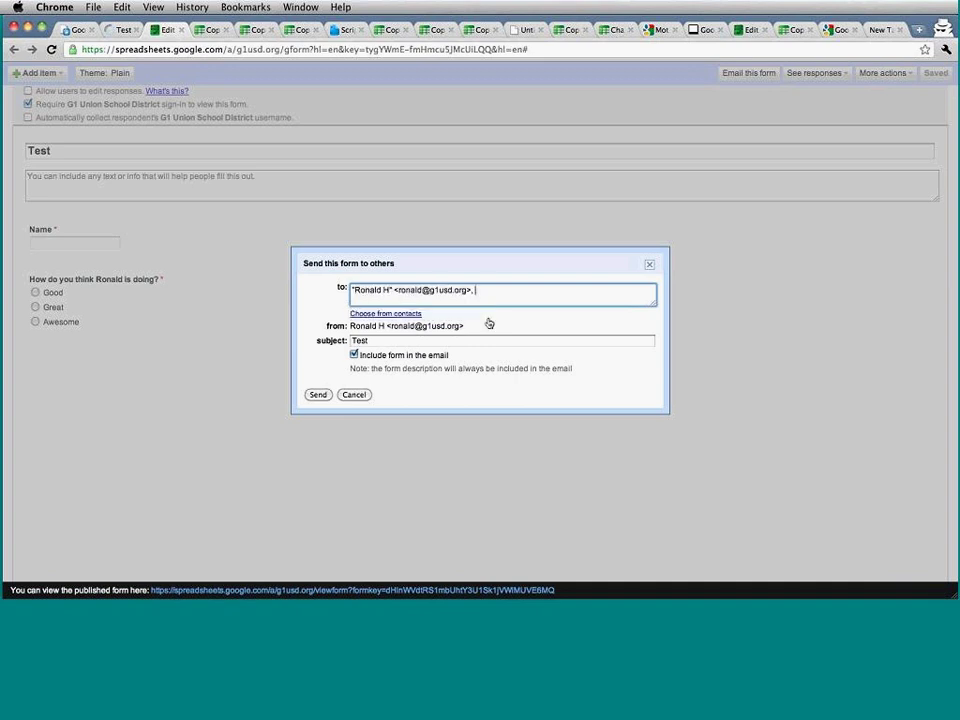
pyautogui.click(316, 395)
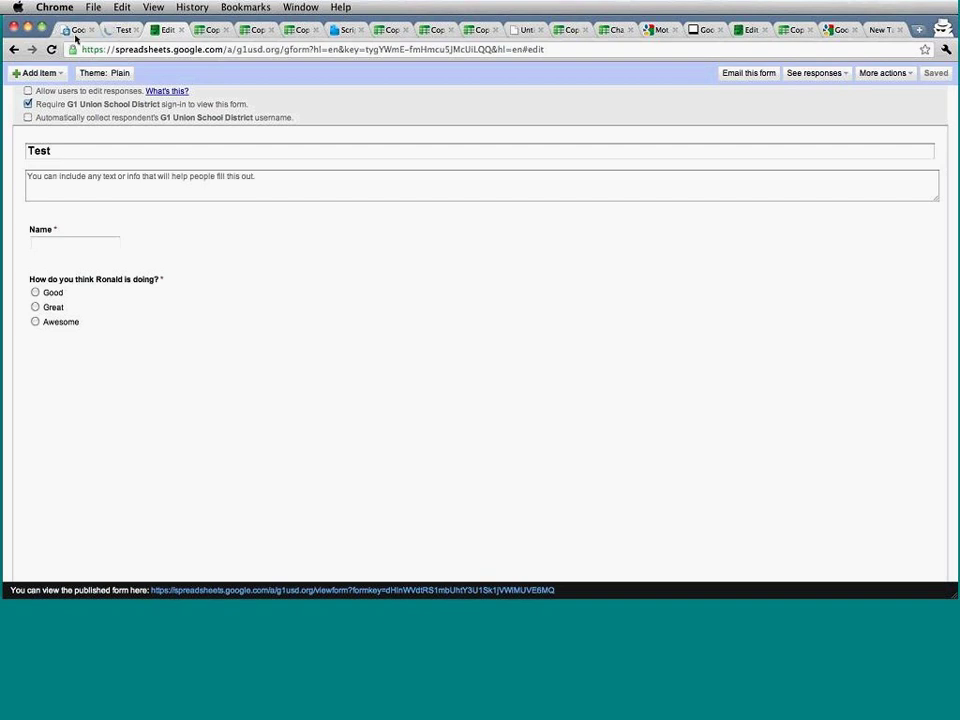
pyautogui.click(75, 31)
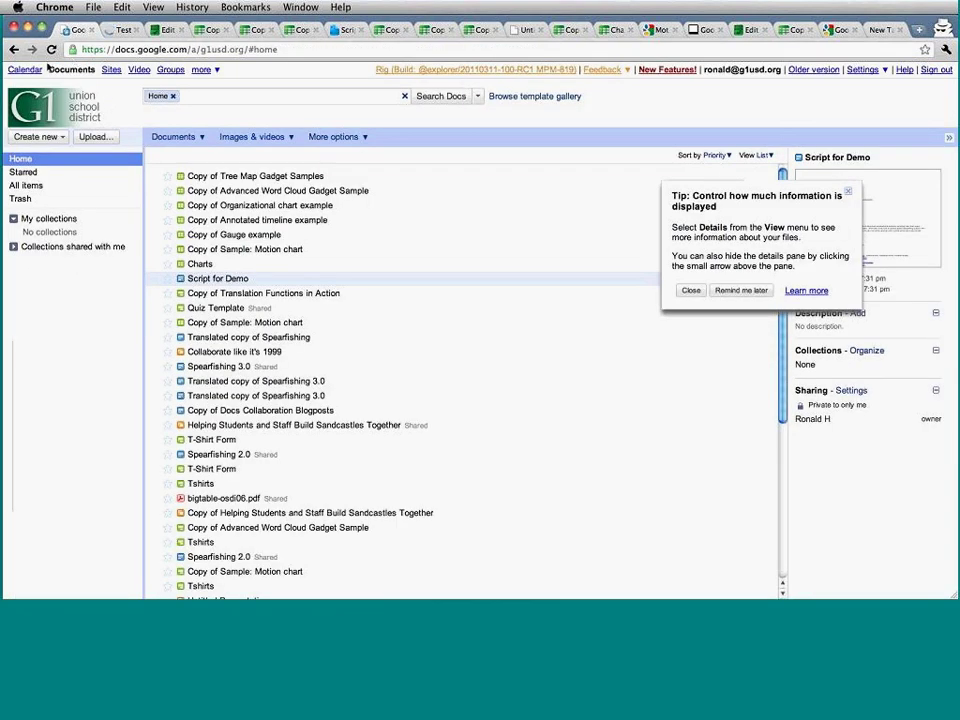
pyautogui.click(202, 72)
pyautogui.click(202, 72)
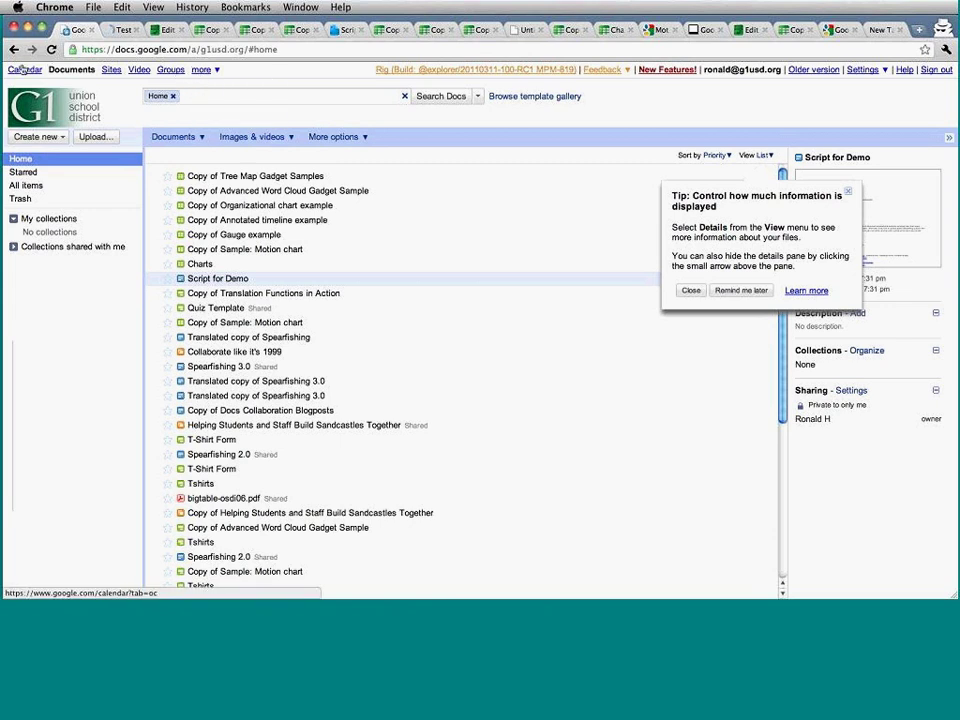
pyautogui.press('super+shift+n')
pyautogui.write('gmail.com')
pyautogui.press('super+a')
pyautogui.write('moma')
pyautogui.press('super+a')
pyautogui.write('mail')
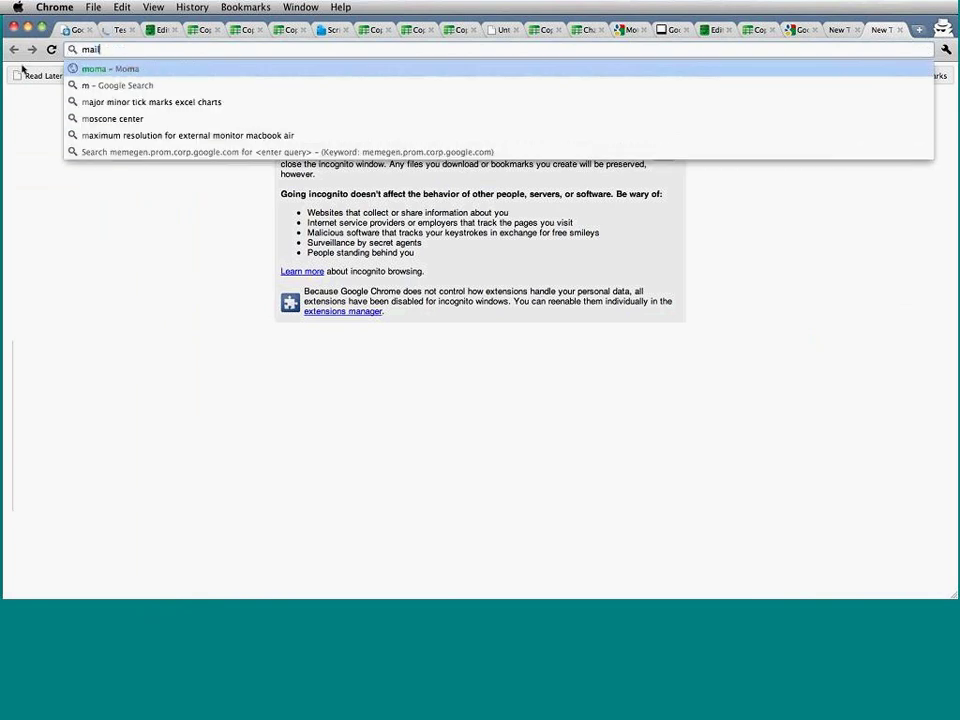
pyautogui.press('BackSpace')
pyautogui.press('BackSpace')
pyautogui.write('il.google.com/a/')
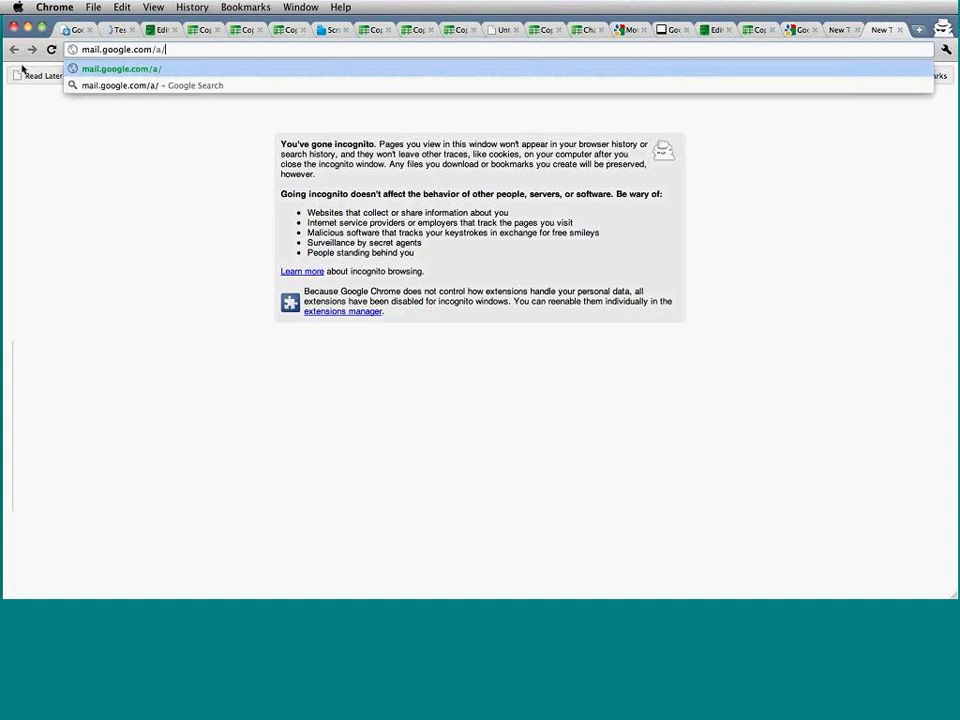
pyautogui.write('g1usd.org')
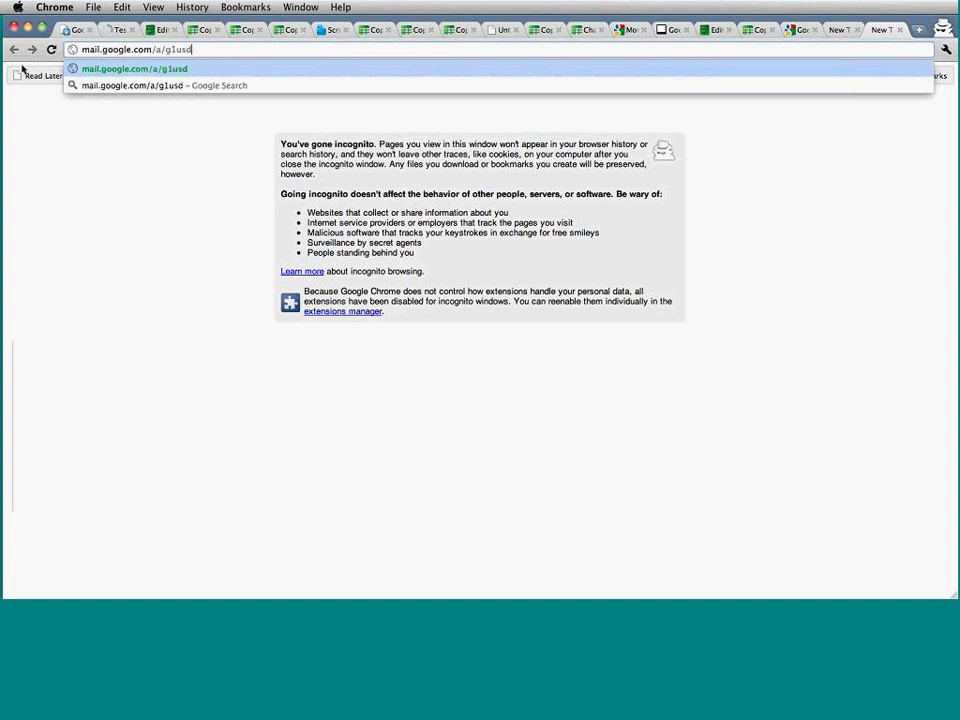
pyautogui.press('Return')
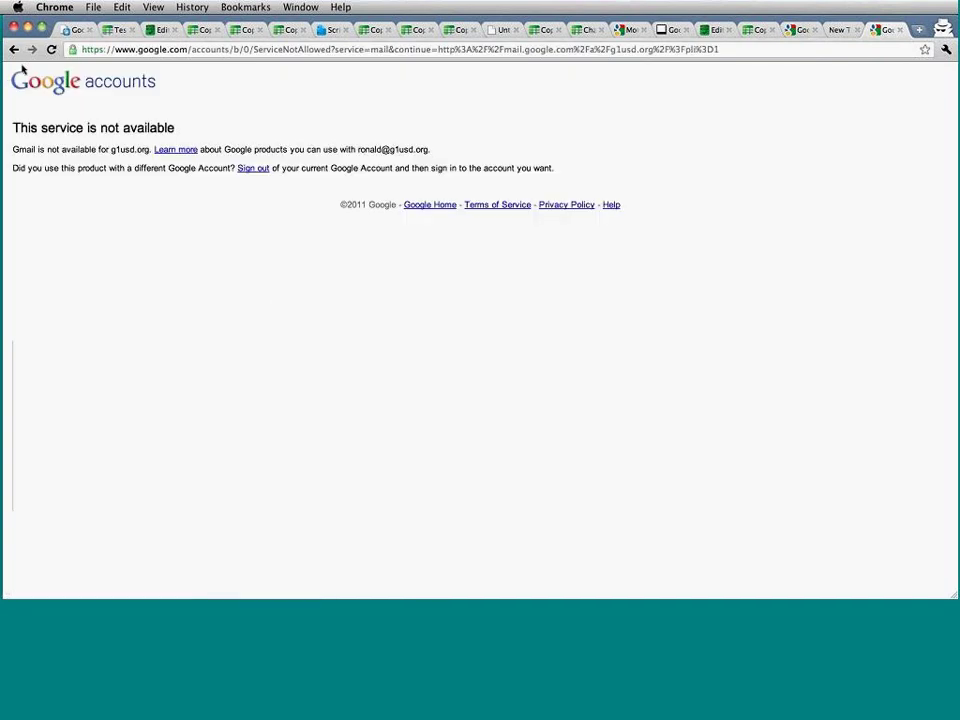
pyautogui.press('super+w')
pyautogui.press('super+w')
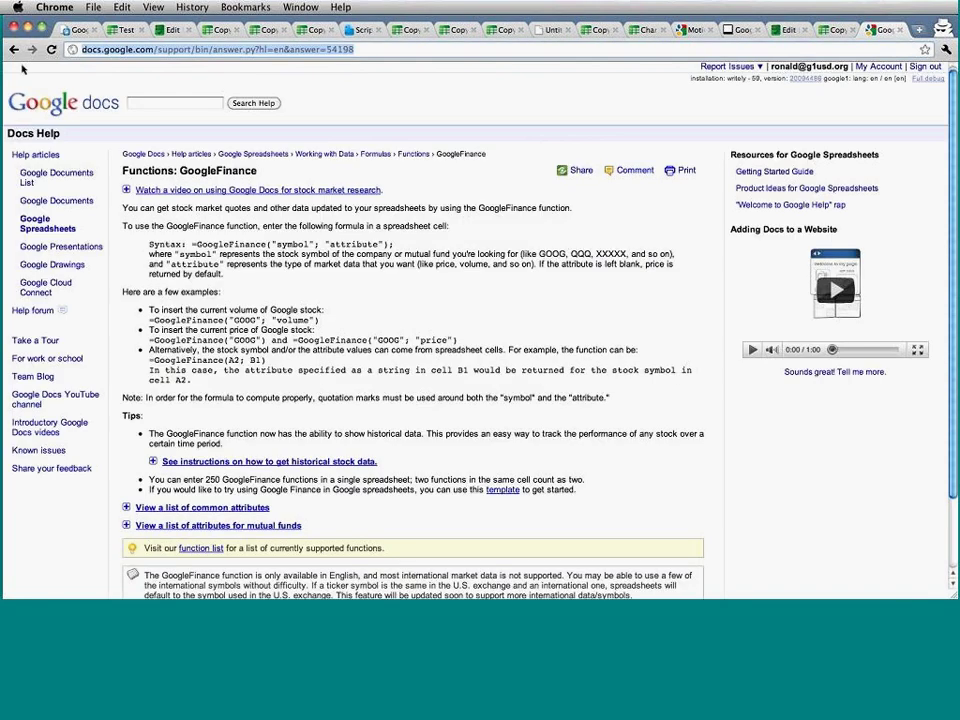
pyautogui.press('super+w')
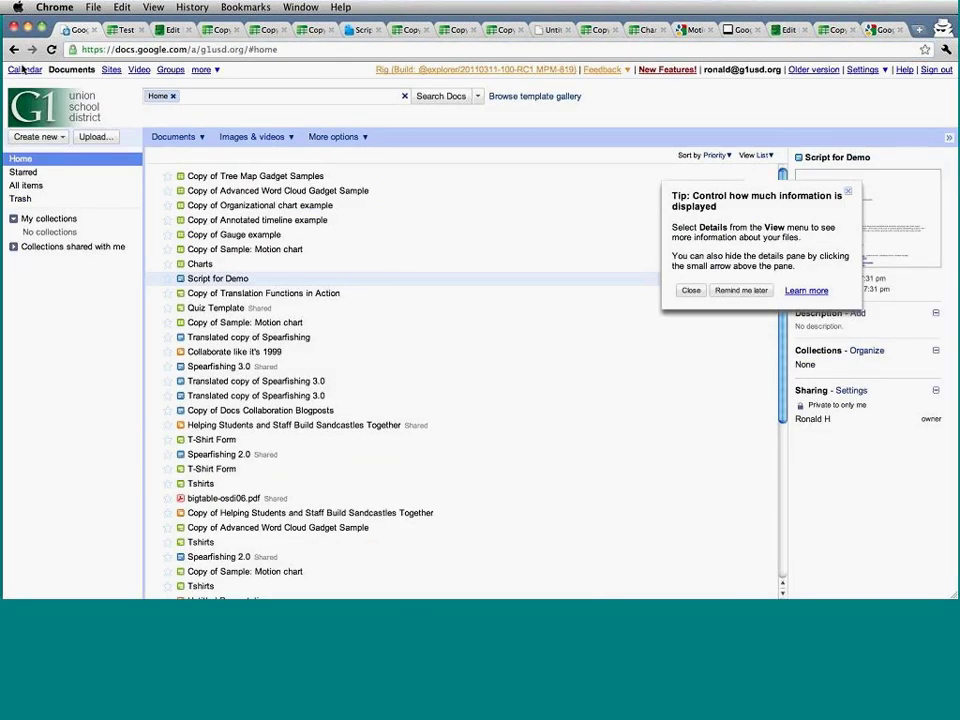
# Open the published Test form in a new tab beside the response spreadsheet.
pyautogui.click(126, 30)
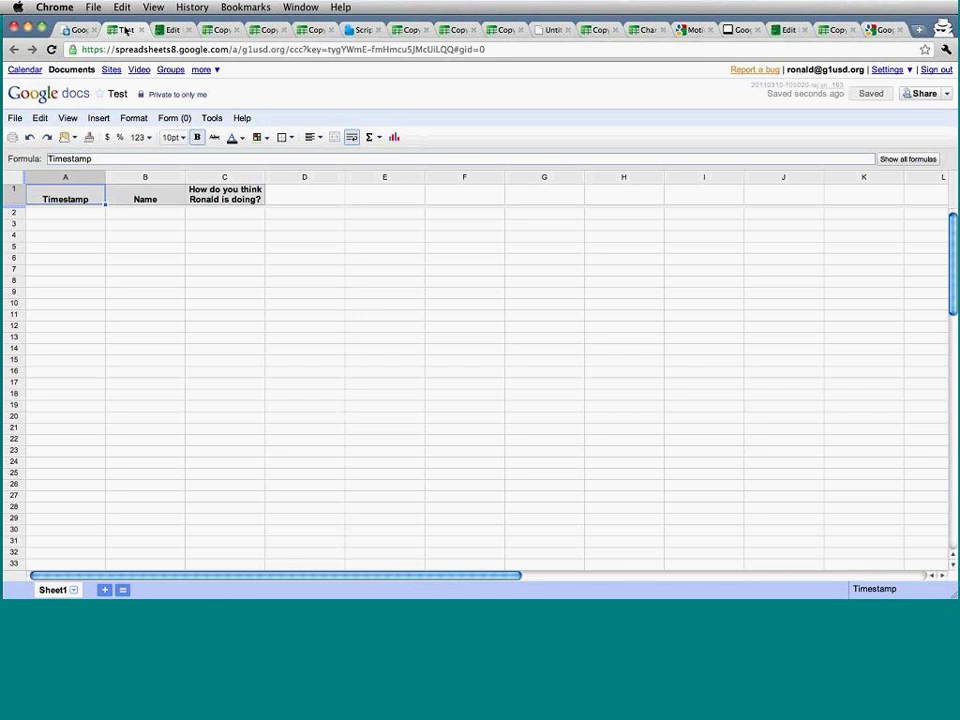
pyautogui.click(173, 30)
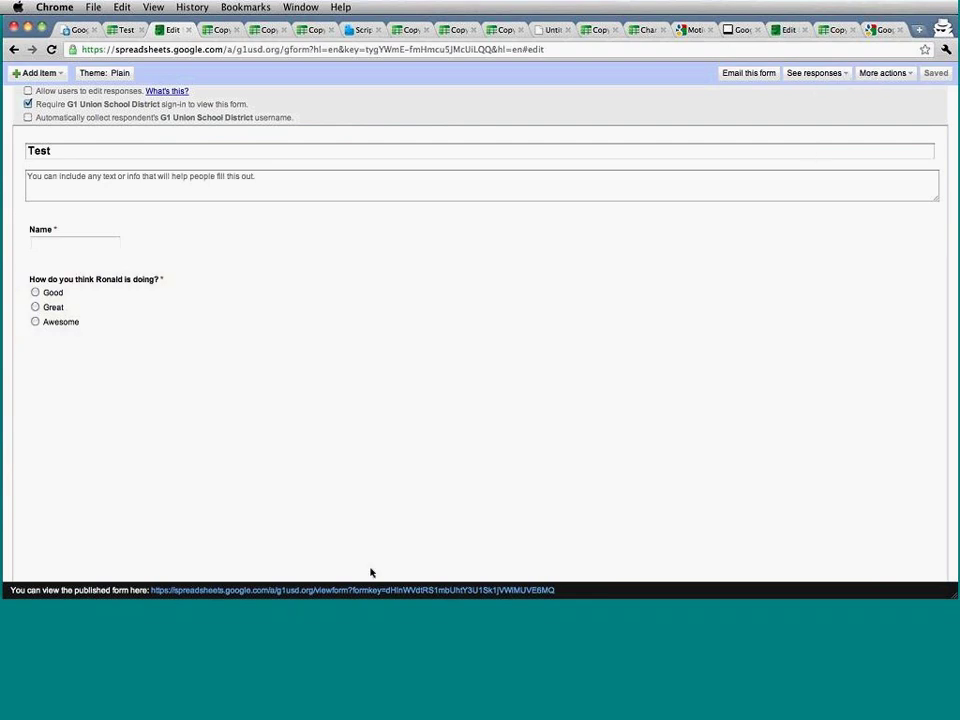
pyautogui.click(373, 591)
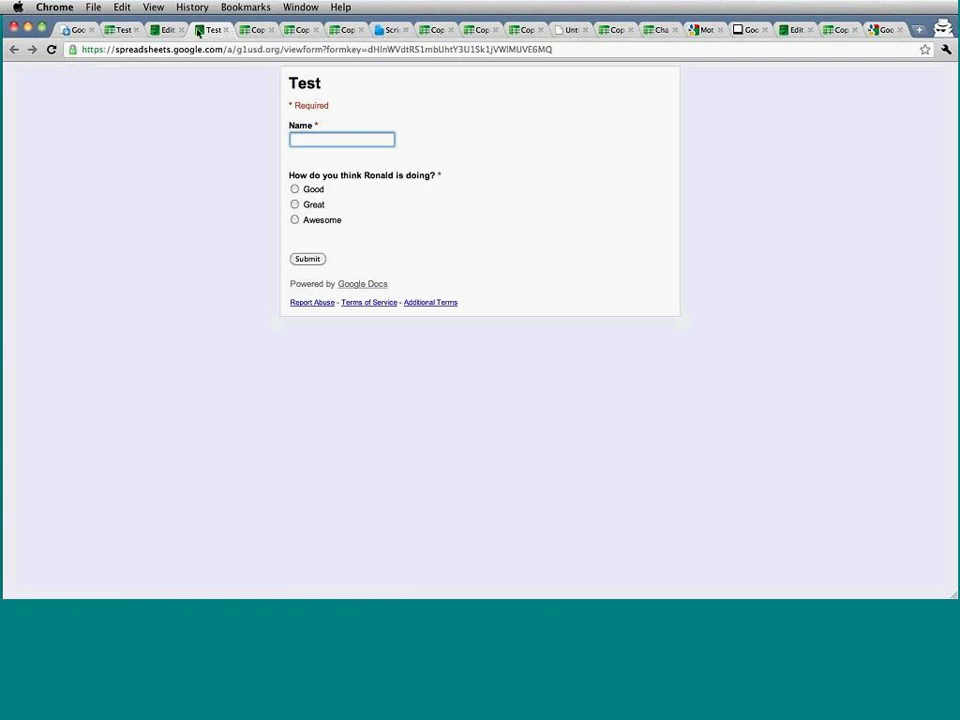
pyautogui.click(122, 30)
pyautogui.moveTo(211, 30); pyautogui.dragTo(171, 35)
pyautogui.click(115, 32)
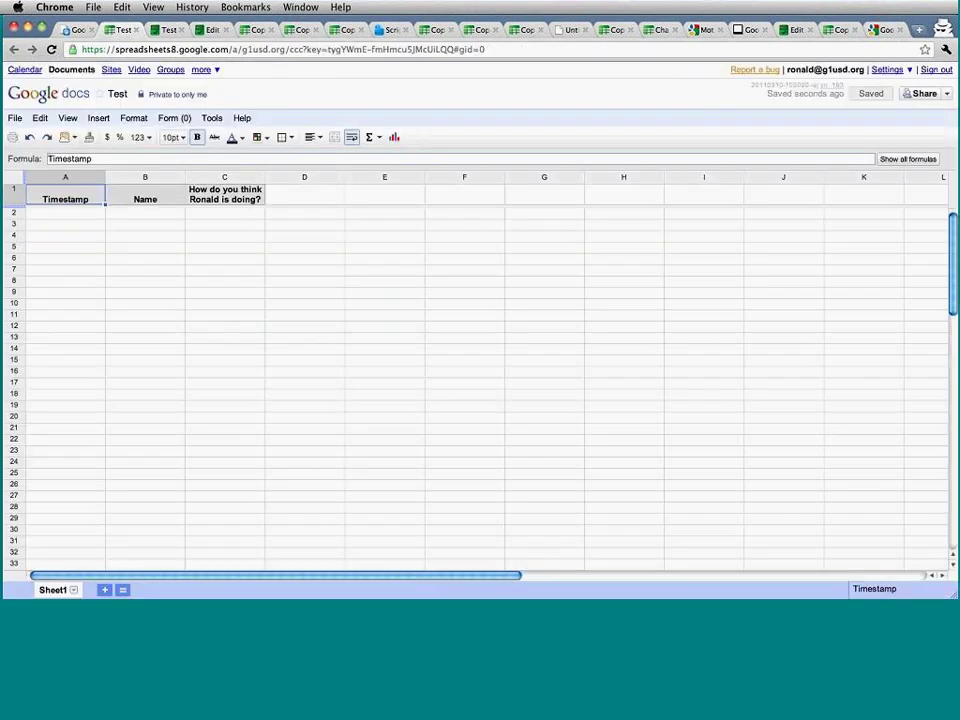
pyautogui.click(165, 31)
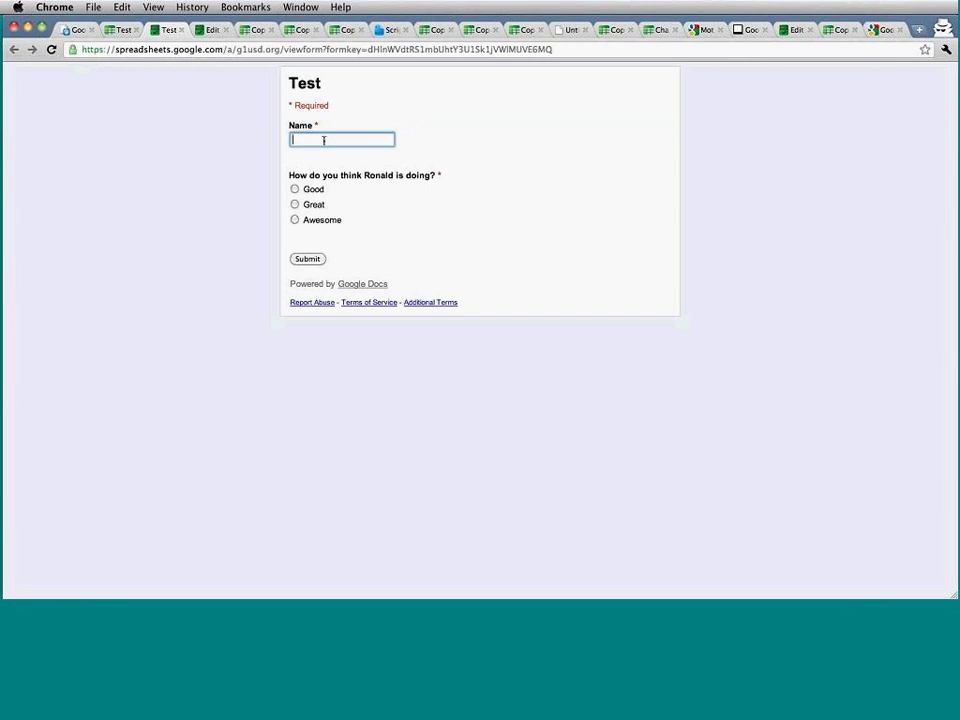
# Submit a first response with a name and the rating Great.
pyautogui.write('Ronald')
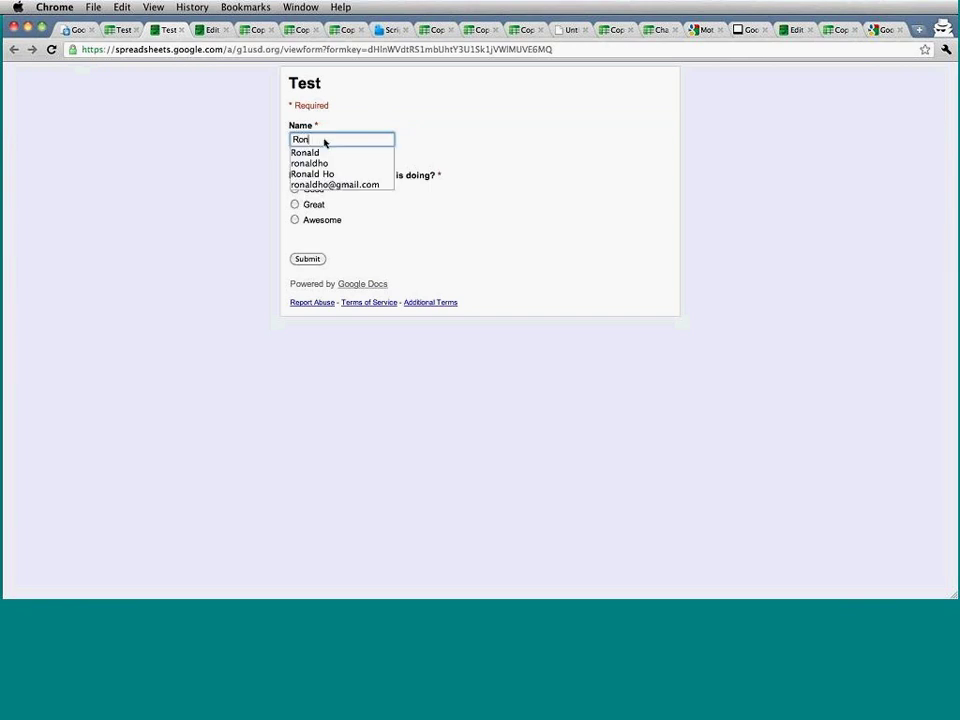
pyautogui.press('Down')
pyautogui.press('Down')
pyautogui.press('Tab')
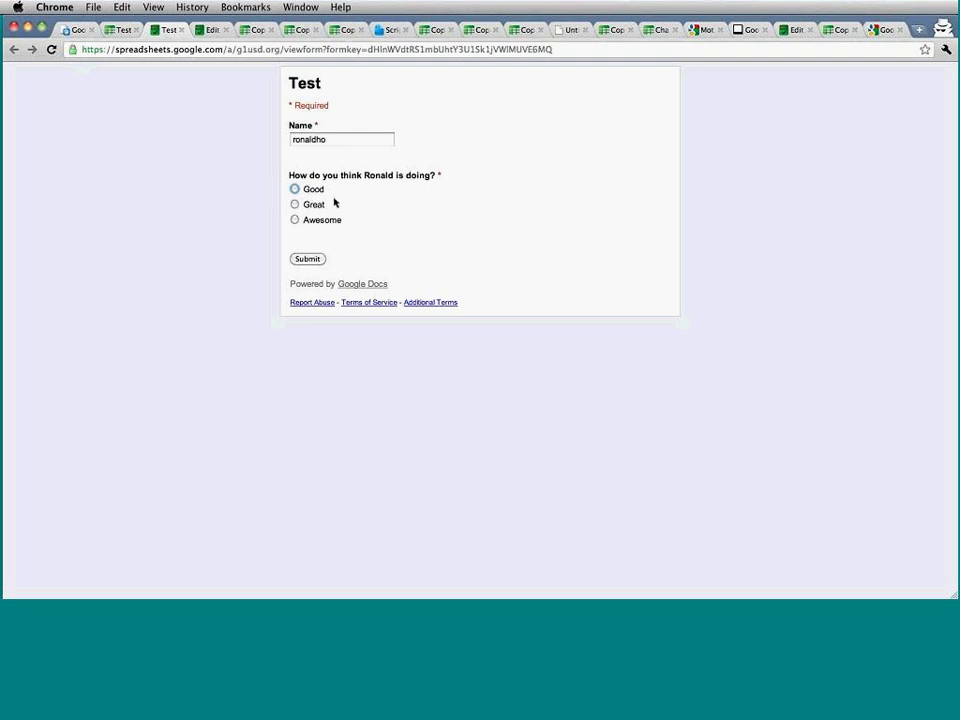
pyautogui.click(294, 203)
pyautogui.click(312, 261)
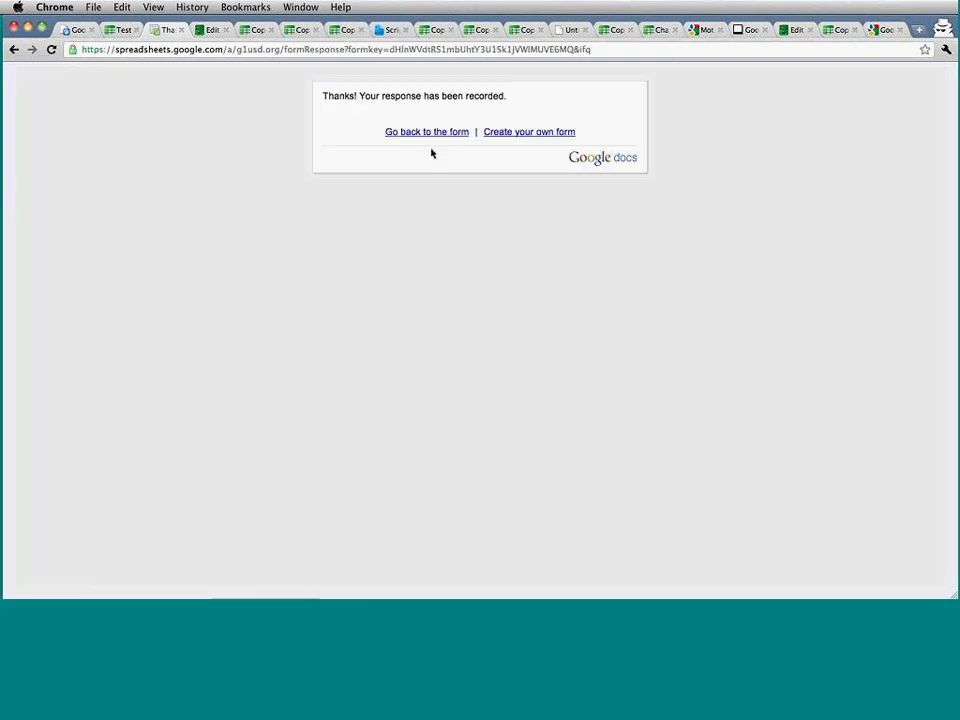
pyautogui.click(440, 132)
# Submit a second response rated Awesome, then check the response spreadsheet.
pyautogui.write('Ad')
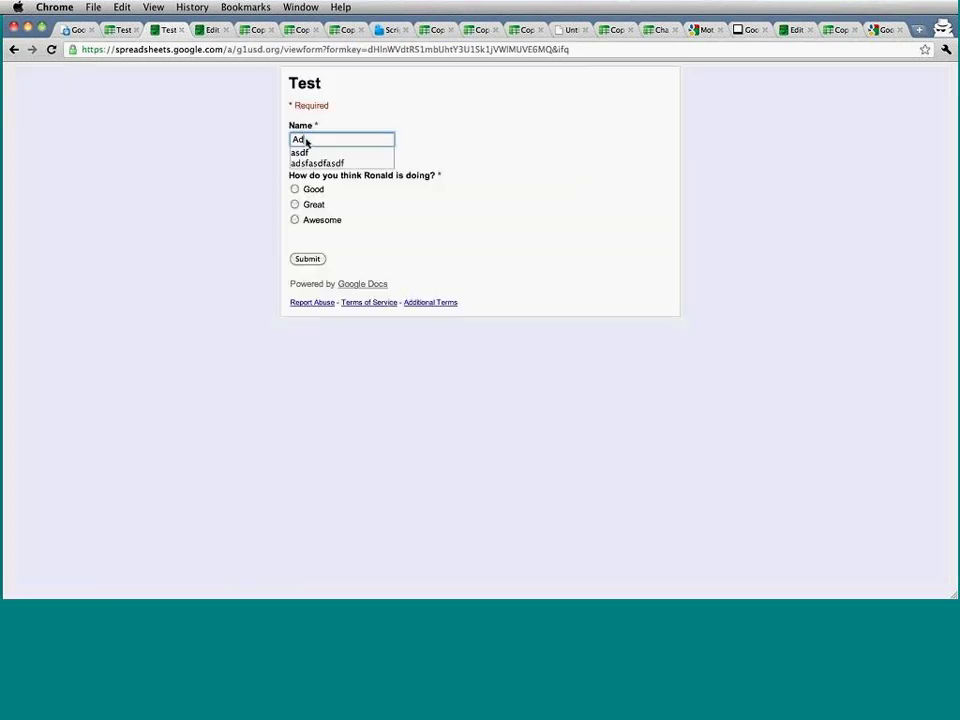
pyautogui.press('BackSpace')
pyautogui.press('BackSpace')
pyautogui.write('Dana')
pyautogui.click(295, 220)
pyautogui.click(306, 261)
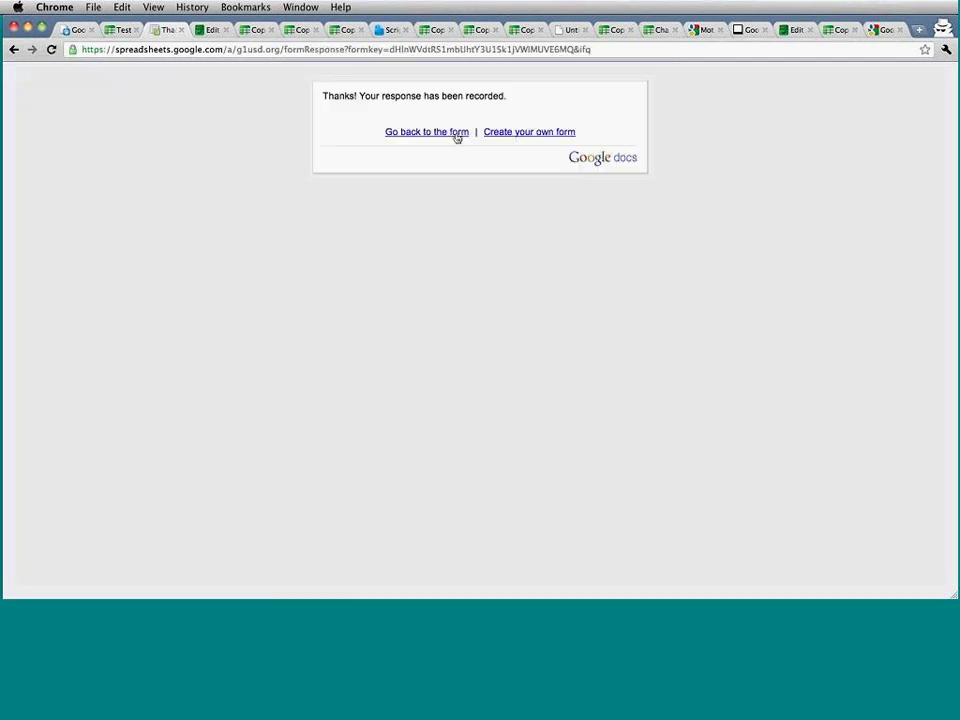
pyautogui.click(452, 136)
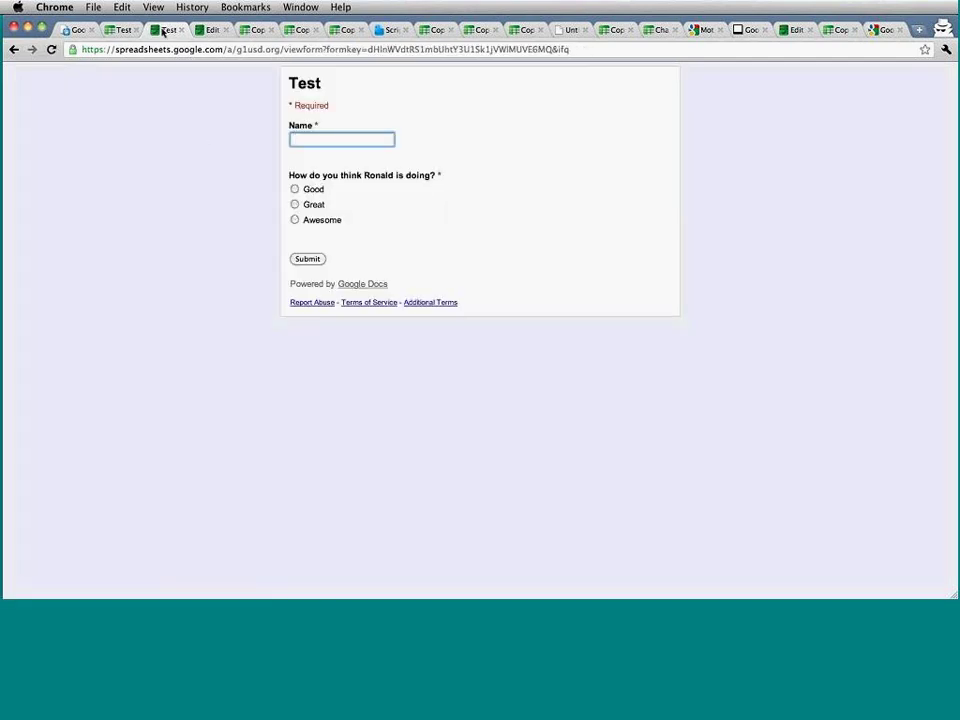
pyautogui.click(122, 30)
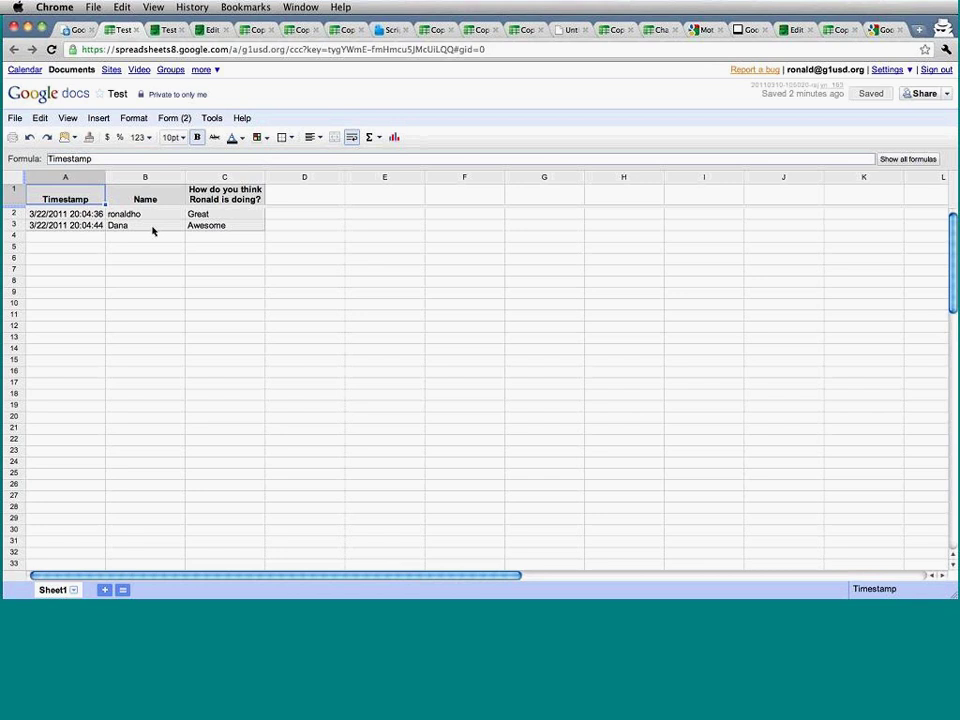
# Add the header 'Grade' in cell D1.
pyautogui.click(316, 198)
pyautogui.write('G')
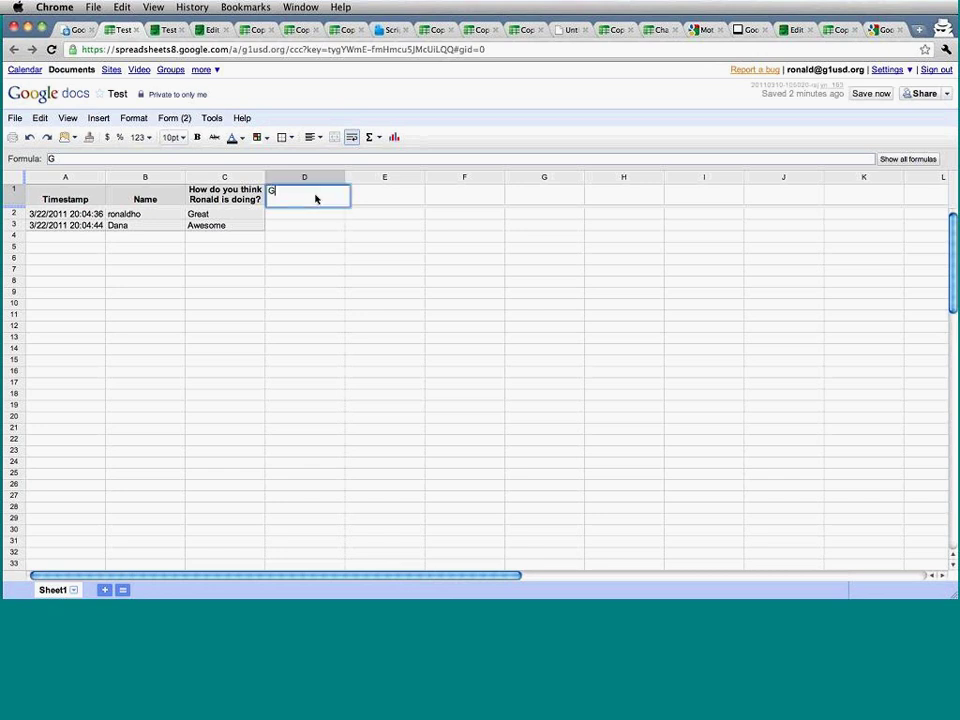
pyautogui.write('rade')
pyautogui.press('Return')
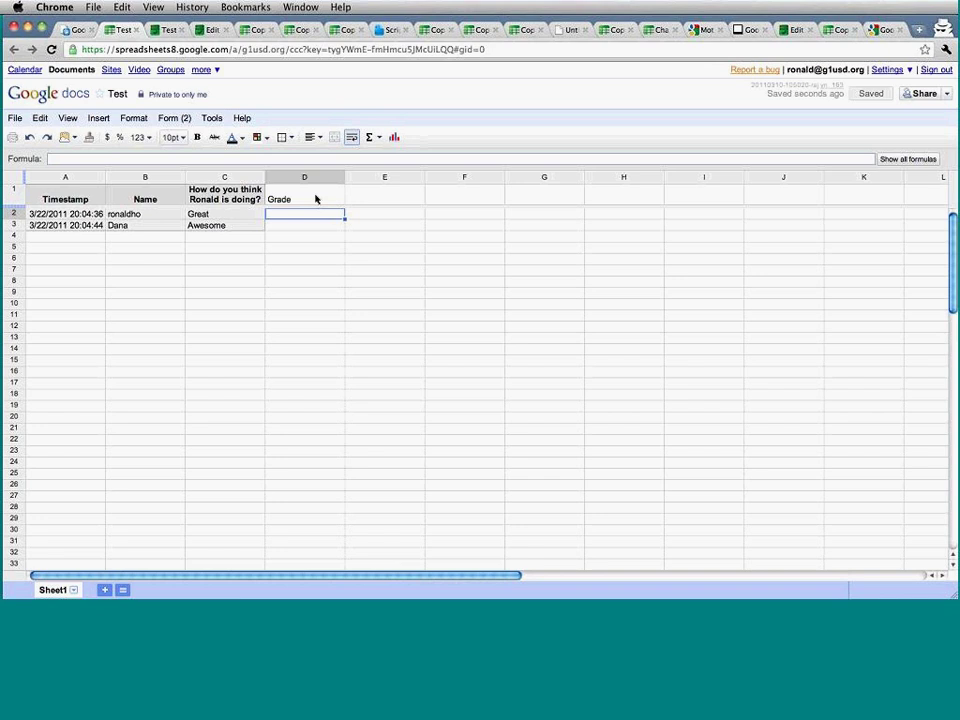
pyautogui.press('Left')
pyautogui.press('Left')
pyautogui.press('Left')
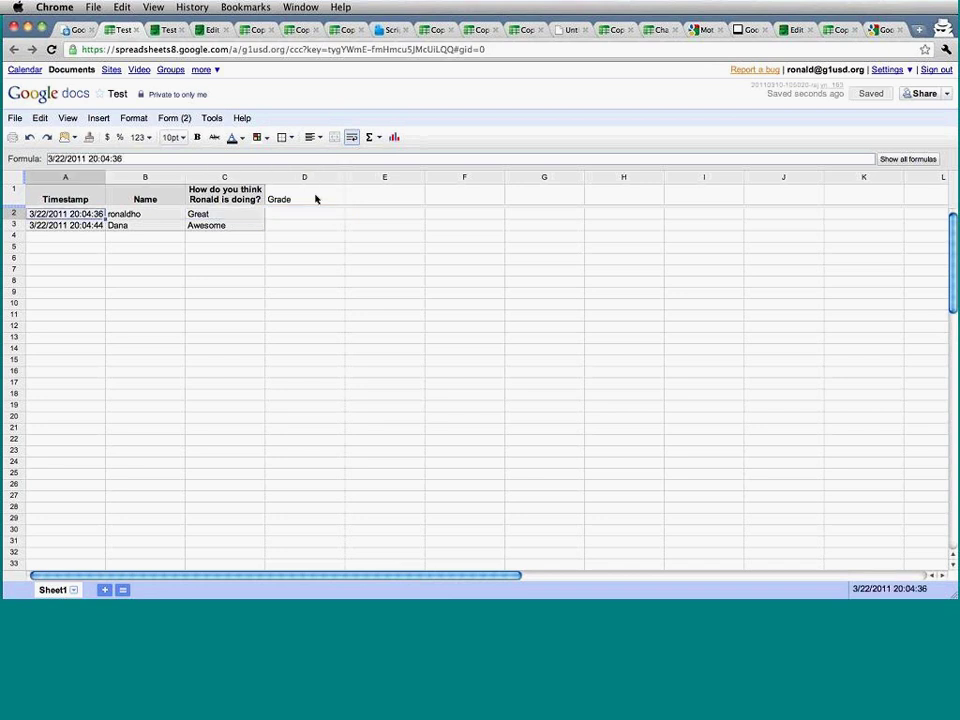
pyautogui.press('Right')
pyautogui.press('Right')
pyautogui.press('Right')
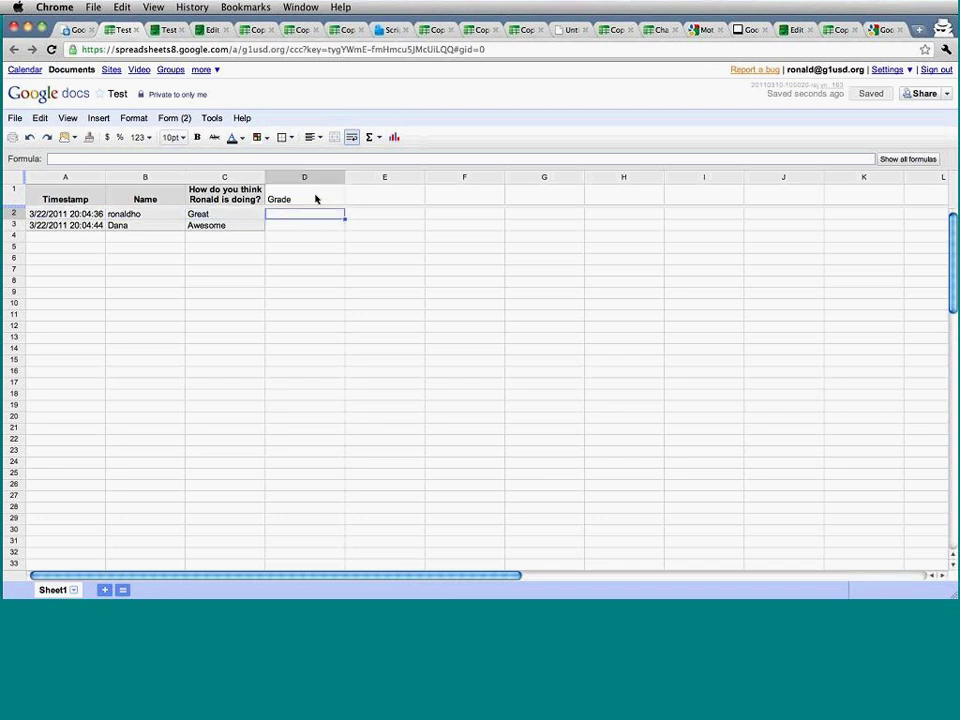
# Enter =if(C2="awesome",100,0) in D2 and drag it toward D3.
pyautogui.write('=')
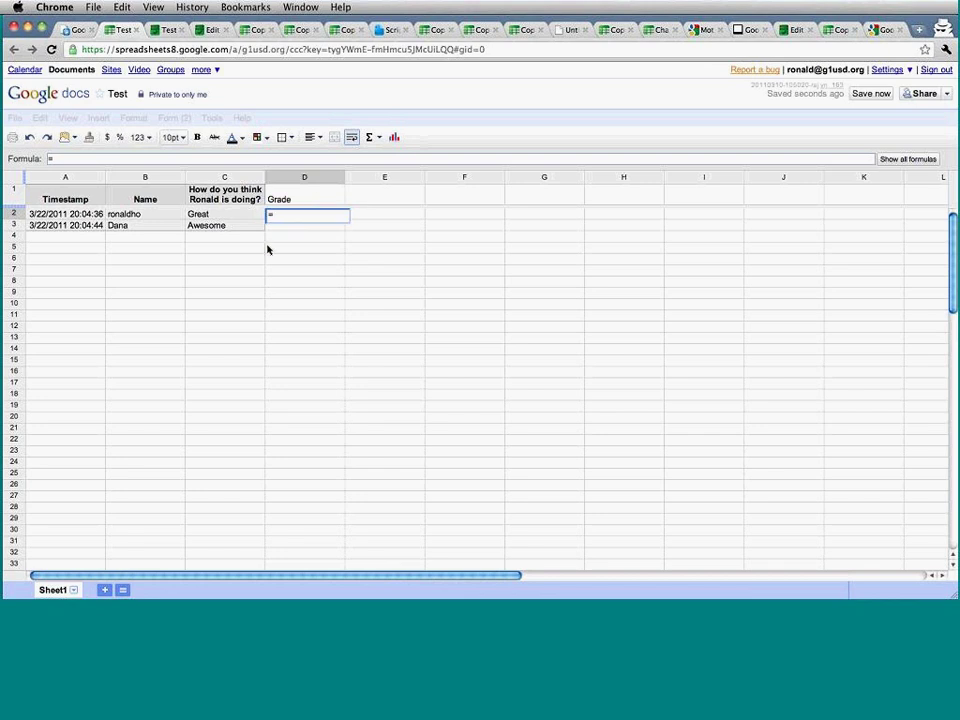
pyautogui.press('Escape')
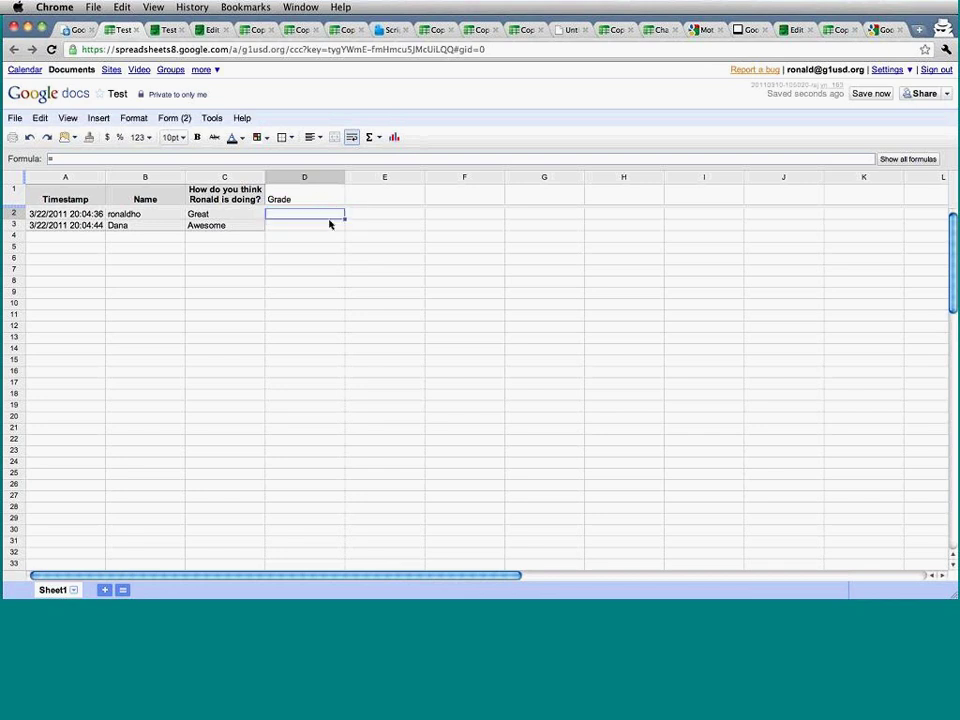
pyautogui.write('=if(')
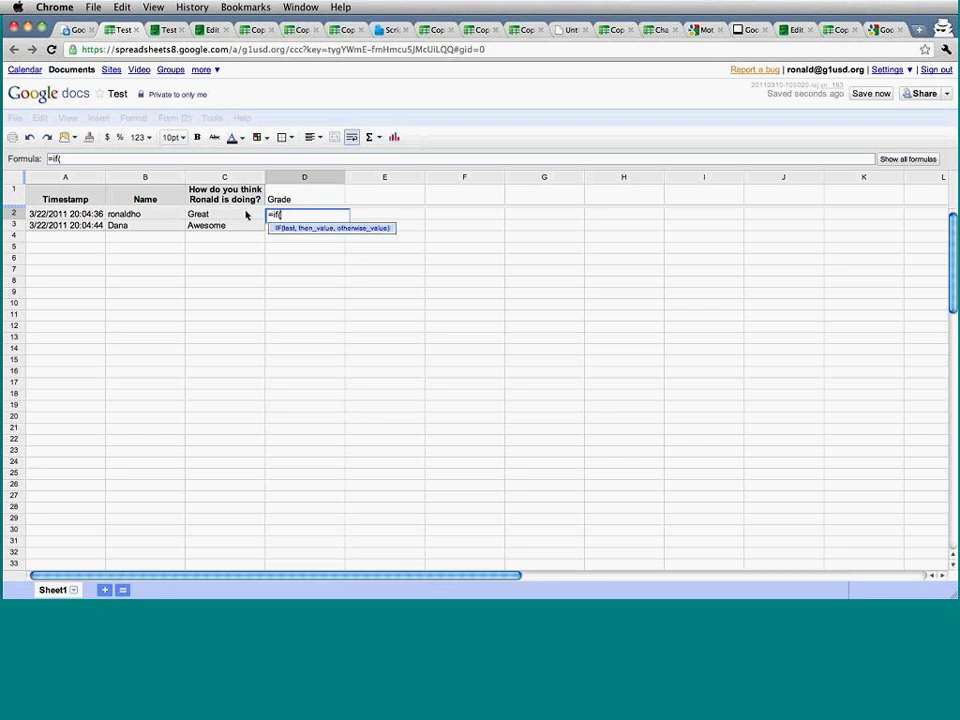
pyautogui.click(246, 214)
pyautogui.write('="awesome",')
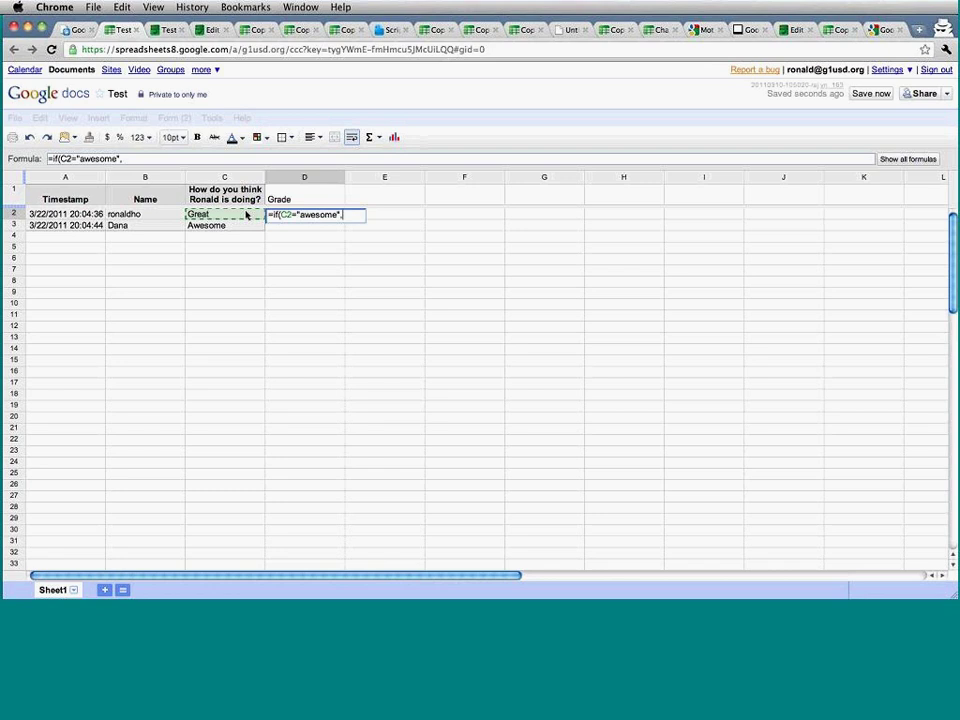
pyautogui.write('100,0)')
pyautogui.press('Return')
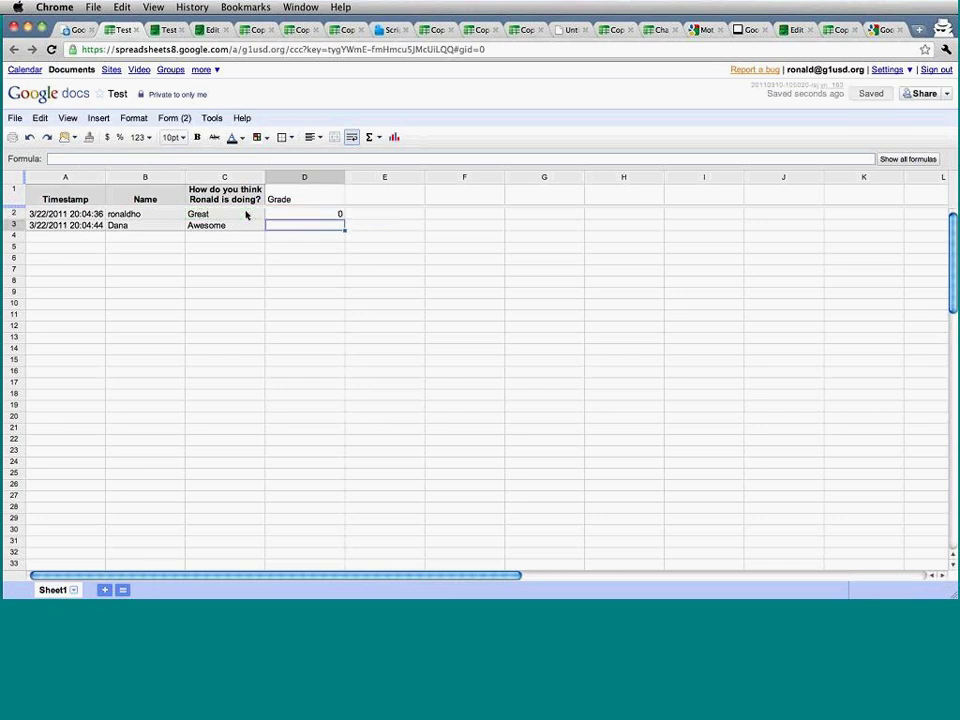
pyautogui.click(246, 214)
pyautogui.press('Right')
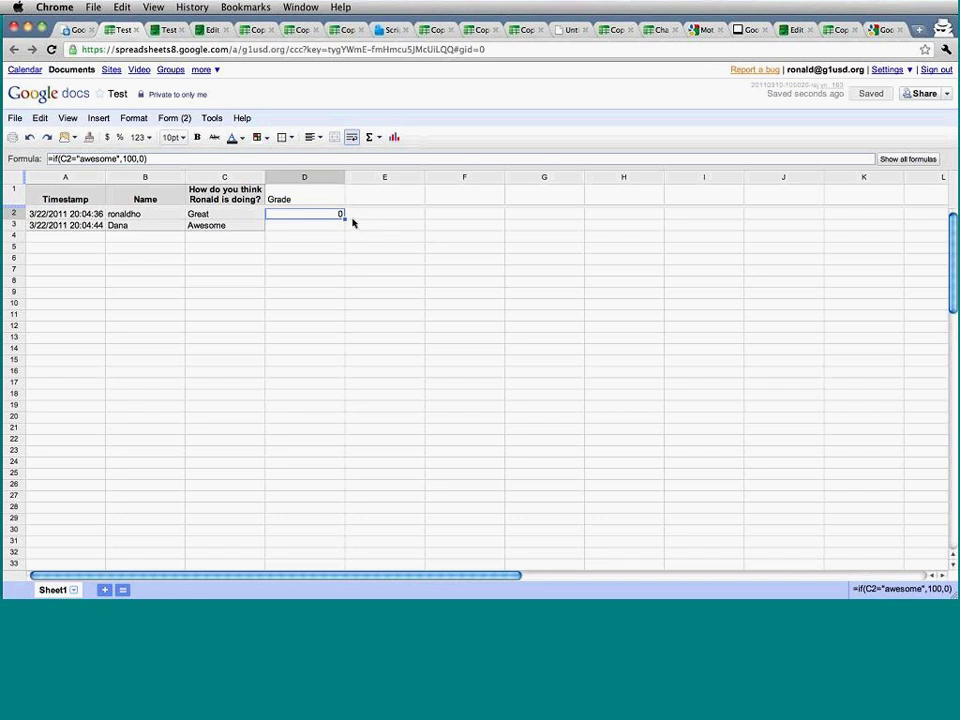
pyautogui.moveTo(344, 219); pyautogui.dragTo(340, 229)
# Fill the grading formula into D2 and D3, extending it down to row 18.
pyautogui.click(379, 268)
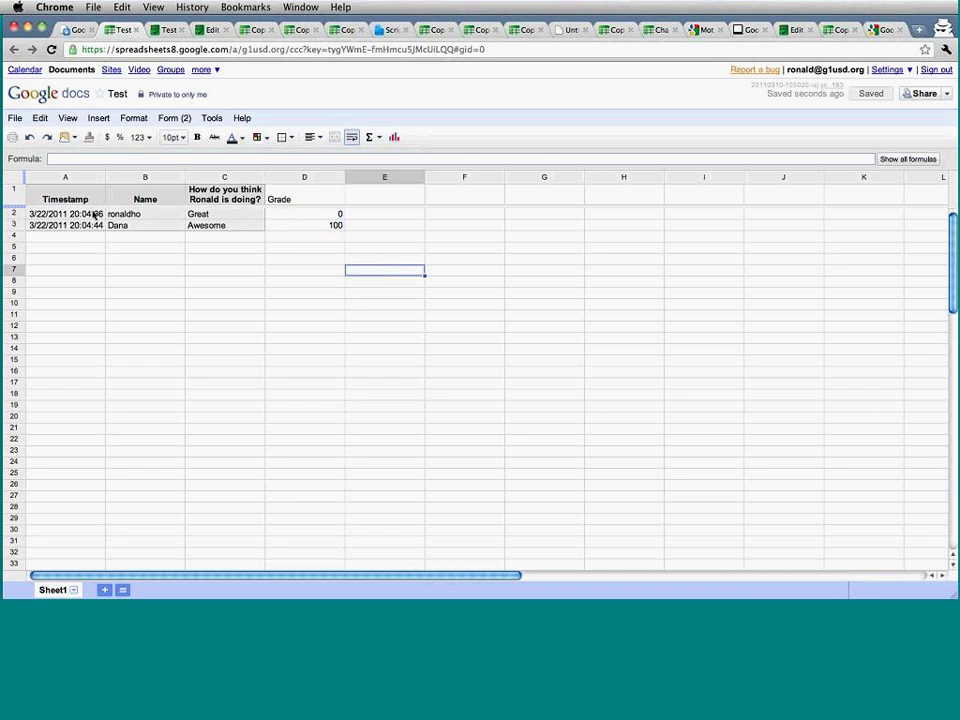
pyautogui.click(334, 226)
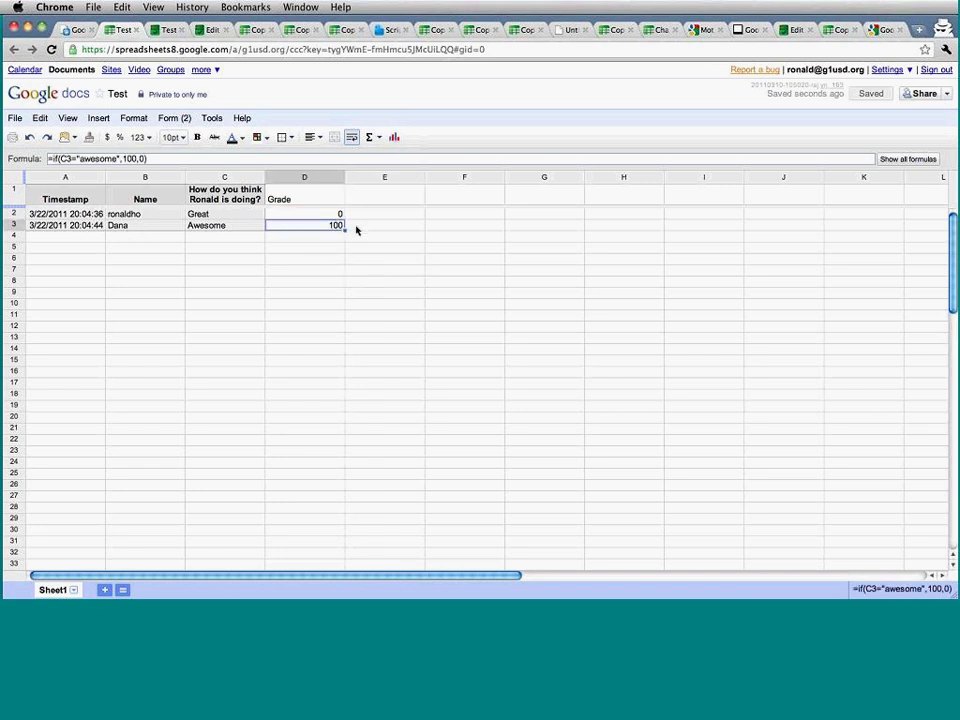
pyautogui.moveTo(344, 230); pyautogui.dragTo(345, 218)
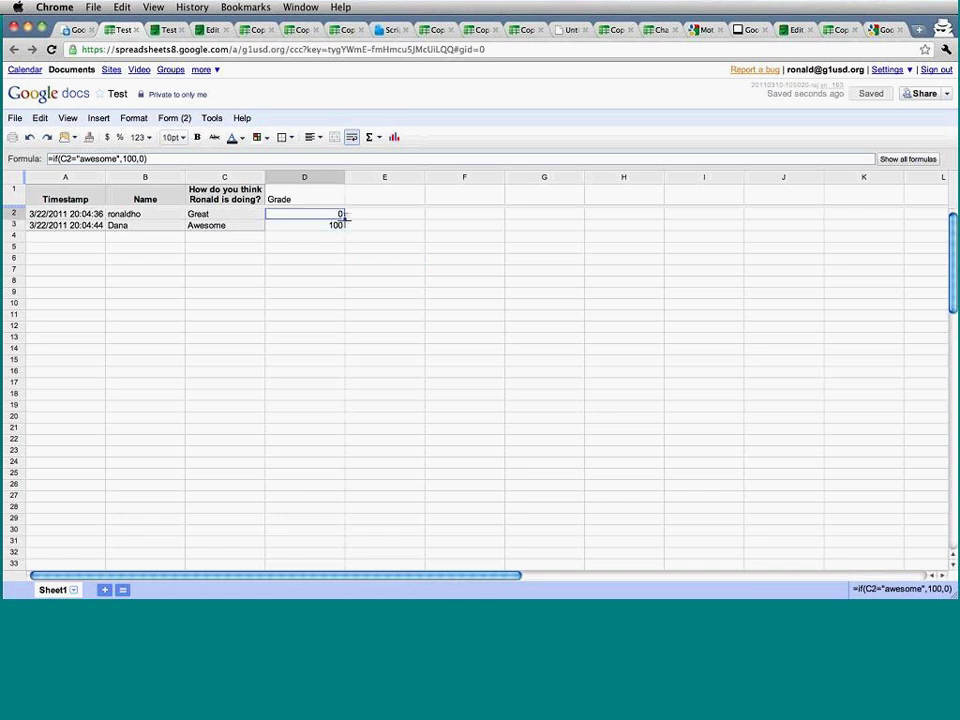
pyautogui.moveTo(344, 216); pyautogui.dragTo(323, 393)
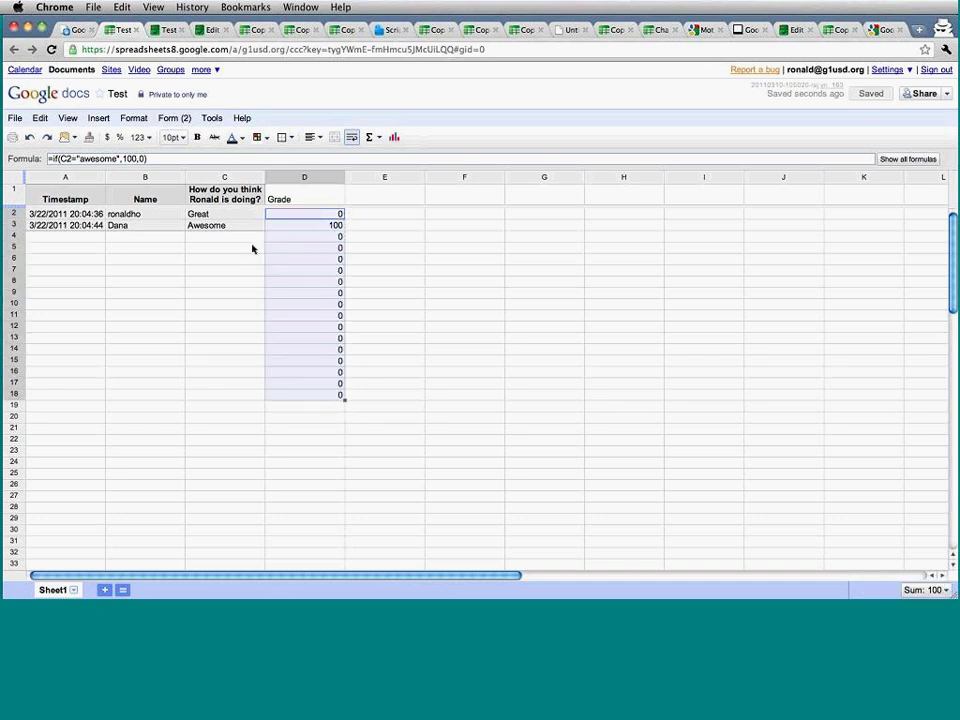
# Clear the extra grading formulas from D4:D18.
pyautogui.click(214, 237)
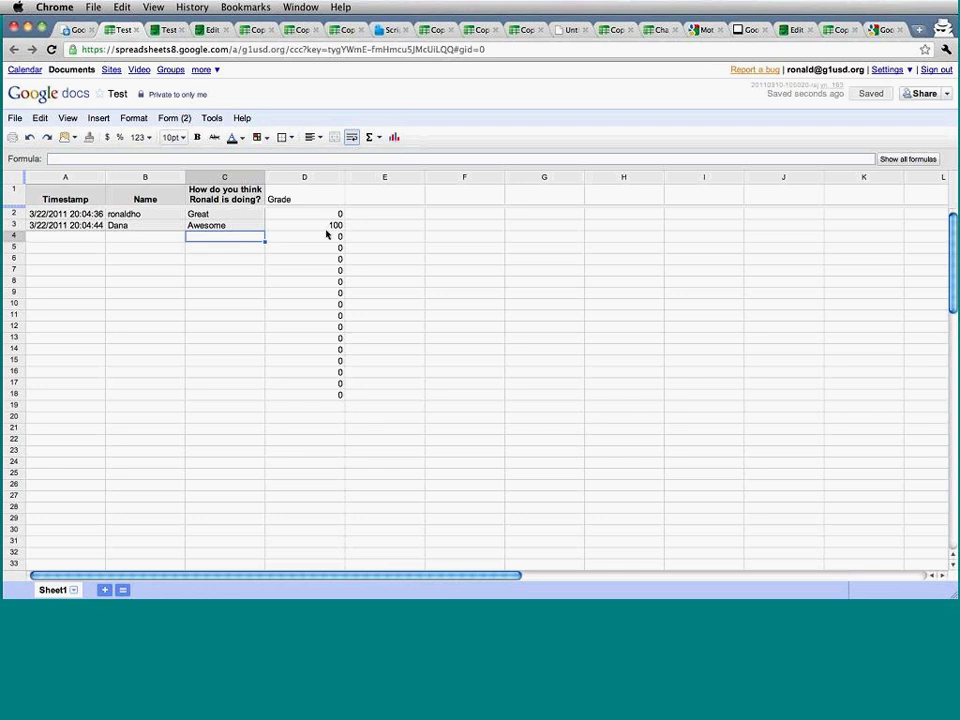
pyautogui.moveTo(332, 240); pyautogui.dragTo(313, 390)
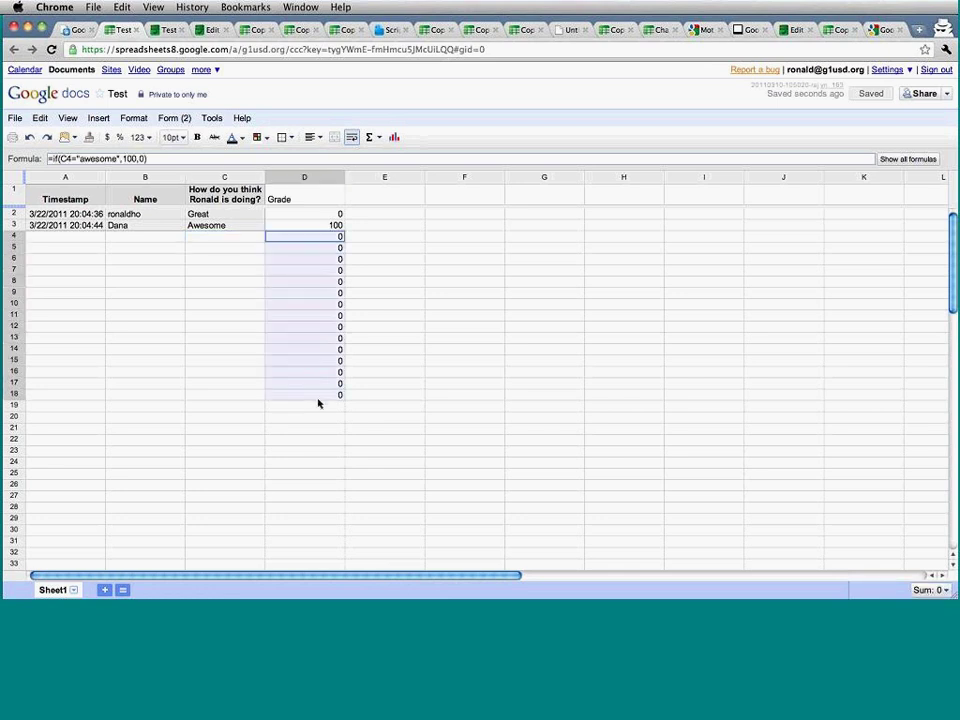
pyautogui.press('Delete')
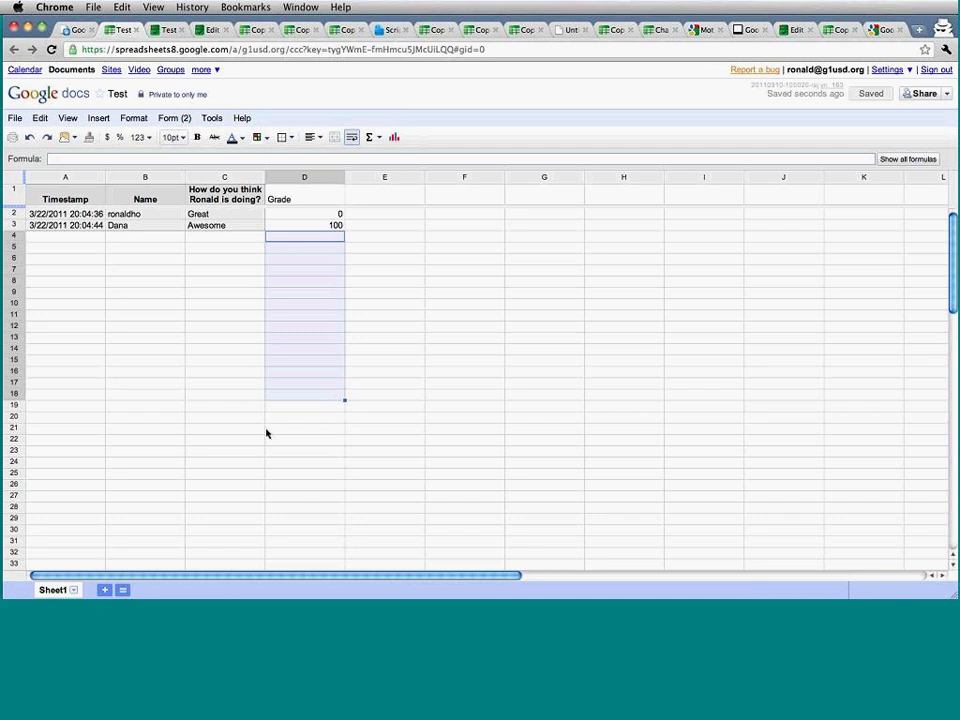
pyautogui.click(333, 219)
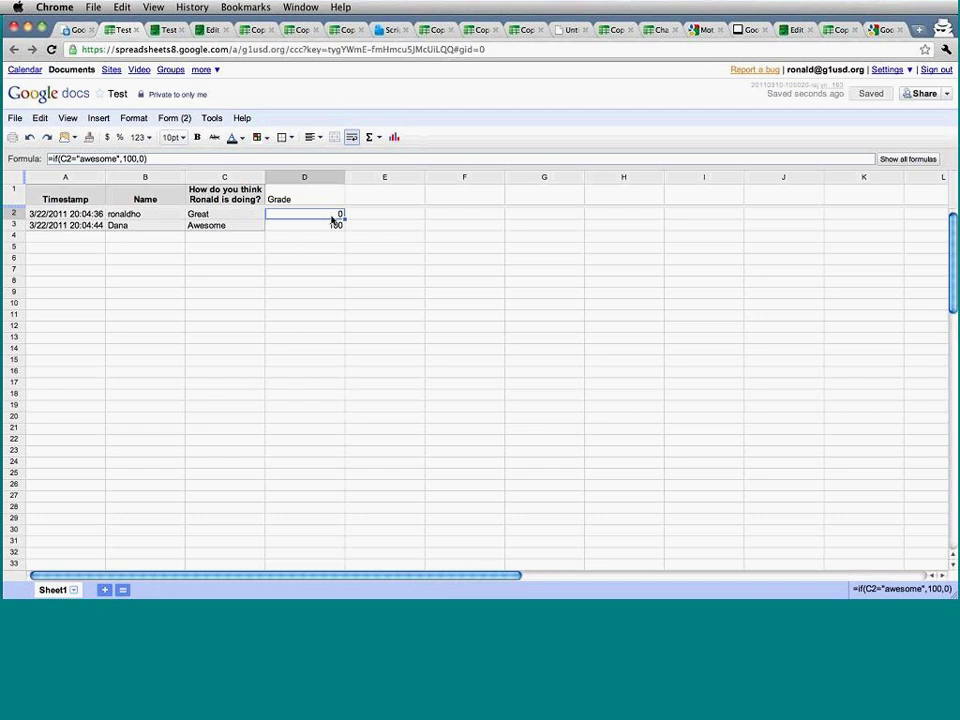
# Change the D1 header from Grade to 'Awesome'.
pyautogui.press('Up')
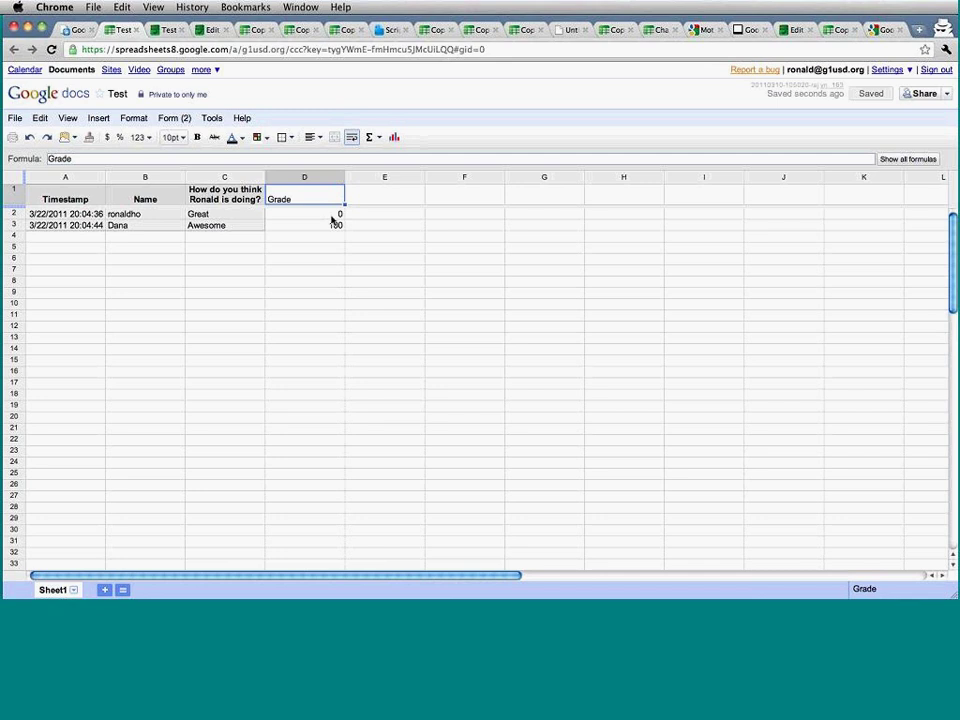
pyautogui.write('Awesome')
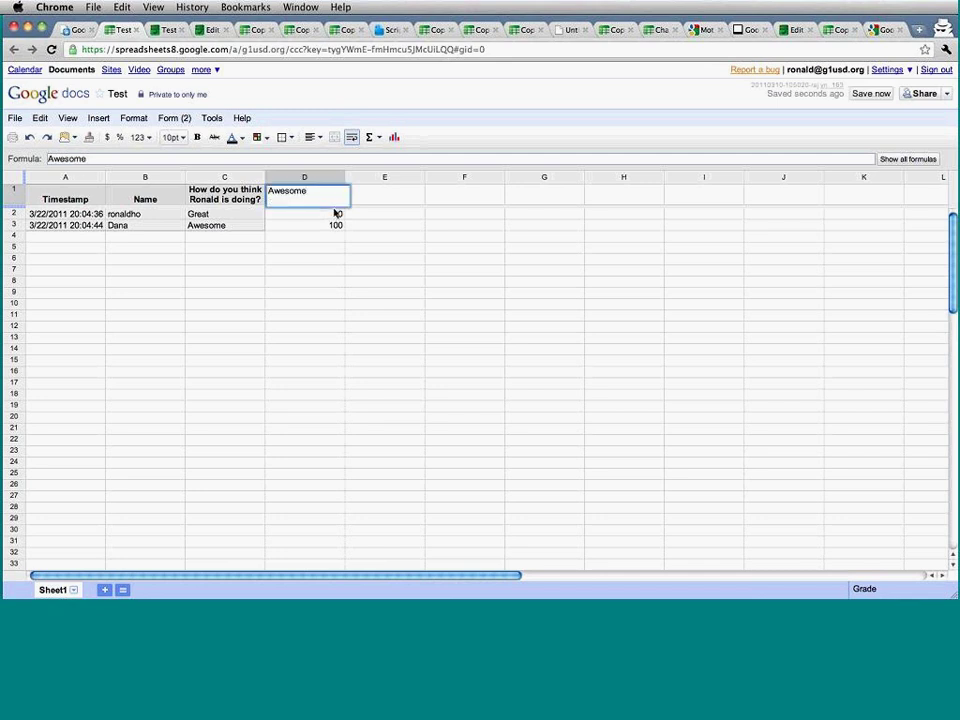
pyautogui.press('Return')
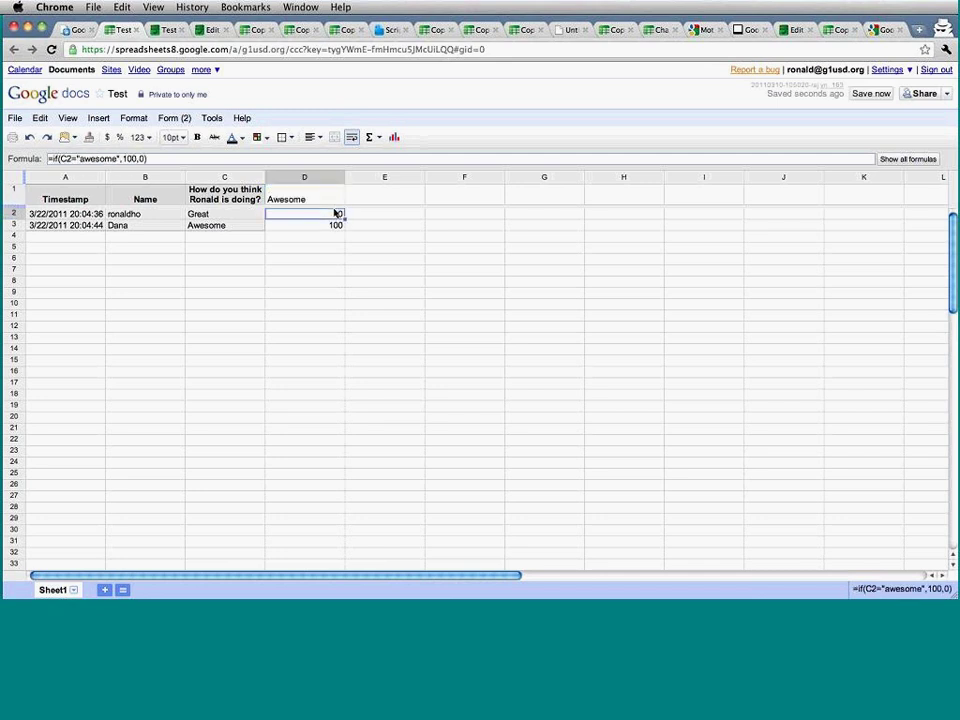
pyautogui.press('Up')
pyautogui.press('Down')
# Replace the D2 grade formula with =if(C2=D1,100,0).
pyautogui.write('=')
pyautogui.press('Escape')
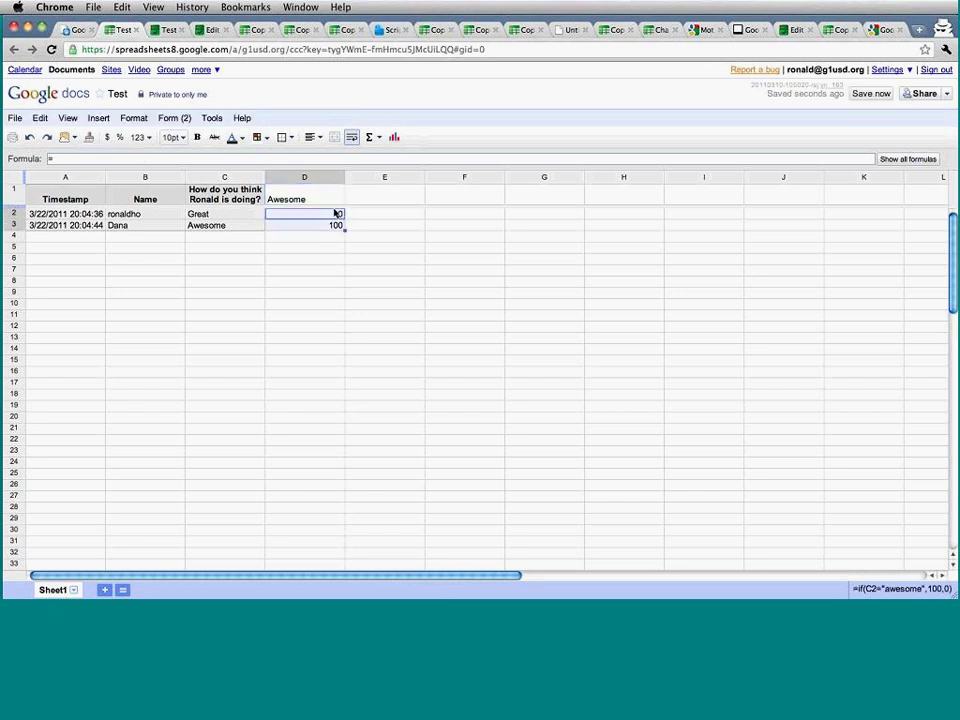
pyautogui.press('Delete')
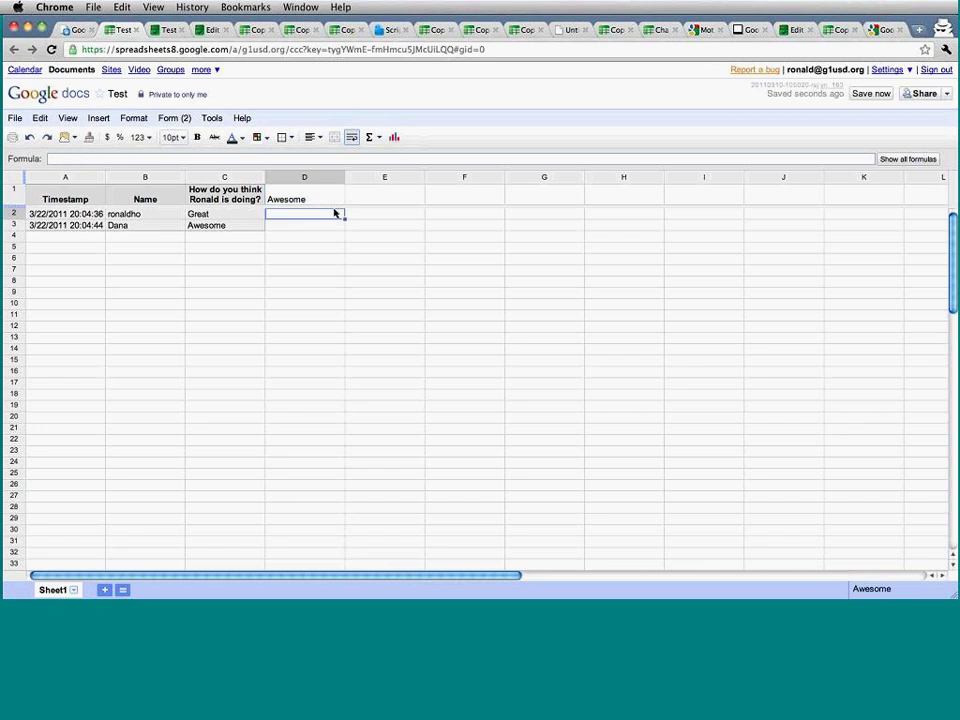
pyautogui.write('=if')
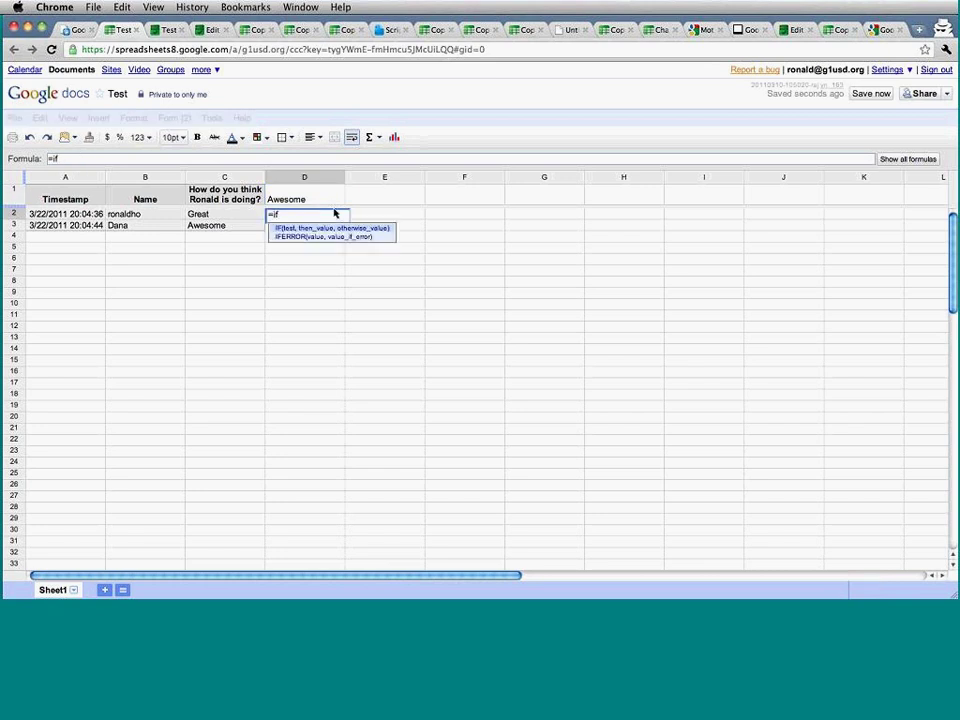
pyautogui.write('(')
pyautogui.click(249, 220)
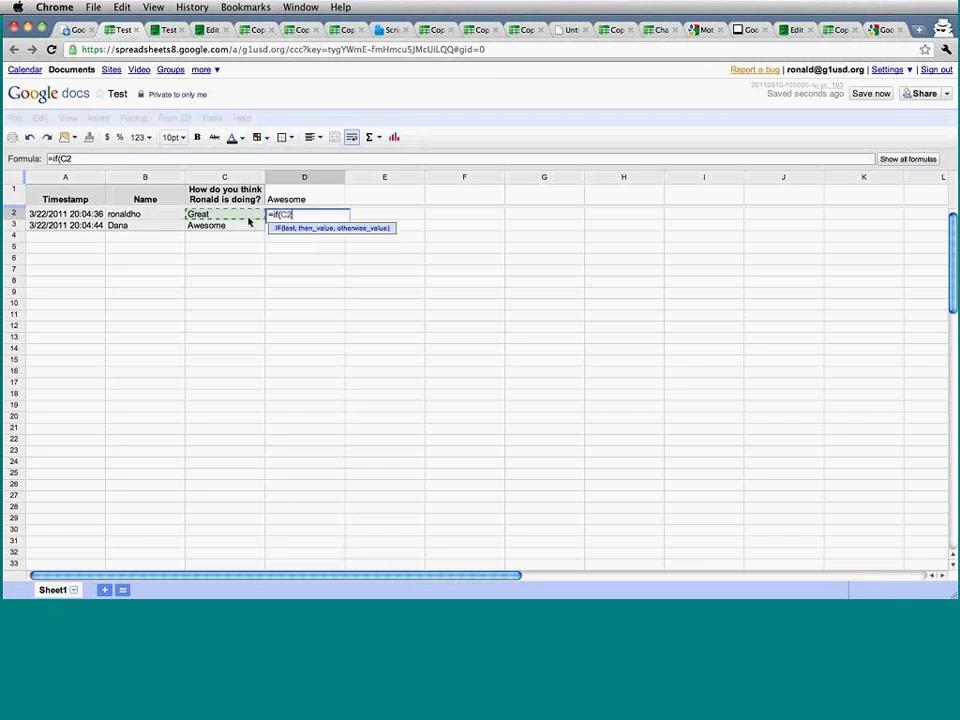
pyautogui.write('=')
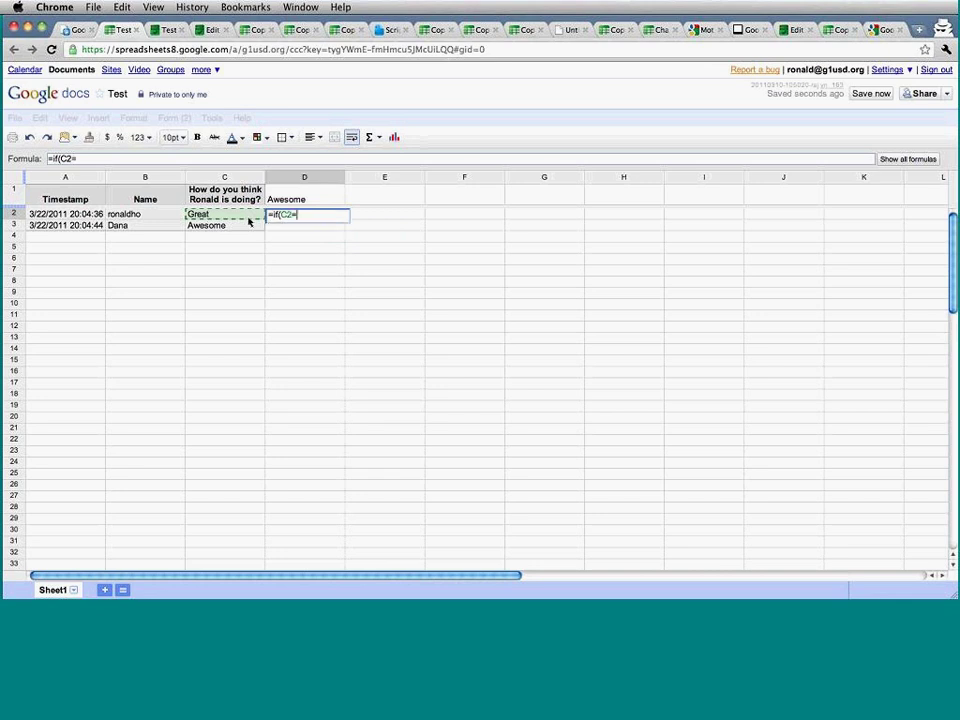
pyautogui.click(299, 197)
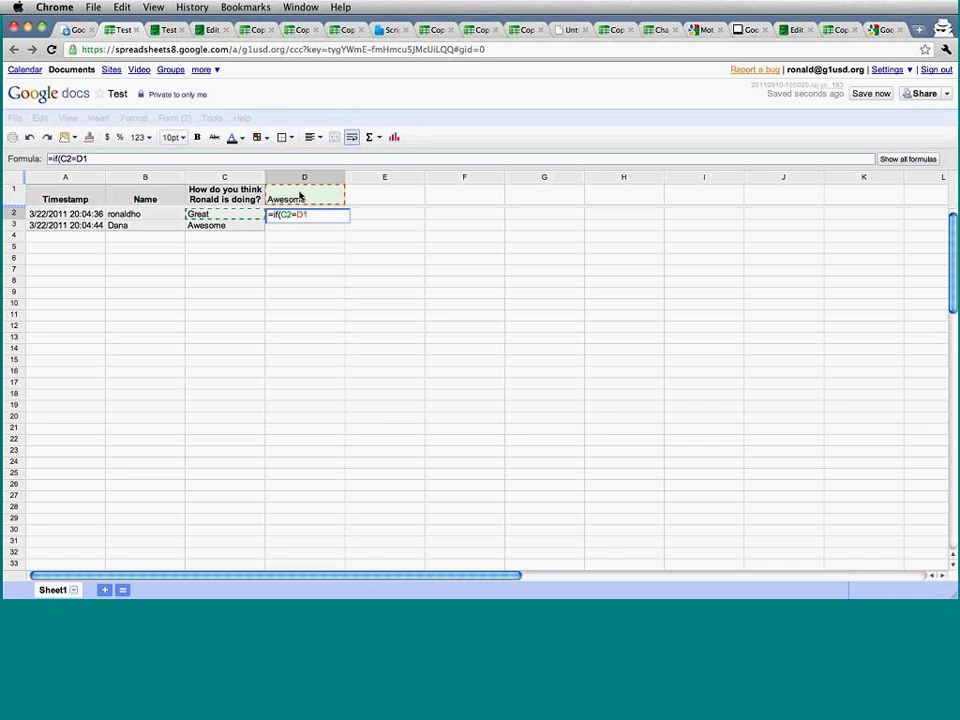
pyautogui.write(',100,0)')
pyautogui.press('Return')
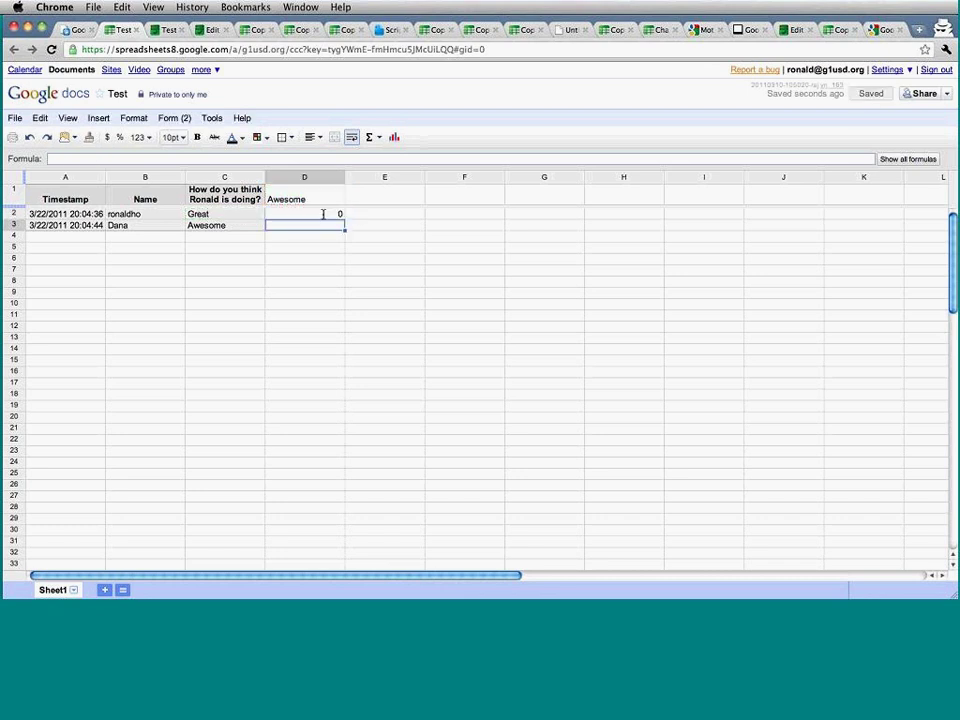
# Copy the new grade formula from D2 down to D3.
pyautogui.click(338, 214)
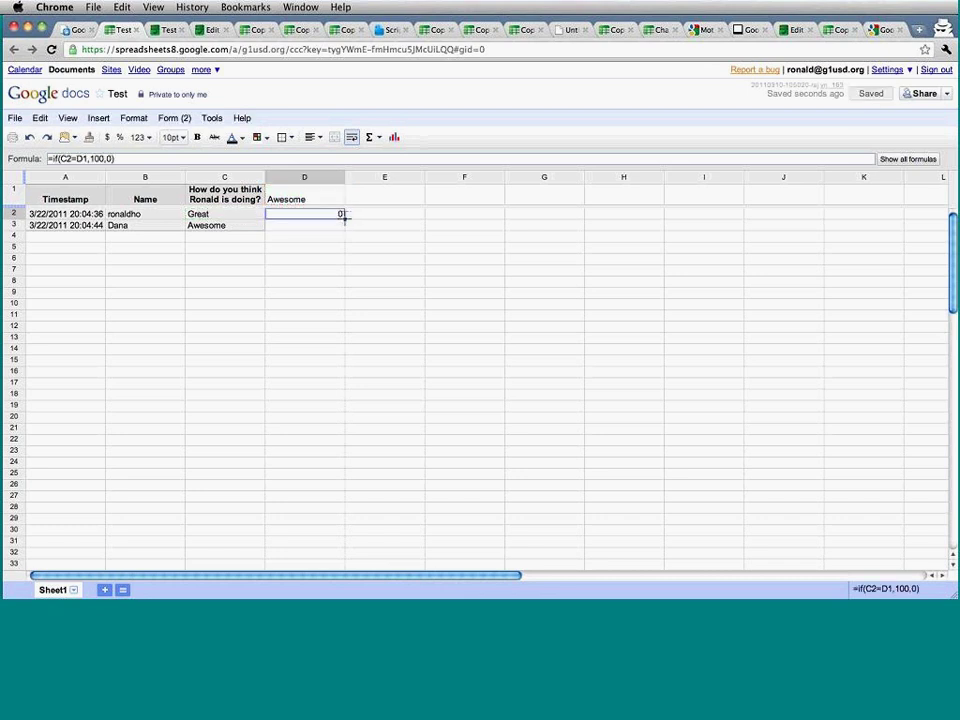
pyautogui.moveTo(343, 216); pyautogui.dragTo(354, 253)
pyautogui.click(354, 250)
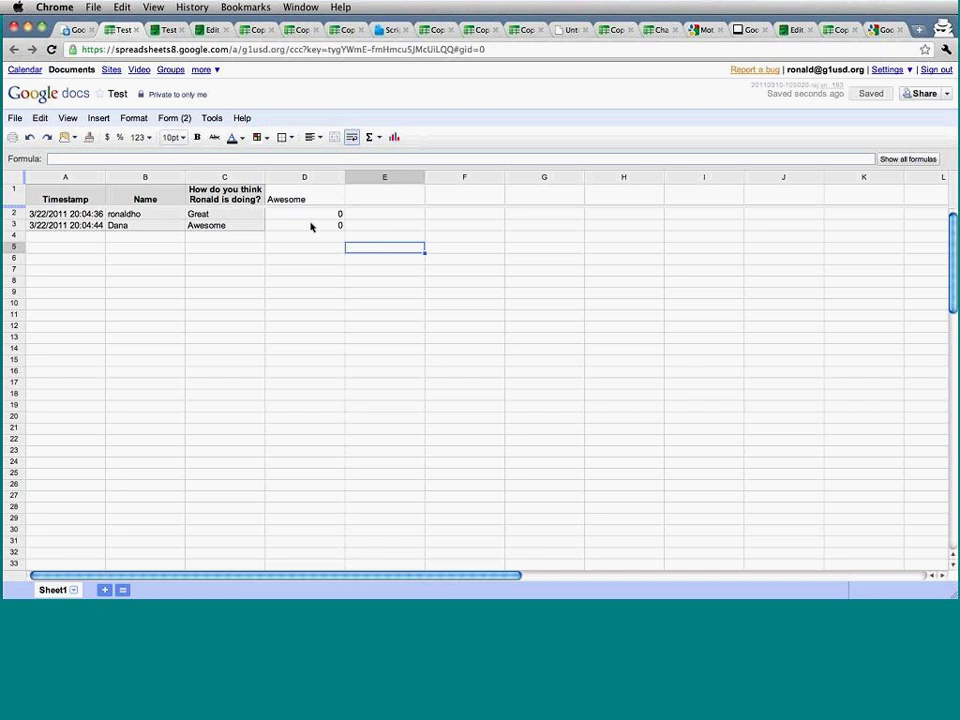
pyautogui.click(310, 227)
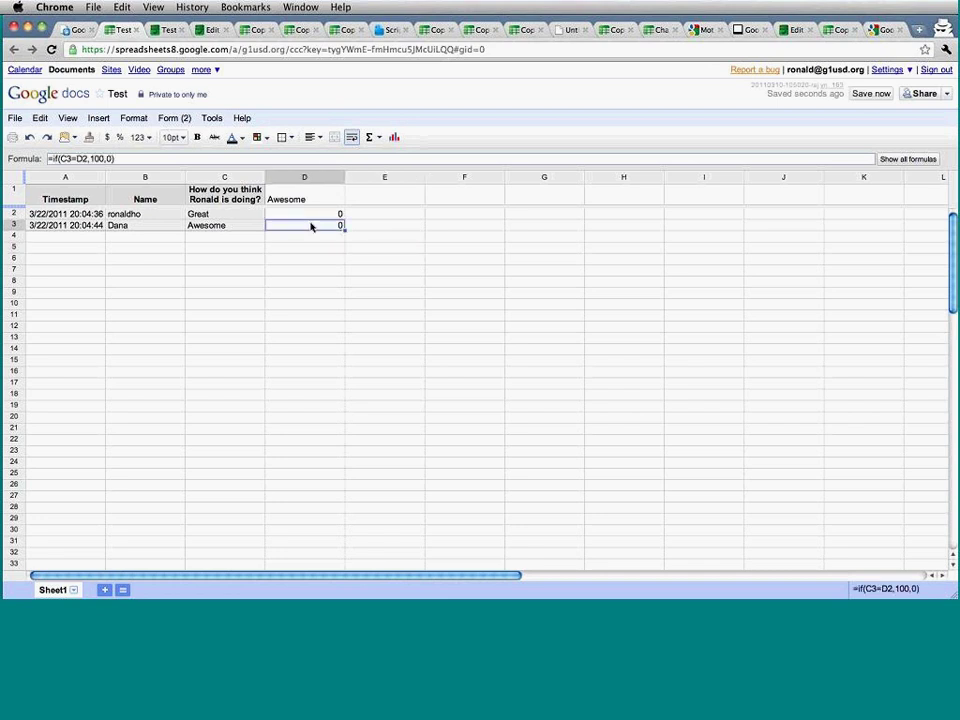
# Fix D3's formula so its D1 reference is absolute.
pyautogui.doubleClick(310, 226)
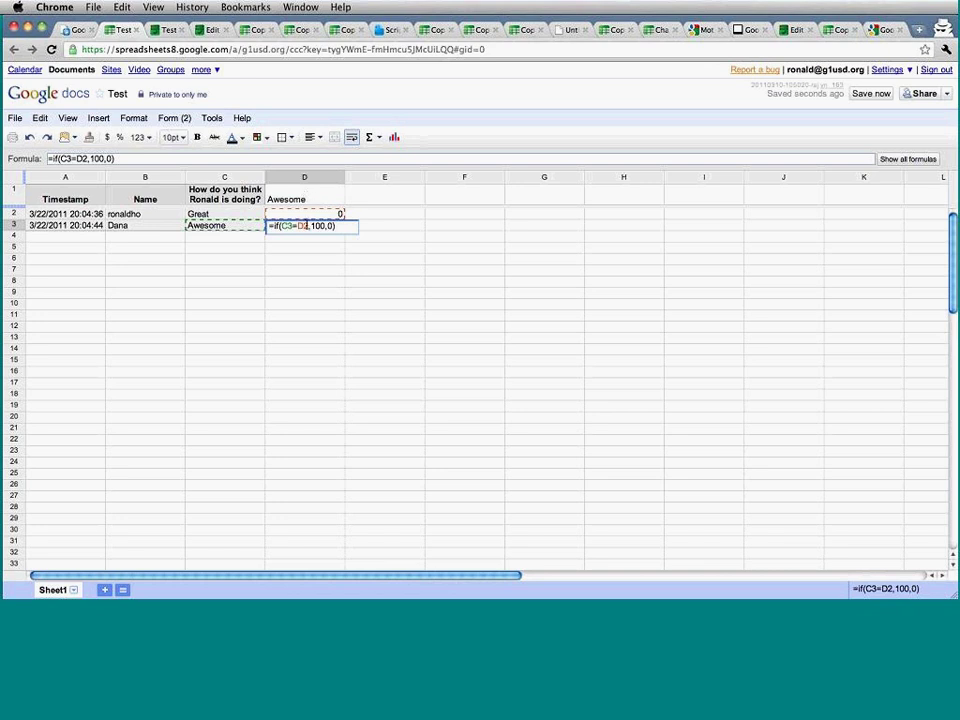
pyautogui.press('BackSpace')
pyautogui.write('1')
pyautogui.write('$')
pyautogui.press('Right')
pyautogui.write('$')
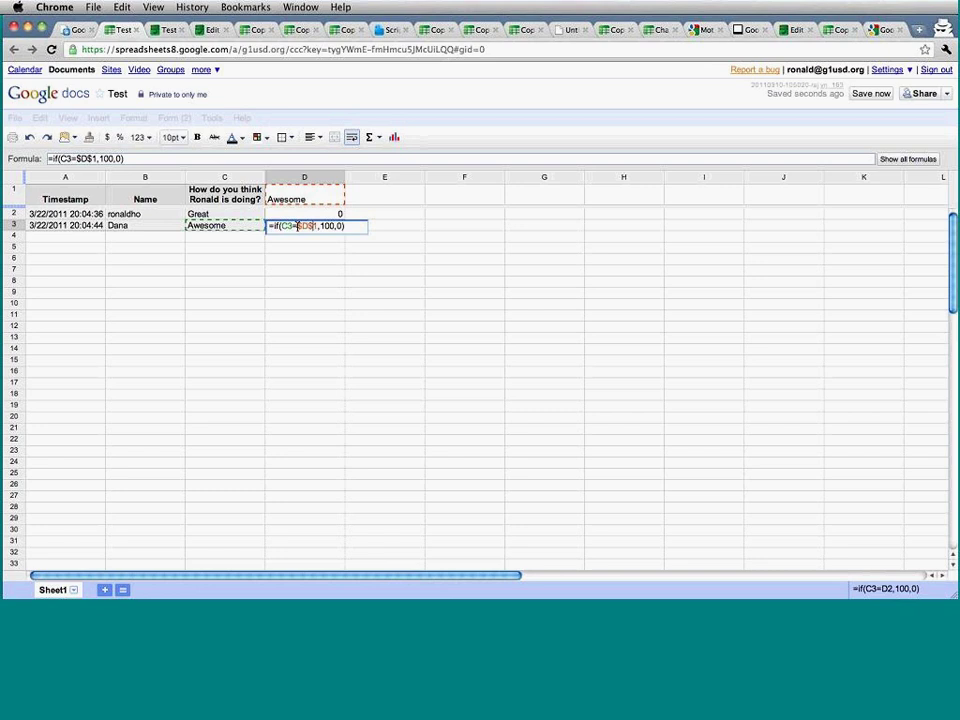
pyautogui.press('Return')
# Clear the grade formulas from D2:D3.
pyautogui.press('Up')
pyautogui.press('Up')
pyautogui.press('Return')
pyautogui.press('Escape')
pyautogui.press('Delete')
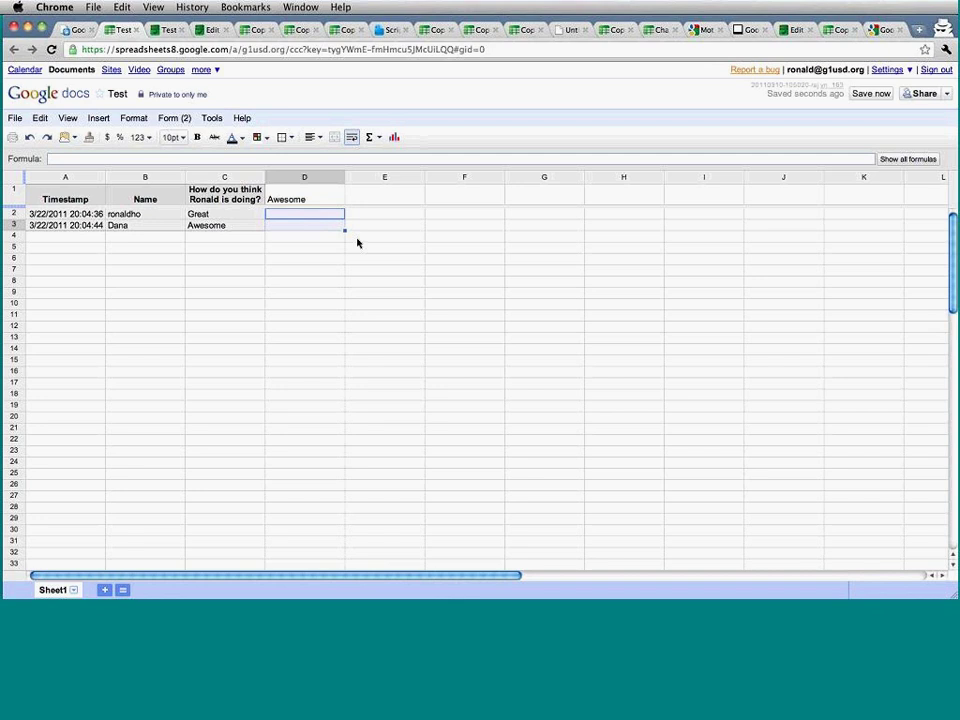
# Enter =if(C2=$D$1,100,0) in D2.
pyautogui.write('=if(')
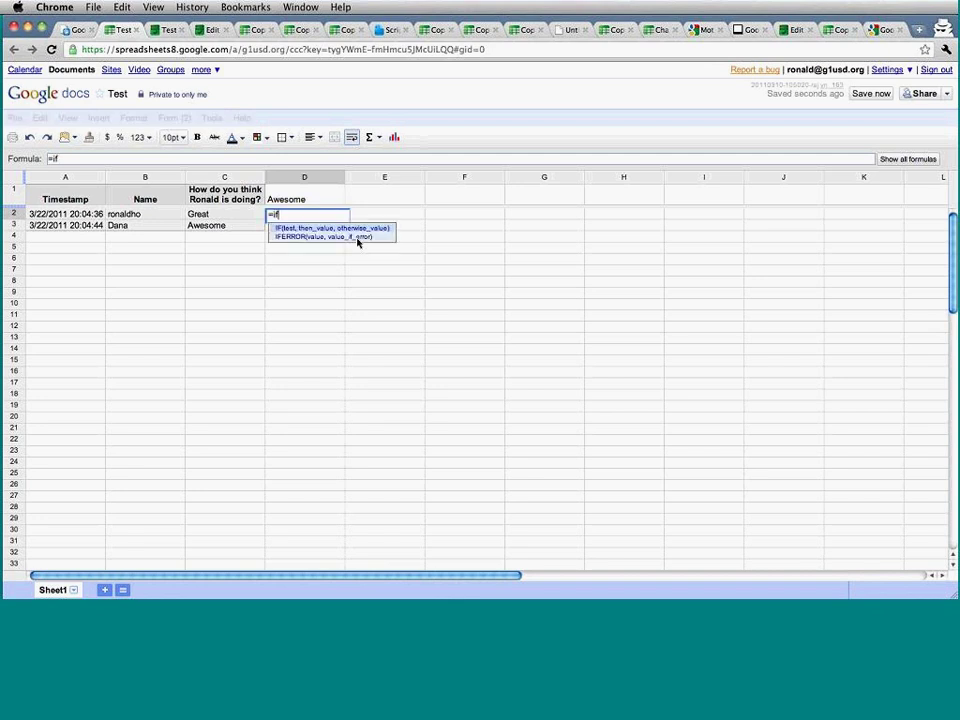
pyautogui.click(253, 214)
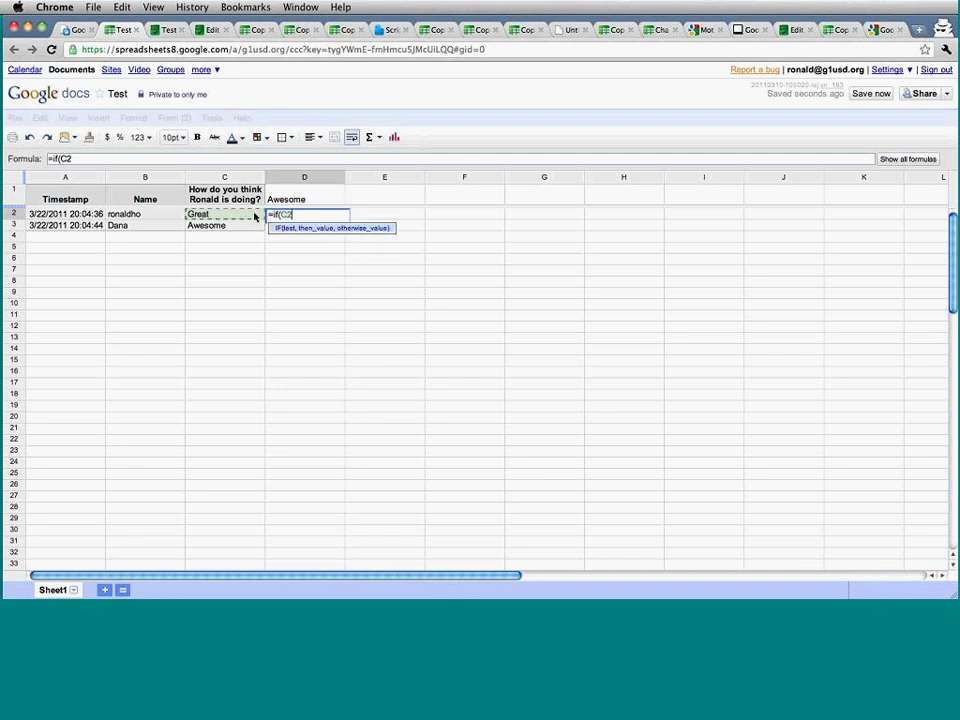
pyautogui.write('=')
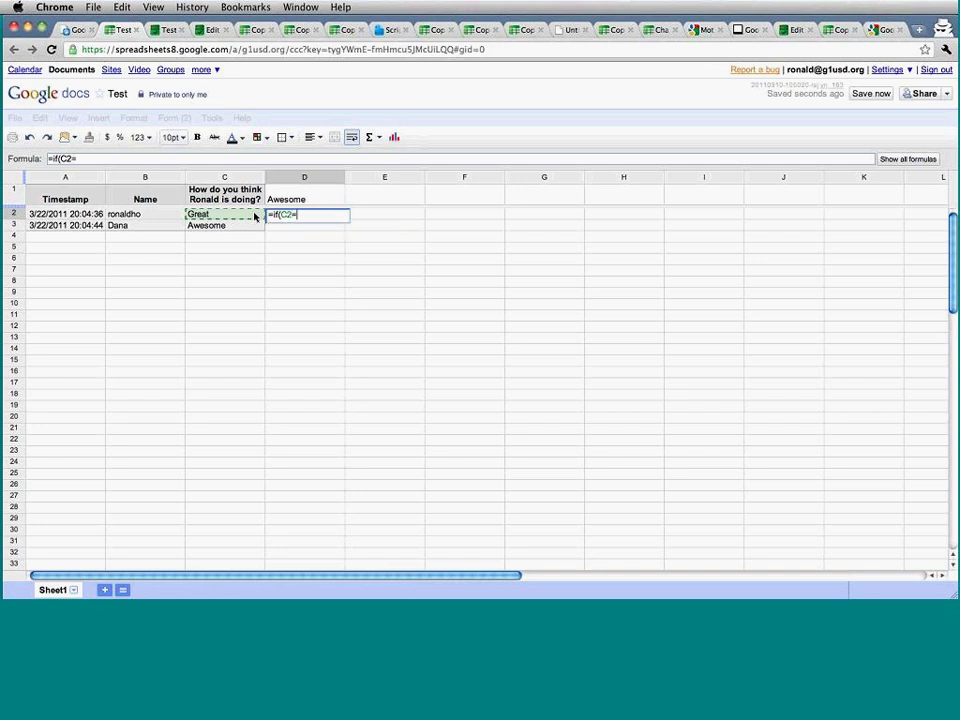
pyautogui.click(302, 195)
pyautogui.press('Right')
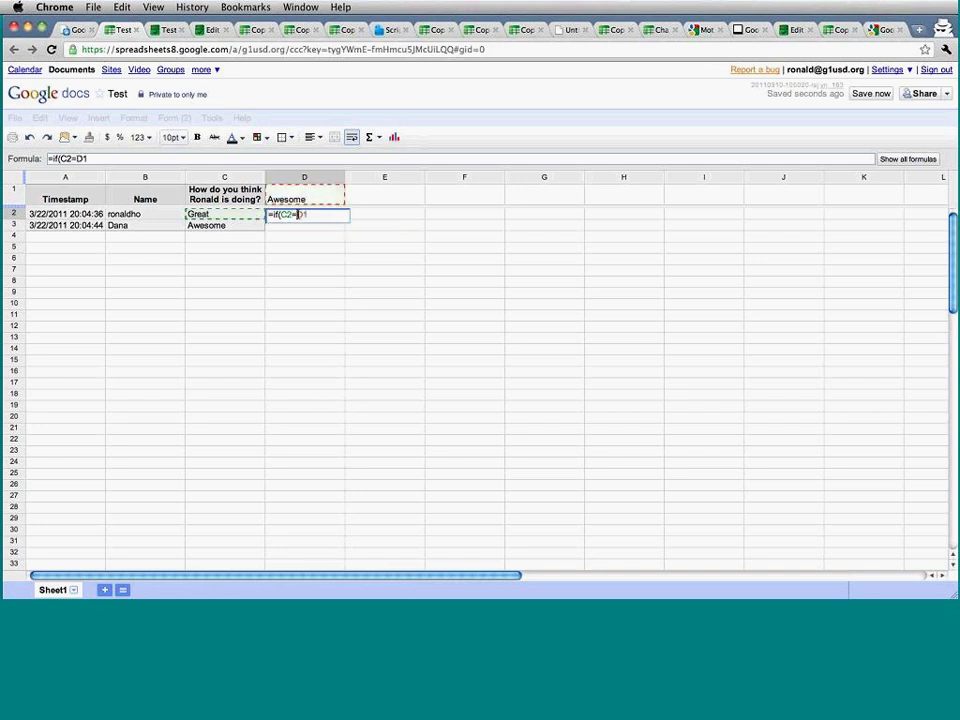
pyautogui.press('BackSpace')
pyautogui.press('BackSpace')
pyautogui.write('$')
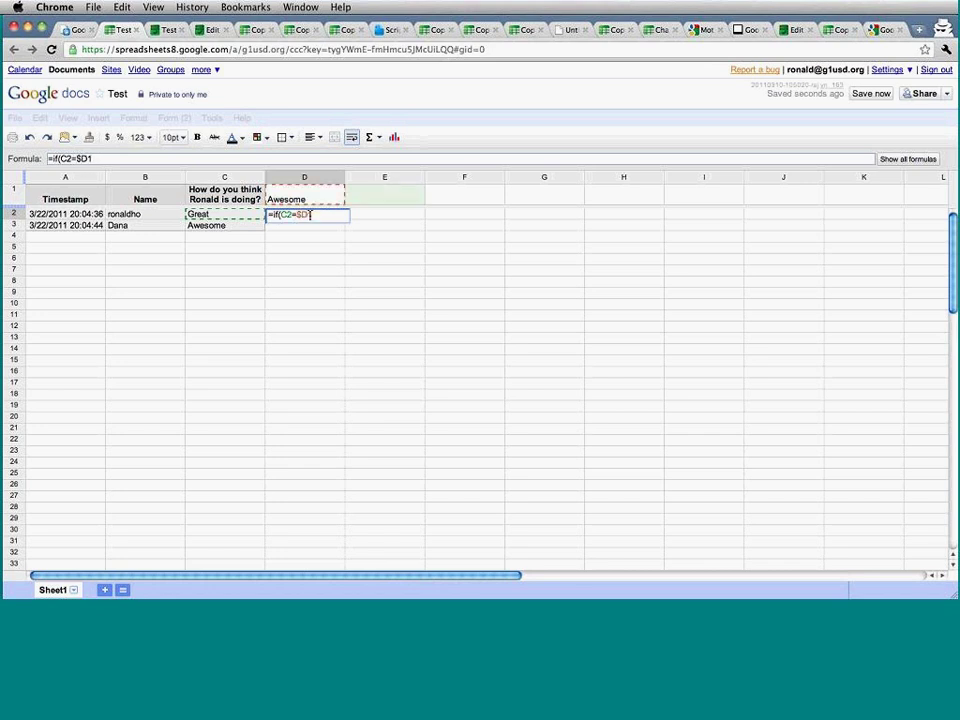
pyautogui.press('Right')
pyautogui.write('$1')
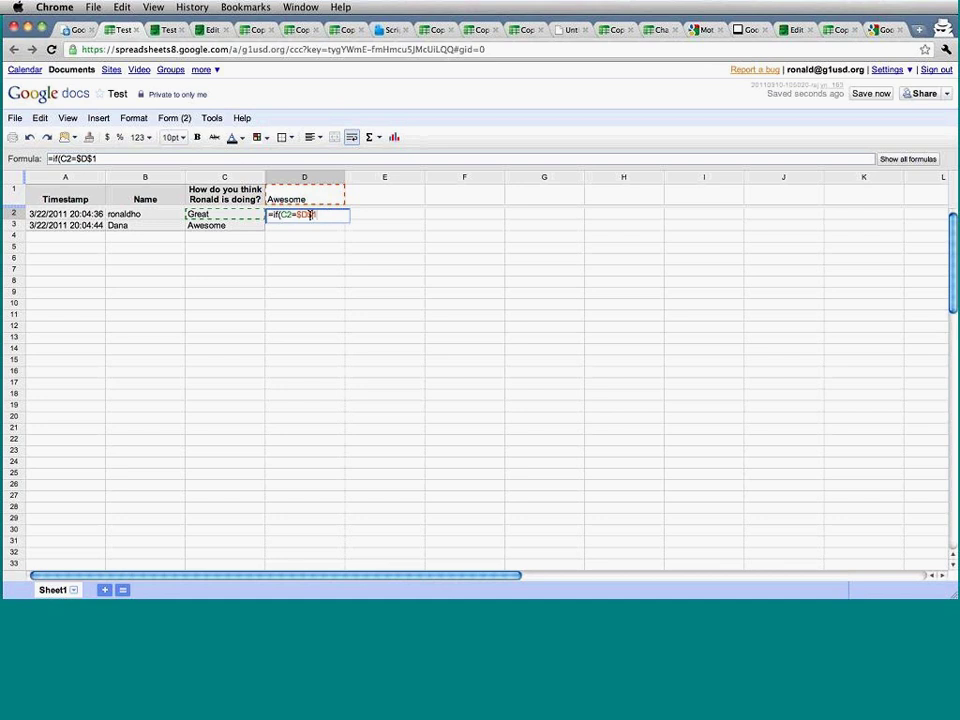
pyautogui.write(',100,0)')
pyautogui.press('Return')
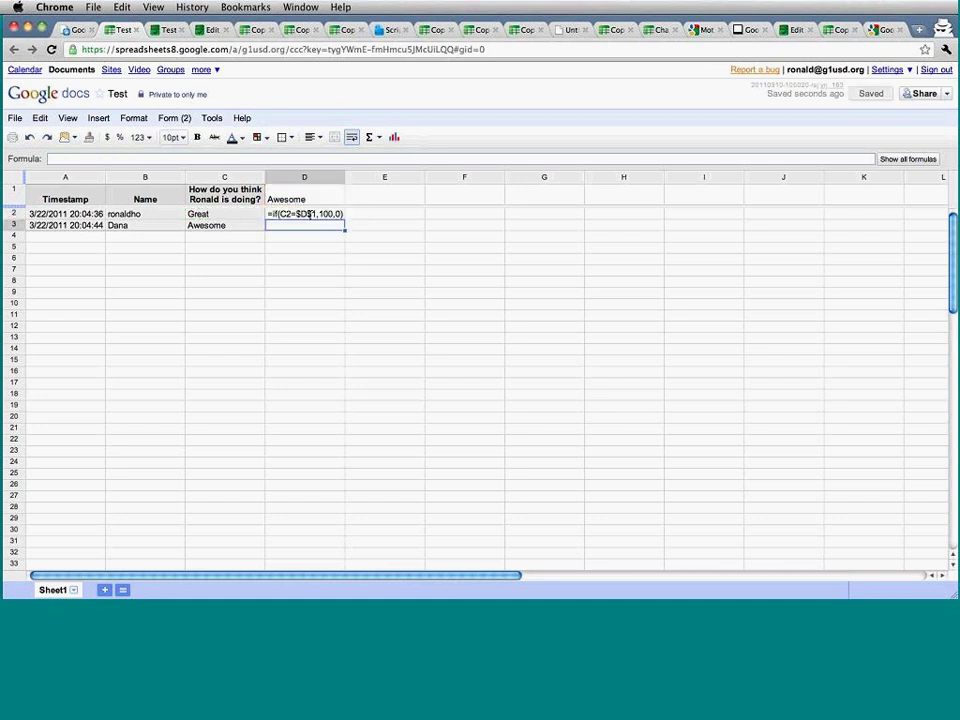
# Copy the formula to D3, check both formulas, then return to the Script for Demo notes.
pyautogui.click(333, 216)
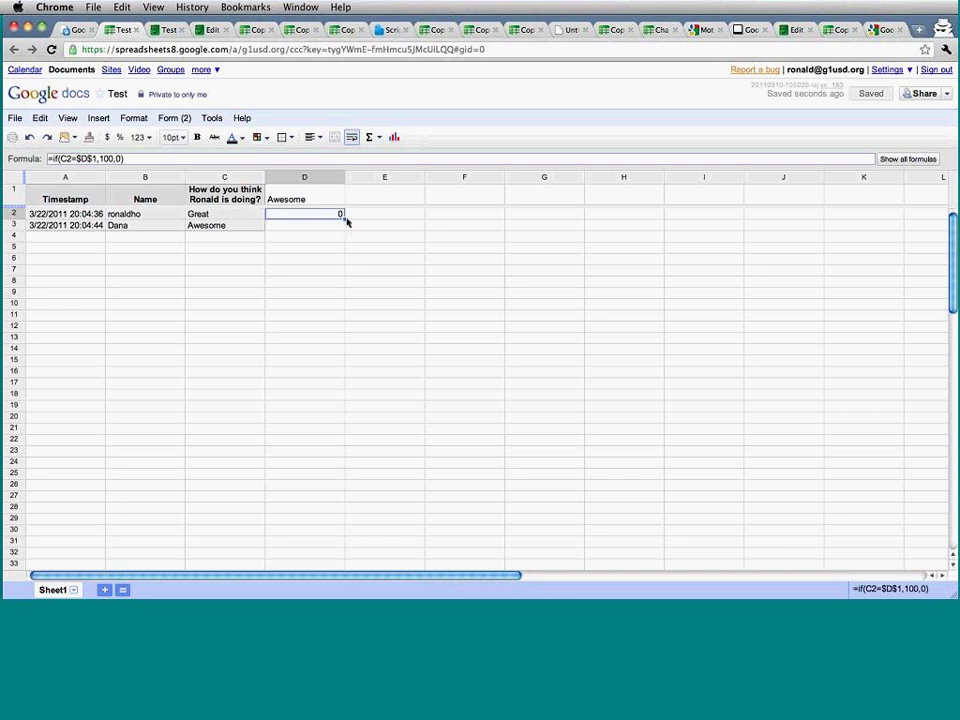
pyautogui.moveTo(344, 219); pyautogui.dragTo(338, 228)
pyautogui.click(336, 240)
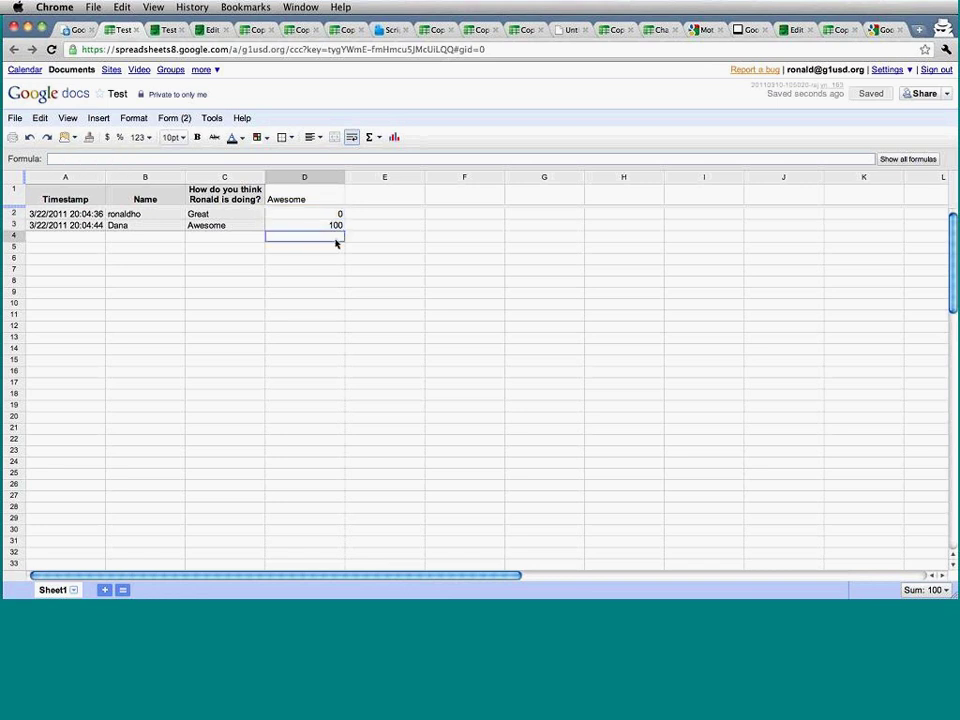
pyautogui.doubleClick(334, 227)
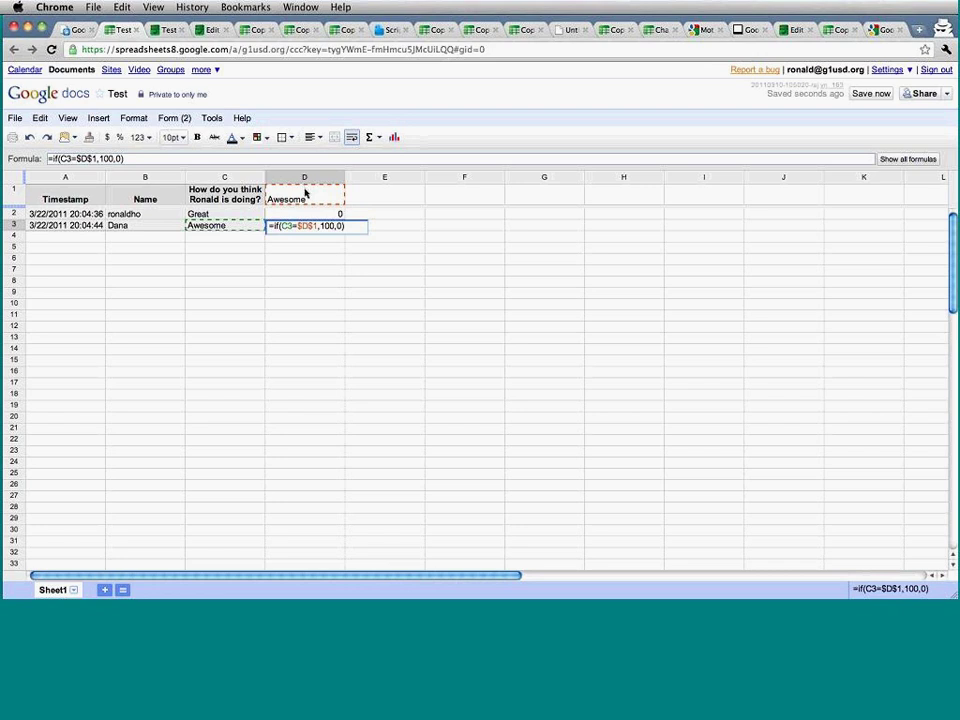
pyautogui.click(303, 192)
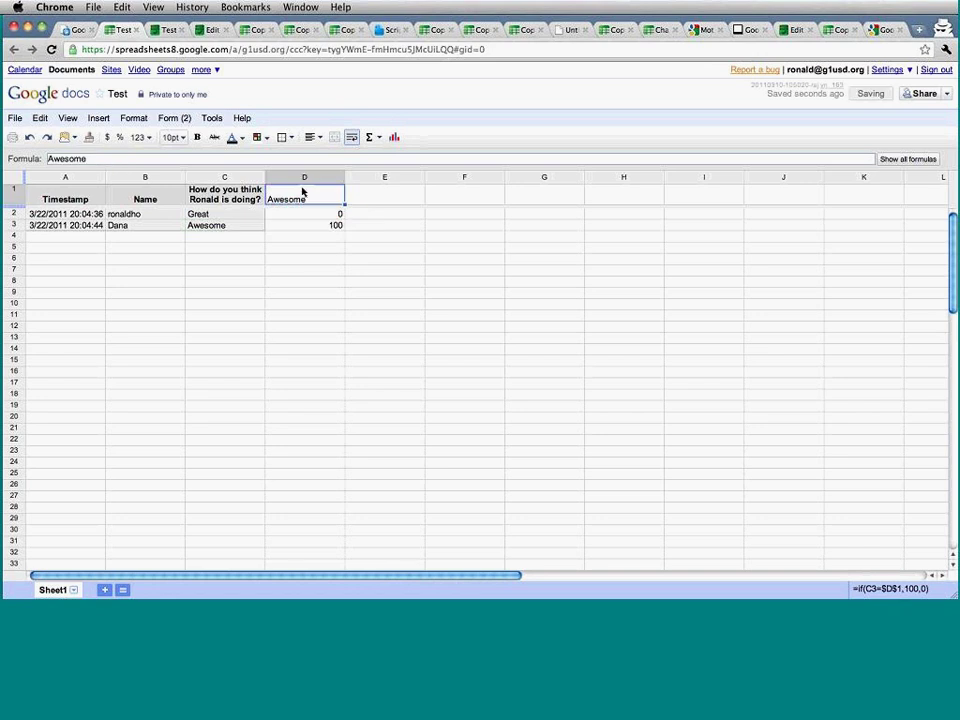
pyautogui.doubleClick(322, 213)
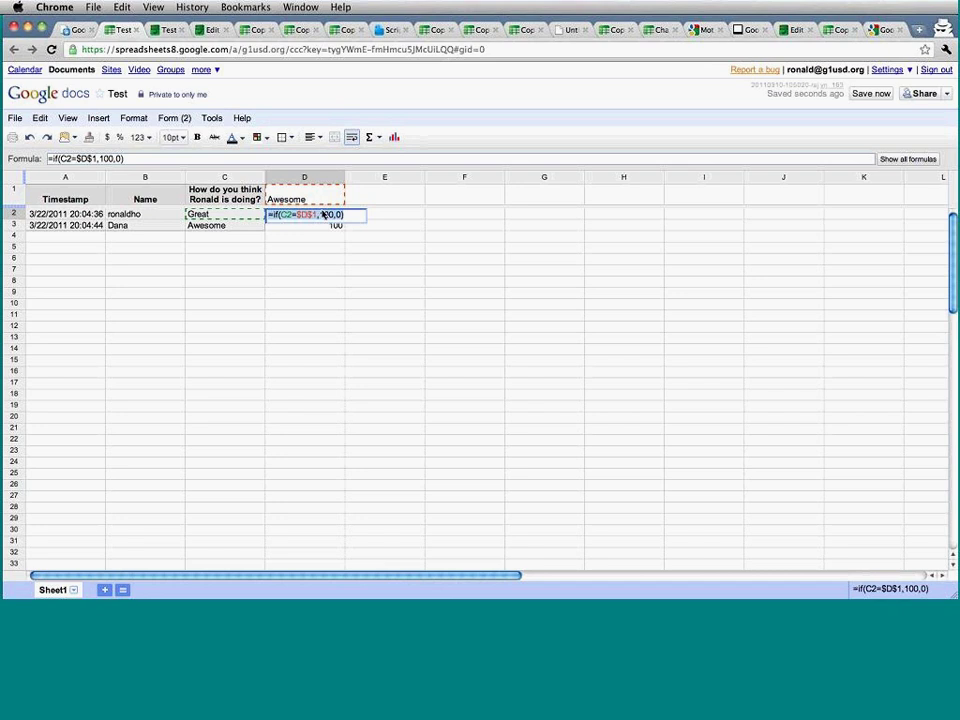
pyautogui.press('Escape')
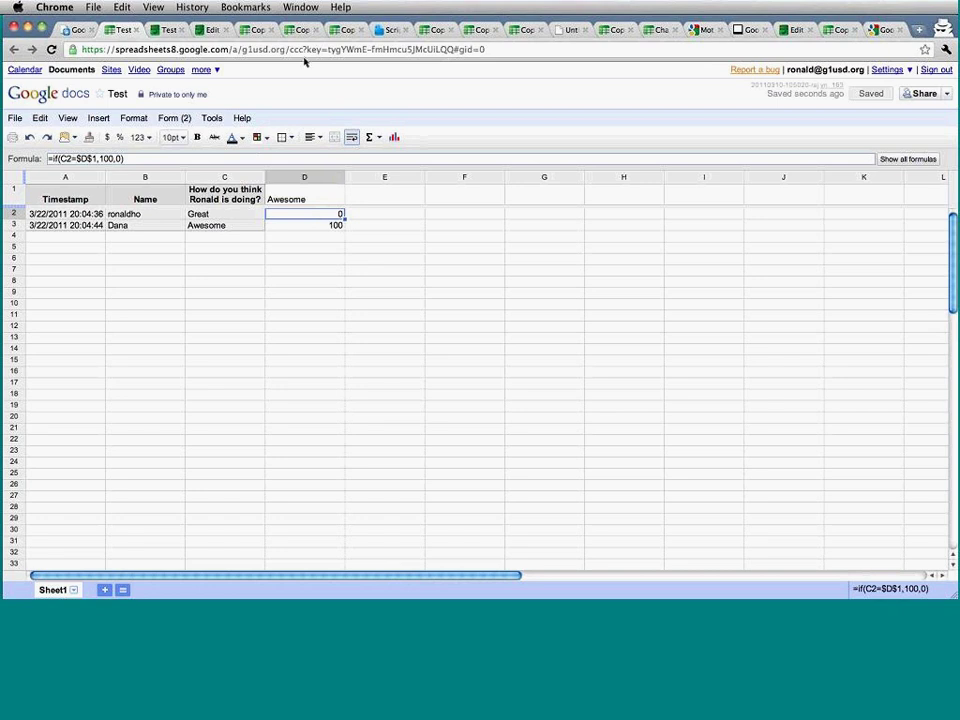
pyautogui.click(386, 30)
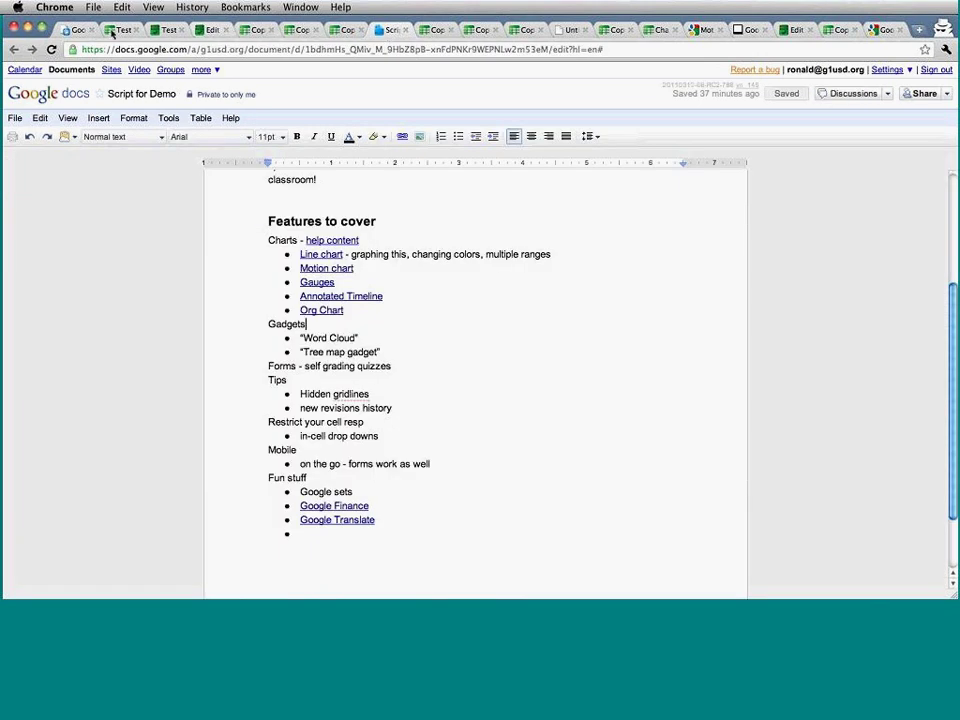
# Cycle through the documents list, motion chart and translation spreadsheets, ending on the live Test form.
pyautogui.click(80, 31)
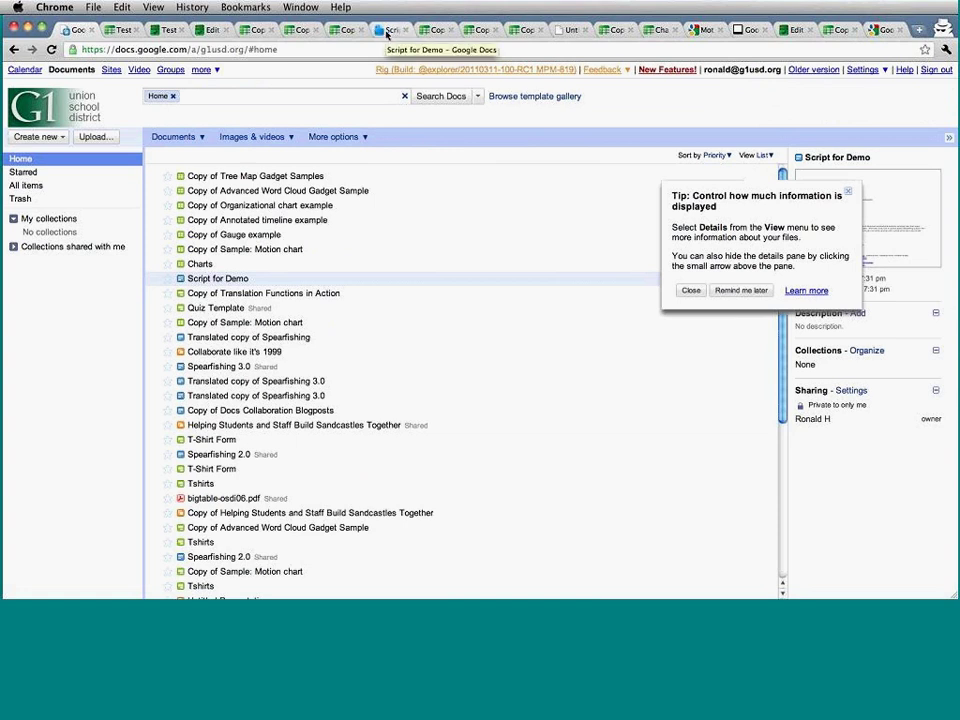
pyautogui.click(283, 29)
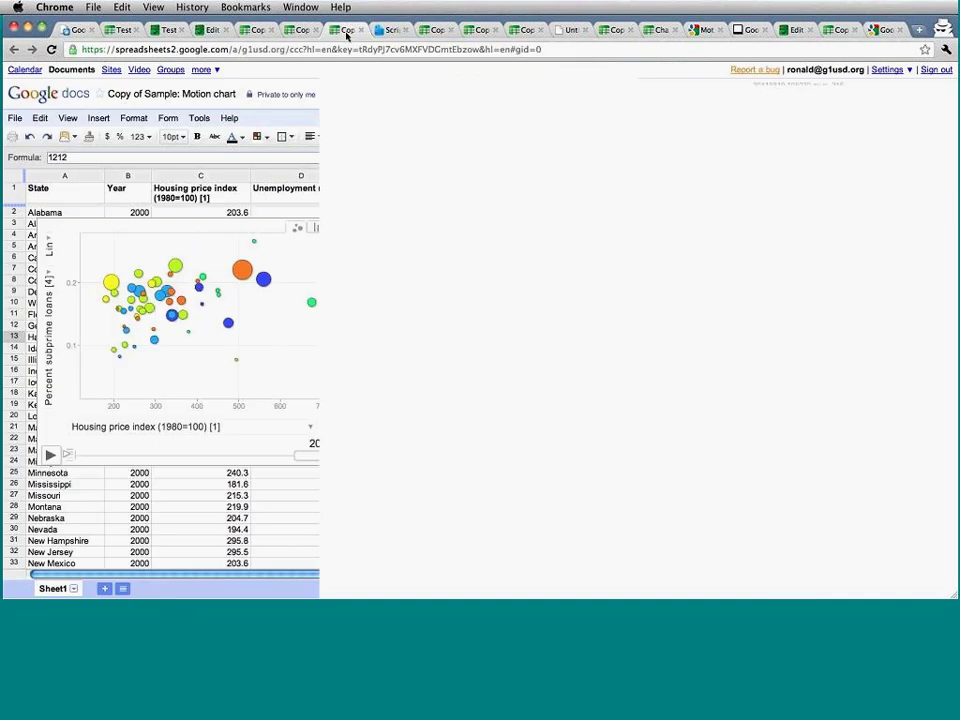
pyautogui.click(118, 31)
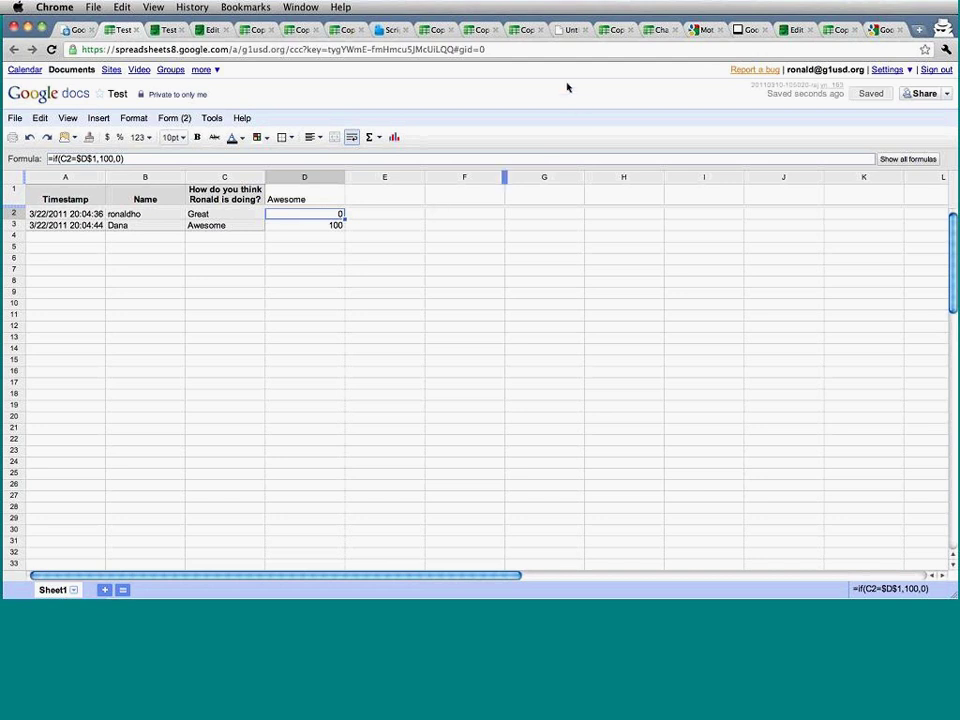
pyautogui.click(838, 29)
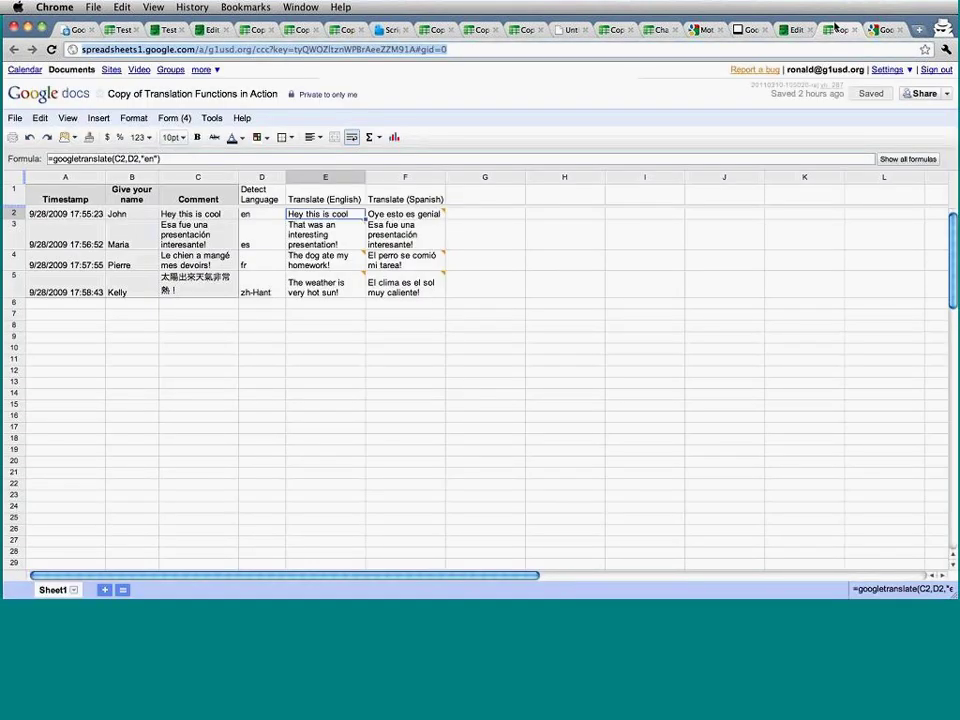
pyautogui.click(77, 30)
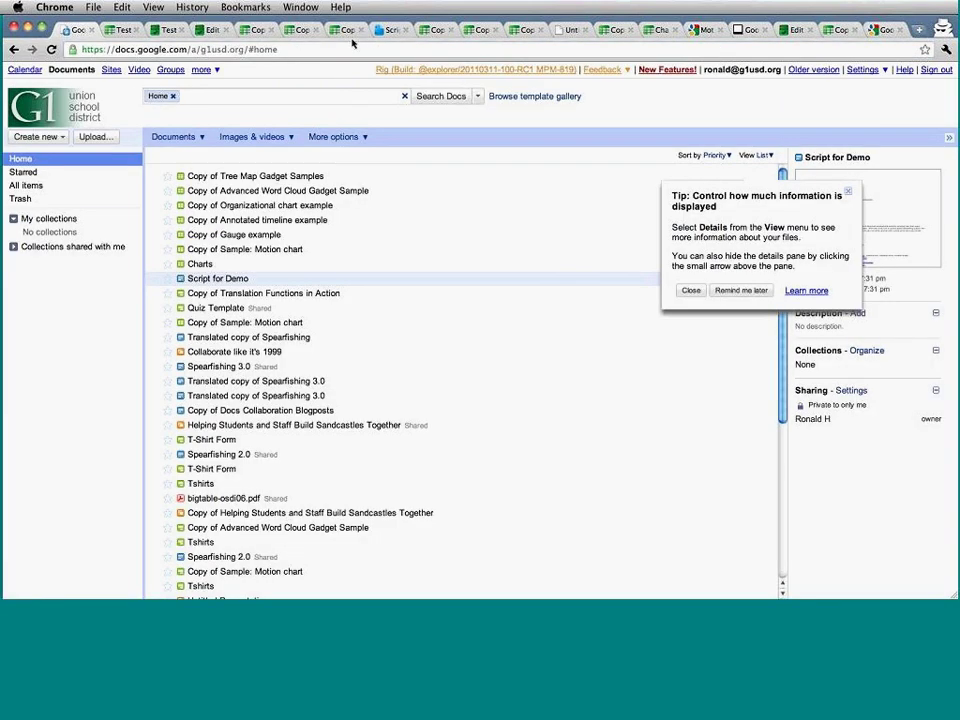
pyautogui.click(158, 32)
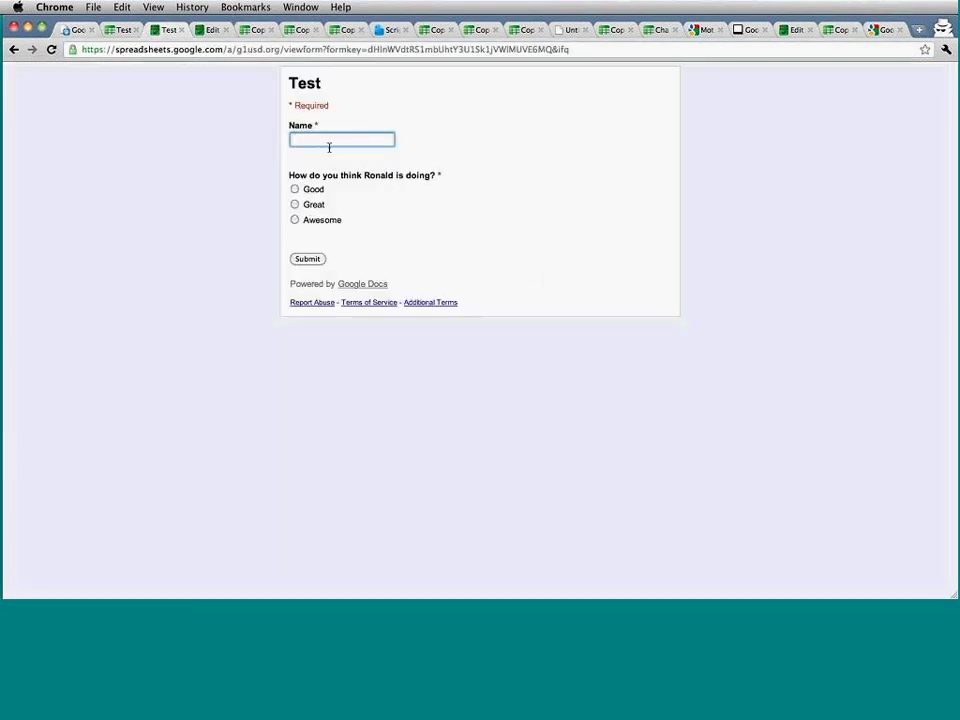
# Submit a first Test form response with a respondent name and the rating Good.
pyautogui.click(329, 143)
pyautogui.write('Mike')
pyautogui.click(299, 188)
pyautogui.click(305, 258)
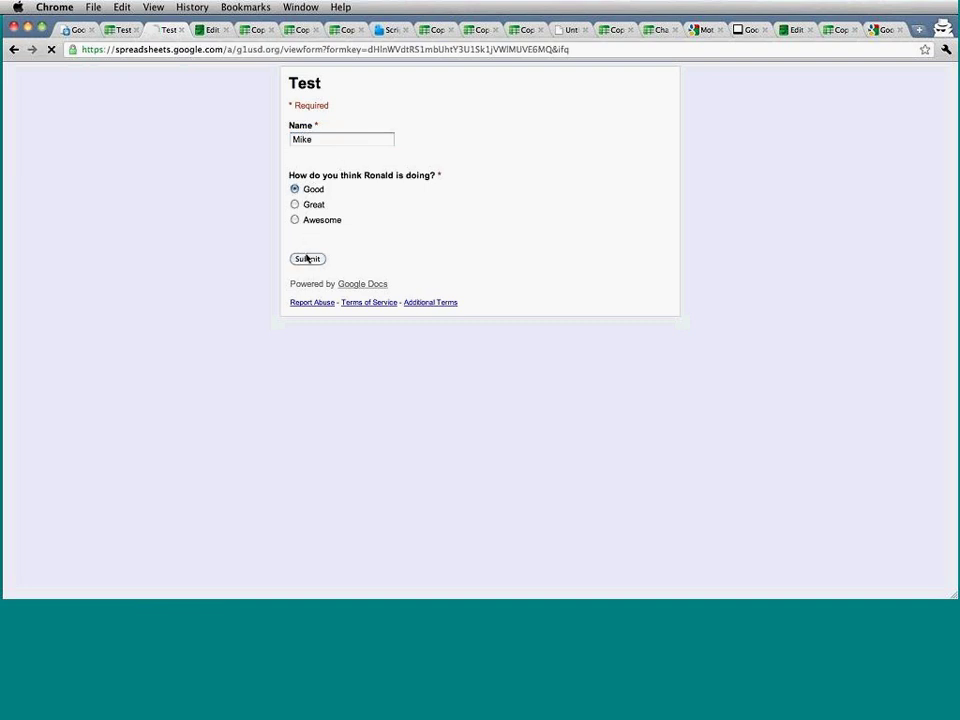
# Submit a second response rated Awesome under another respondent name, then return to the Test spreadsheet.
pyautogui.click(433, 133)
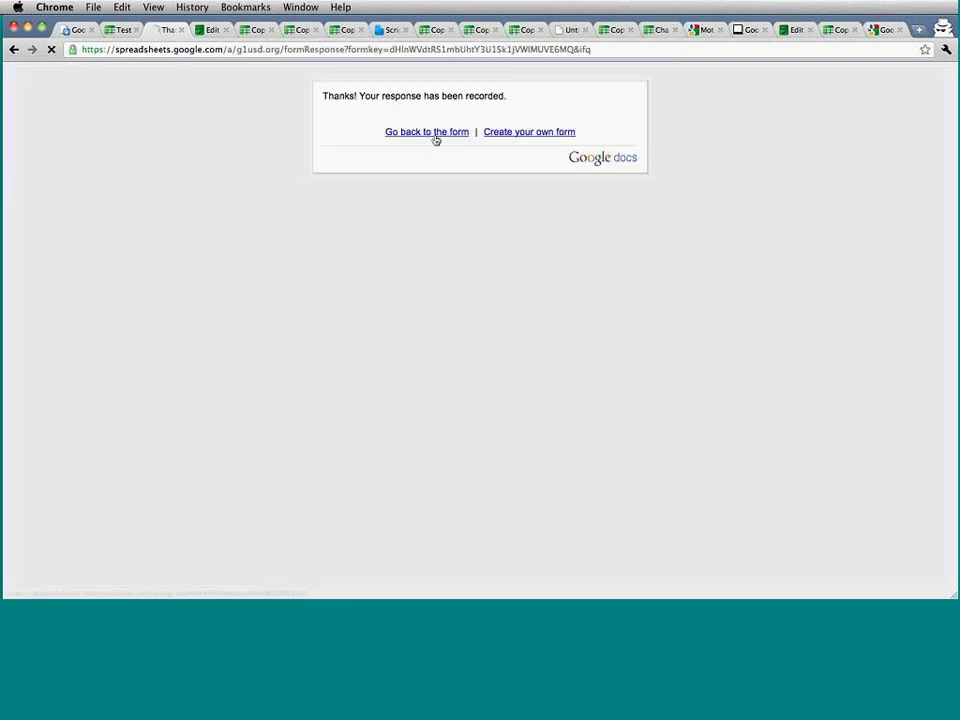
pyautogui.write('Ron')
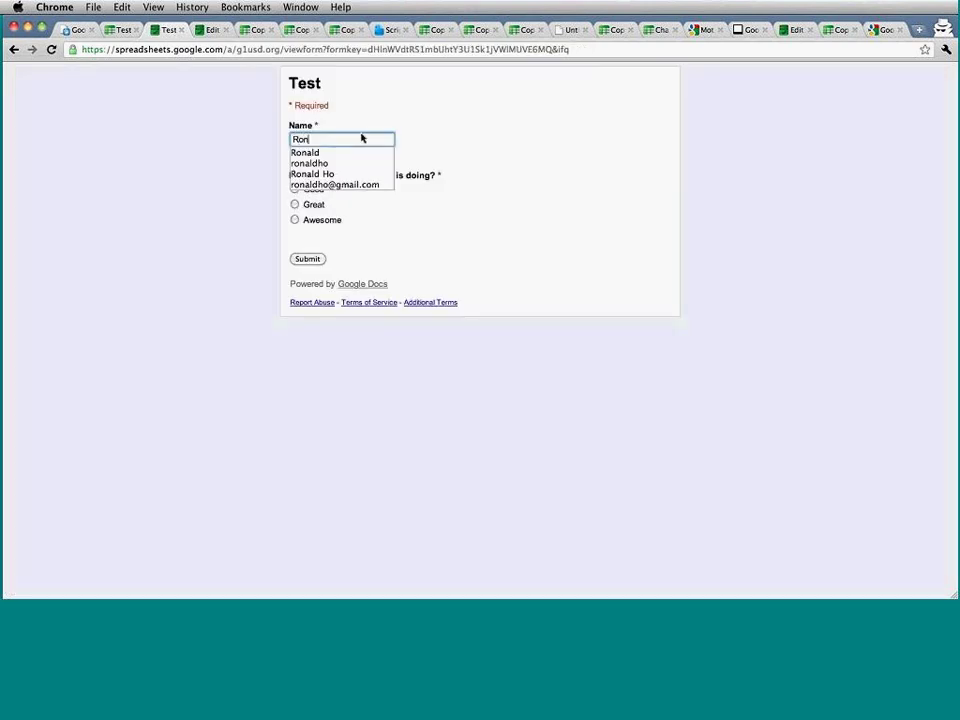
pyautogui.press('Down')
pyautogui.press('Tab')
pyautogui.click(295, 220)
pyautogui.click(303, 259)
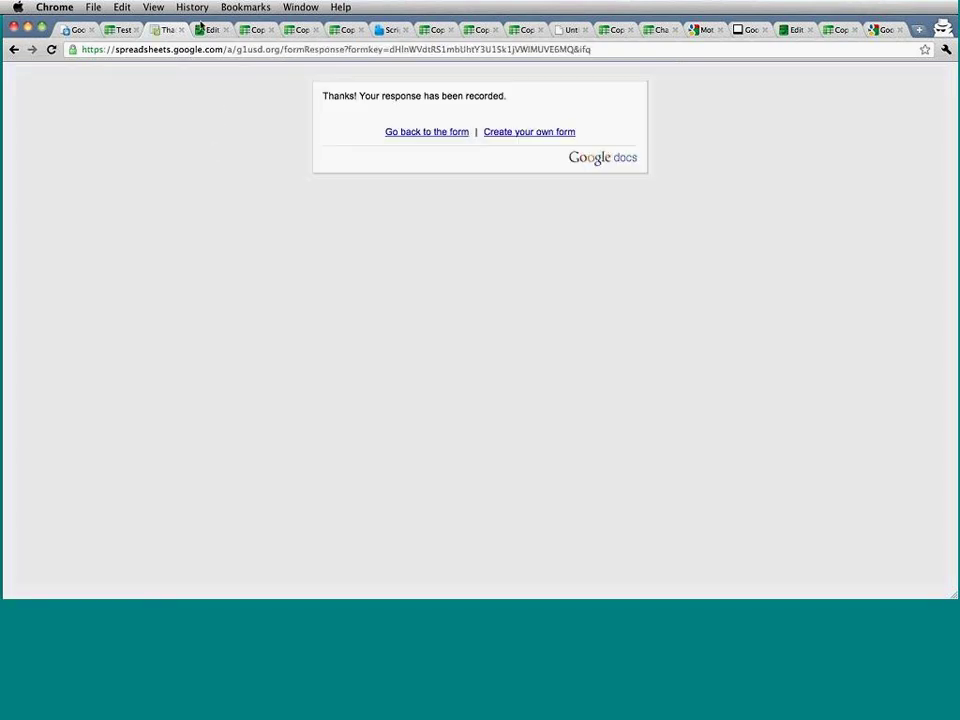
pyautogui.click(122, 29)
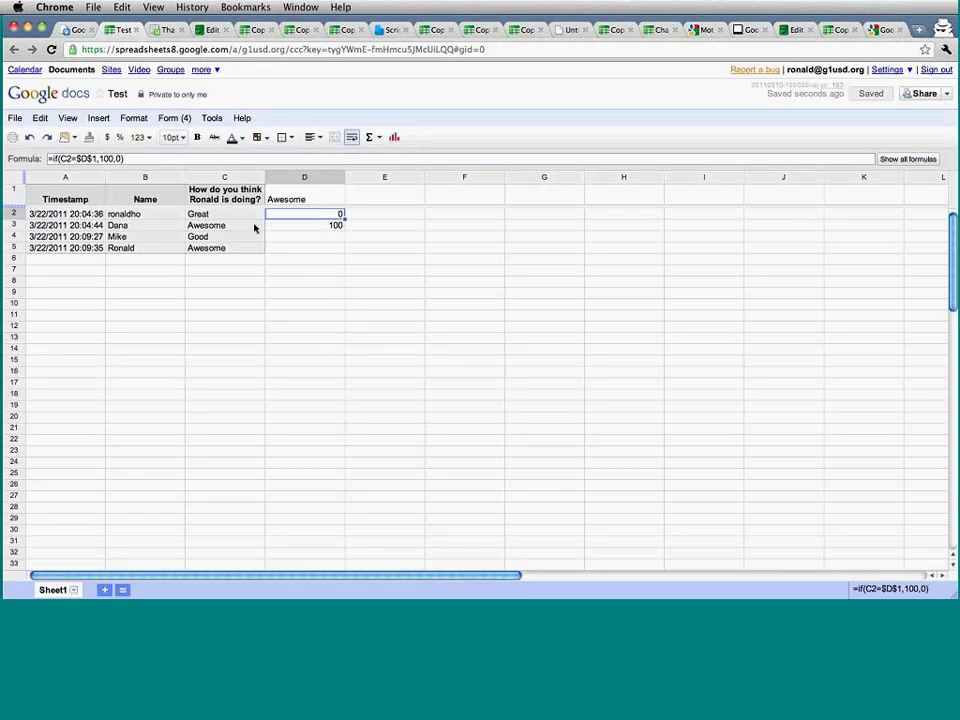
# Start an =if( formula in D2, then erase it and cancel the edit.
pyautogui.click(332, 192)
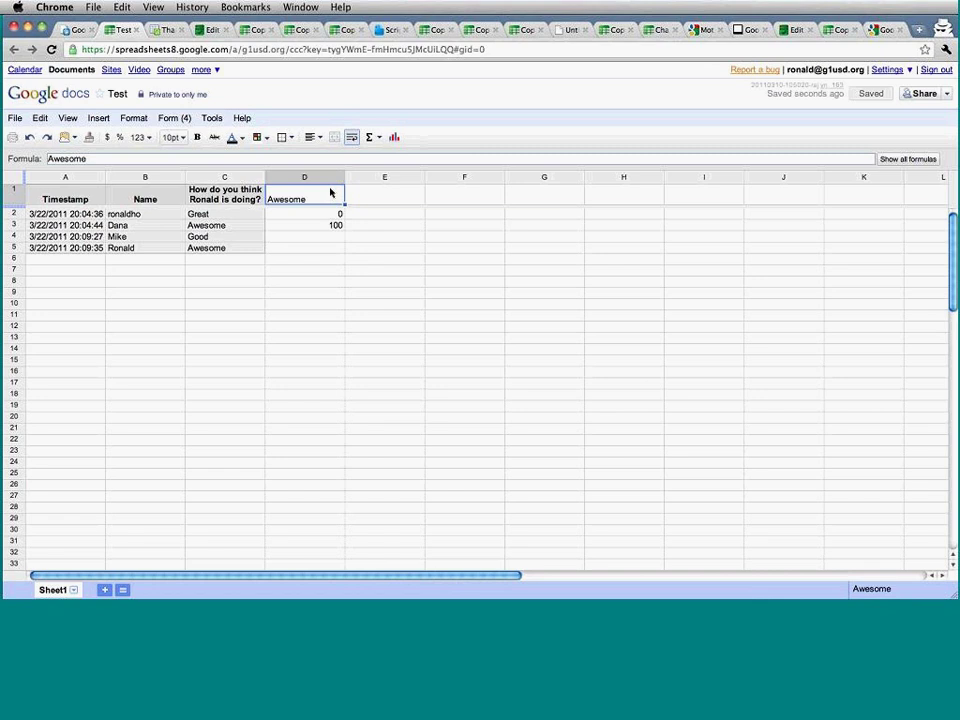
pyautogui.press('Down')
pyautogui.write('=if(')
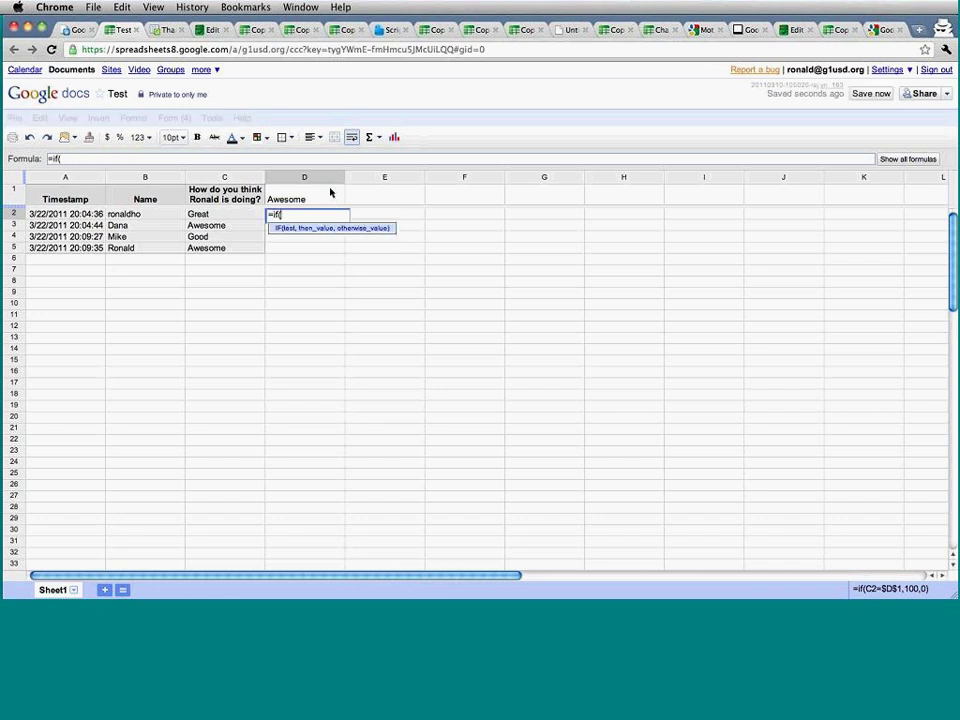
pyautogui.press('BackSpace')
pyautogui.press('BackSpace')
pyautogui.press('BackSpace')
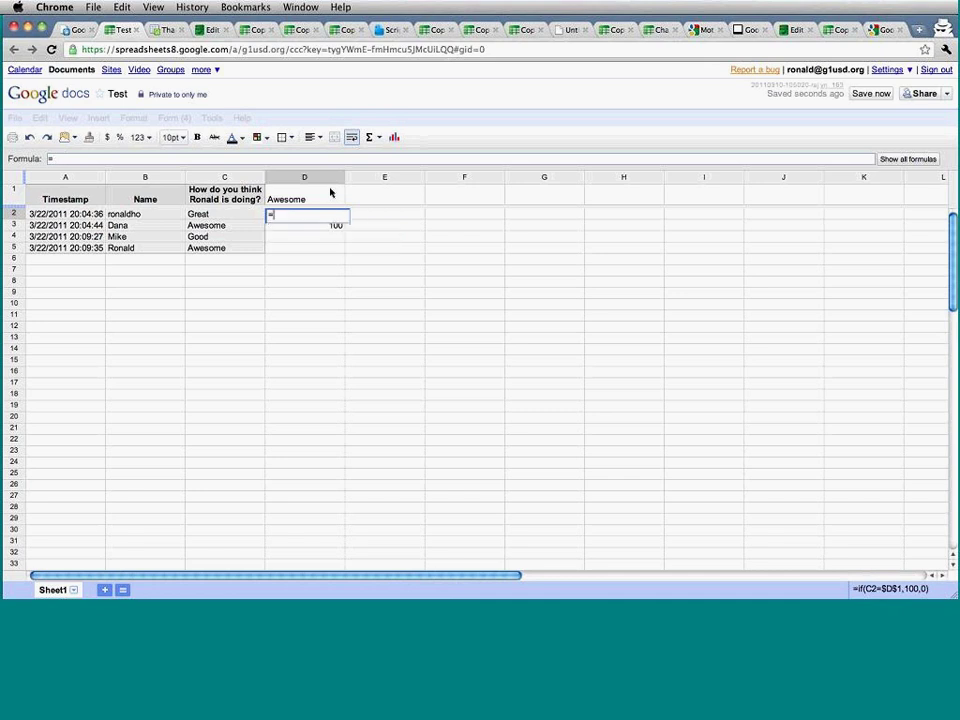
pyautogui.press('Escape')
# Rename headers D1, E1 and F1 to Good, Great and Awesome, and begin a new =if( formula in D2.
pyautogui.click(330, 192)
pyautogui.write('G')
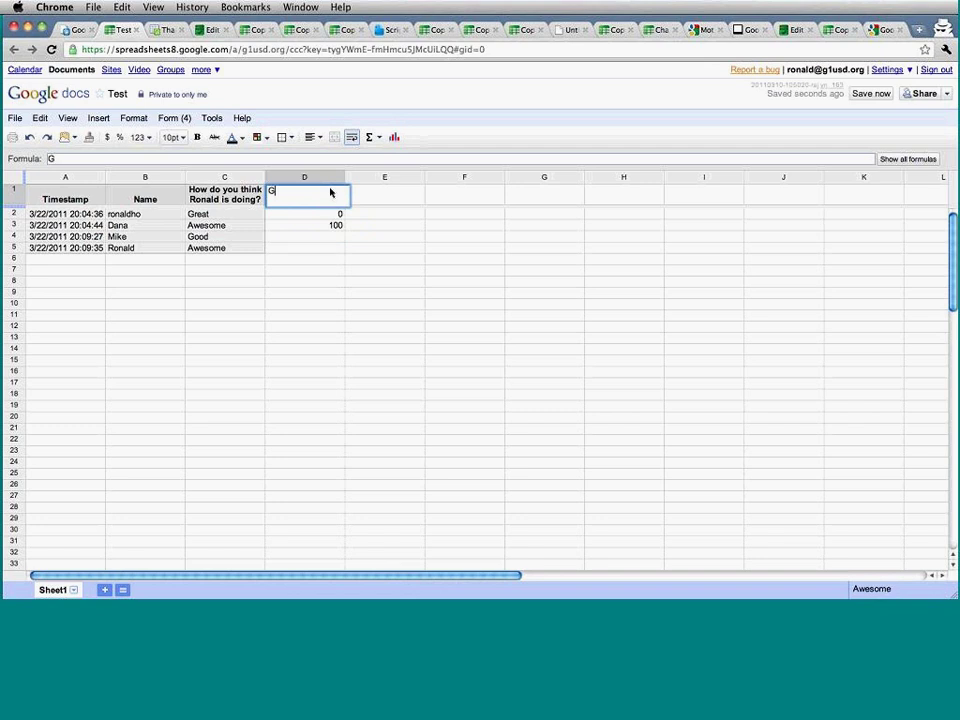
pyautogui.write('ood')
pyautogui.press('Tab')
pyautogui.write('Great')
pyautogui.press('Tab')
pyautogui.write('Awesome')
pyautogui.press('Return')
pyautogui.write('=')
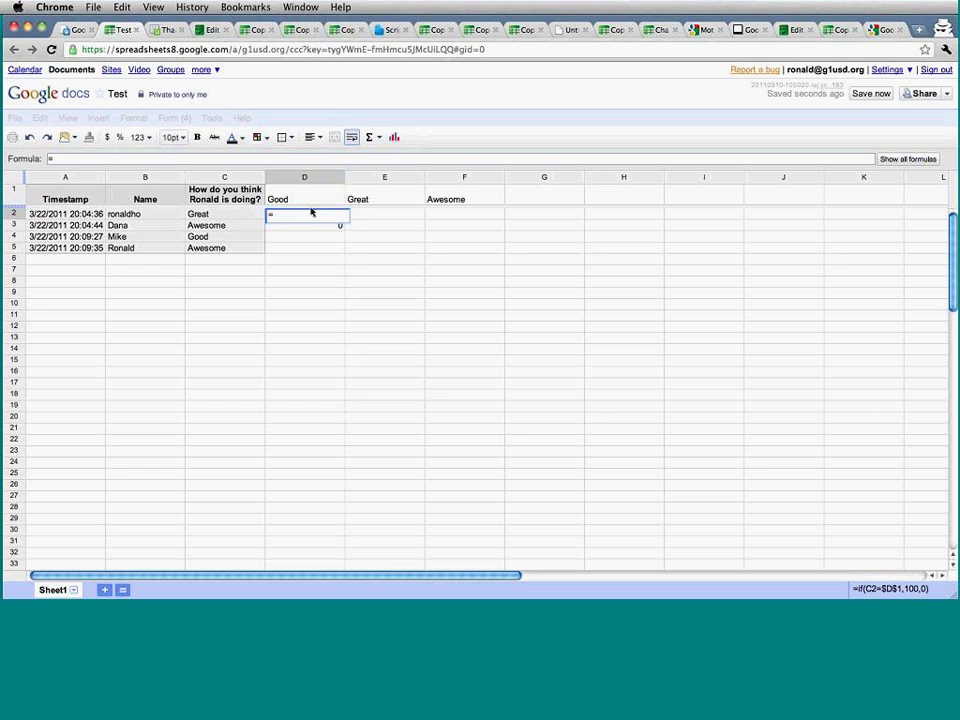
pyautogui.write('if(')
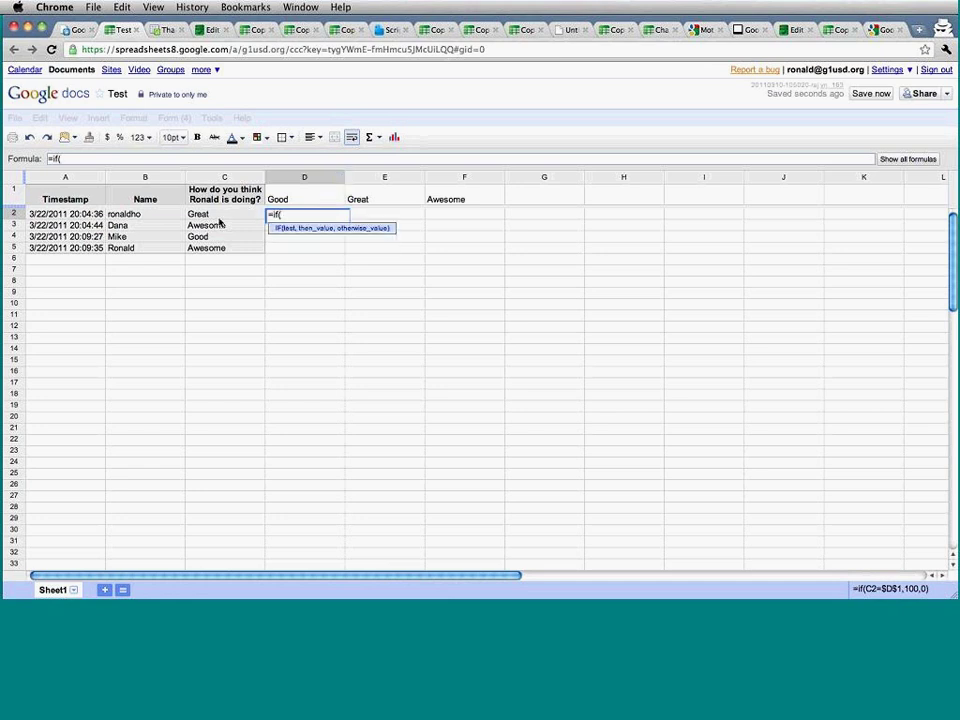
# Enter =if(C2=$D$1,20,0) in D2 to award 20 points for Good.
pyautogui.click(222, 216)
pyautogui.write('=')
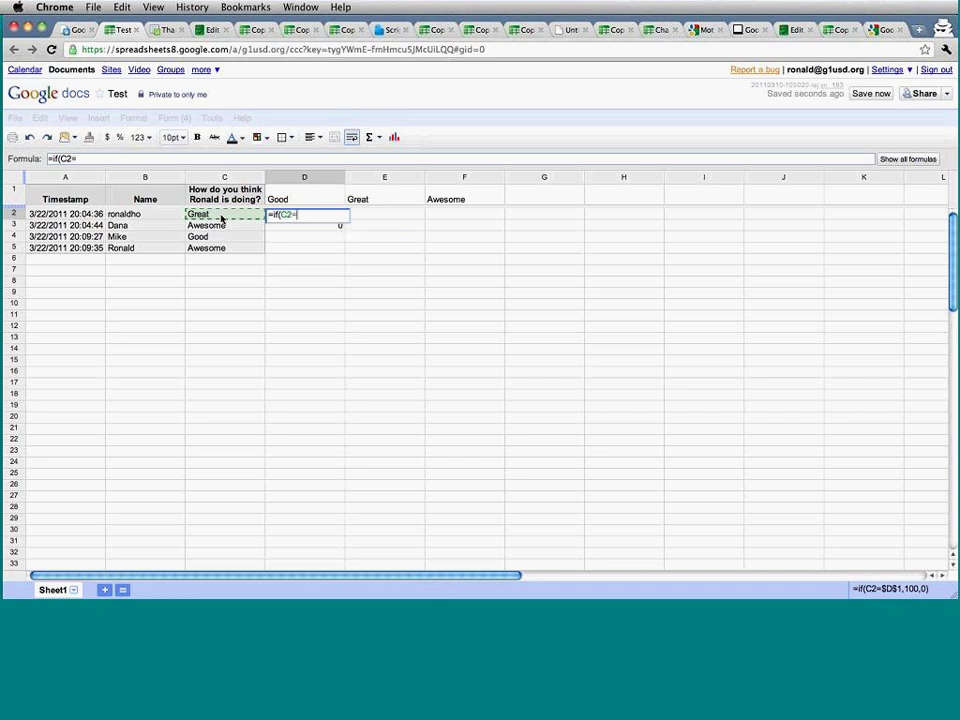
pyautogui.click(297, 199)
pyautogui.click(299, 214)
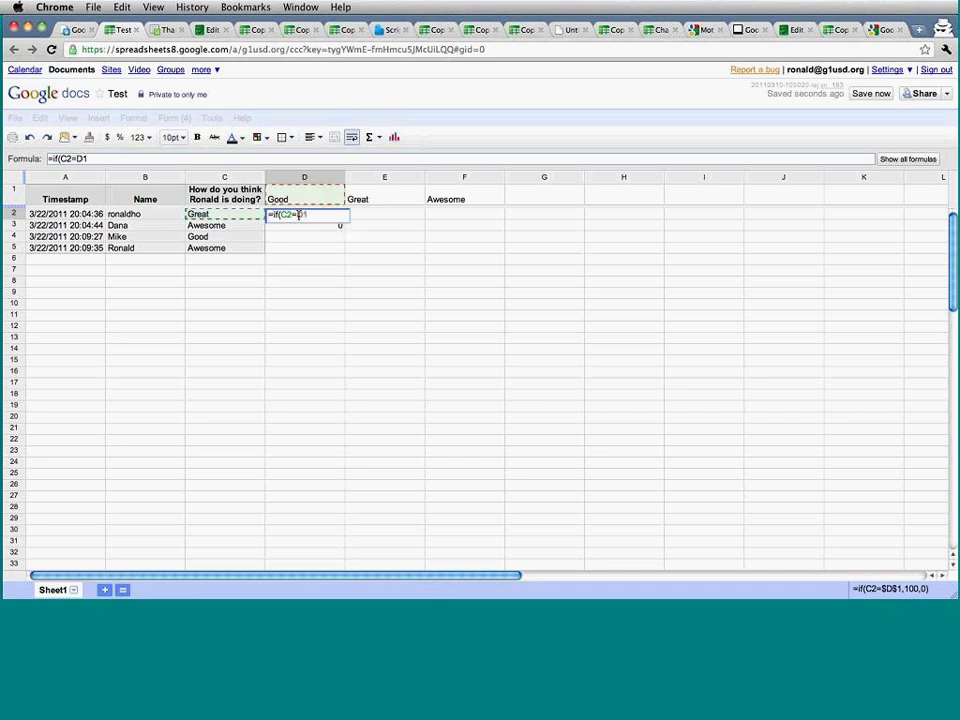
pyautogui.write('$')
pyautogui.press('Right')
pyautogui.press('BackSpace')
pyautogui.press('BackSpace')
pyautogui.write('$')
pyautogui.press('Right')
pyautogui.write('$')
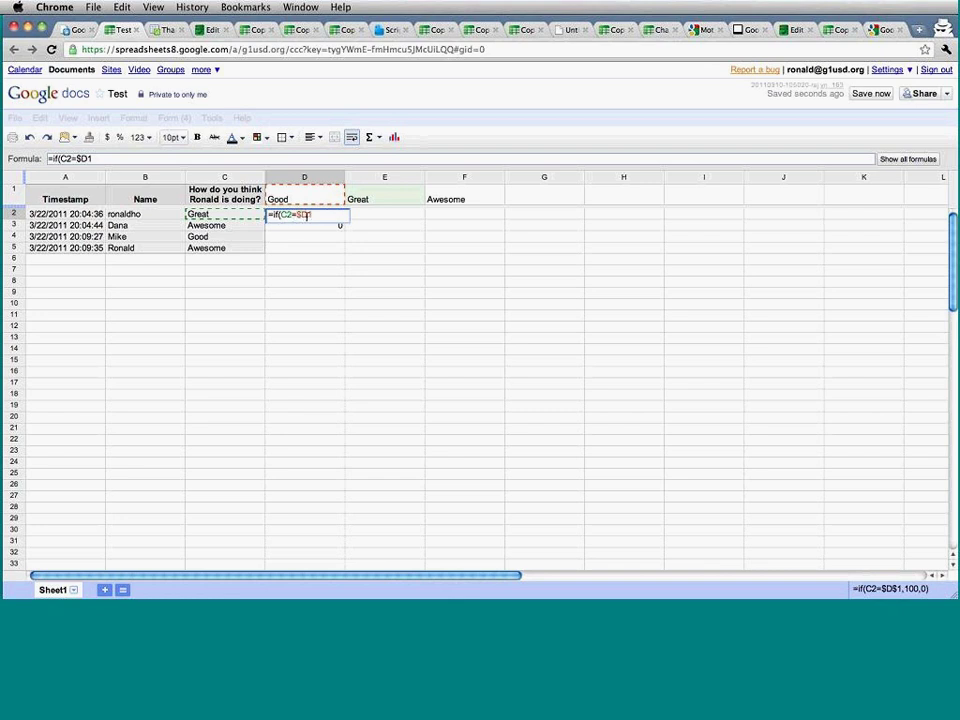
pyautogui.press('Right')
pyautogui.write(',20')
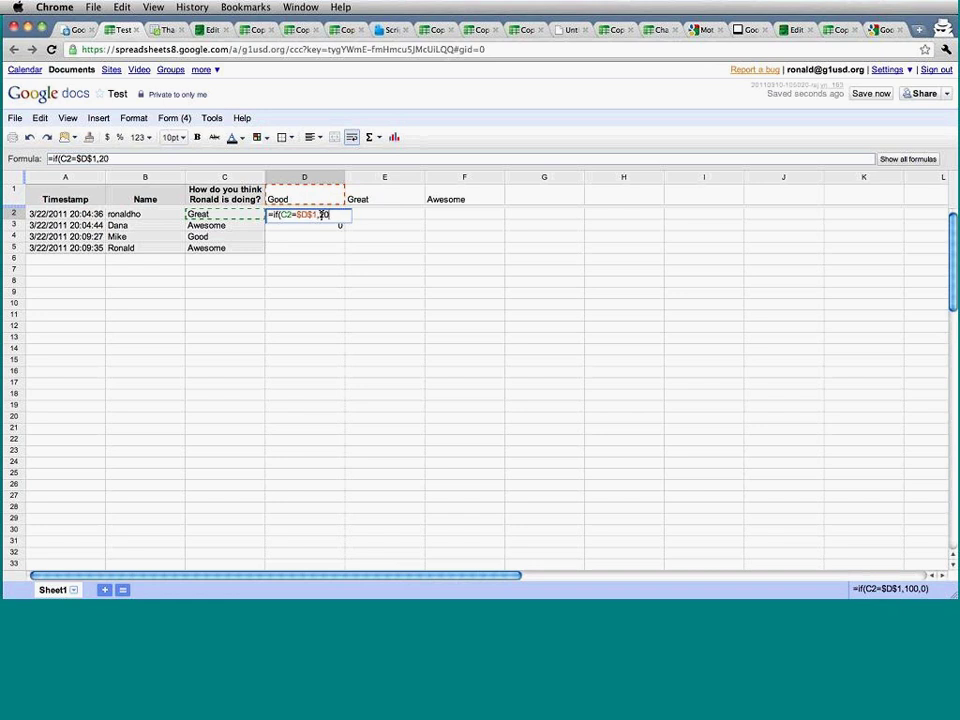
pyautogui.write(',0)')
pyautogui.press('Return')
pyautogui.click(321, 214)
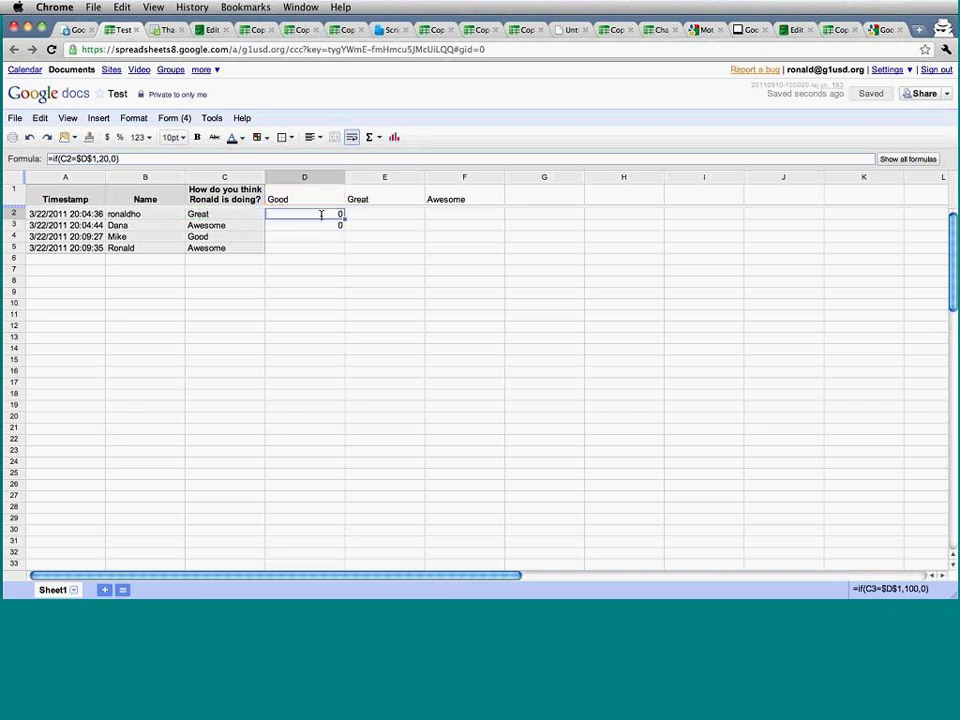
# Fill the Good formula down to D5 and inspect D4's formula without changing it.
pyautogui.moveTo(344, 218); pyautogui.dragTo(343, 250)
pyautogui.click(372, 282)
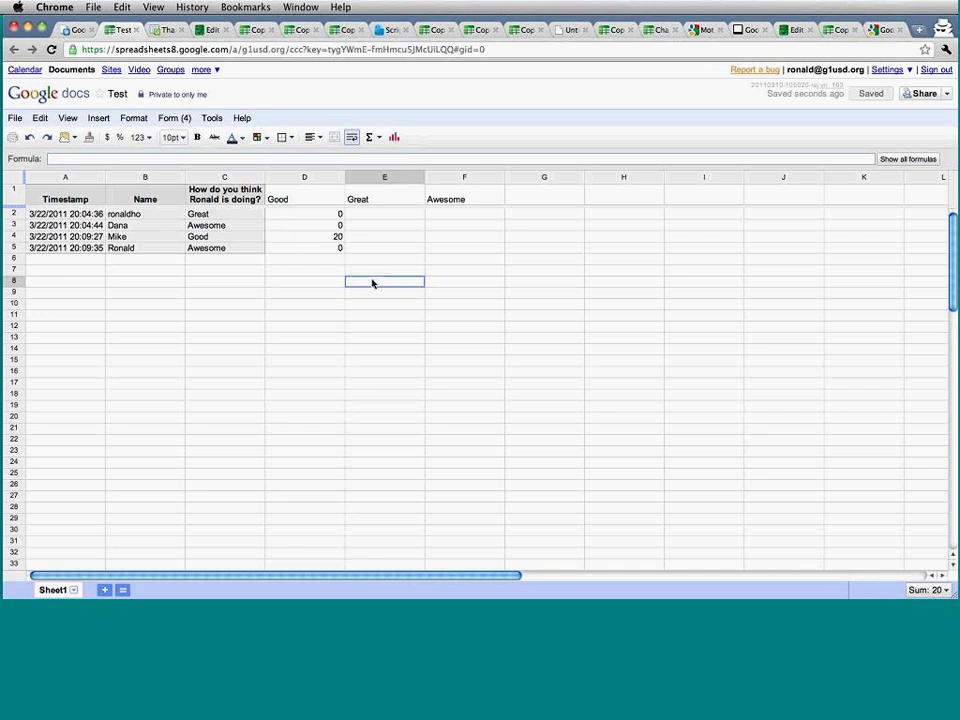
pyautogui.doubleClick(337, 245)
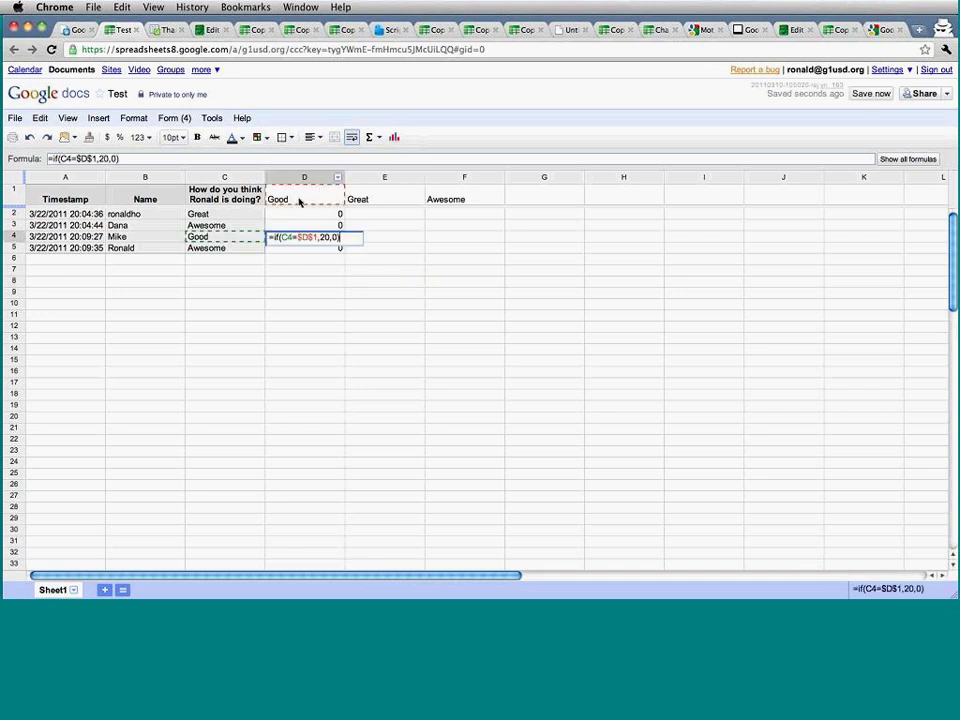
pyautogui.press('Escape')
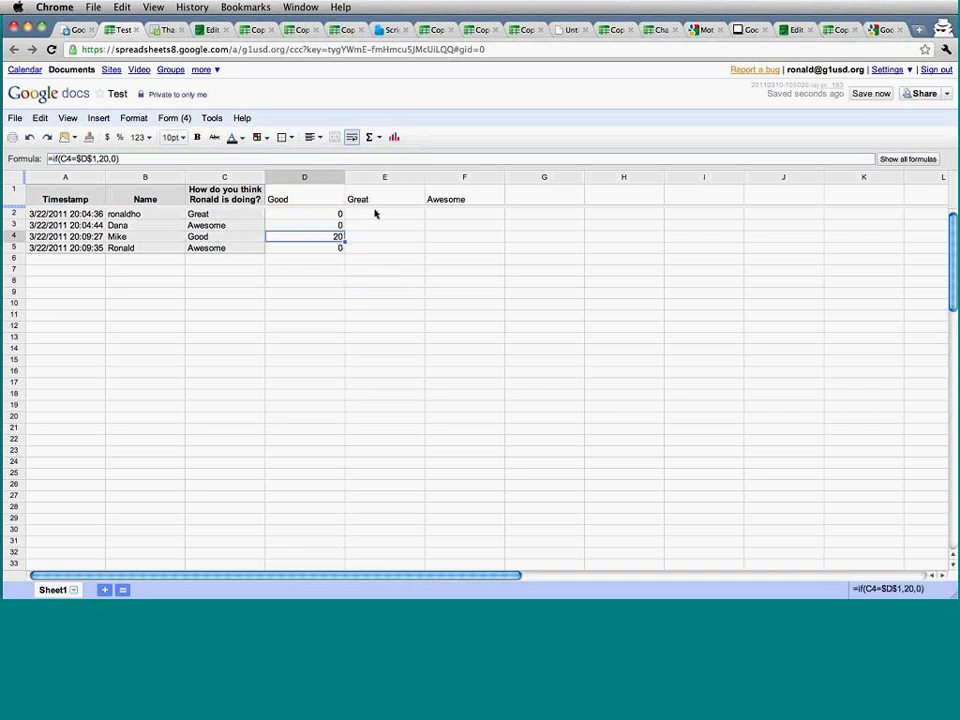
pyautogui.click(377, 215)
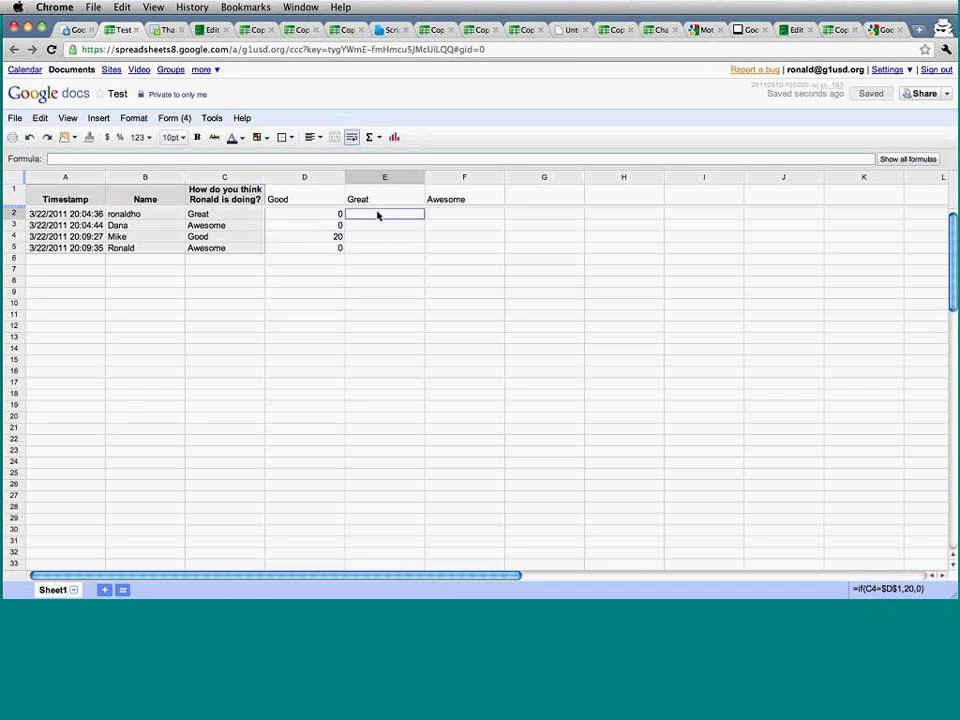
# Enter =if(C2=$E$1,50,0) in E2 and fill it down to E5.
pyautogui.write('=if(')
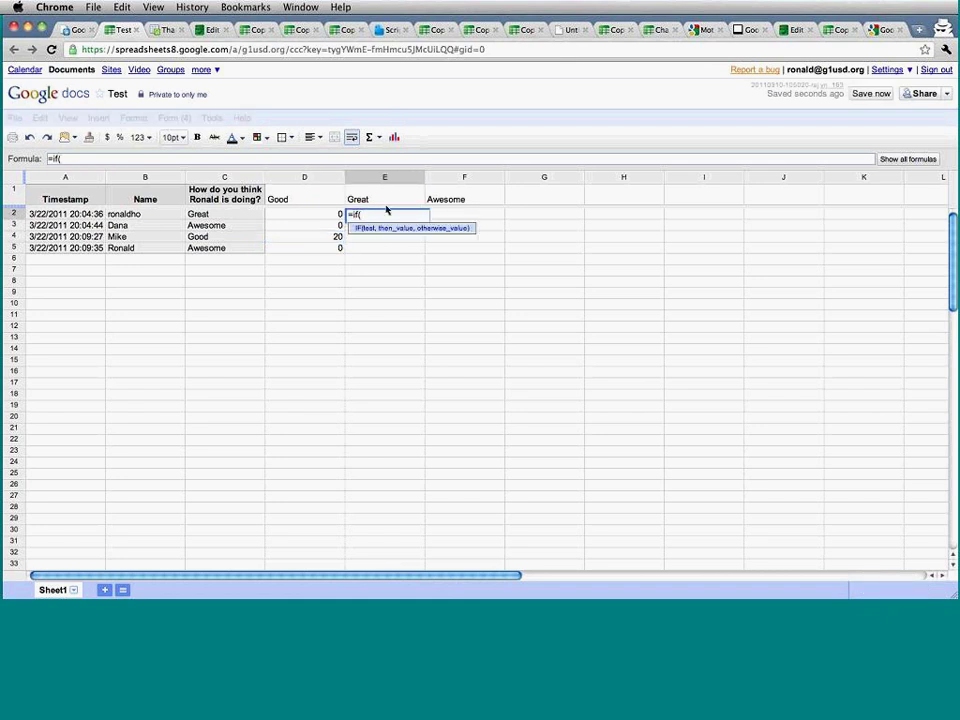
pyautogui.click(245, 215)
pyautogui.write(')')
pyautogui.press('BackSpace')
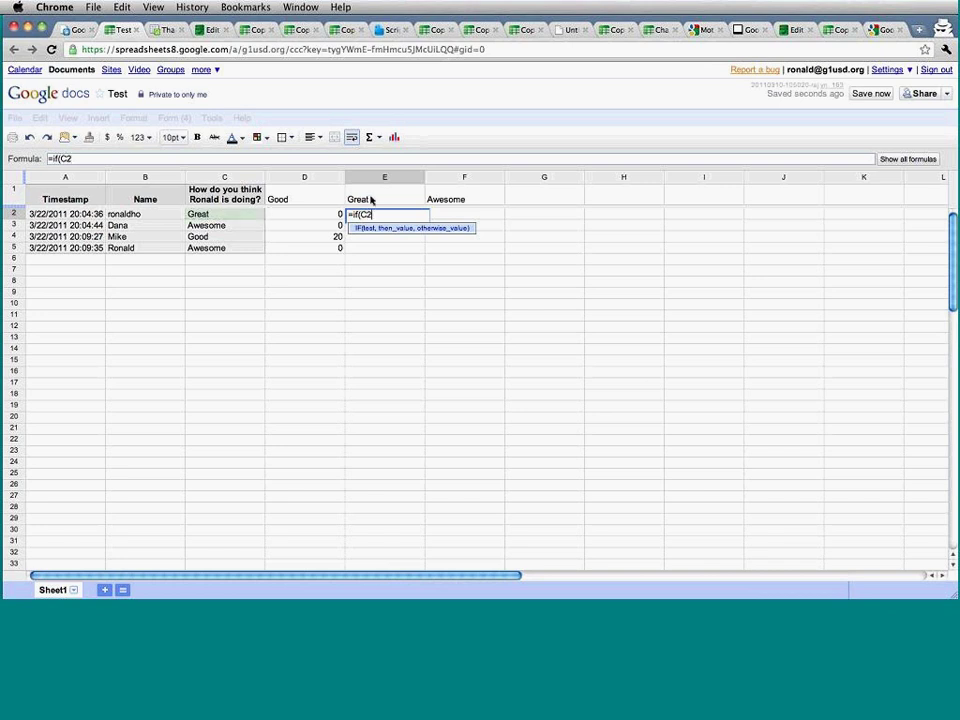
pyautogui.write('=')
pyautogui.click(385, 199)
pyautogui.click(381, 215)
pyautogui.write('$1')
pyautogui.click(377, 215)
pyautogui.write('$1')
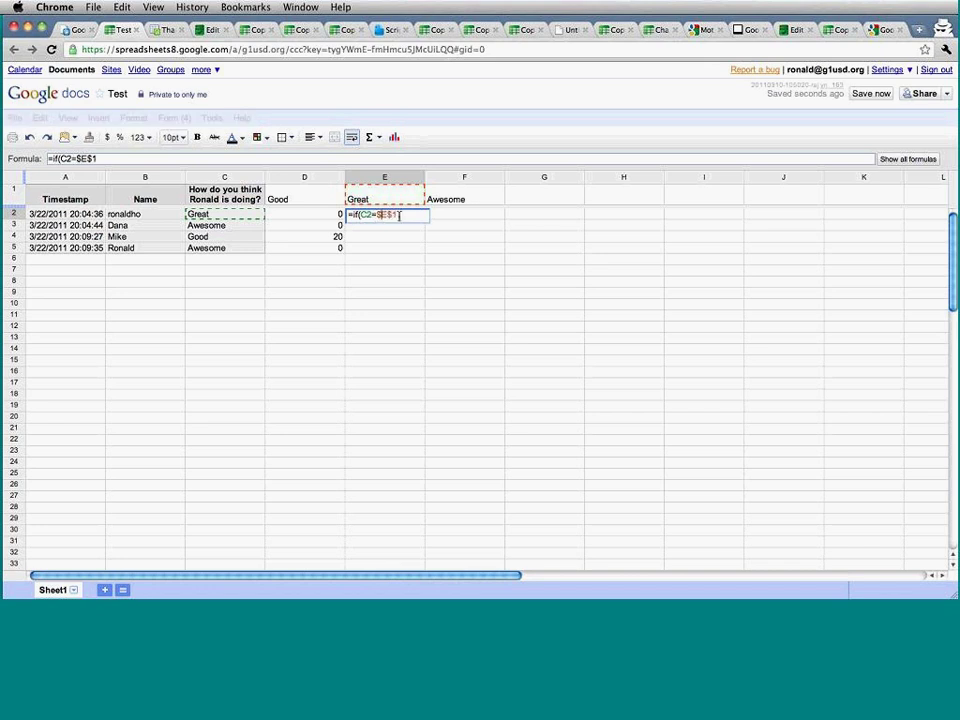
pyautogui.write(',50,0)')
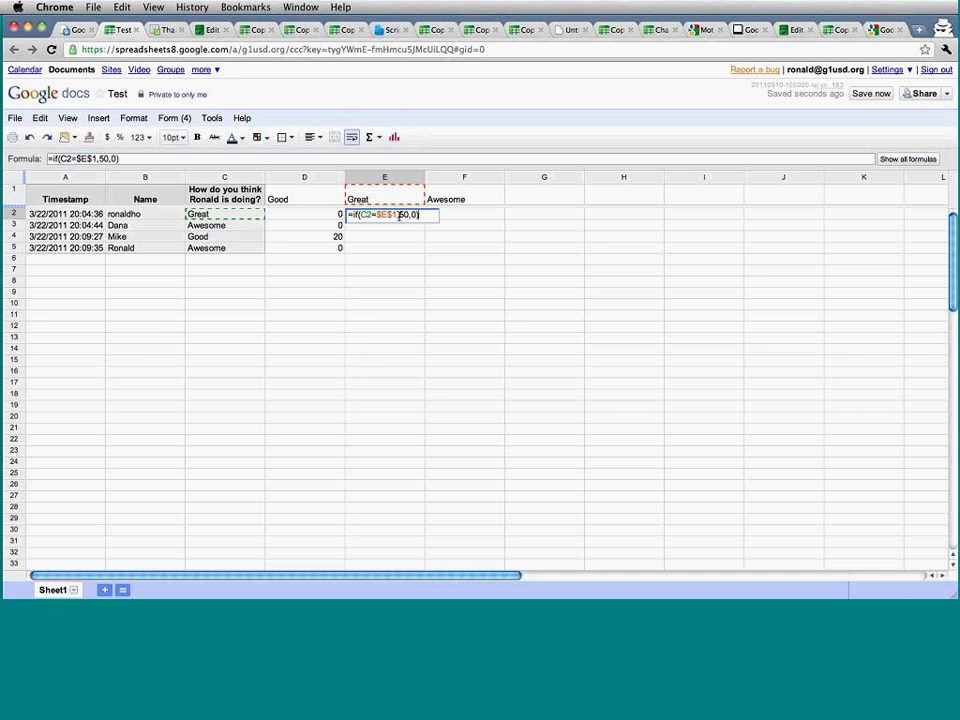
pyautogui.press('Return')
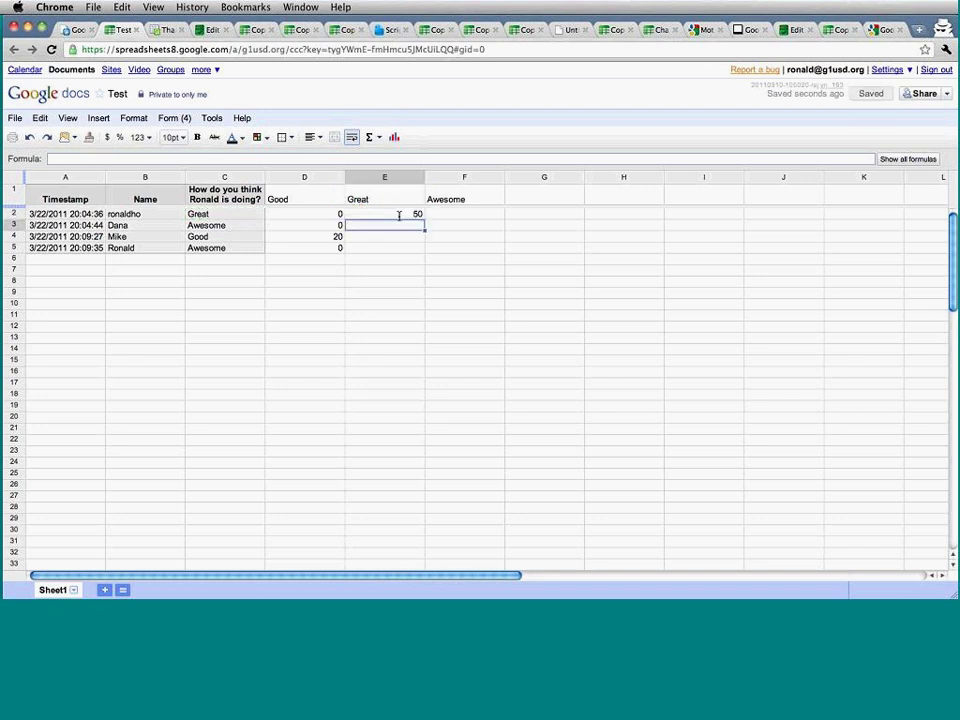
pyautogui.click(419, 215)
pyautogui.moveTo(424, 218); pyautogui.dragTo(418, 252)
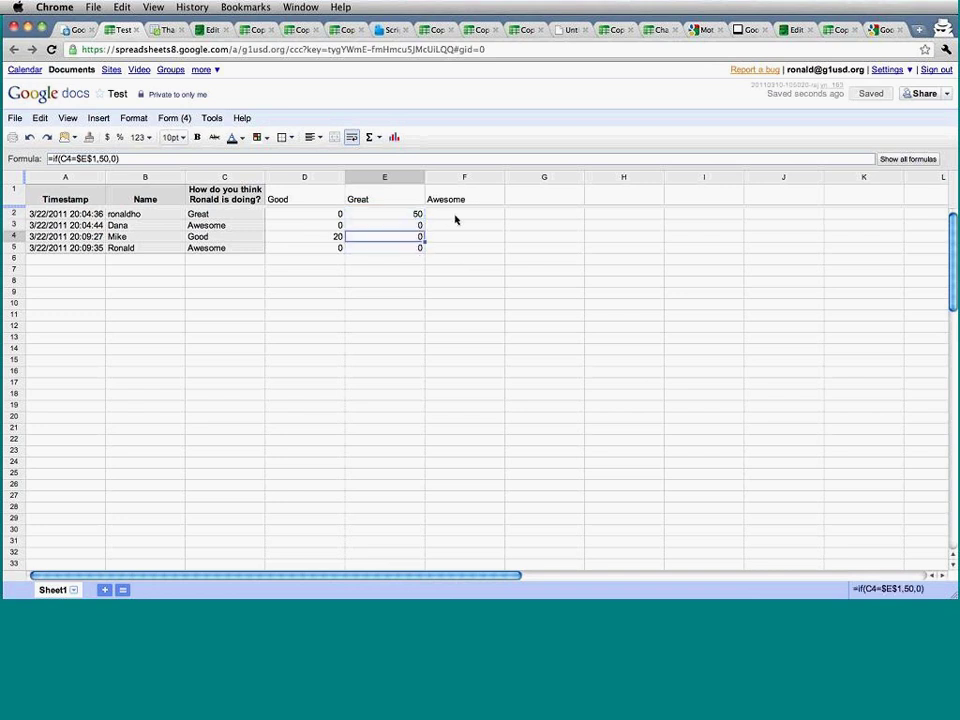
# Enter =if(C2=$F$1,100,0) in F2 and fill it down to F5.
pyautogui.click(455, 217)
pyautogui.write('=of')
pyautogui.press('BackSpace')
pyautogui.press('BackSpace')
pyautogui.write('if(')
pyautogui.press('Left')
pyautogui.press('Left')
pyautogui.press('Left')
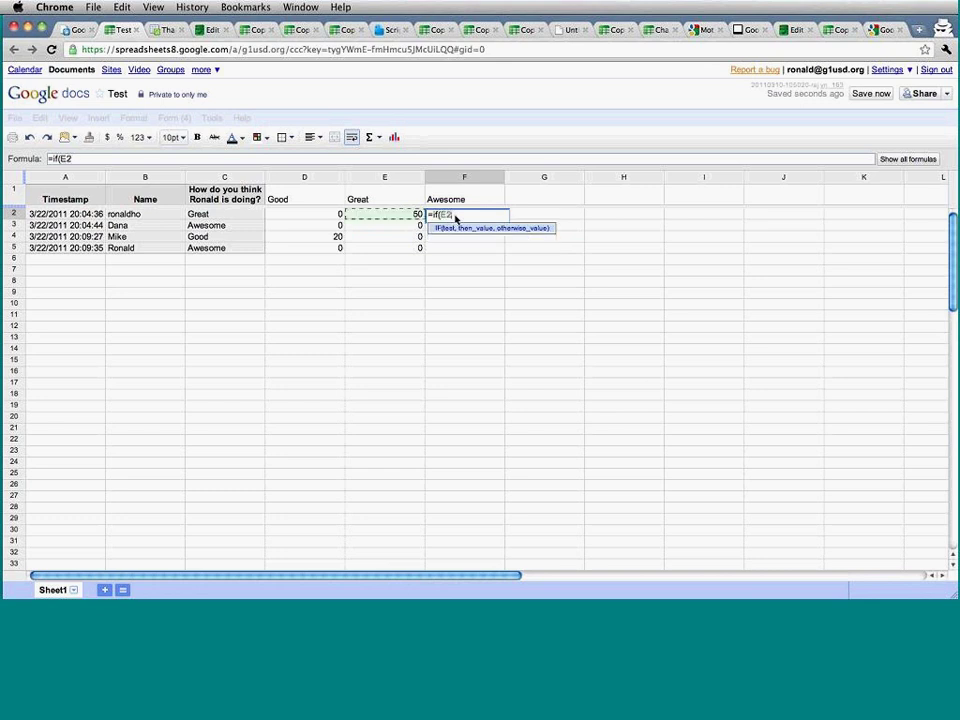
pyautogui.write('=')
pyautogui.press('Up')
pyautogui.click(457, 215)
pyautogui.write('$F1')
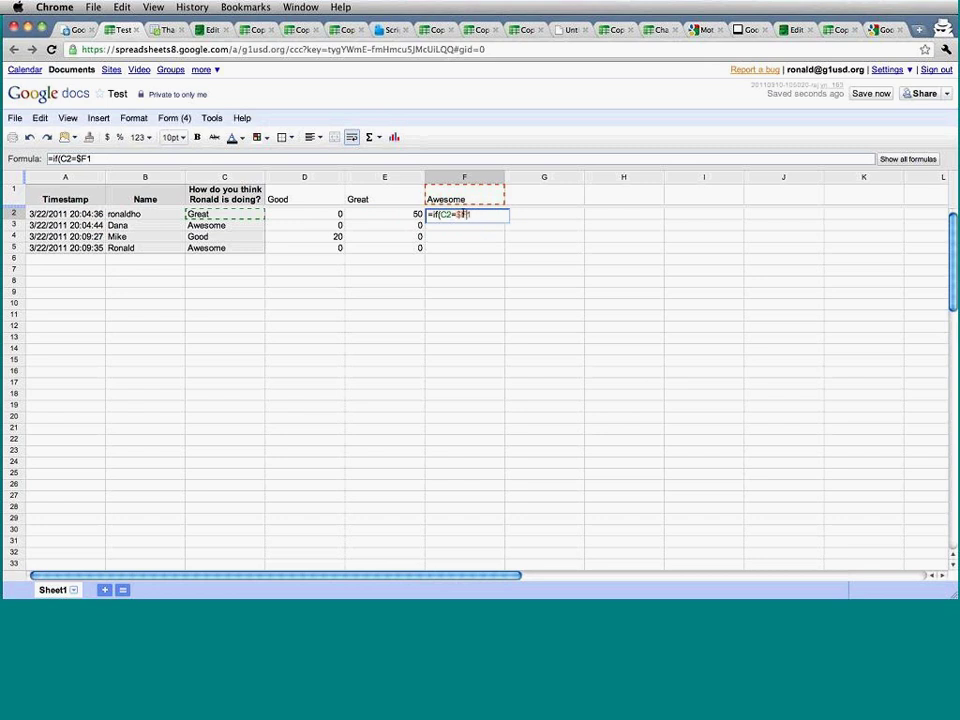
pyautogui.click(463, 215)
pyautogui.write('$1,100,0')
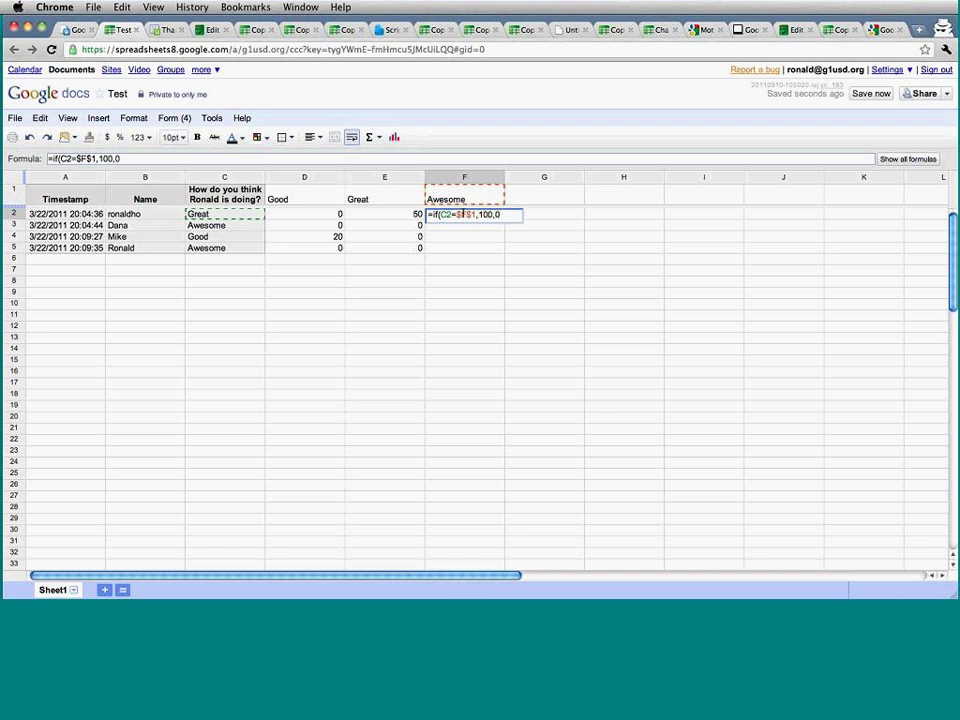
pyautogui.write(')')
pyautogui.press('Return')
pyautogui.click(481, 215)
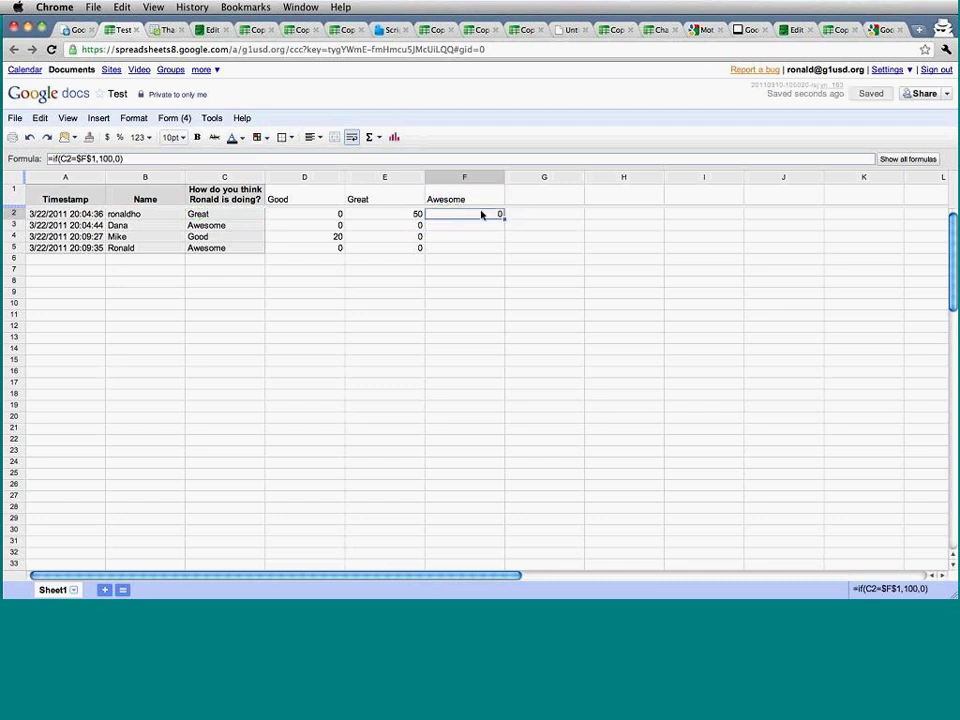
pyautogui.moveTo(505, 218); pyautogui.dragTo(499, 253)
pyautogui.click(517, 262)
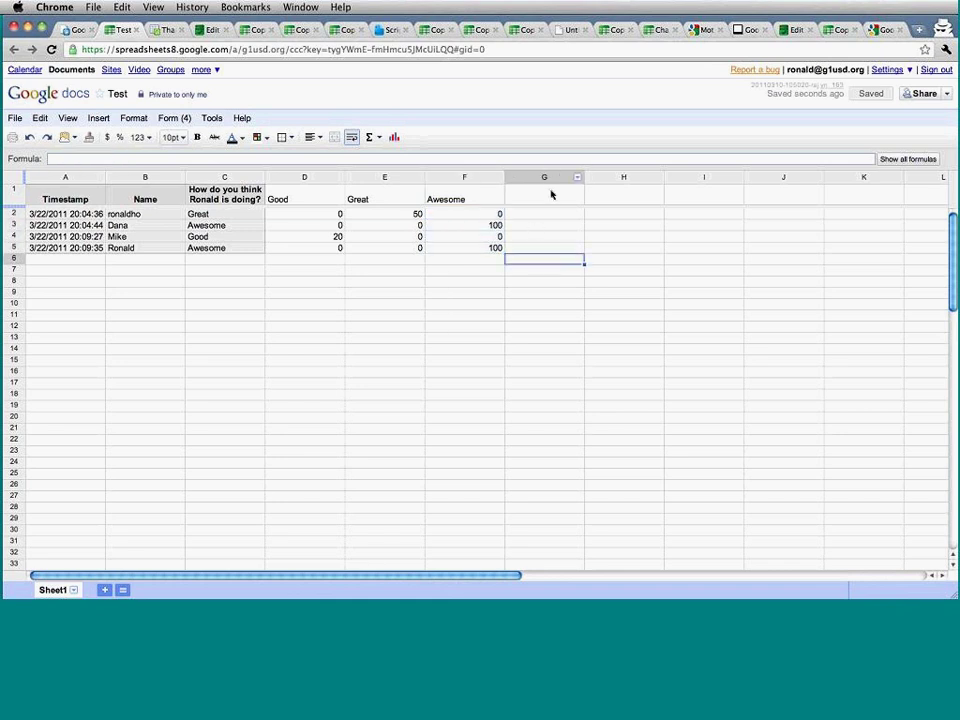
# Type the heading 'Total score' in G1.
pyautogui.click(551, 195)
pyautogui.write('Total')
pyautogui.press('Return')
pyautogui.click(551, 195)
pyautogui.doubleClick(551, 195)
pyautogui.write('score')
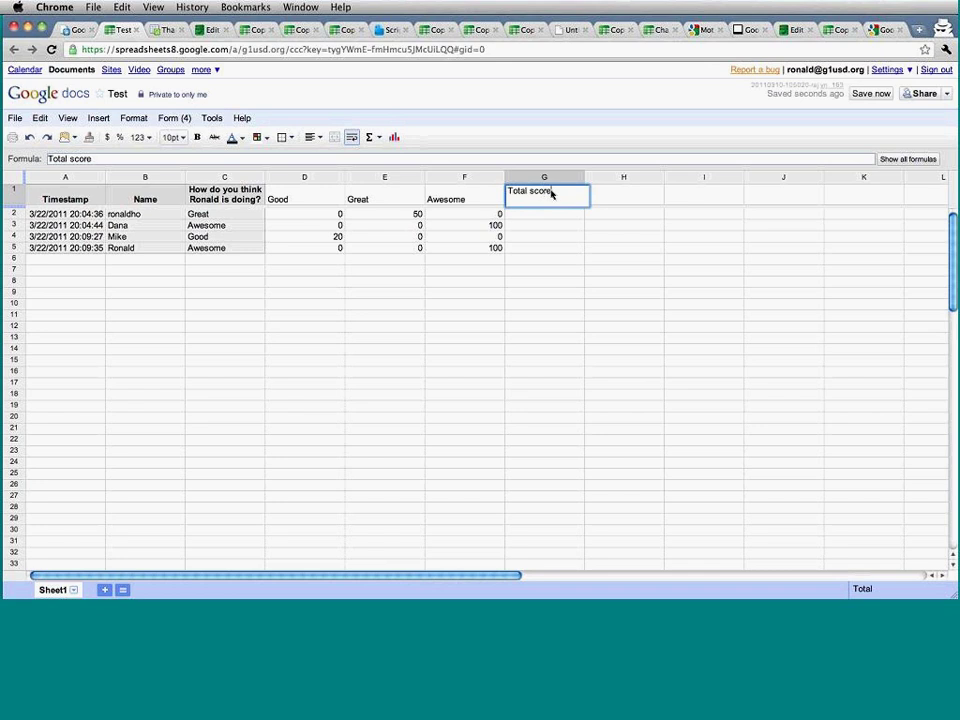
pyautogui.press('Return')
# Enter =sum(D2:F2) in G2 and fill it to G5, giving 50, 100, 20, 100.
pyautogui.write('=sum(')
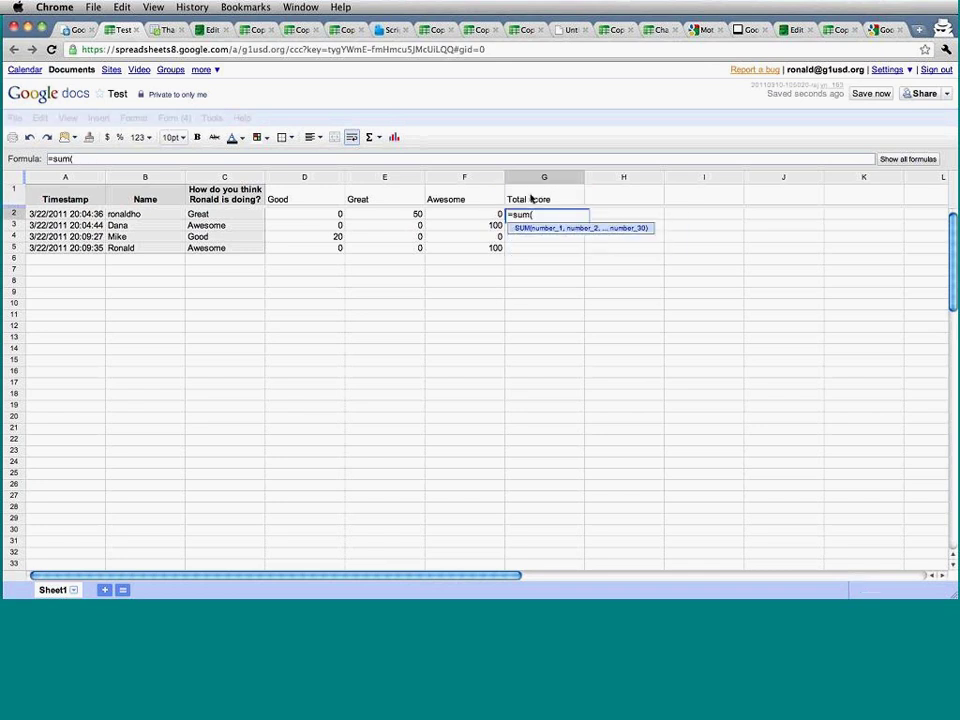
pyautogui.moveTo(484, 214); pyautogui.dragTo(330, 221)
pyautogui.write(')')
pyautogui.press('Return')
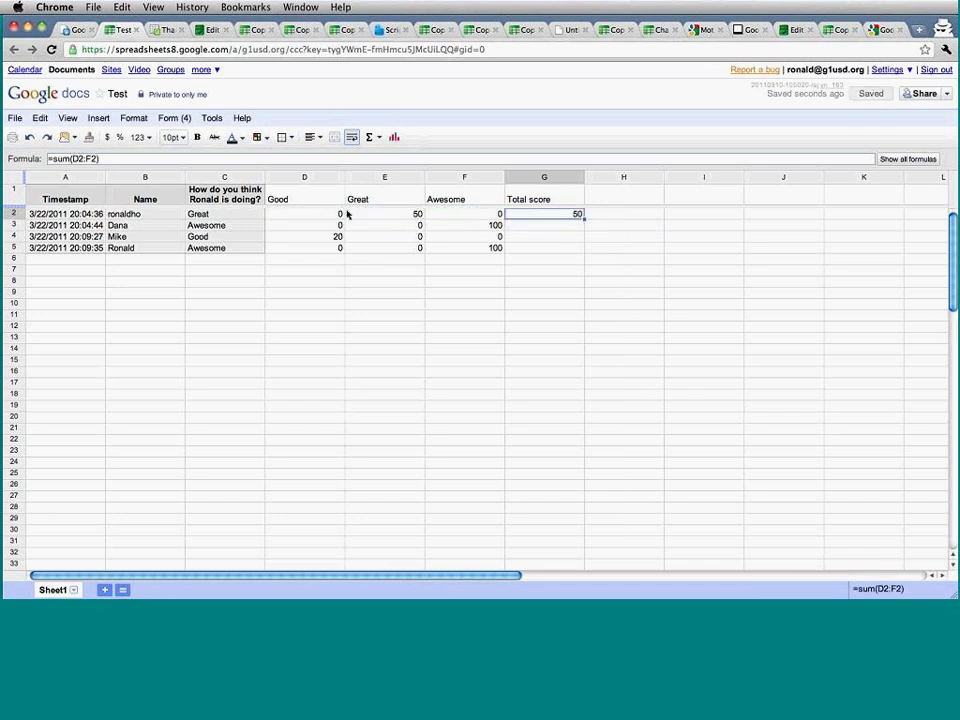
pyautogui.moveTo(585, 216); pyautogui.dragTo(574, 247)
pyautogui.click(673, 319)
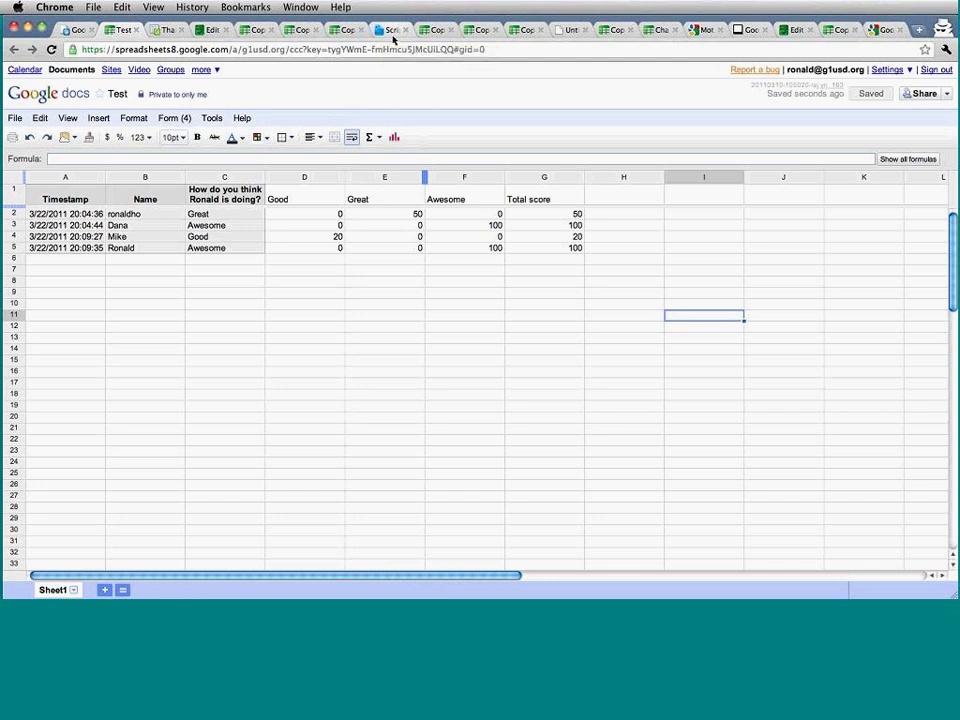
pyautogui.click(393, 36)
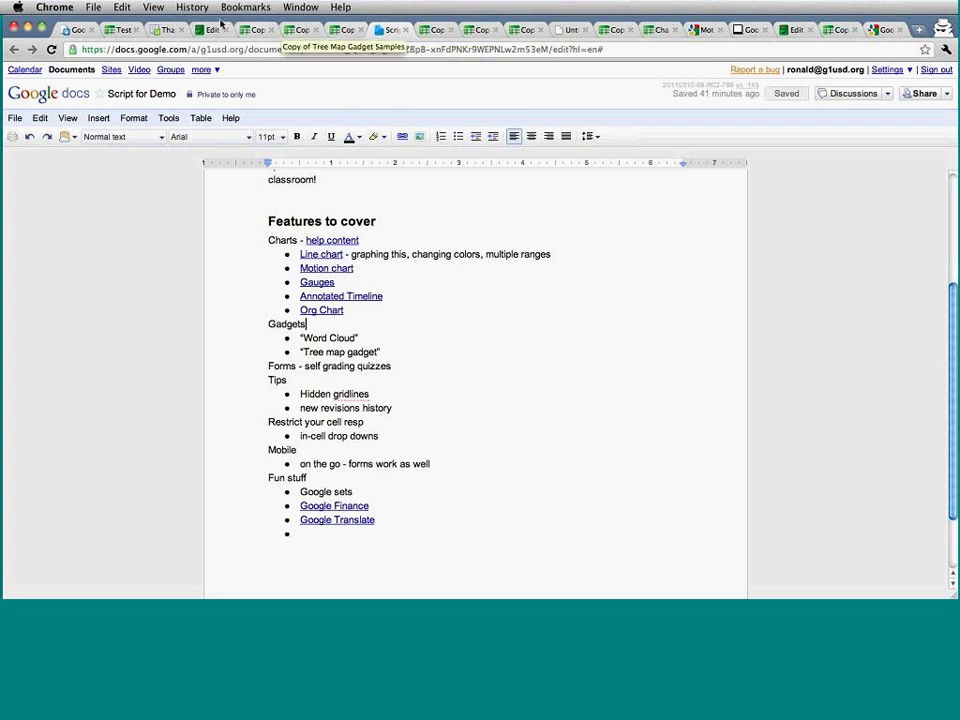
pyautogui.click(166, 30)
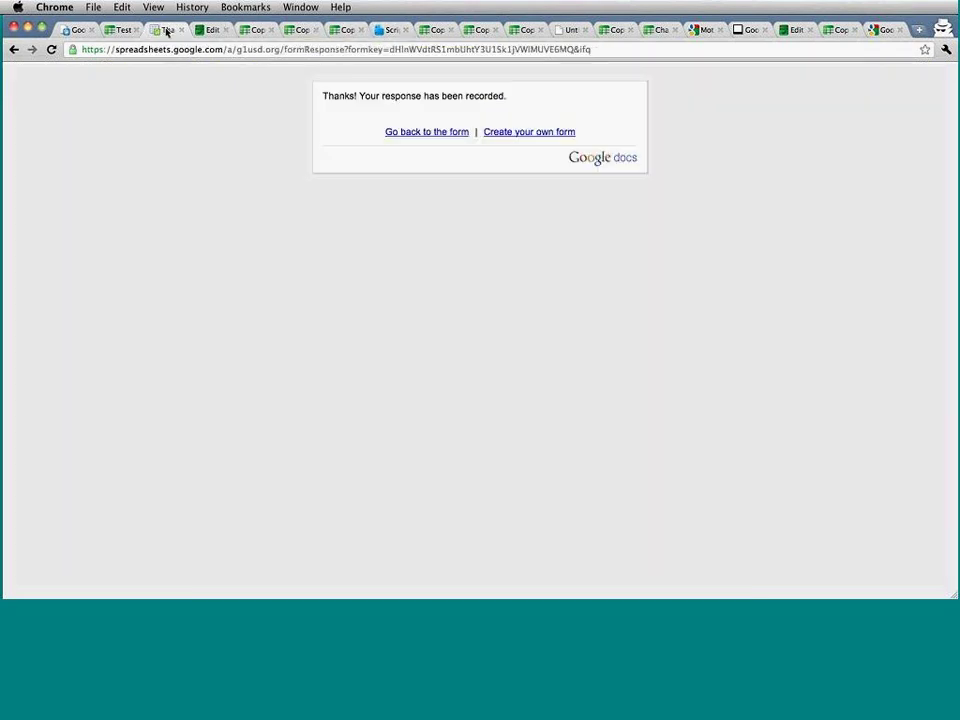
pyautogui.click(380, 30)
pyautogui.click(119, 30)
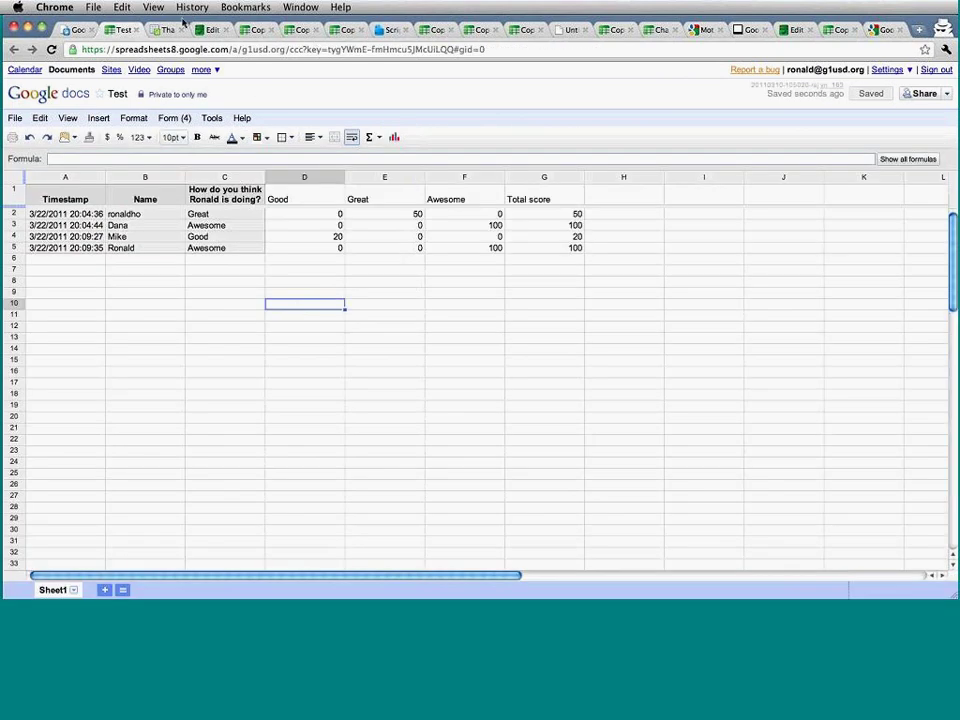
pyautogui.click(227, 343)
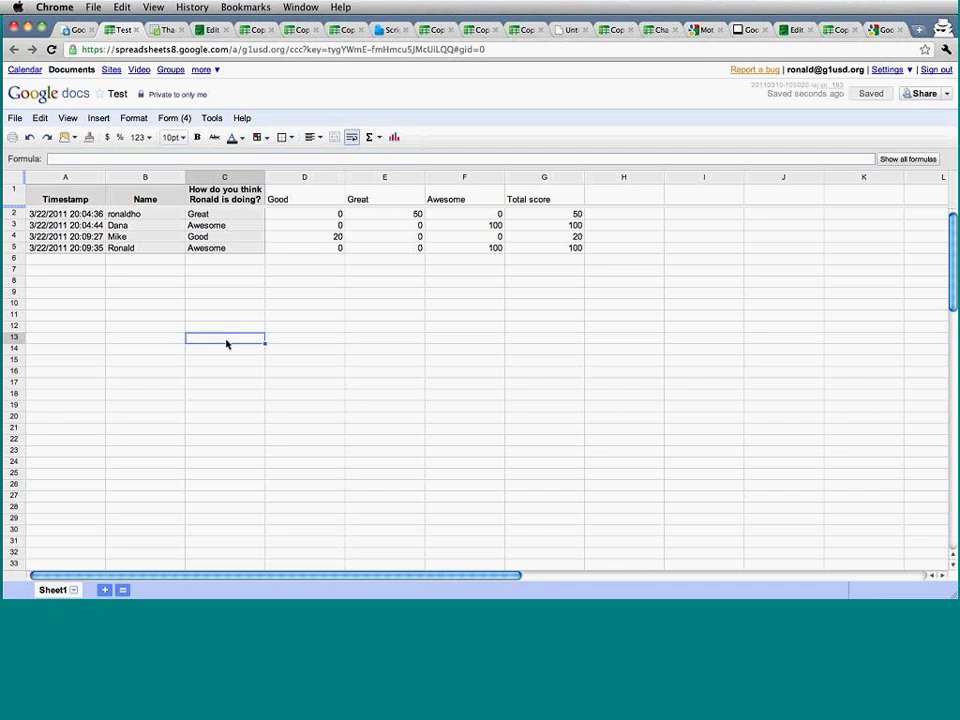
# Hide gridlines on the Test sheet and the org chart spreadsheet, then return to Test.
pyautogui.click(77, 119)
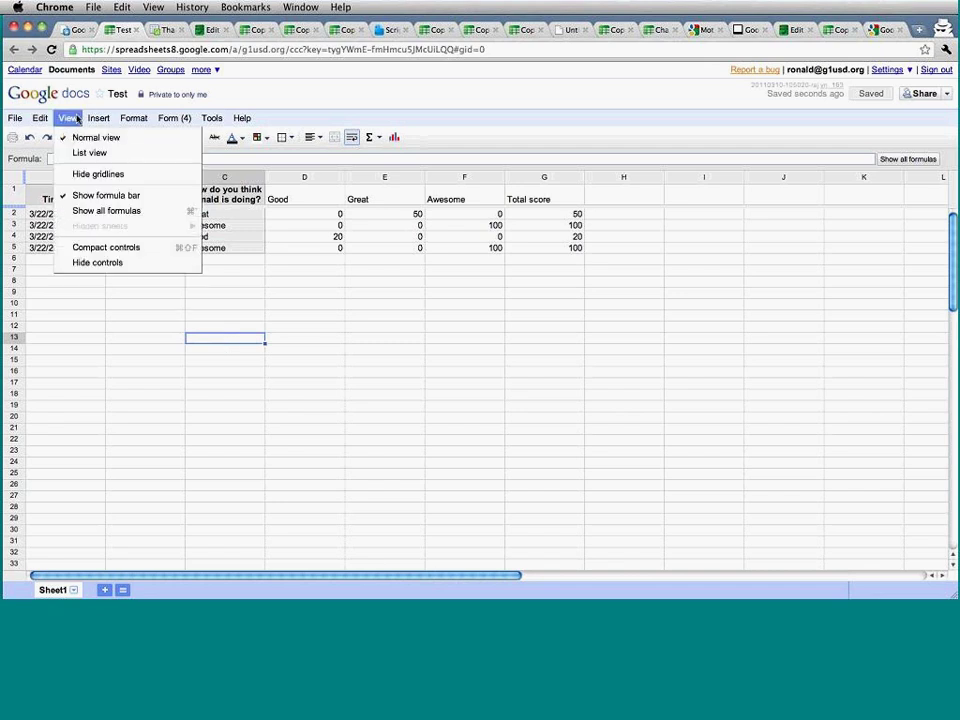
pyautogui.click(82, 176)
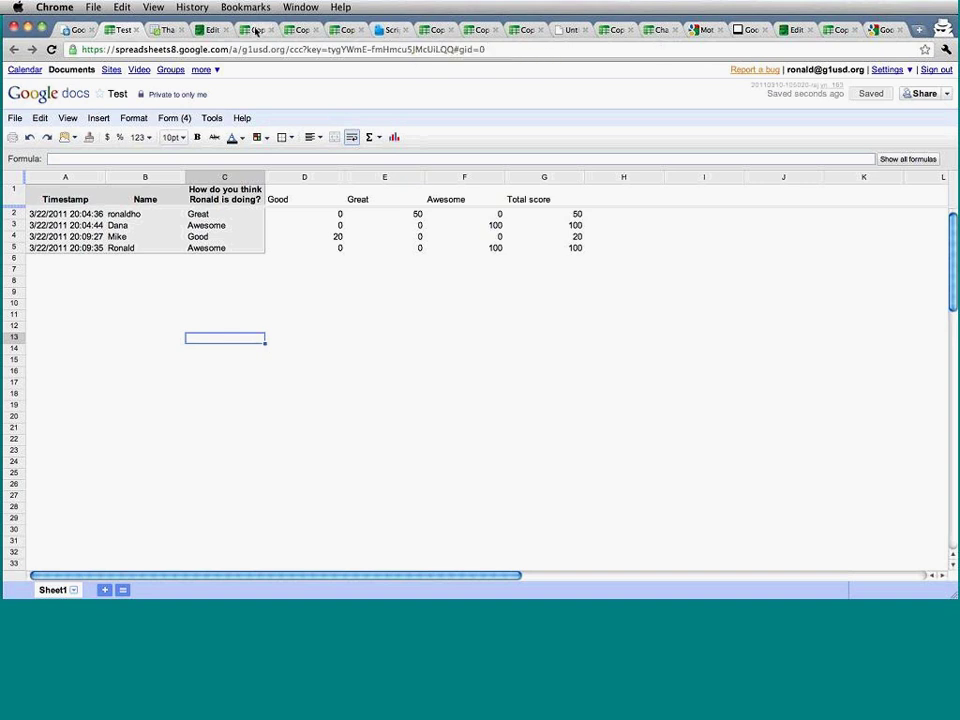
pyautogui.click(345, 30)
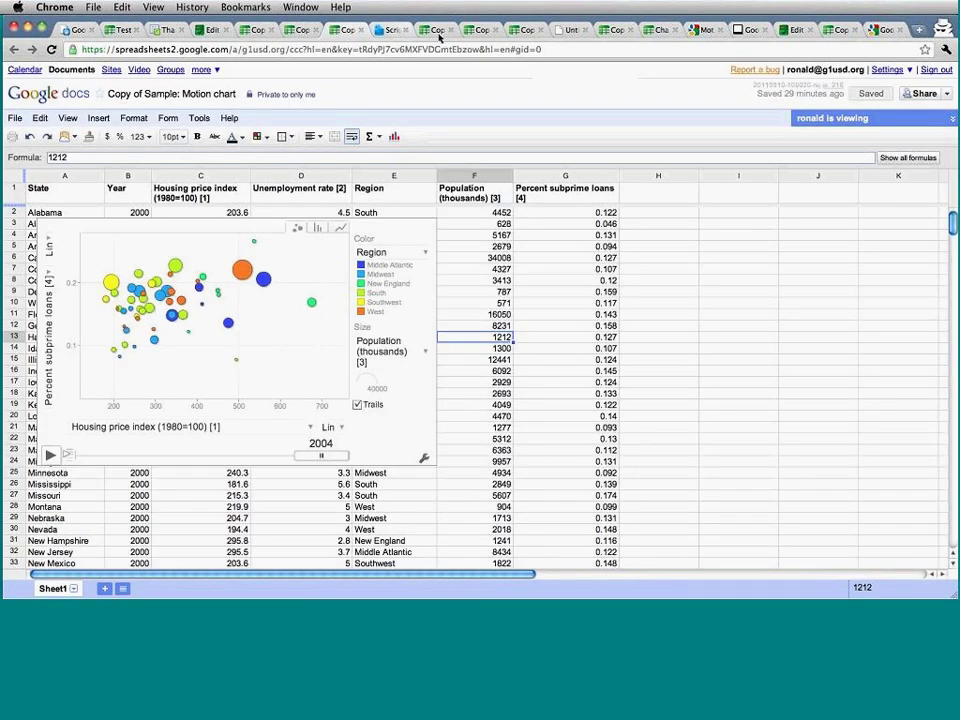
pyautogui.click(476, 30)
pyautogui.click(180, 329)
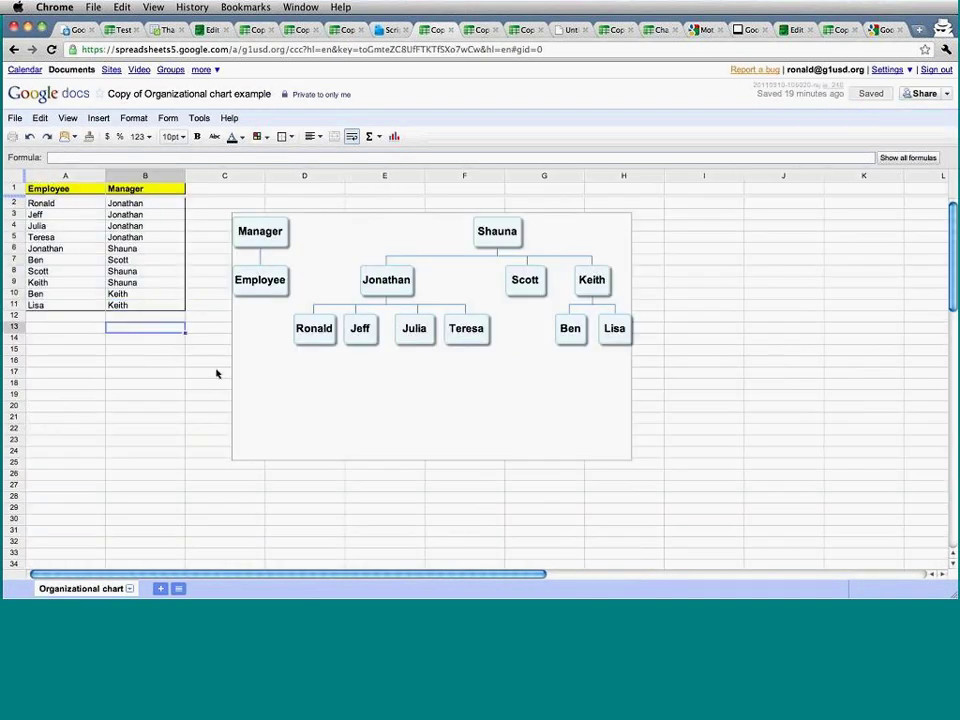
pyautogui.click(214, 373)
pyautogui.click(67, 118)
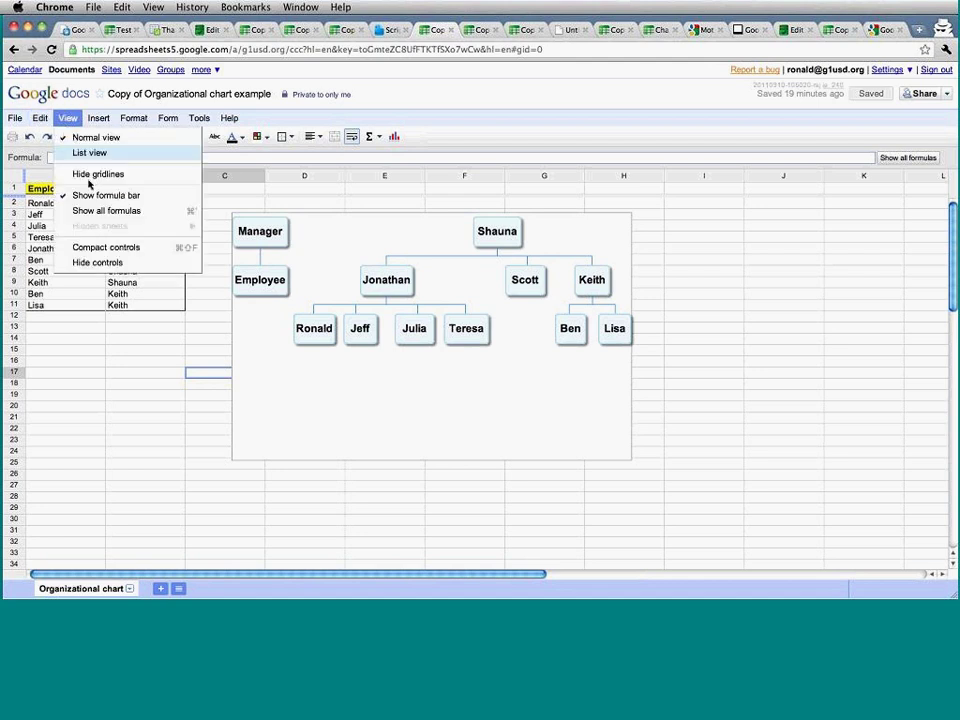
pyautogui.click(107, 174)
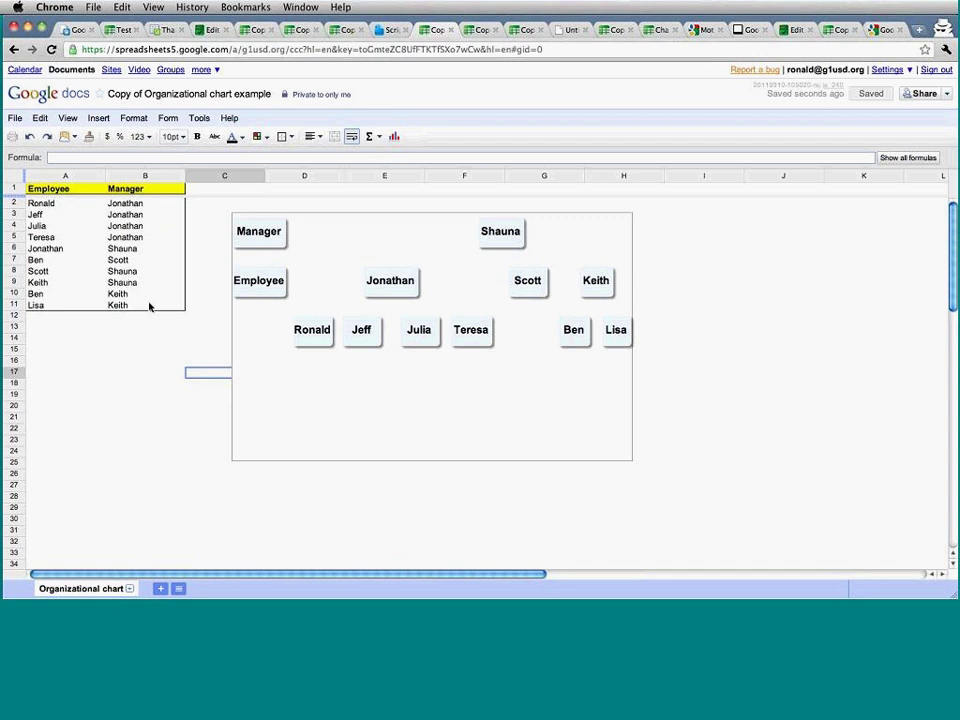
pyautogui.moveTo(150, 302); pyautogui.dragTo(50, 190)
pyautogui.click(100, 327)
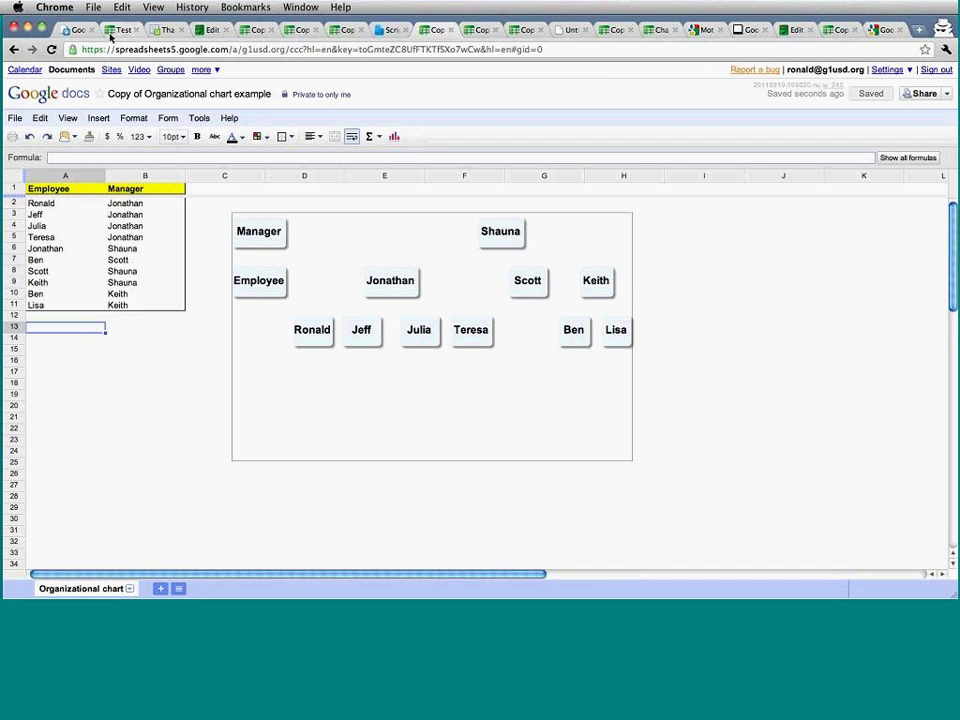
pyautogui.click(112, 31)
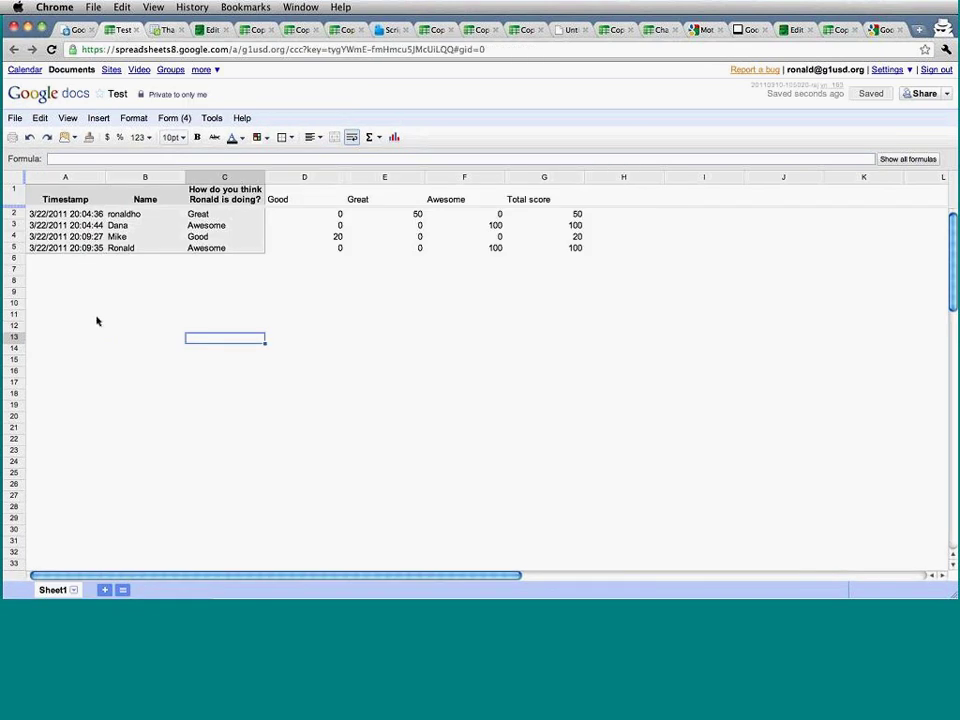
pyautogui.click(92, 316)
pyautogui.click(17, 118)
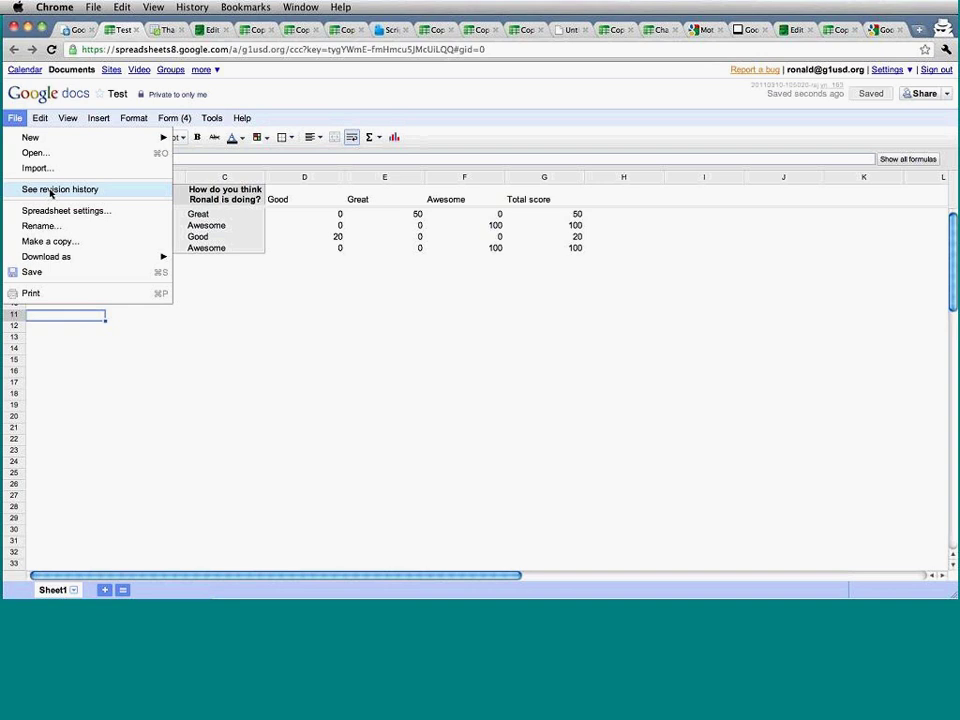
pyautogui.click(52, 190)
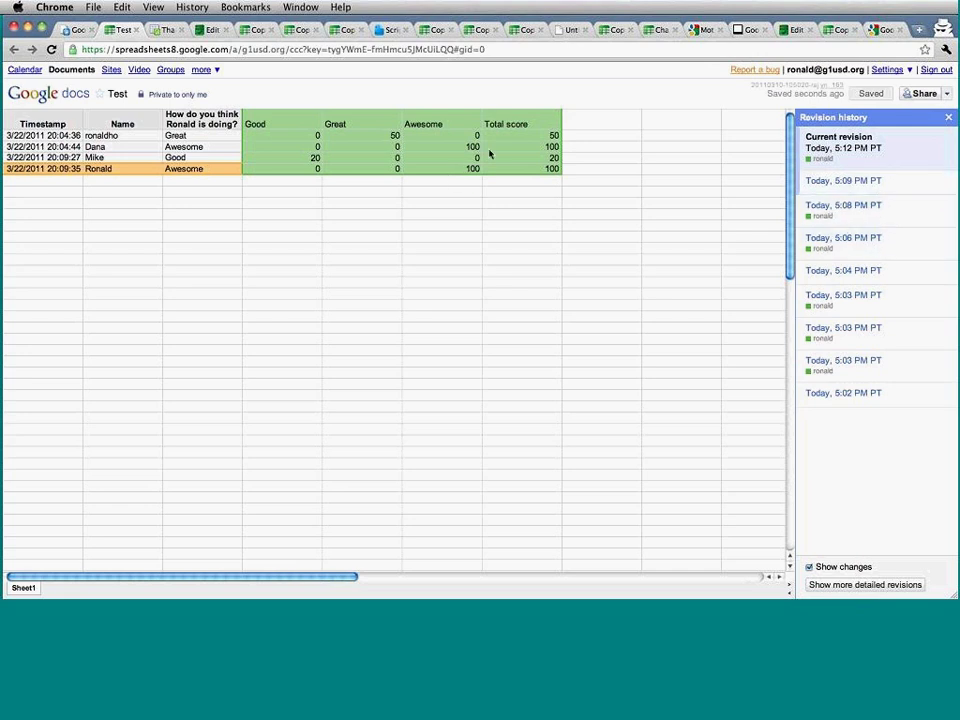
pyautogui.click(843, 238)
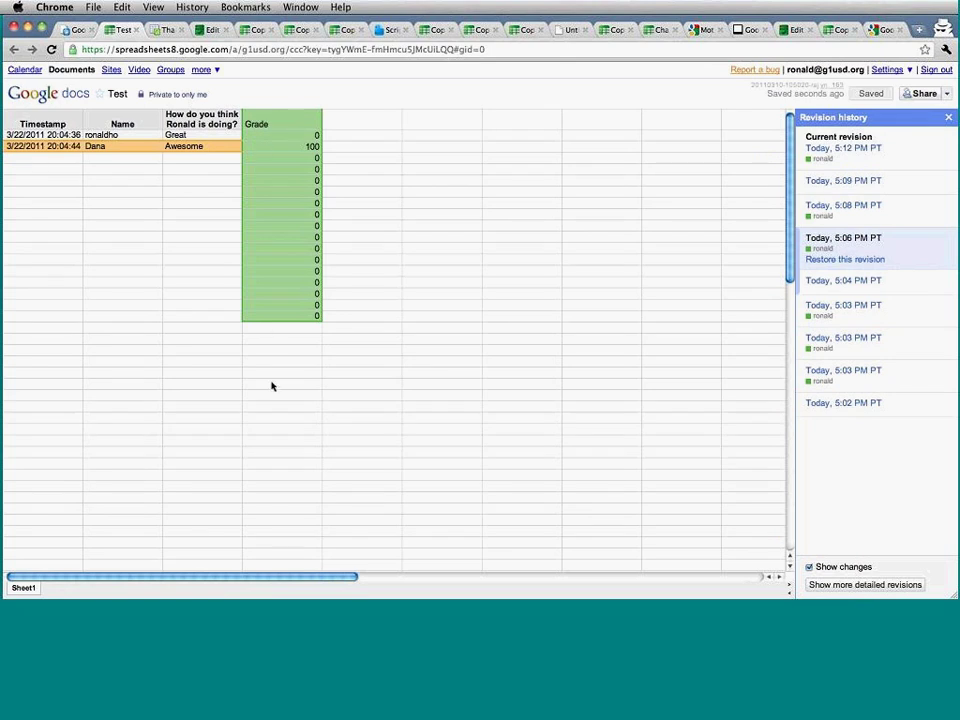
pyautogui.click(825, 214)
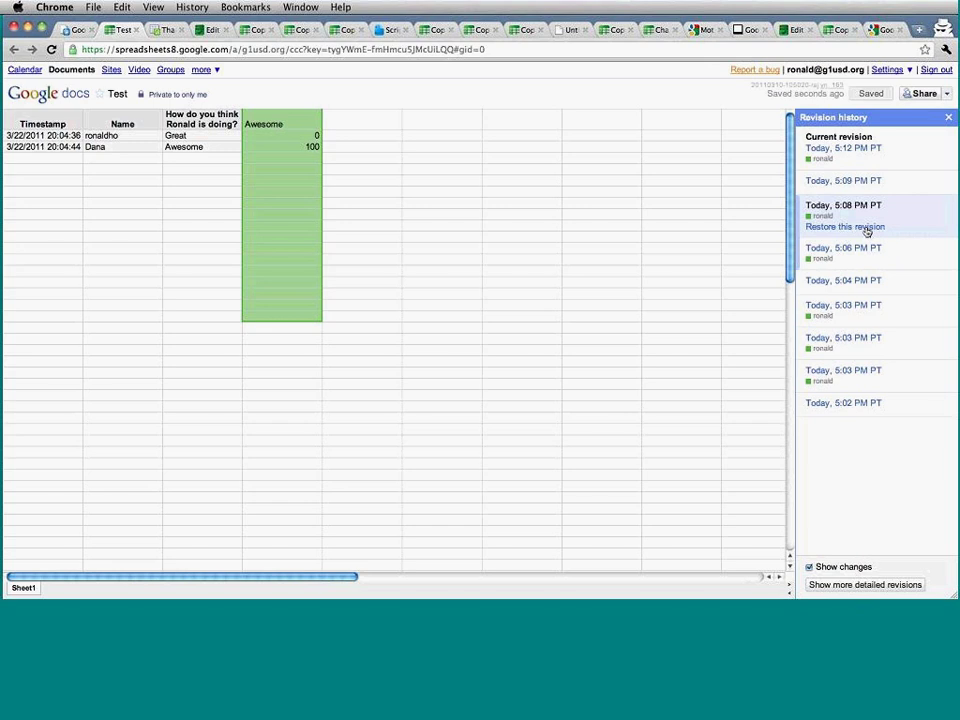
pyautogui.click(948, 119)
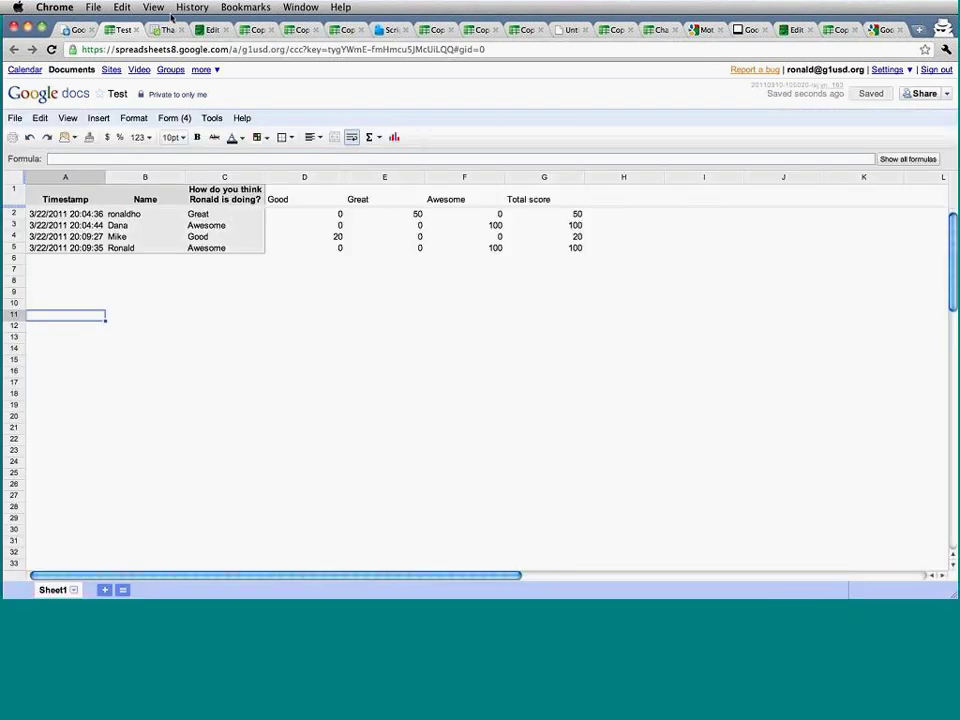
# Create a new blank spreadsheet from the File > New menu.
pyautogui.click(393, 29)
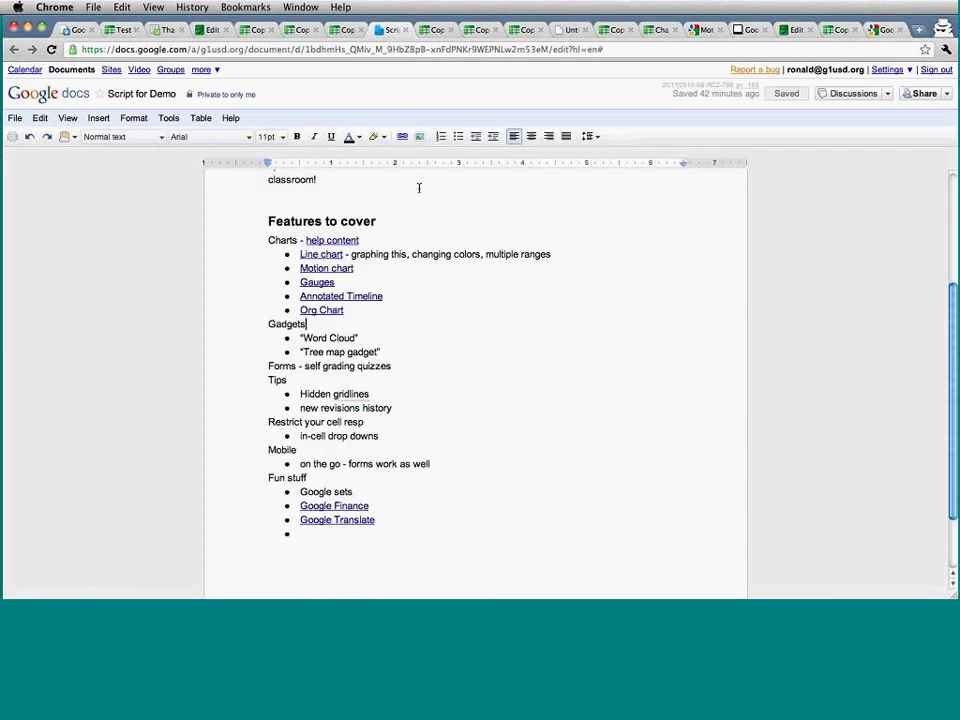
pyautogui.click(158, 28)
pyautogui.click(122, 29)
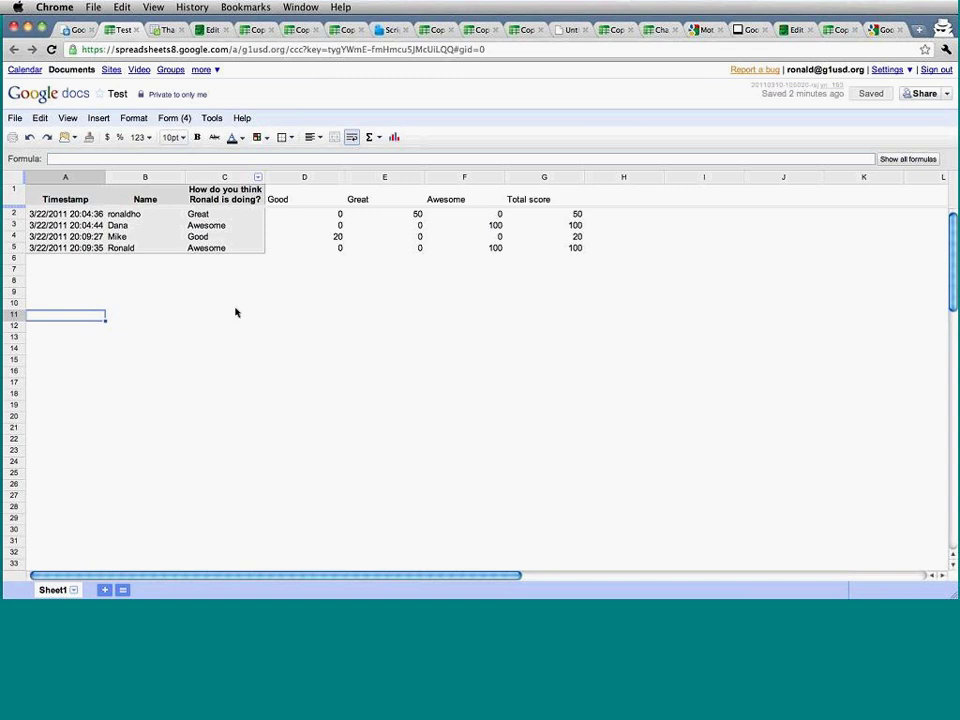
pyautogui.click(243, 271)
pyautogui.click(454, 383)
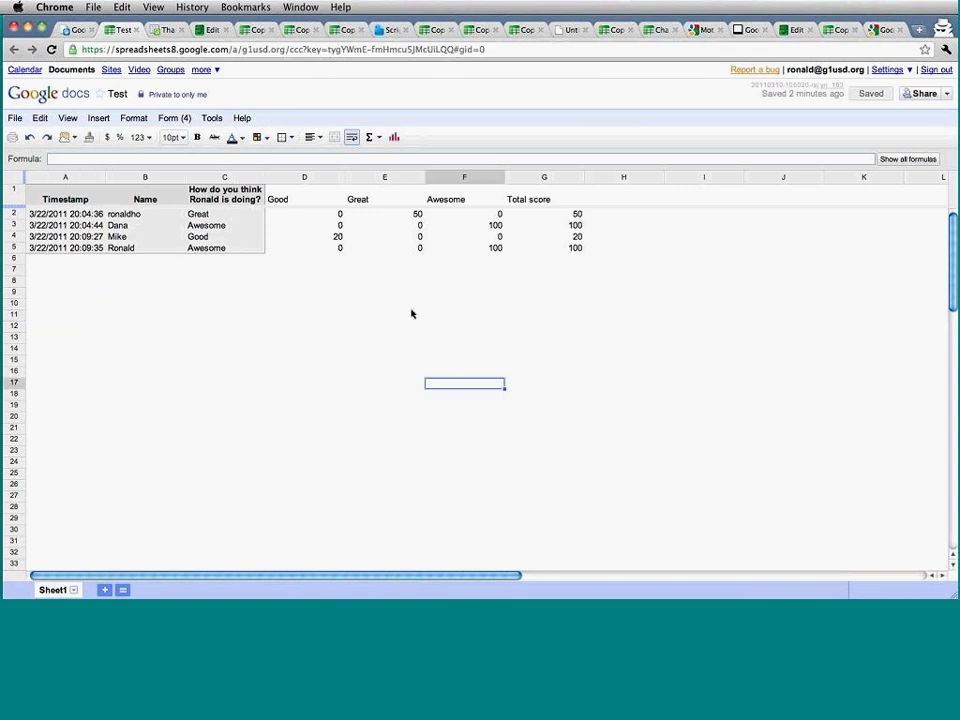
pyautogui.click(14, 118)
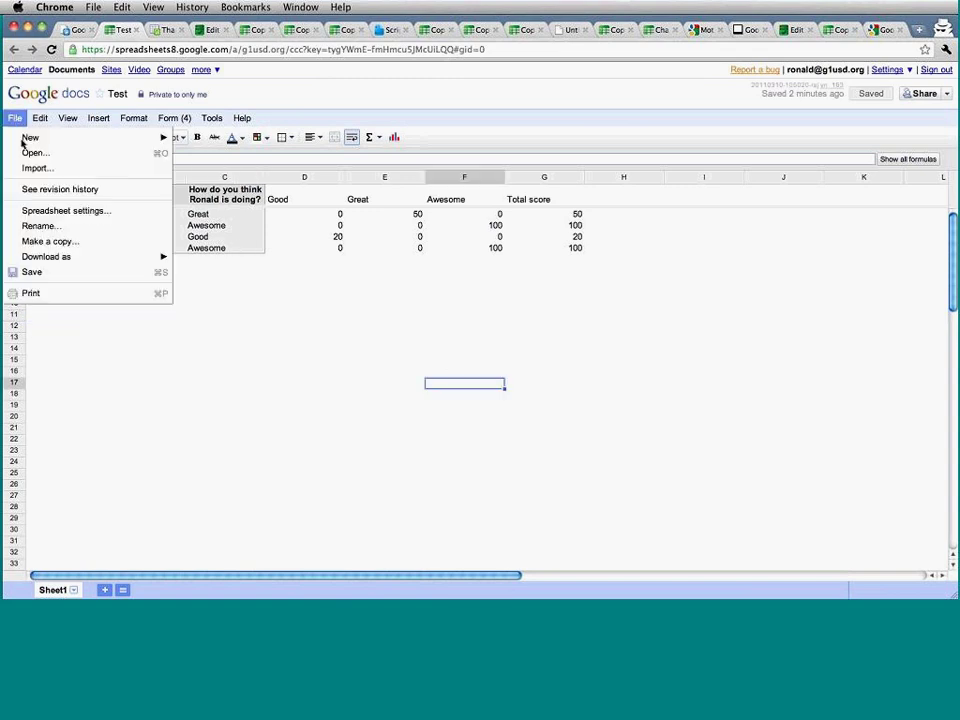
pyautogui.moveTo(26, 139)
pyautogui.click(228, 156)
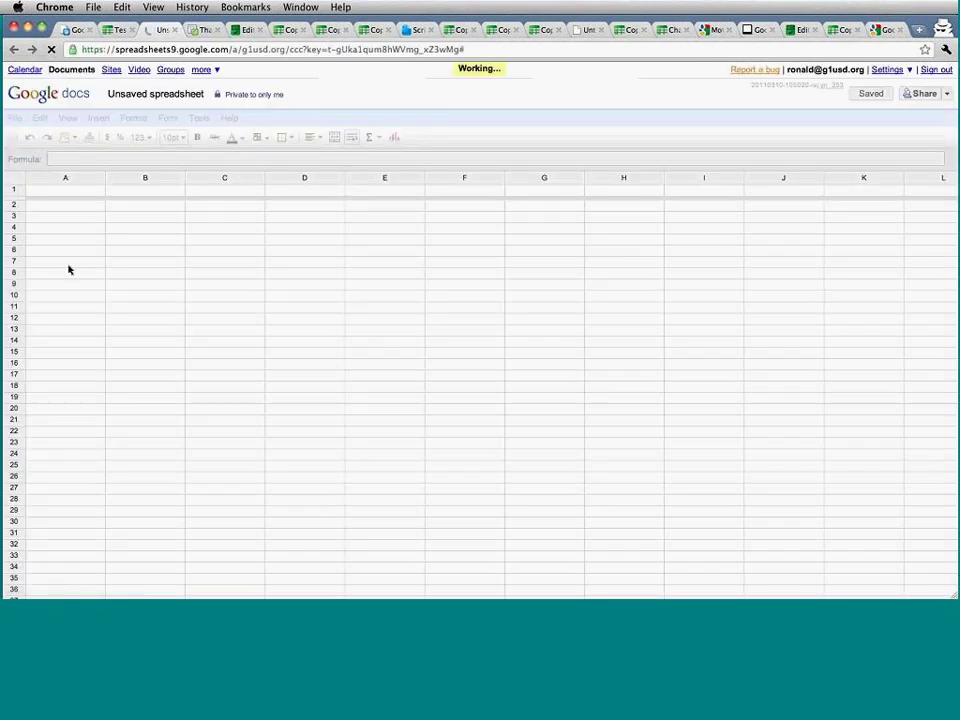
# Label A8 'Input your city', put a border around B8, and hide the gridlines.
pyautogui.click(62, 273)
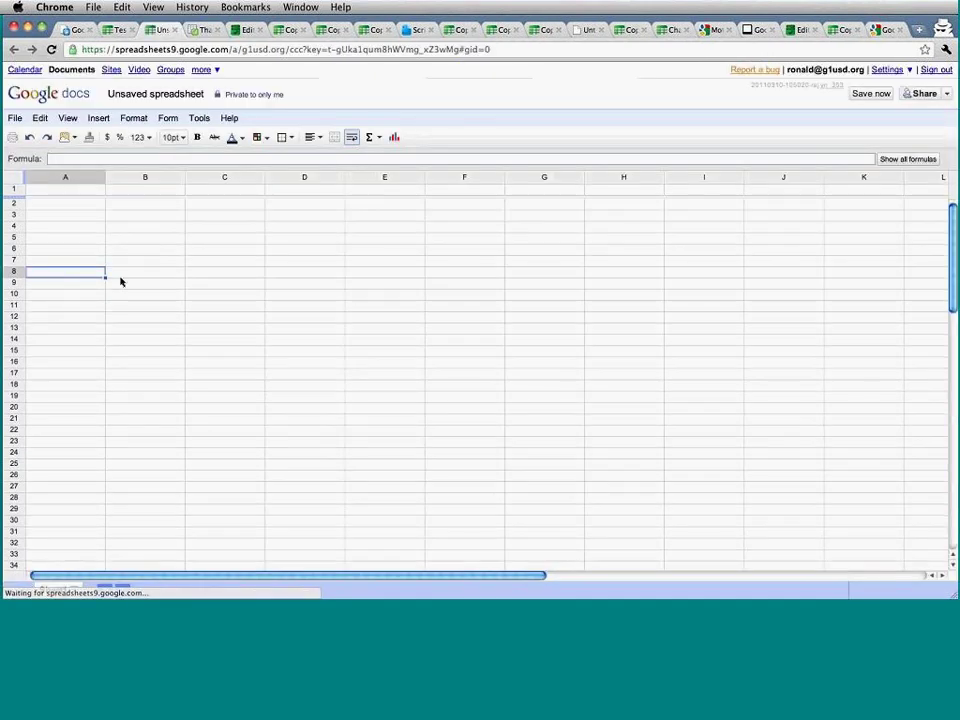
pyautogui.write('Input your city')
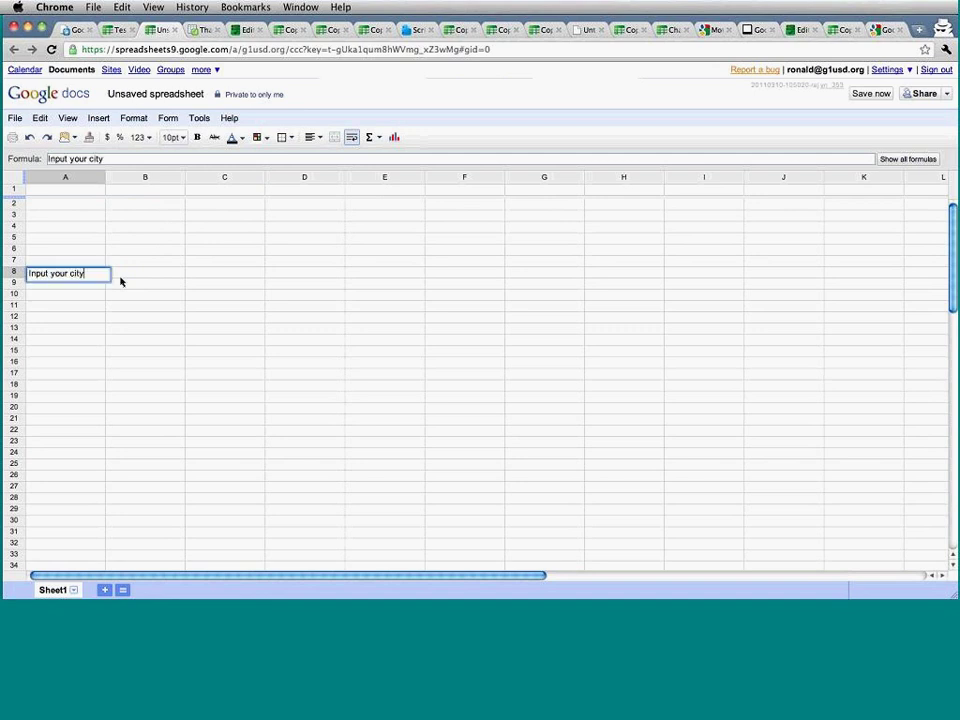
pyautogui.press('Tab')
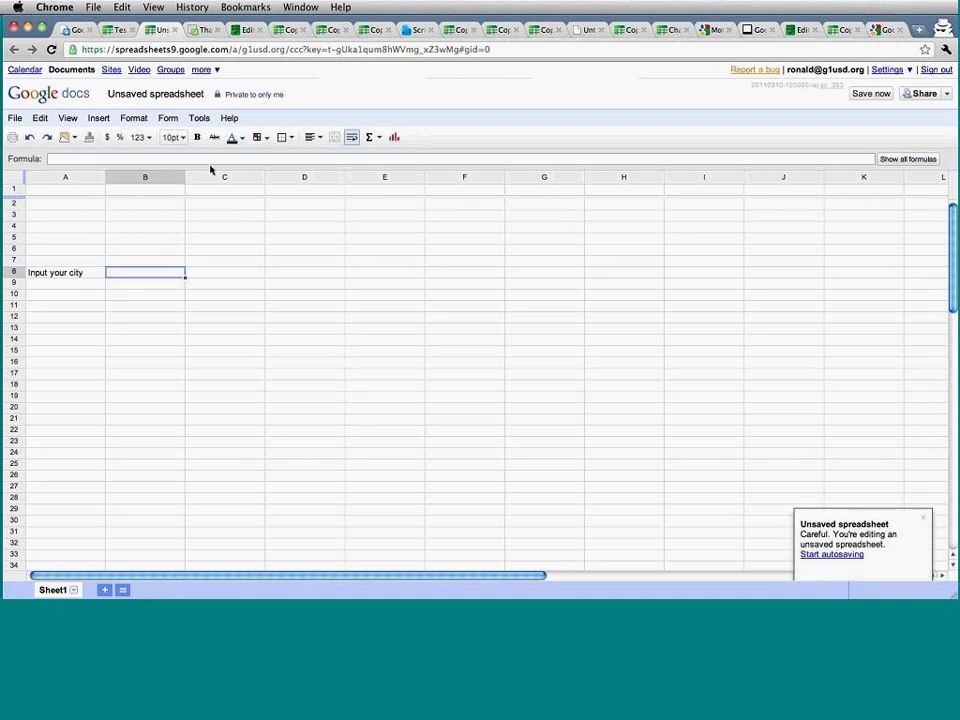
pyautogui.click(293, 138)
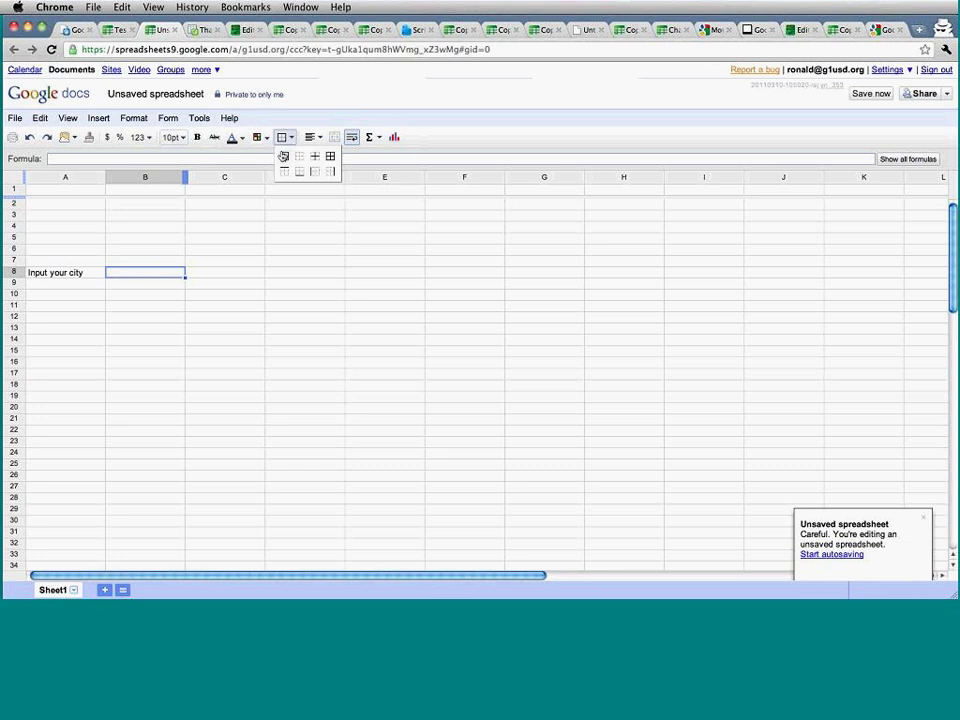
pyautogui.click(284, 155)
pyautogui.click(150, 228)
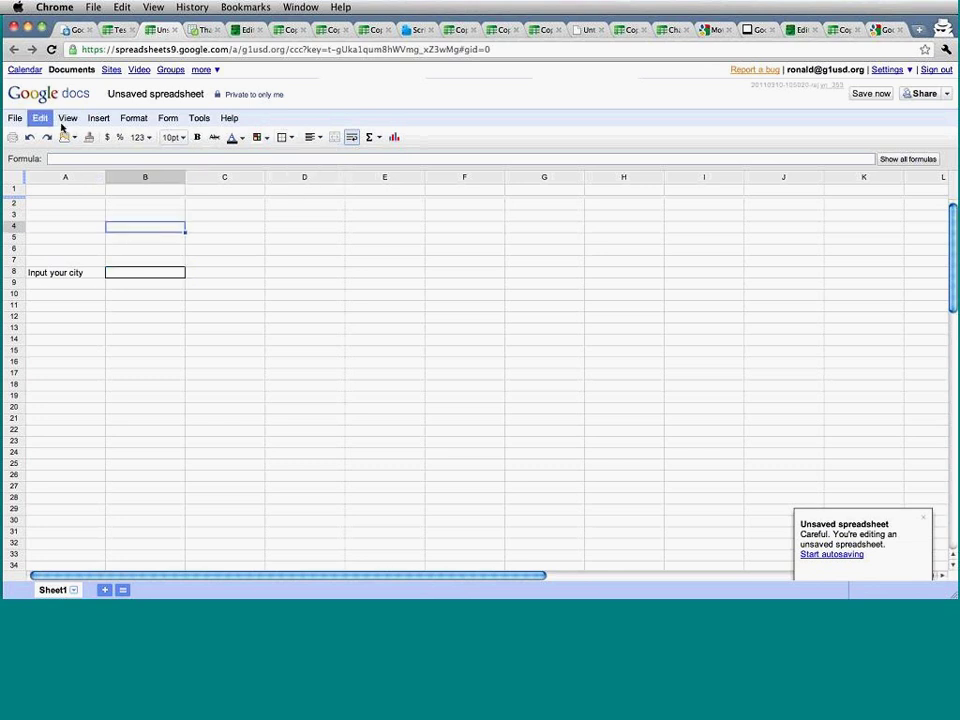
pyautogui.click(67, 118)
pyautogui.click(69, 174)
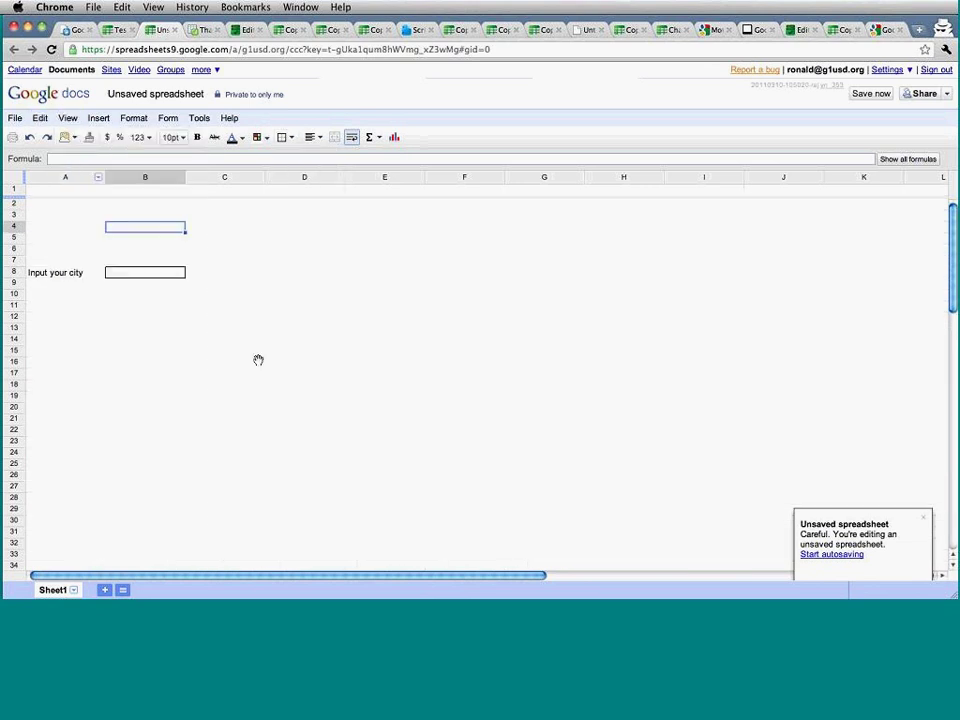
pyautogui.click(257, 360)
# Open the data validation settings for cell B8 from the Tools menu.
pyautogui.click(169, 277)
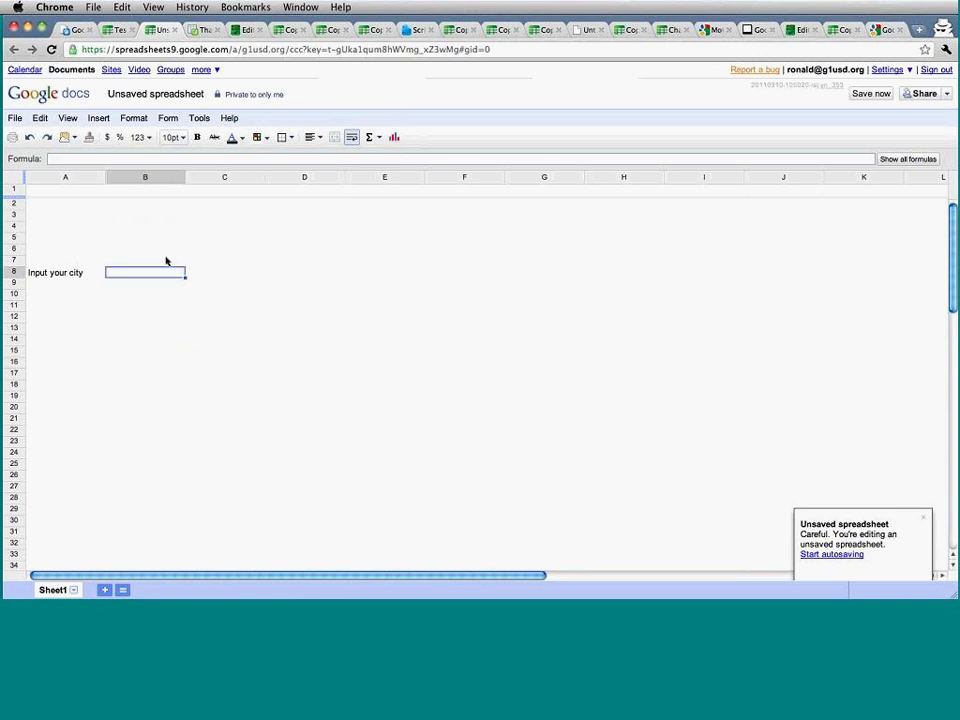
pyautogui.click(190, 119)
pyautogui.moveTo(168, 119)
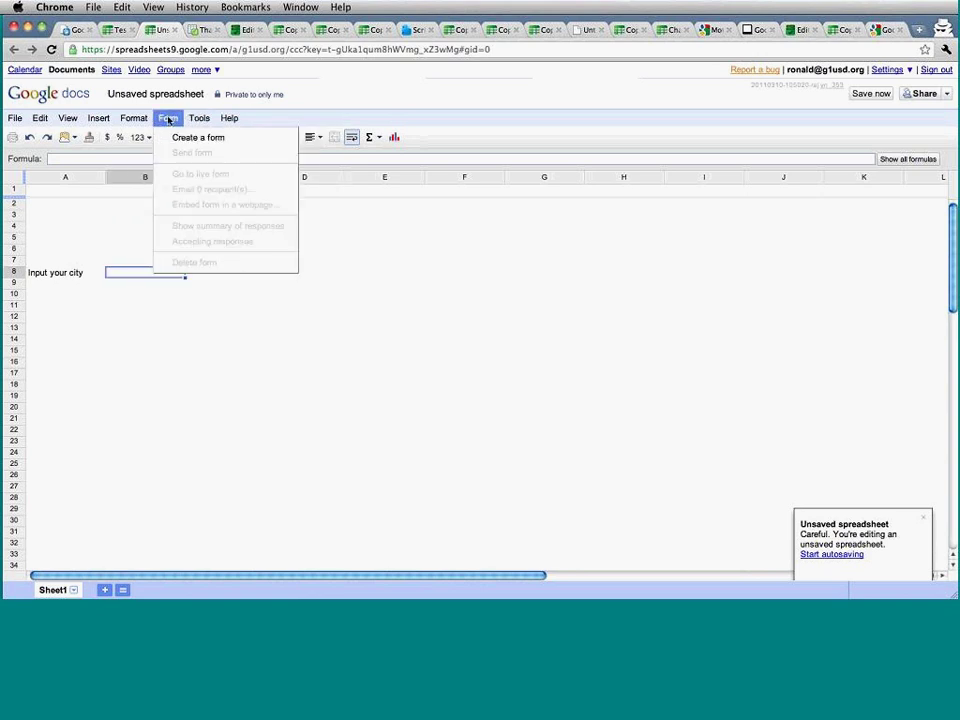
pyautogui.moveTo(199, 118)
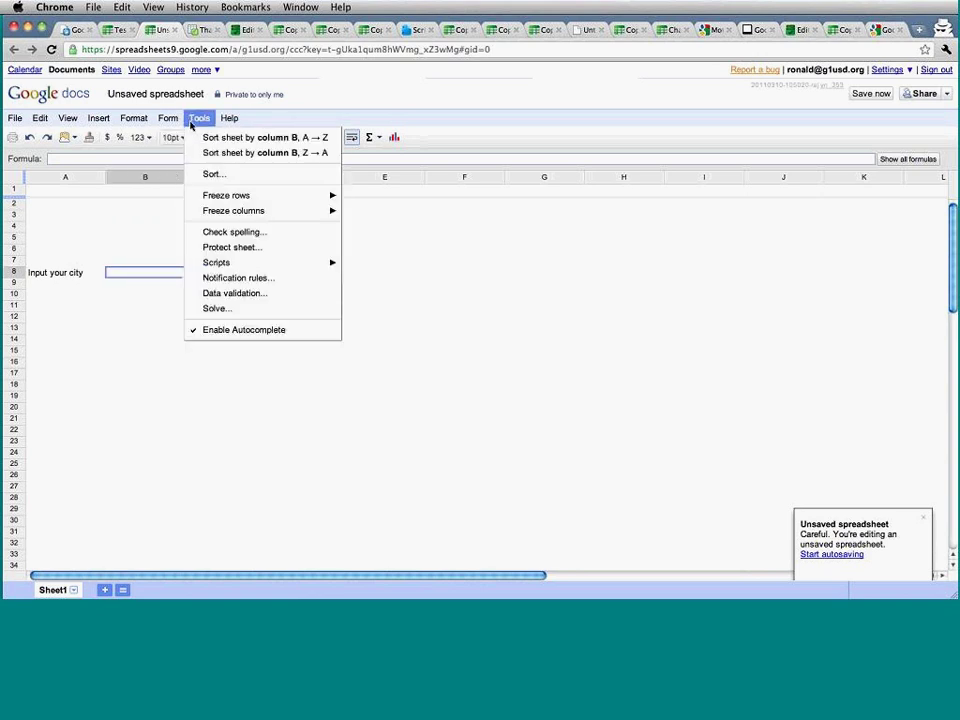
pyautogui.click(208, 293)
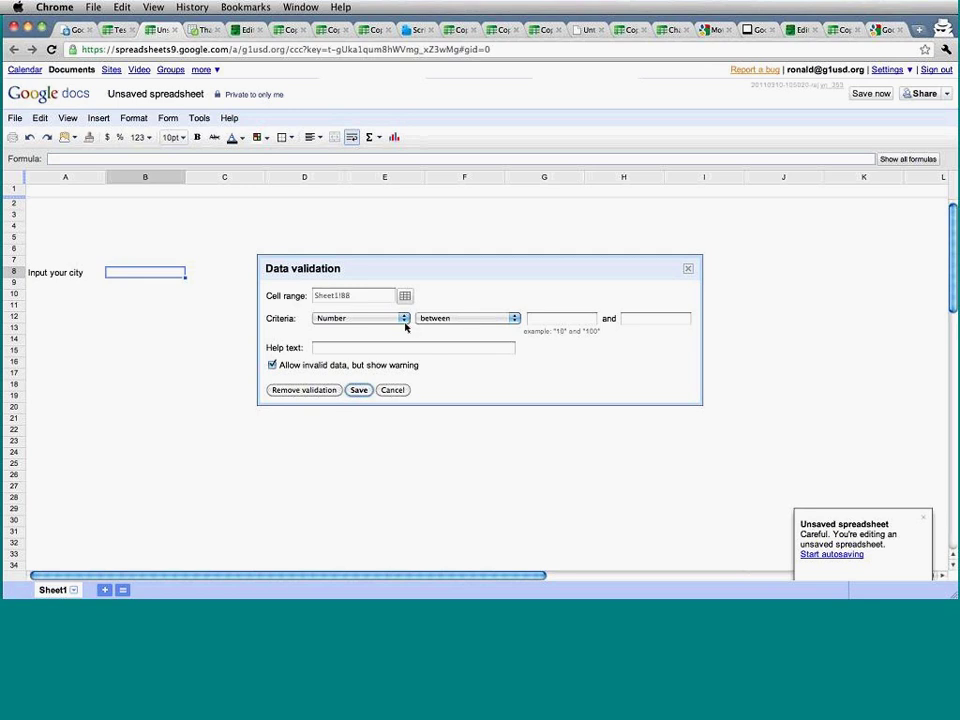
# Save a B8 validation rule listing items chicago, Fremont and Seattle.
pyautogui.click(405, 321)
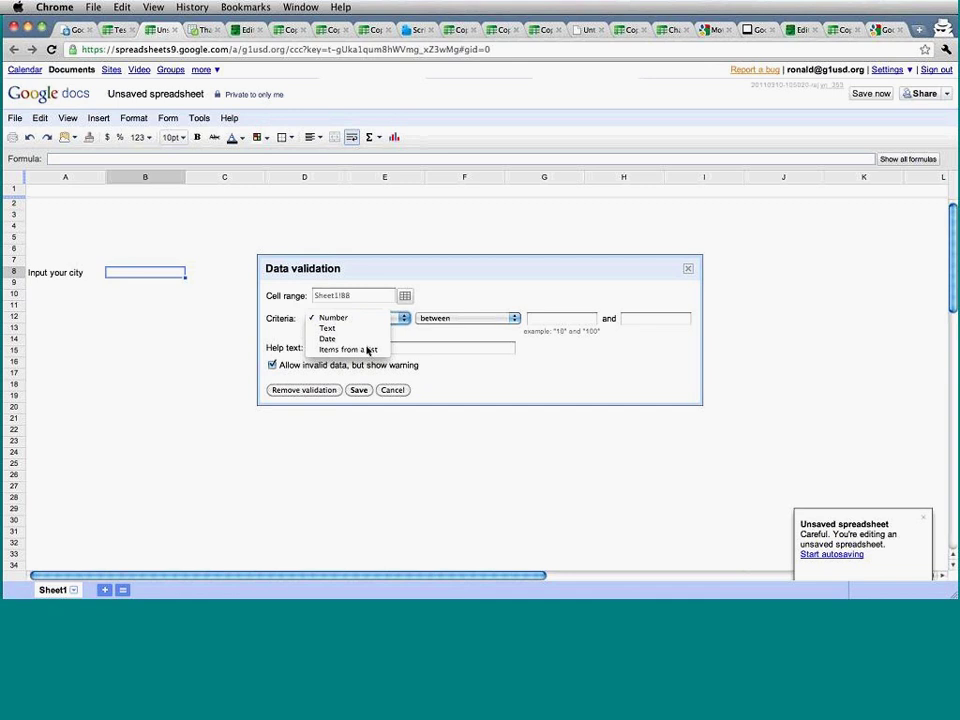
pyautogui.click(366, 350)
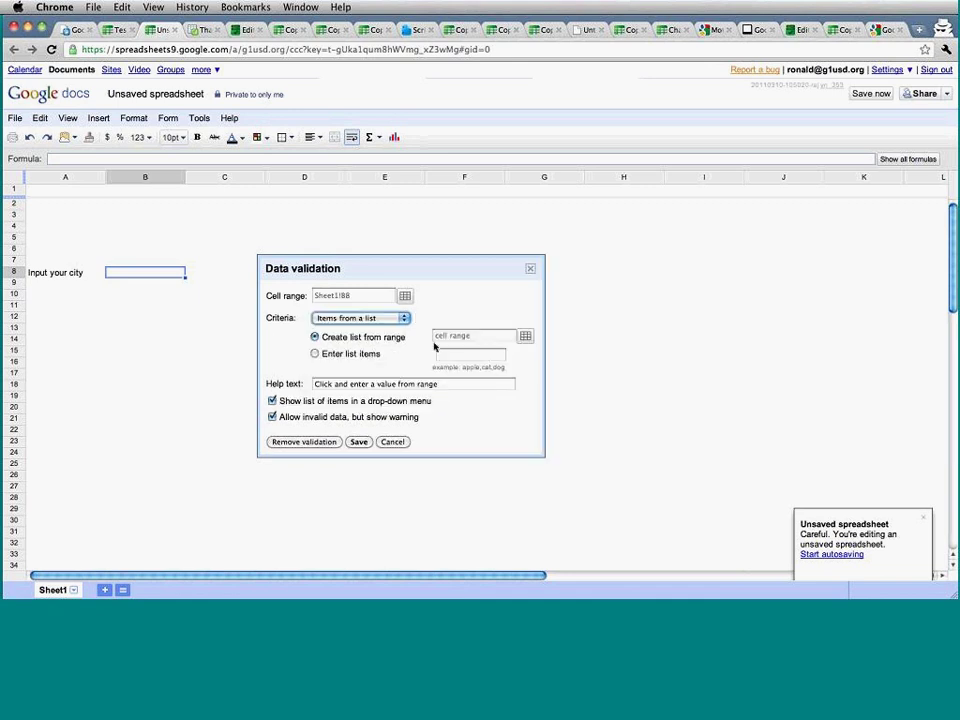
pyautogui.click(363, 356)
pyautogui.click(447, 355)
pyautogui.write('chicago,Fremont')
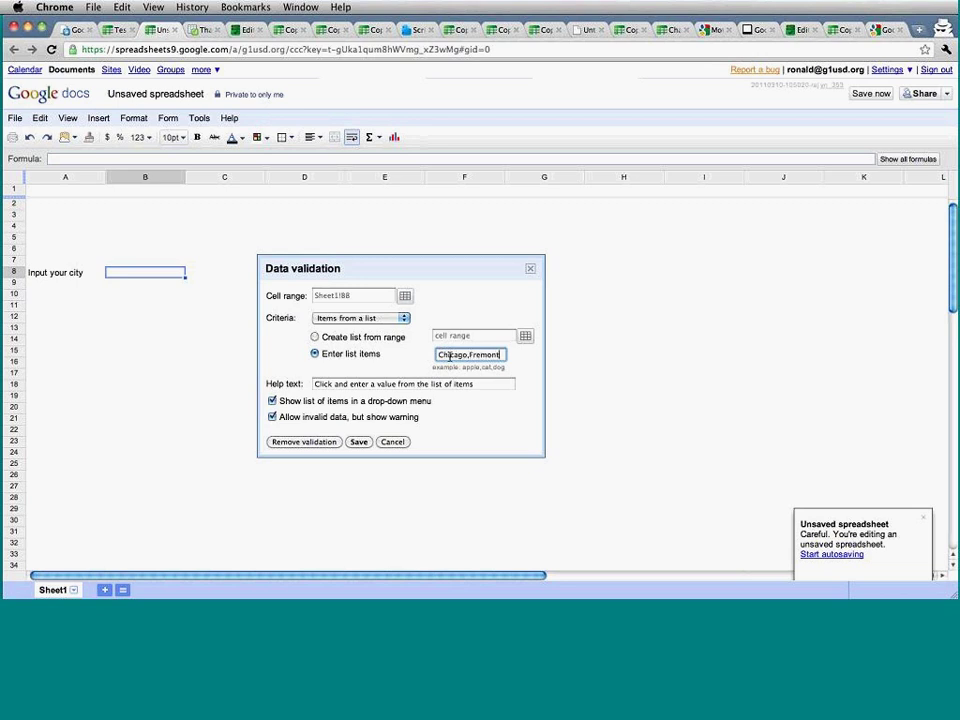
pyautogui.write(',Seattle')
pyautogui.click(359, 442)
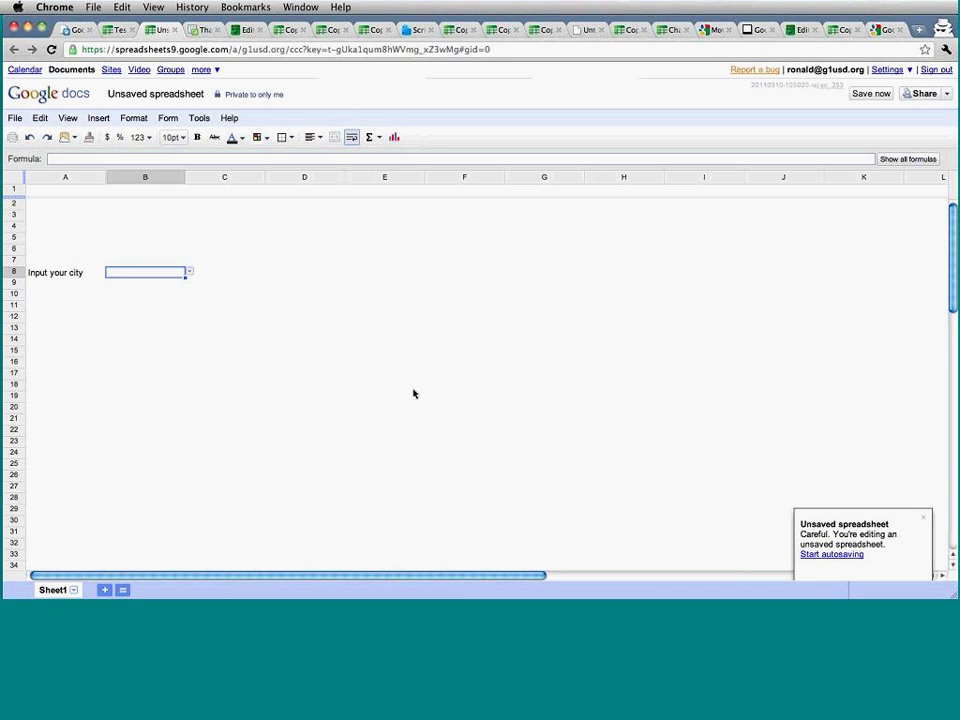
pyautogui.click(414, 390)
# Test B8's drop-down by picking Fremont, then entering San Francisco.
pyautogui.click(183, 276)
pyautogui.click(189, 273)
pyautogui.click(177, 302)
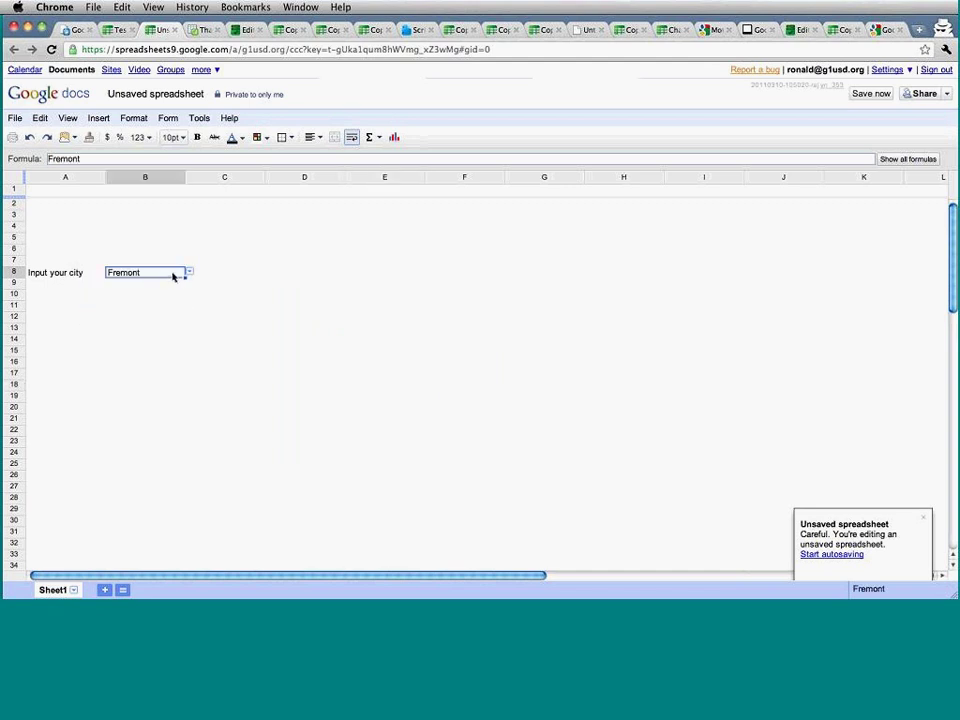
pyautogui.write('San Francisco')
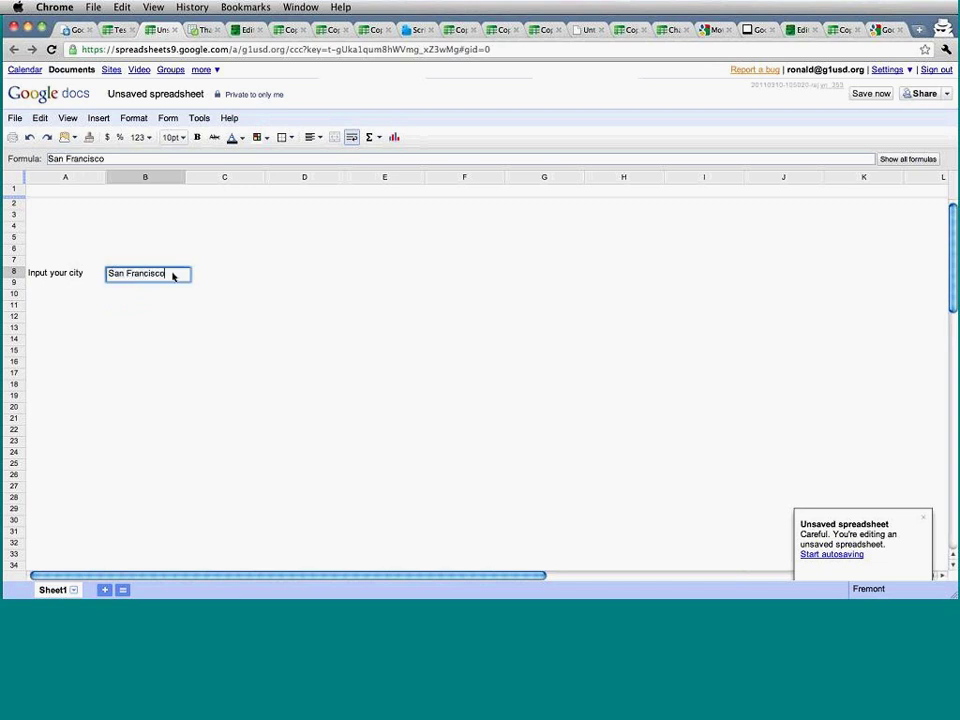
pyautogui.press('Return')
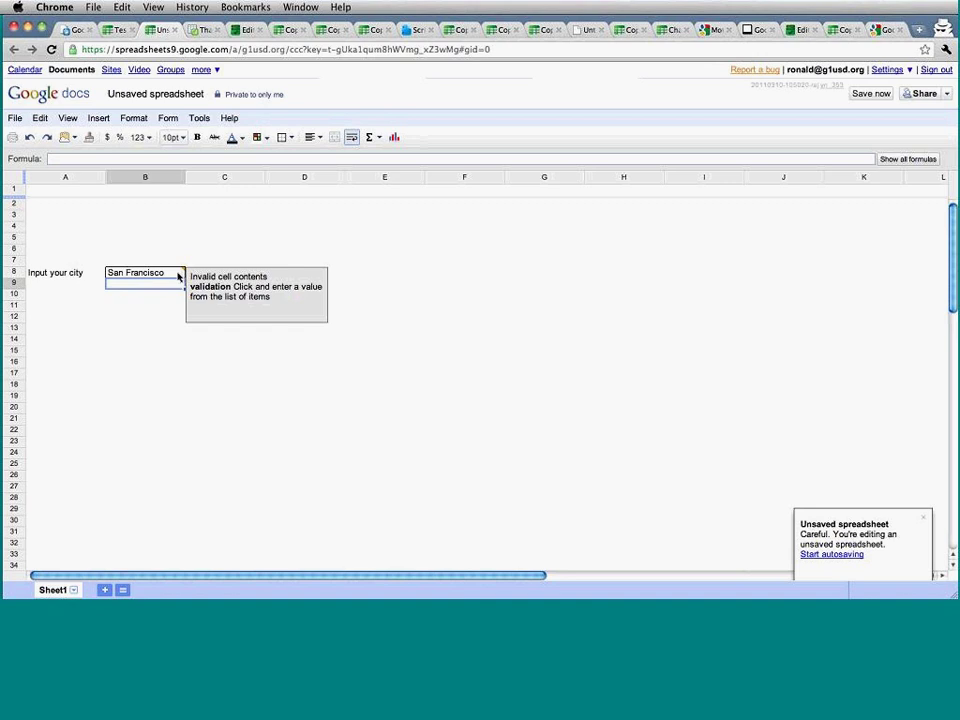
pyautogui.click(179, 274)
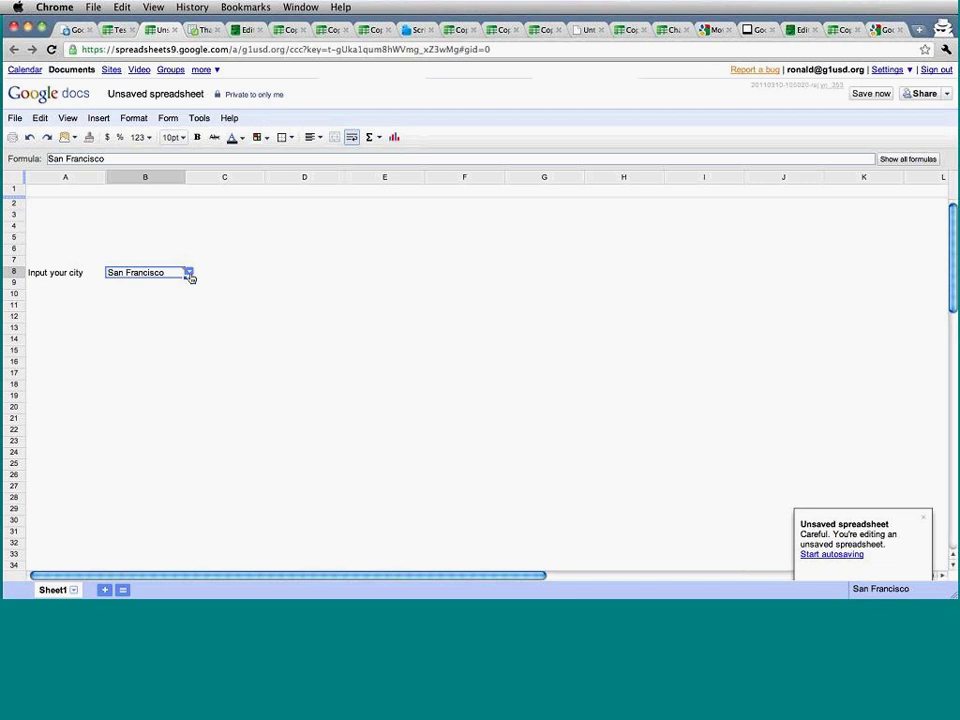
# Enter the cities San Francisco, New York and Montreal in cells E8:E10.
pyautogui.click(190, 274)
pyautogui.click(362, 305)
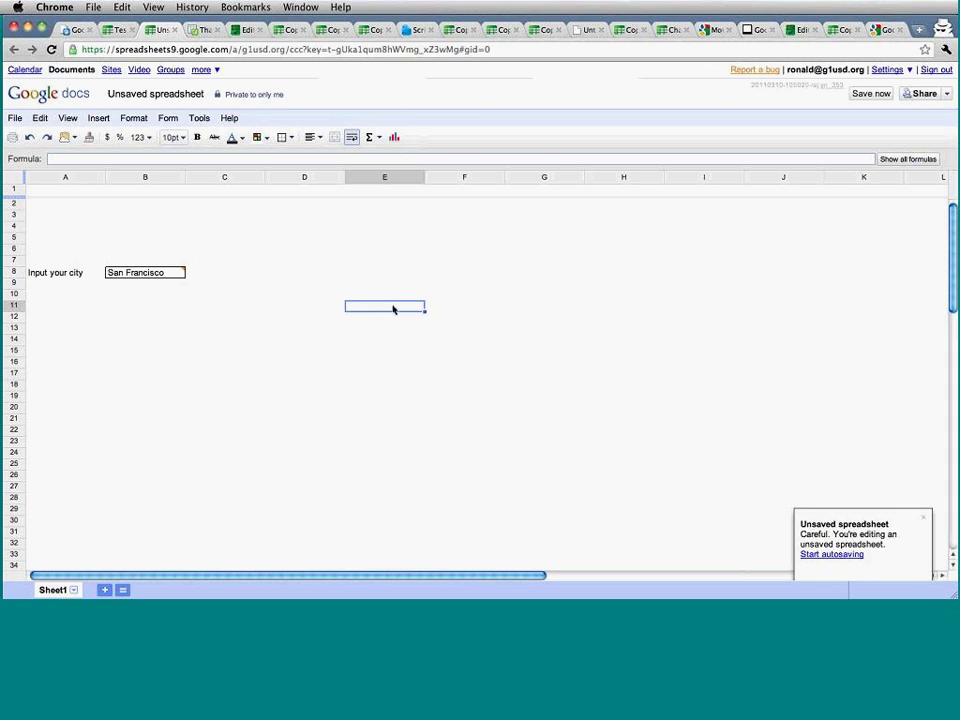
pyautogui.click(351, 272)
pyautogui.write('n Francisco')
pyautogui.press('Return')
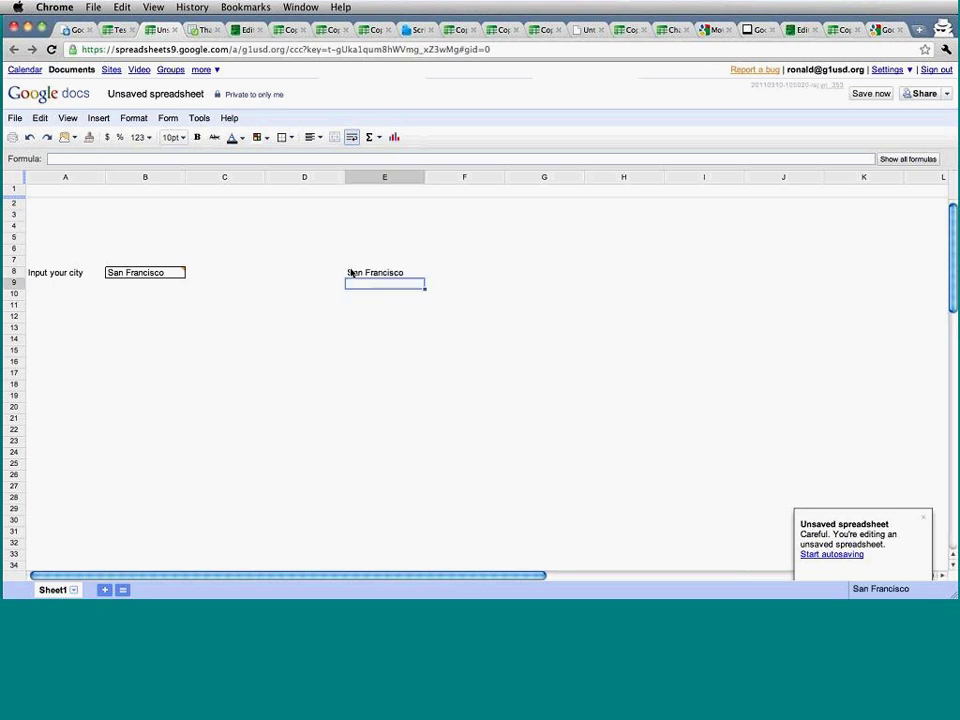
pyautogui.write('New York')
pyautogui.press('Return')
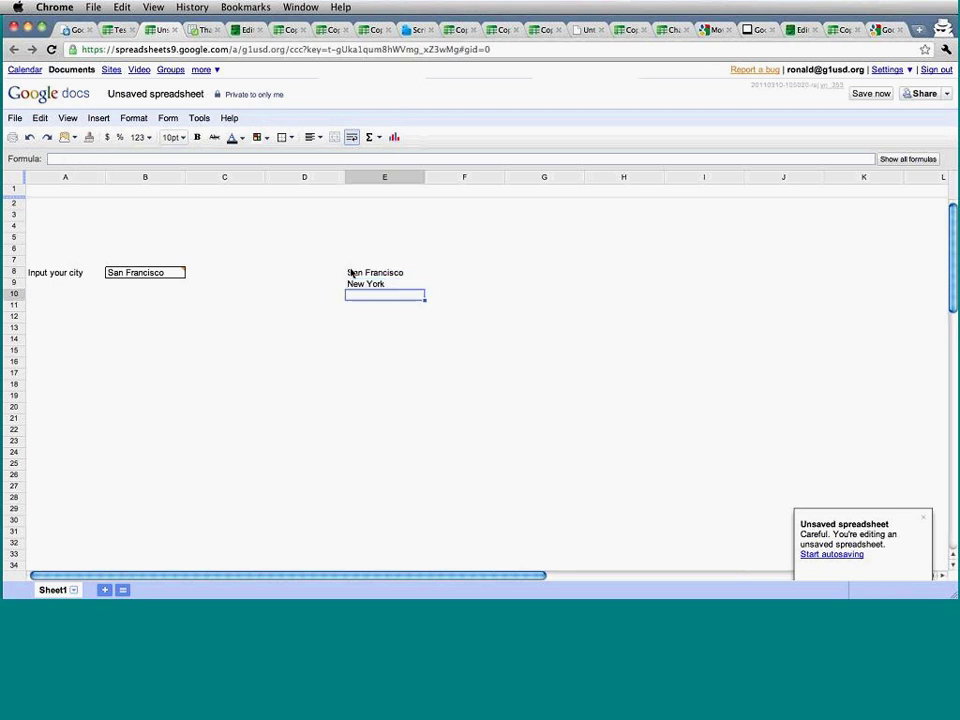
pyautogui.write('M')
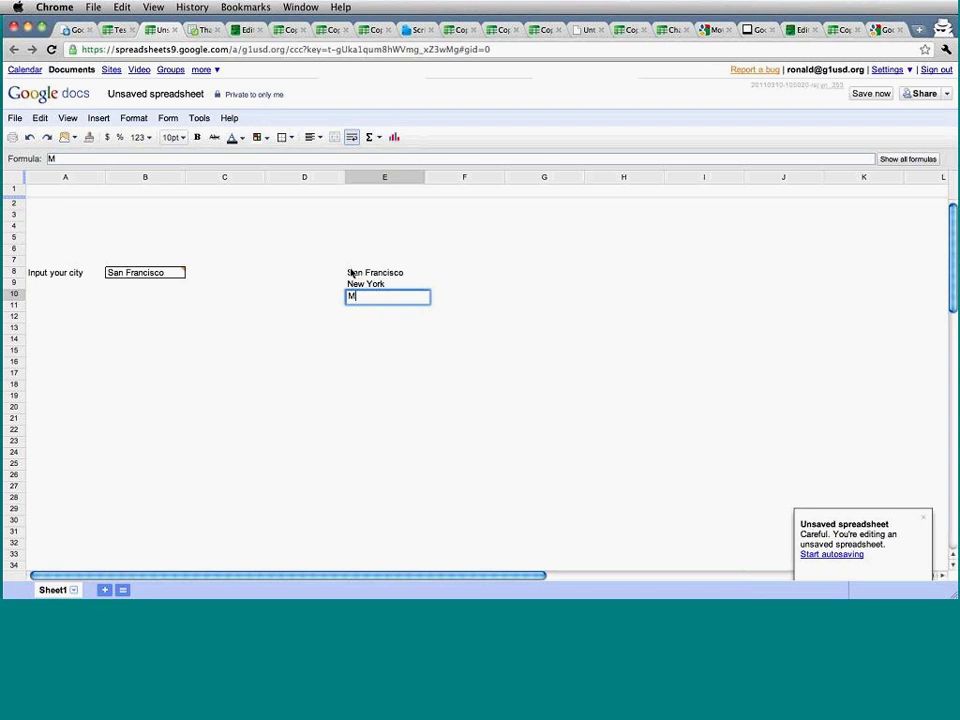
pyautogui.write('ontreal')
pyautogui.press('Return')
# Clear B8 and give it a data validation list drawn from range E8:E10.
pyautogui.click(137, 274)
pyautogui.press('Delete')
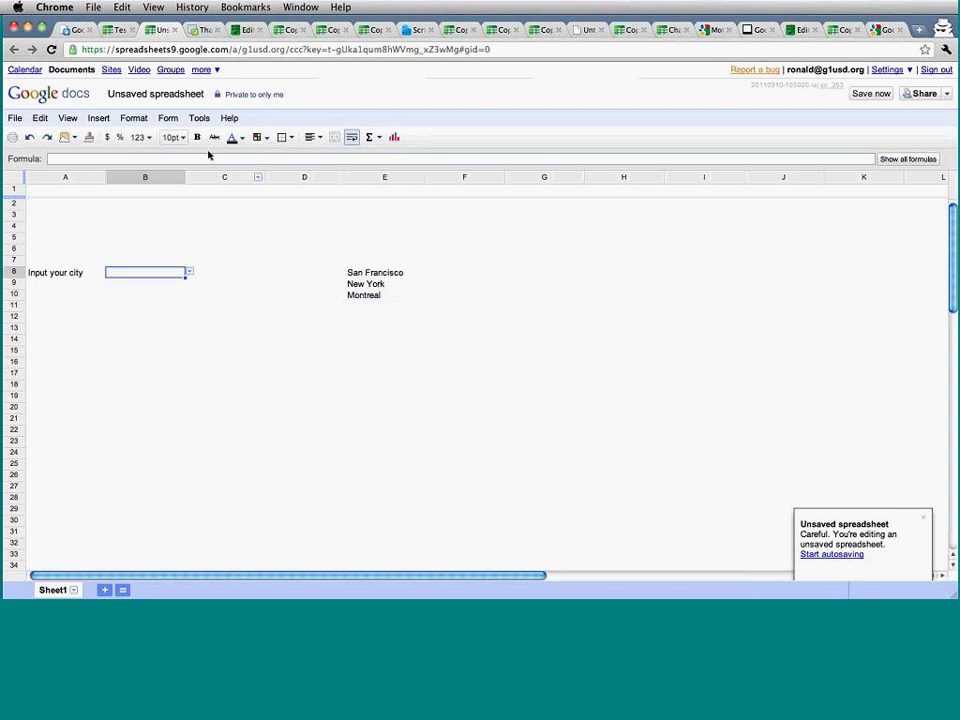
pyautogui.click(199, 117)
pyautogui.click(225, 293)
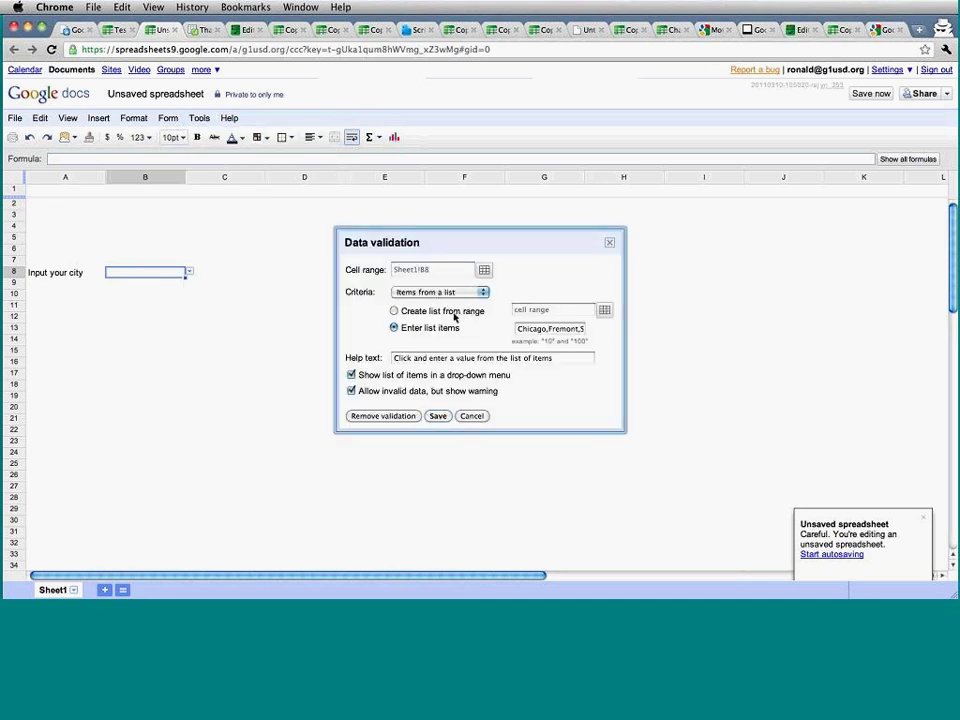
pyautogui.click(455, 316)
pyautogui.moveTo(553, 242); pyautogui.dragTo(667, 233)
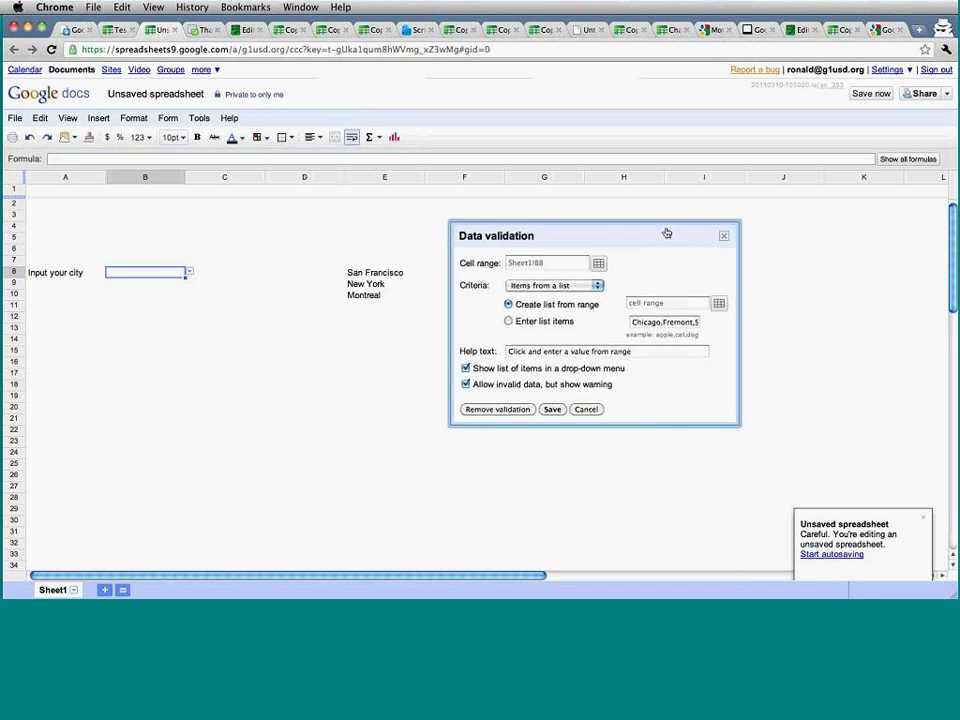
pyautogui.click(718, 303)
pyautogui.moveTo(388, 272); pyautogui.dragTo(386, 296)
pyautogui.click(466, 288)
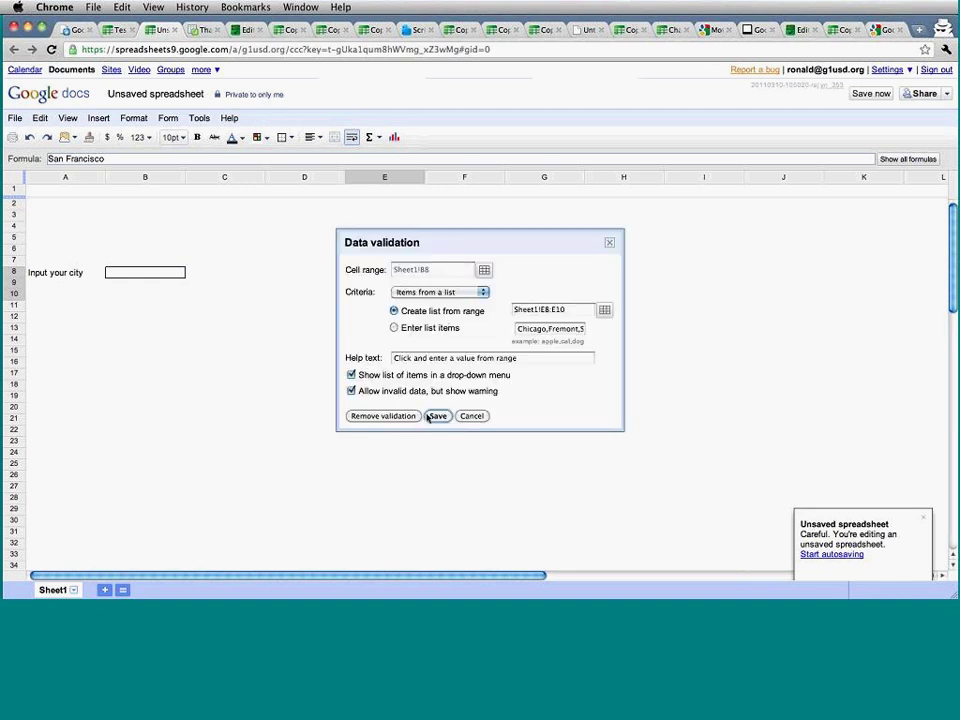
pyautogui.click(438, 416)
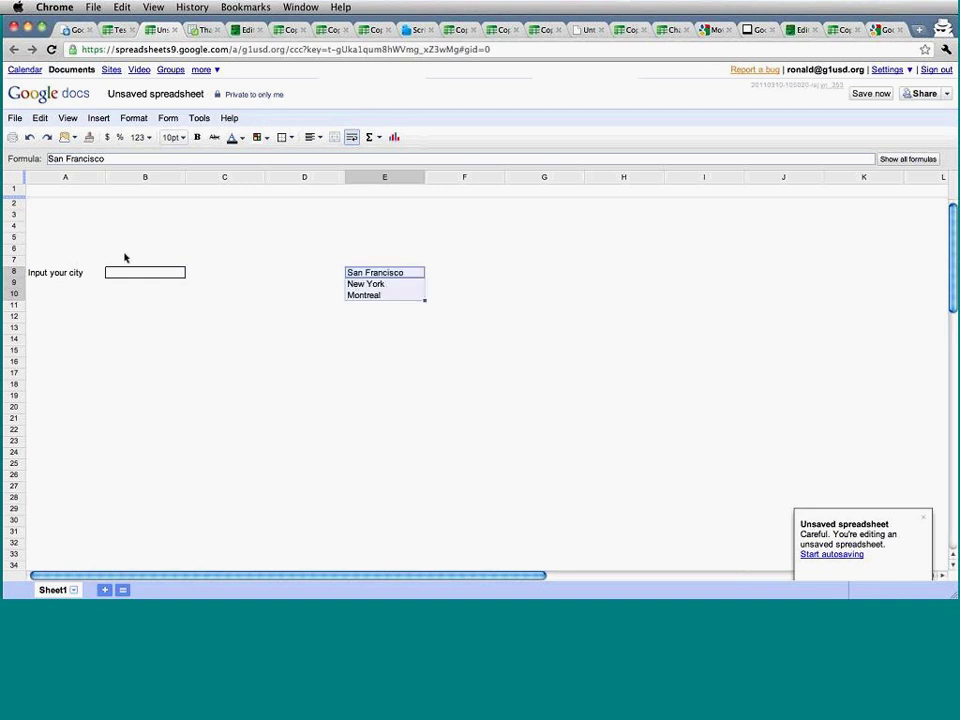
# Check that B8's new drop-down offers the three cities, then deselect the cell.
pyautogui.click(151, 273)
pyautogui.click(190, 273)
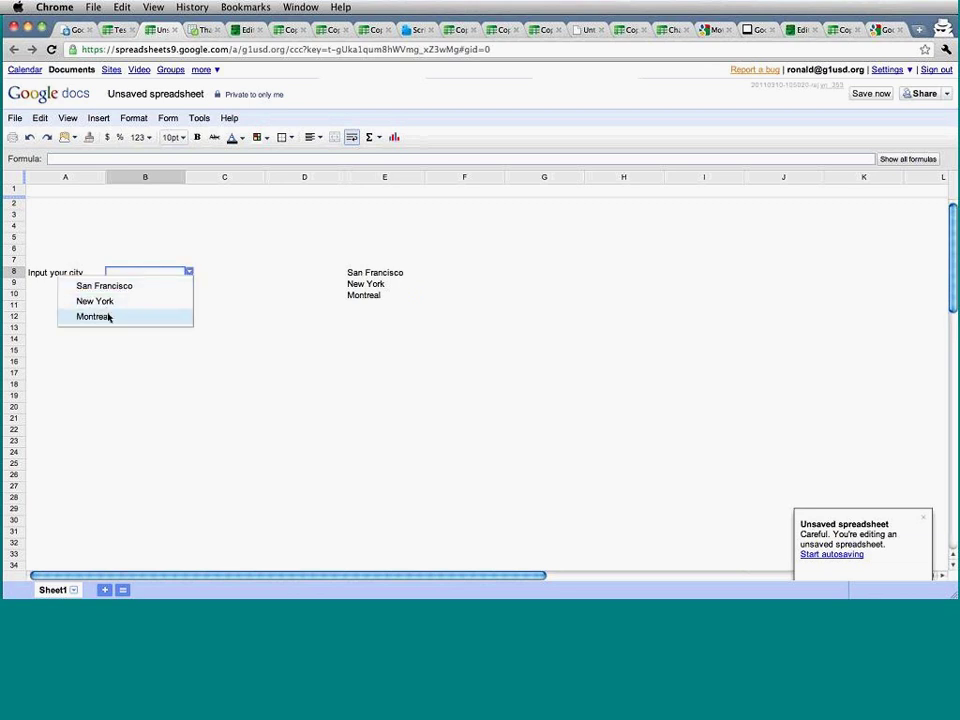
pyautogui.click(260, 320)
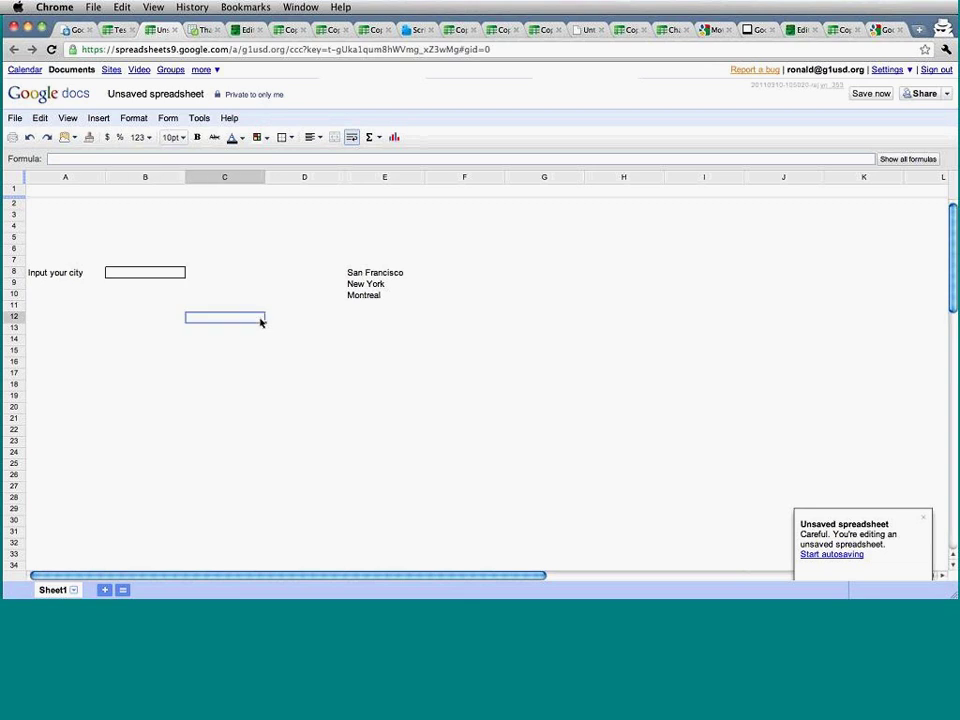
pyautogui.moveTo(125, 275)
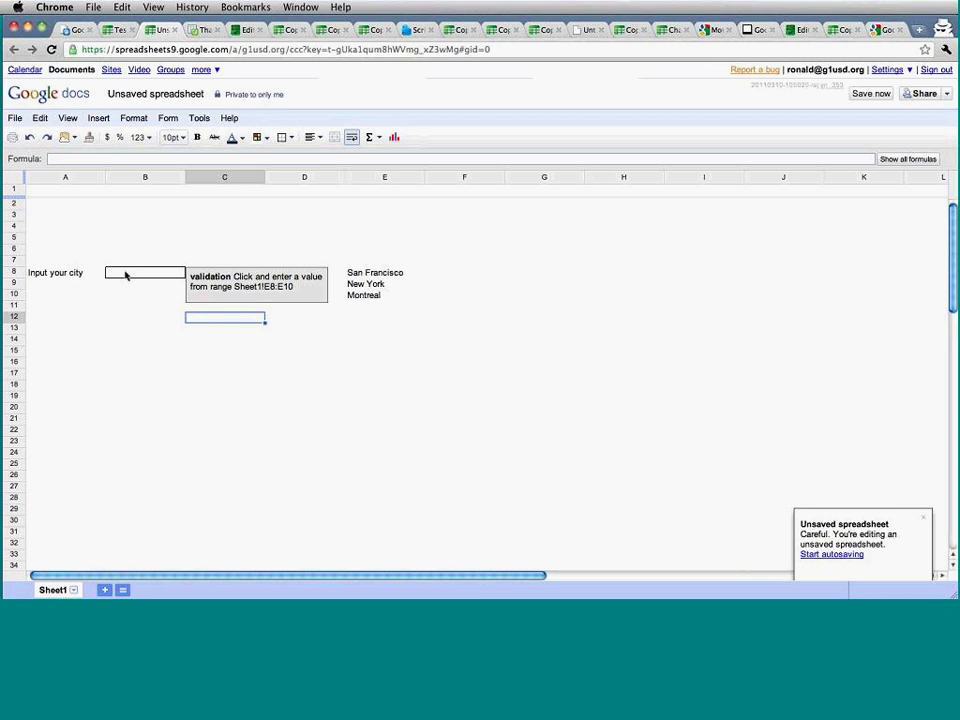
pyautogui.click(131, 342)
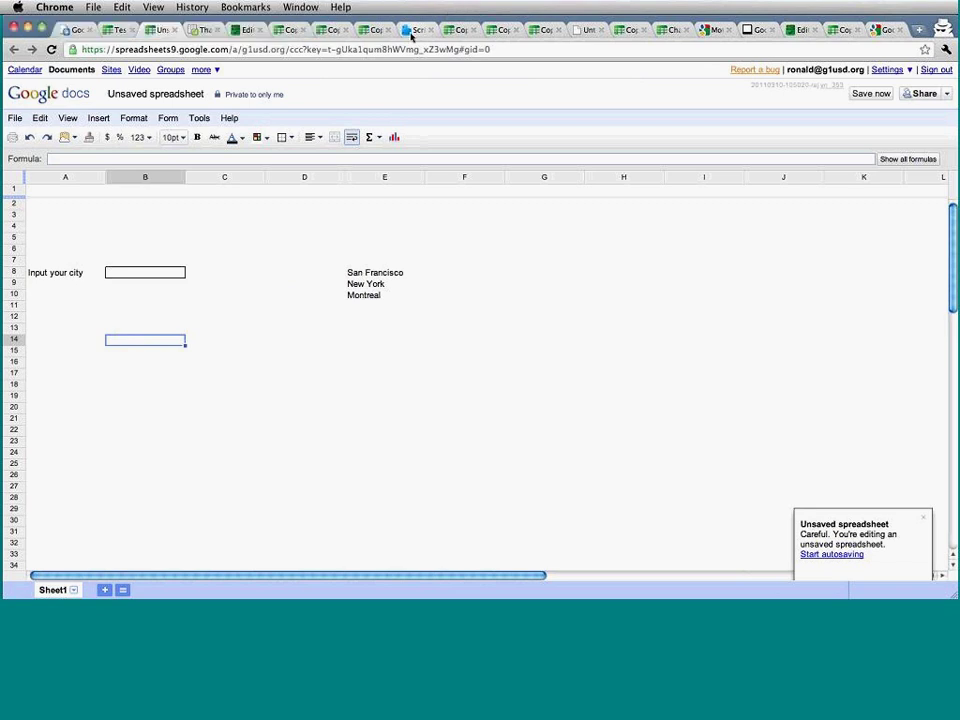
pyautogui.click(413, 29)
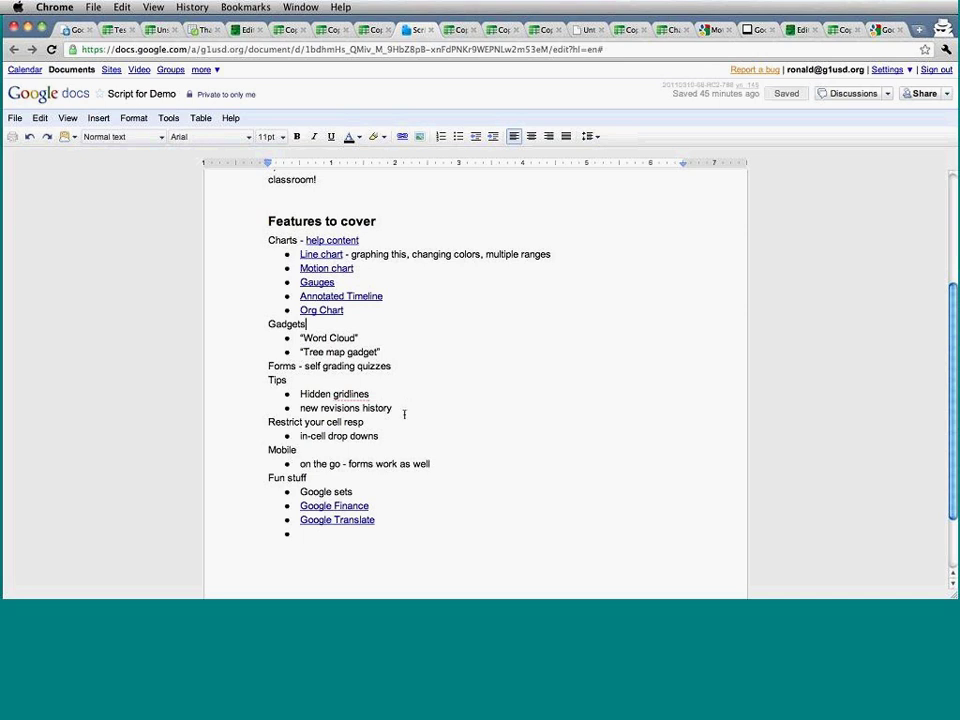
pyautogui.scroll(-1, 404, 414)
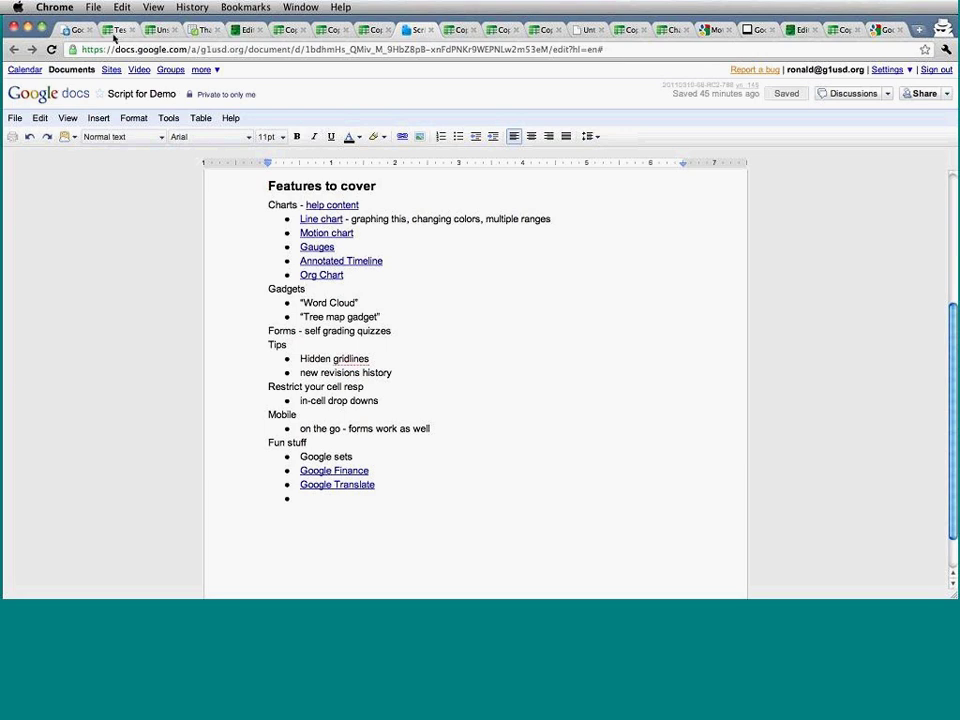
pyautogui.press('super+2')
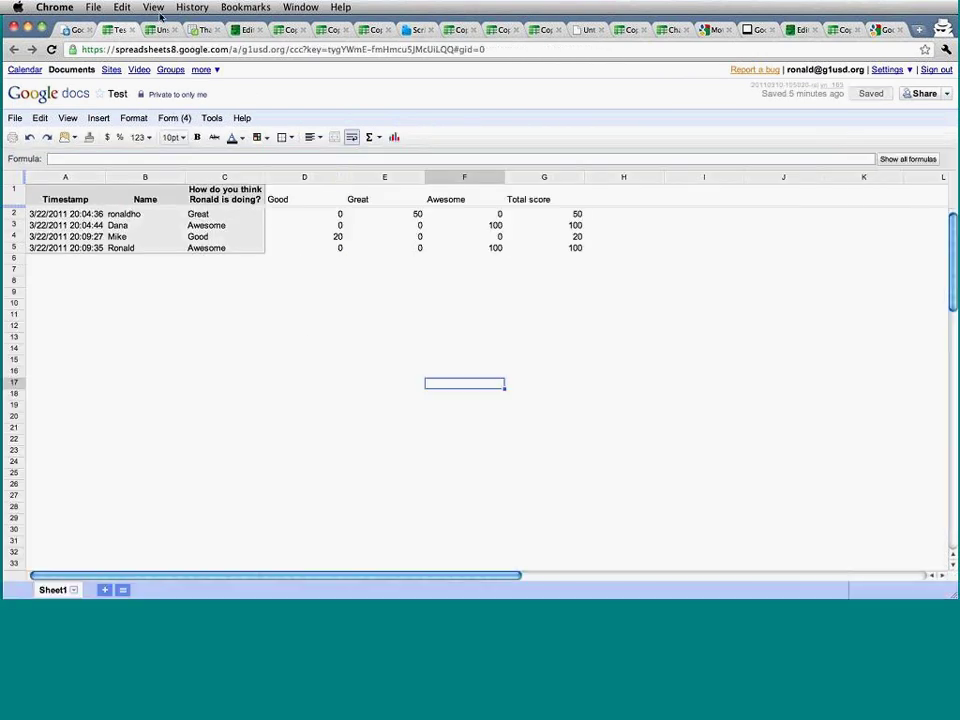
pyautogui.click(157, 31)
pyautogui.click(274, 341)
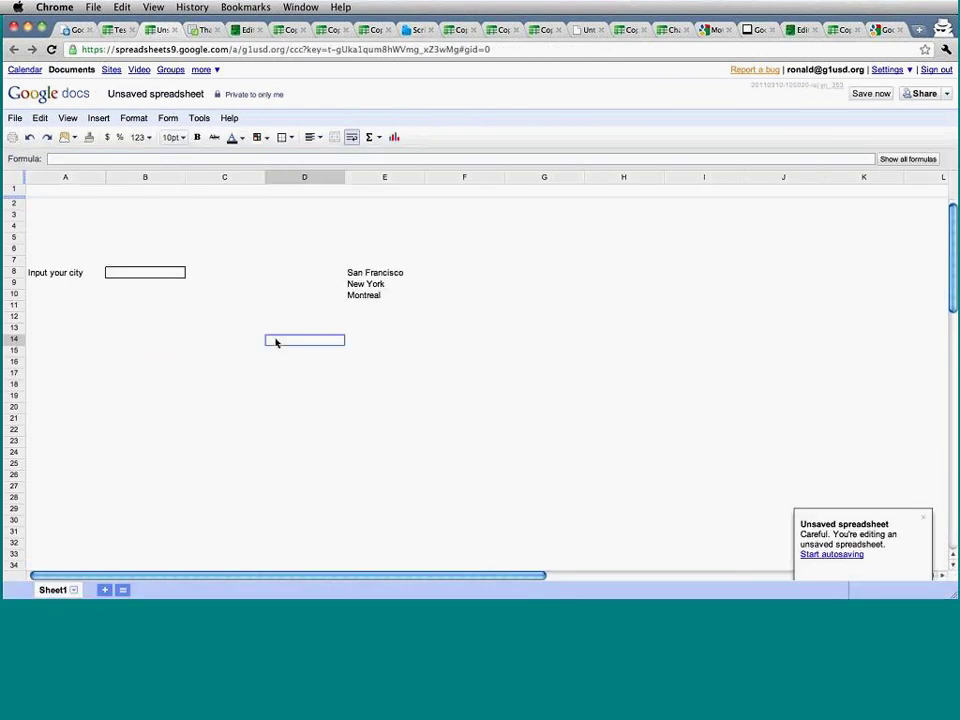
# Type apples, bananas and oranges into C11:C13 and select all three cells.
pyautogui.click(257, 341)
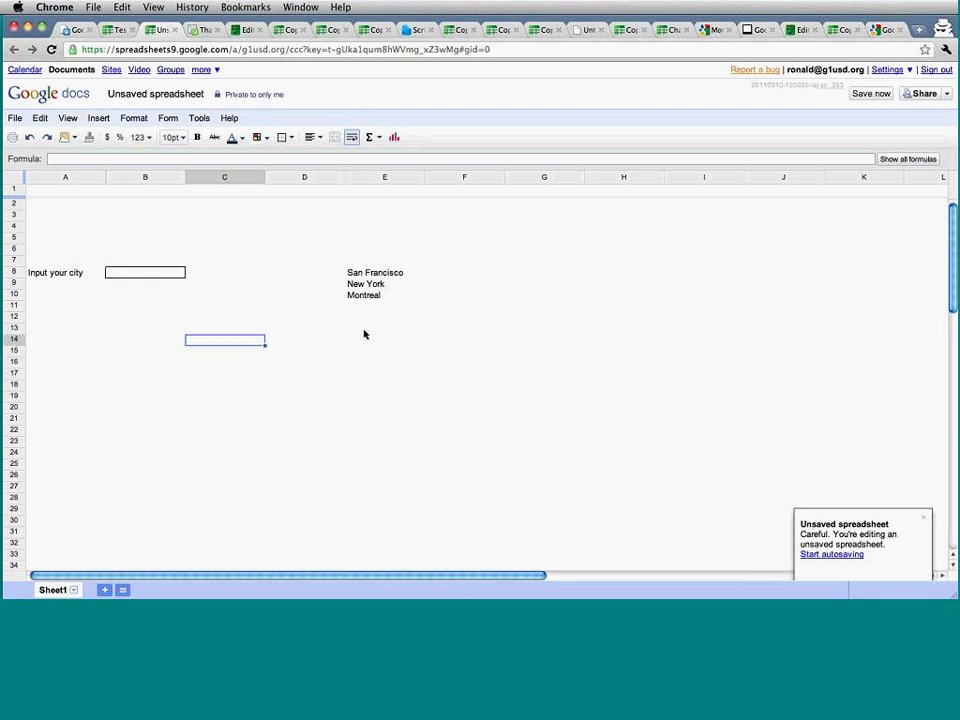
pyautogui.press('Up')
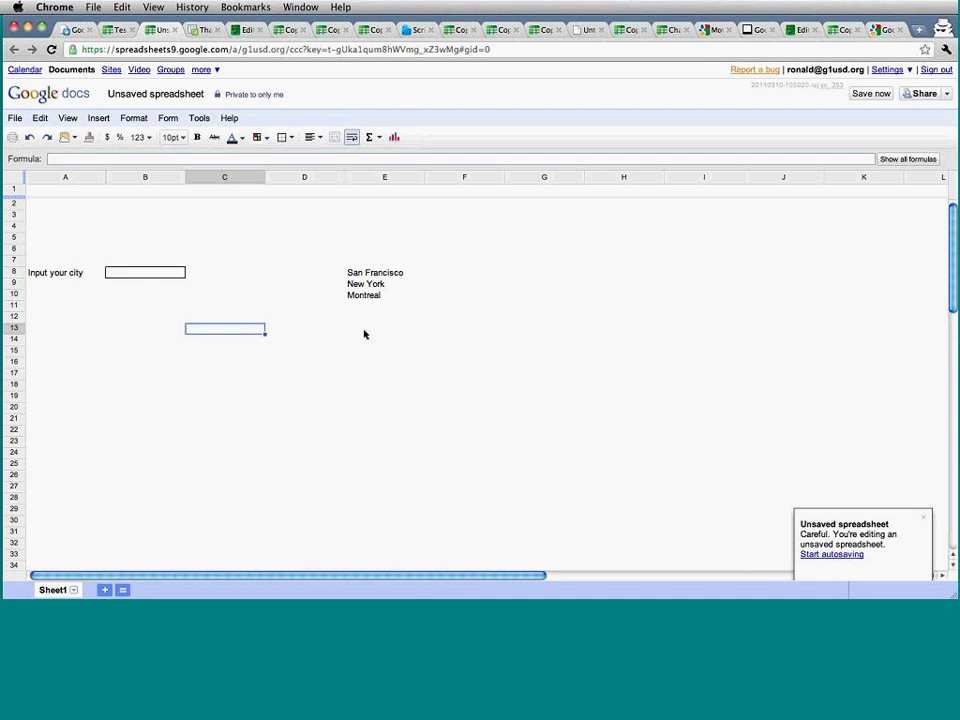
pyautogui.press('Up')
pyautogui.press('Up')
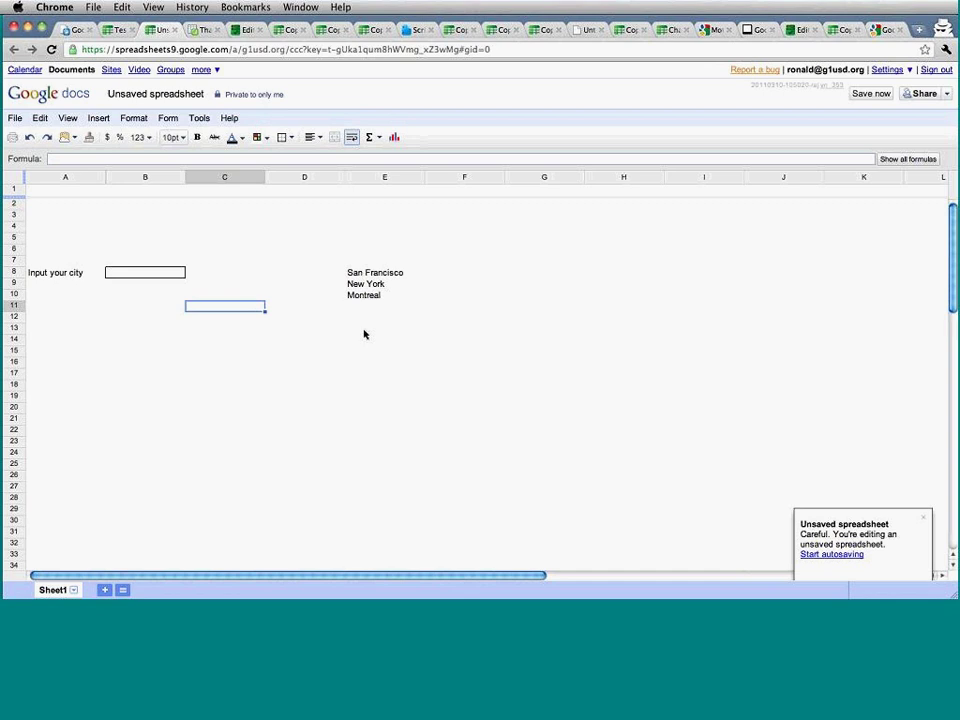
pyautogui.write('apples')
pyautogui.press('Return')
pyautogui.write('bananasa')
pyautogui.press('BackSpace')
pyautogui.press('Return')
pyautogui.write('oranges')
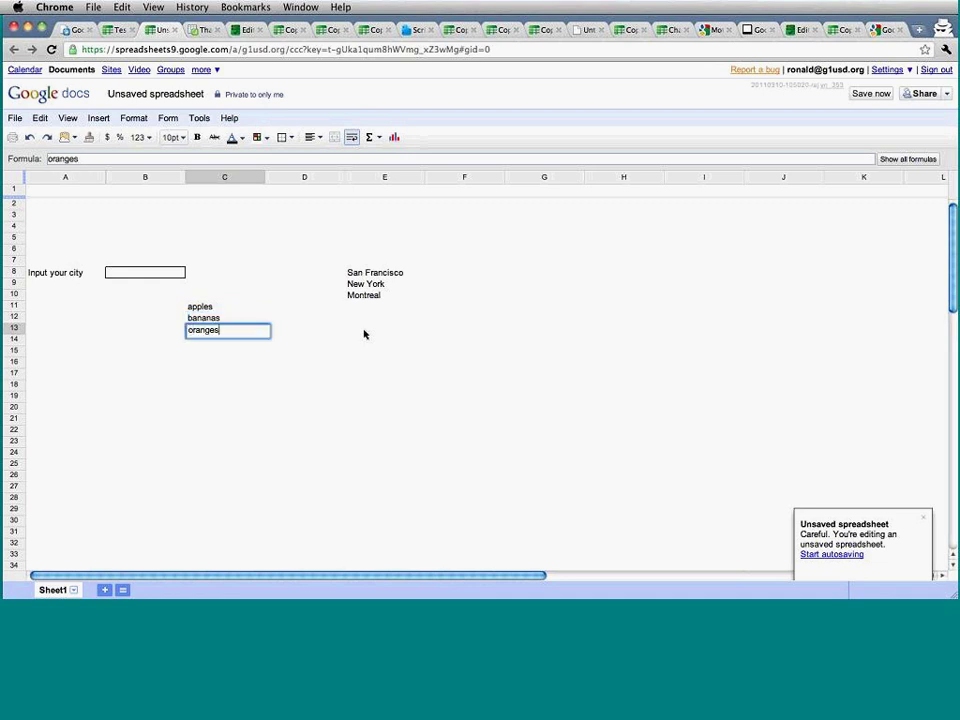
pyautogui.press('Return')
pyautogui.press('Up')
pyautogui.hotkey('shift', 'Up')
pyautogui.hotkey('shift', 'Up')
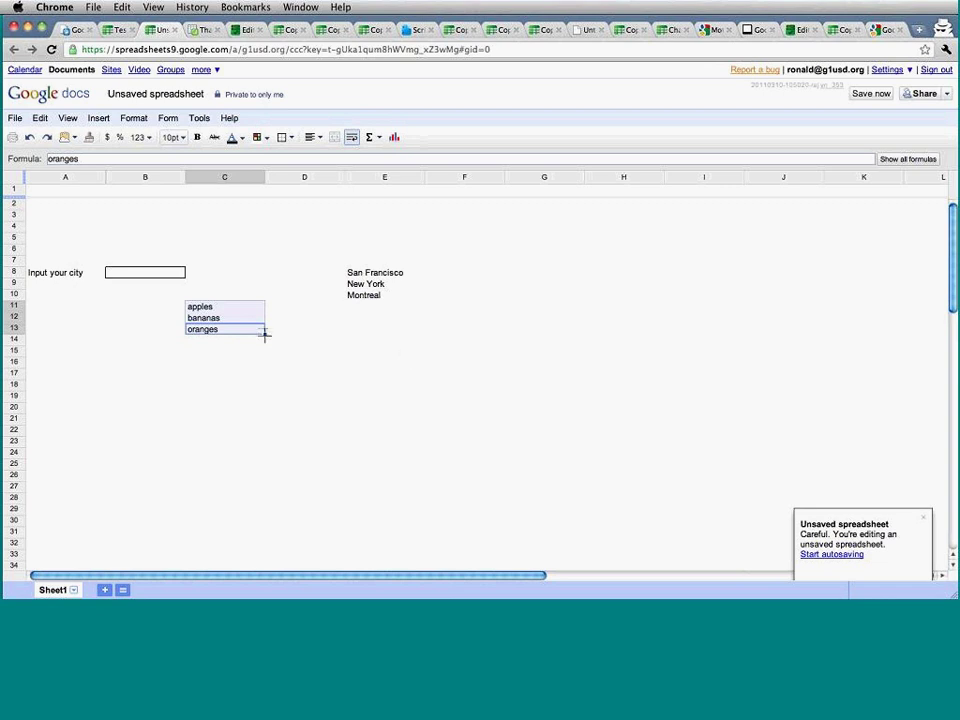
# Auto-fill column C down to row 29 so the fruits run through raisins, and inspect cherries in C18.
pyautogui.moveTo(265, 333); pyautogui.dragTo(260, 512)
pyautogui.click(374, 456)
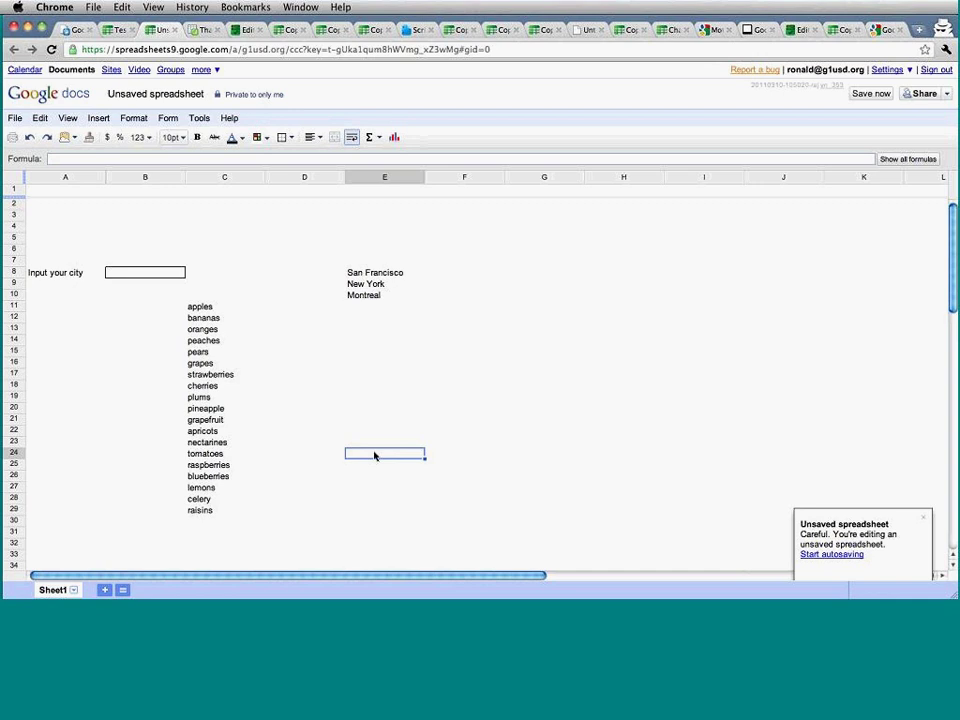
pyautogui.click(211, 387)
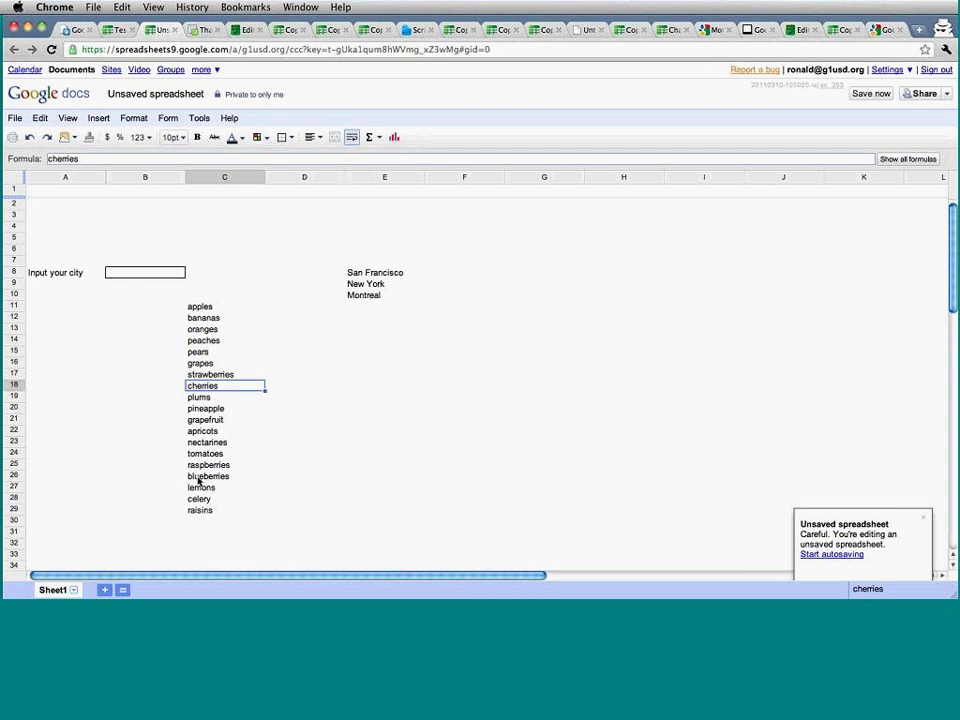
pyautogui.click(268, 275)
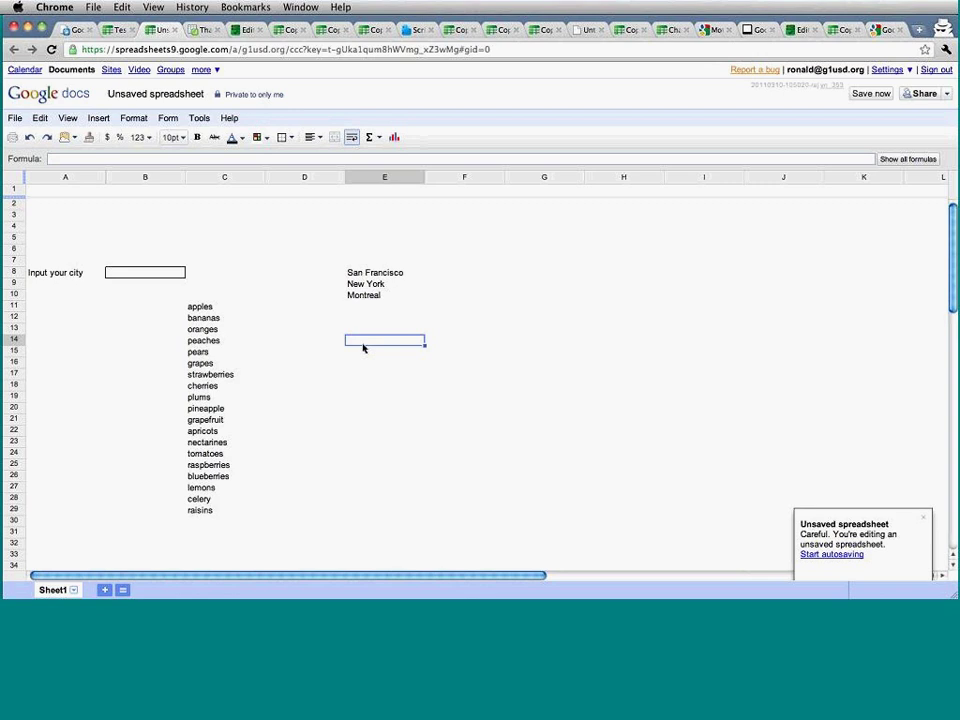
# Enter the stock symbols GE, GOOG and YHOO in E14:E16.
pyautogui.doubleClick(363, 345)
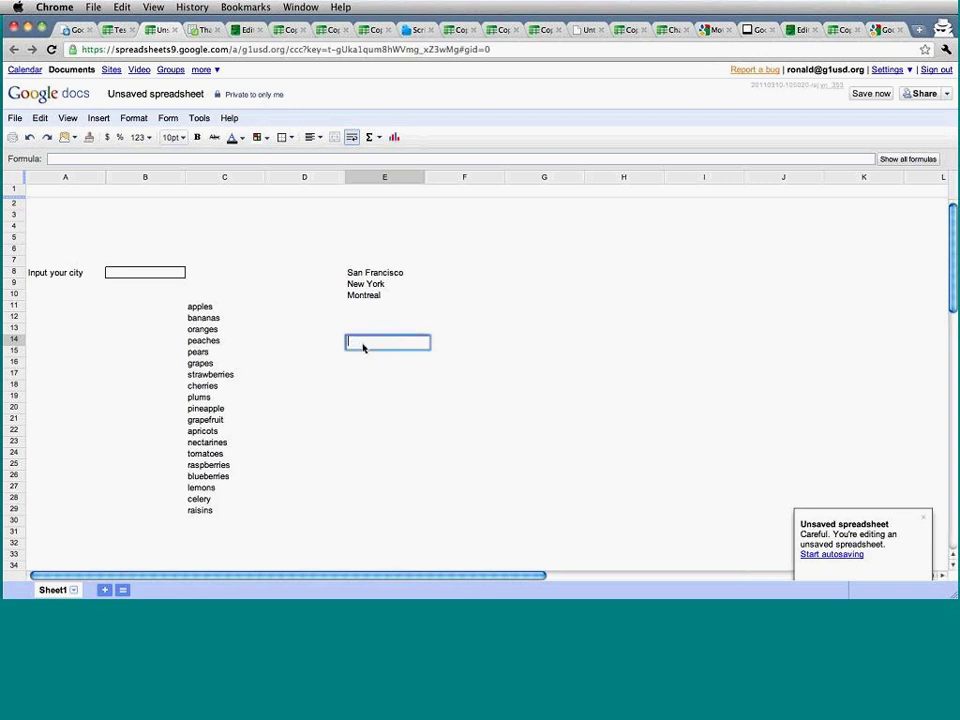
pyautogui.write('GE')
pyautogui.press('Return')
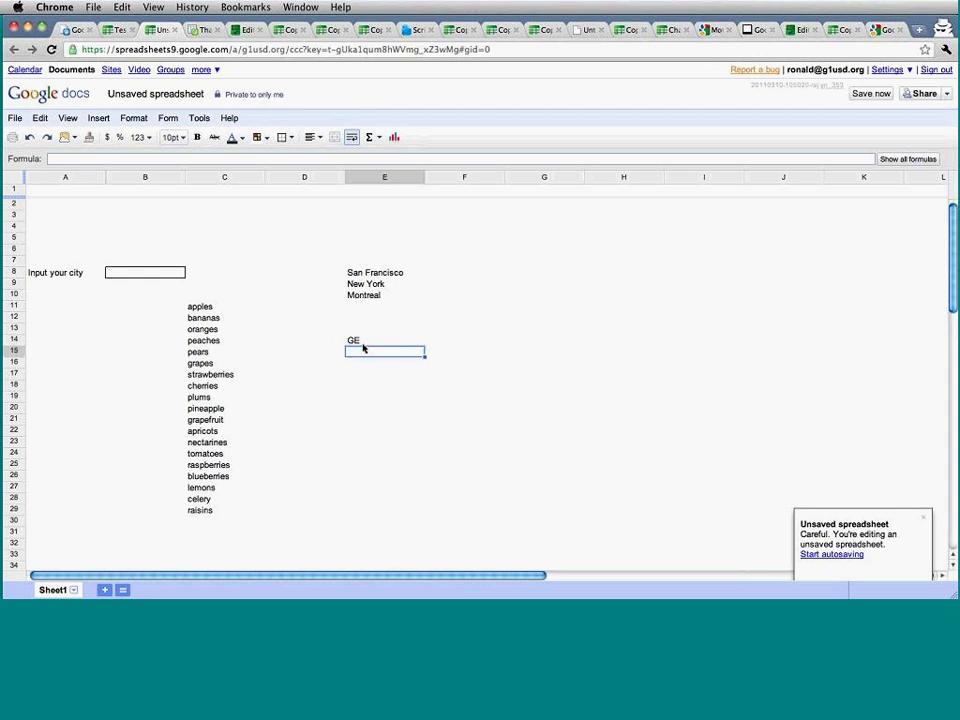
pyautogui.write('GOOG')
pyautogui.press('Return')
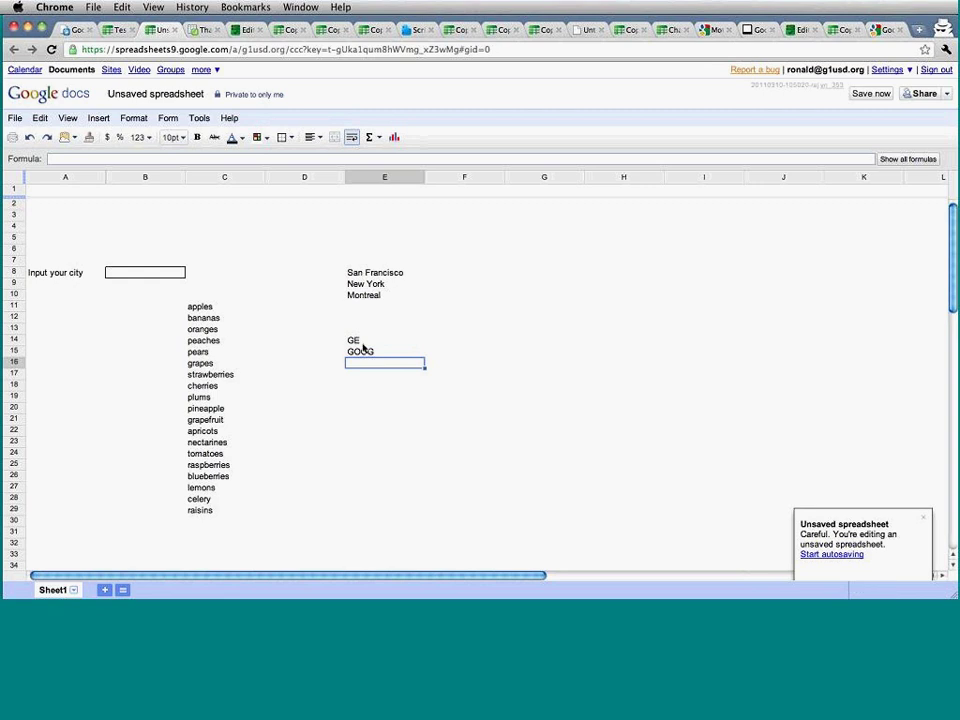
pyautogui.write('YHOO')
pyautogui.press('Tab')
# Put =googlefinance(E14,"price") in F14 to fetch GE's price.
pyautogui.press('Up')
pyautogui.press('Up')
pyautogui.write('=g')
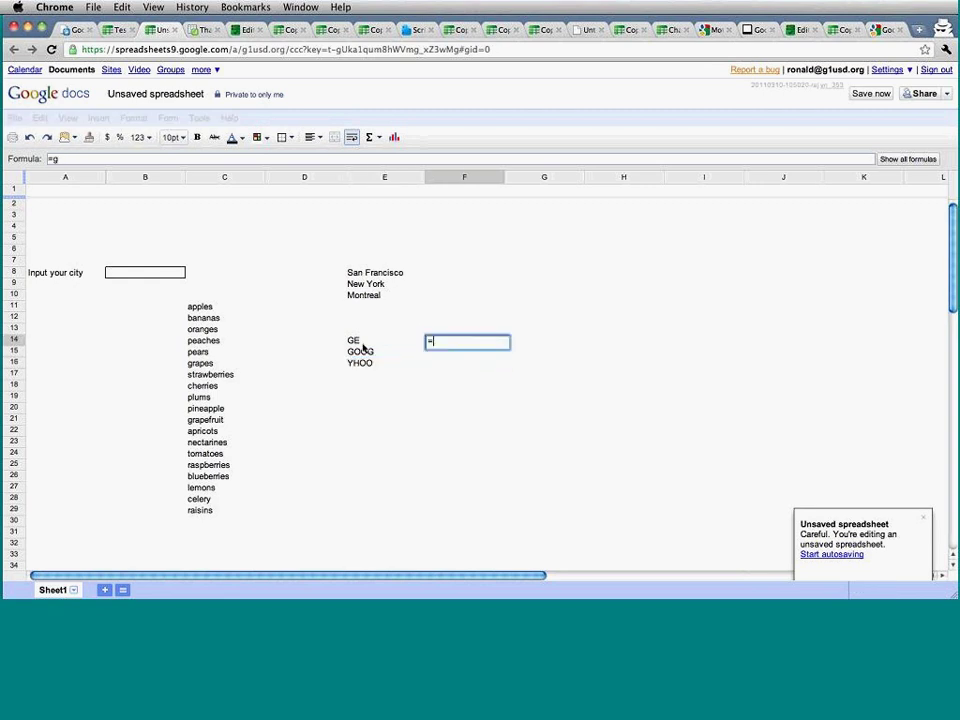
pyautogui.write('ooglefinance(')
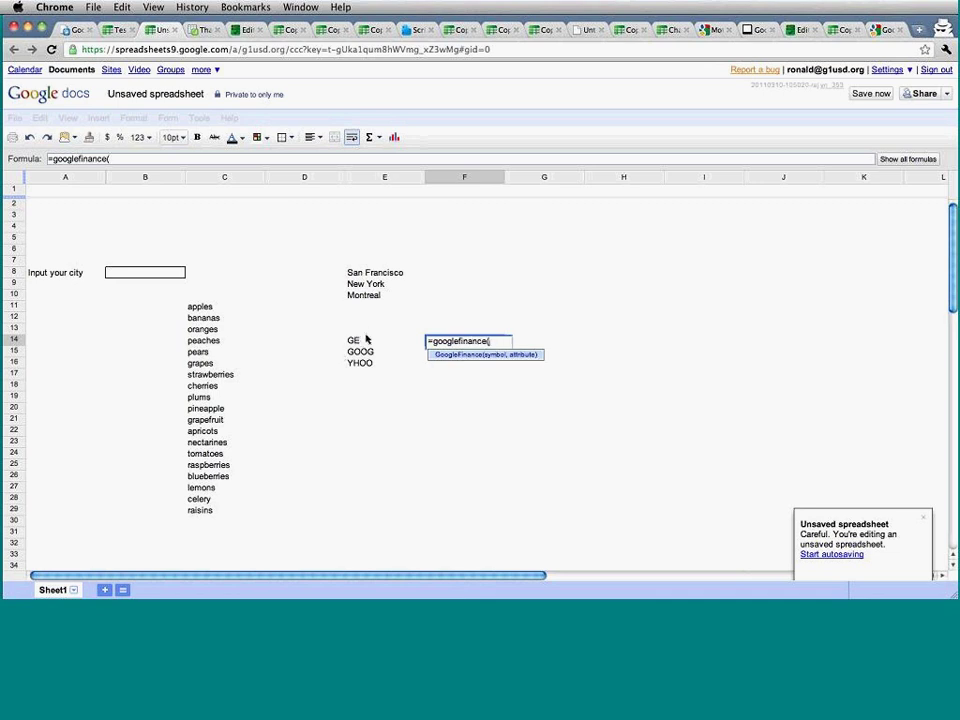
pyautogui.click(366, 340)
pyautogui.write(',')
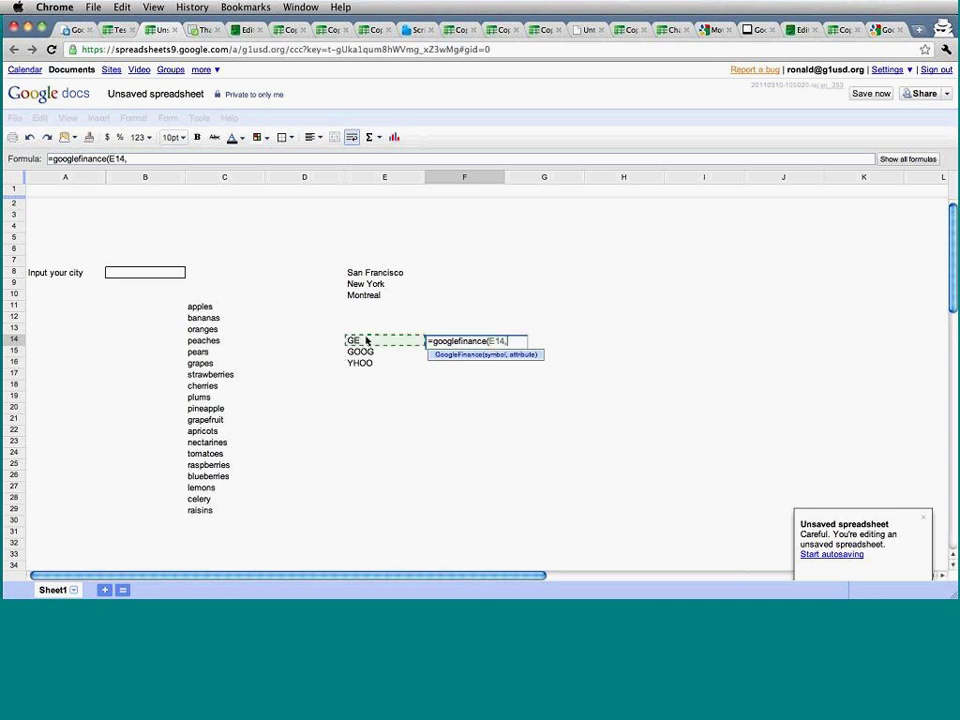
pyautogui.write('"price")')
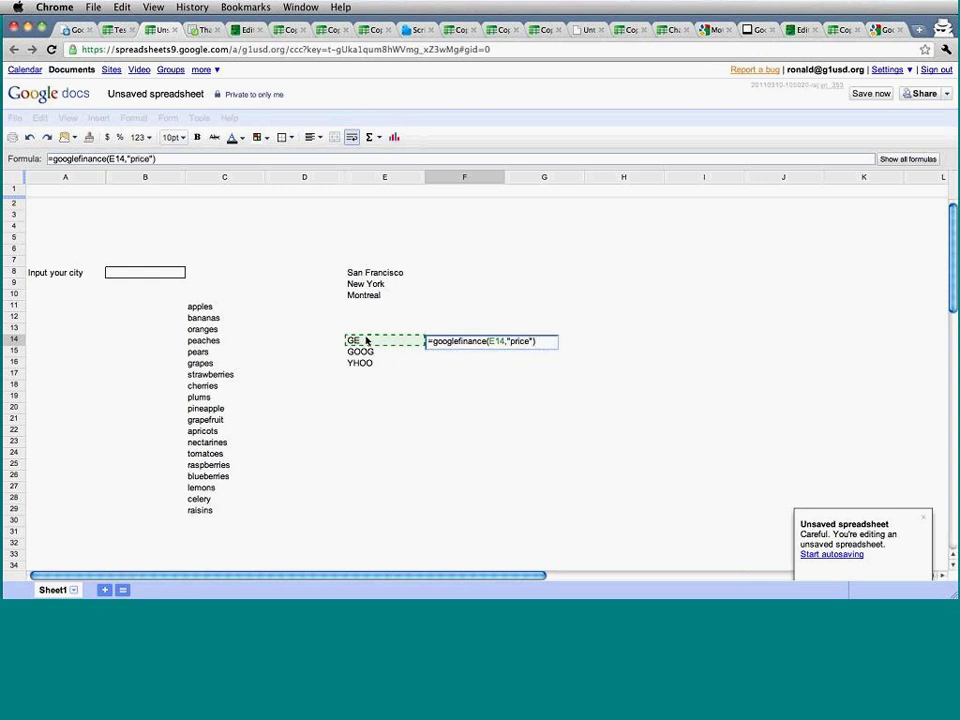
pyautogui.press('Return')
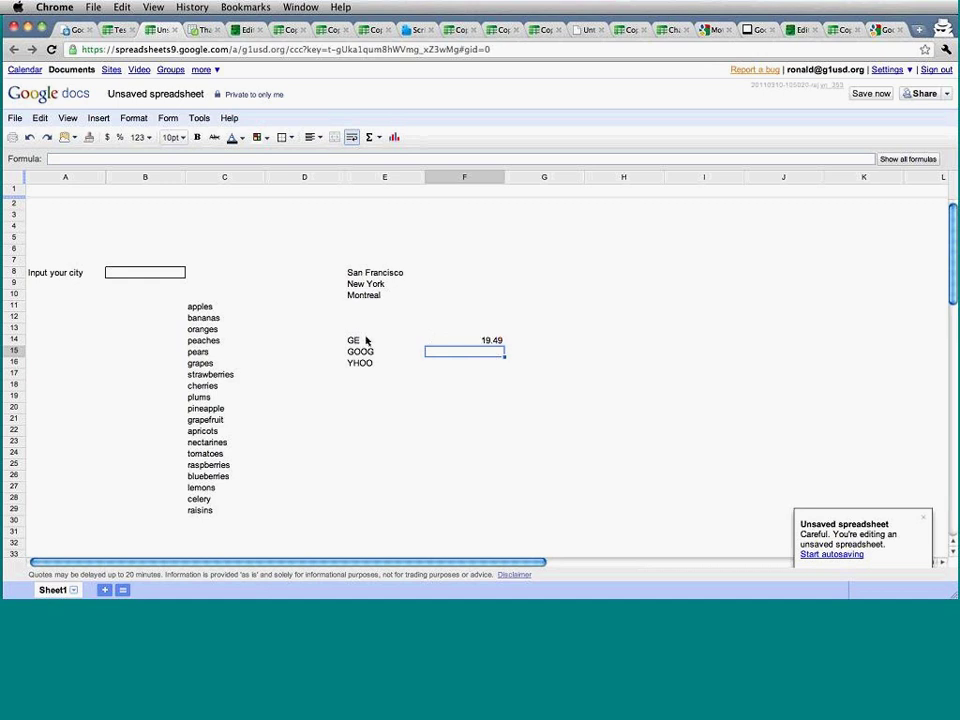
# Copy the price formula down to F16 for GOOG and YHOO, then open the GoogleFinance help article.
pyautogui.click(499, 341)
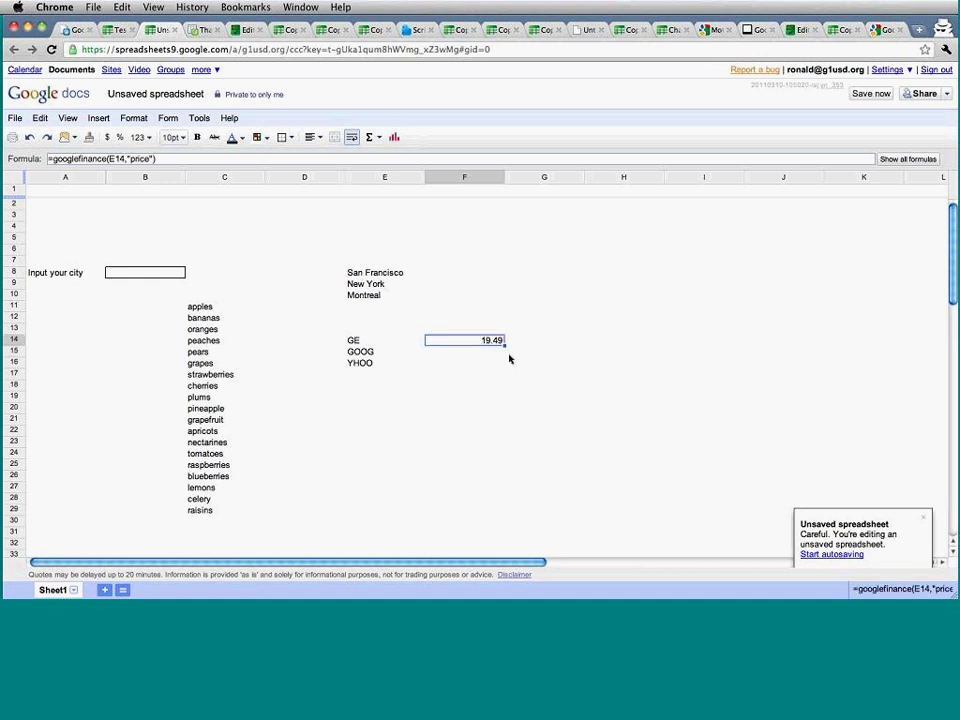
pyautogui.moveTo(505, 346); pyautogui.dragTo(506, 363)
pyautogui.click(555, 376)
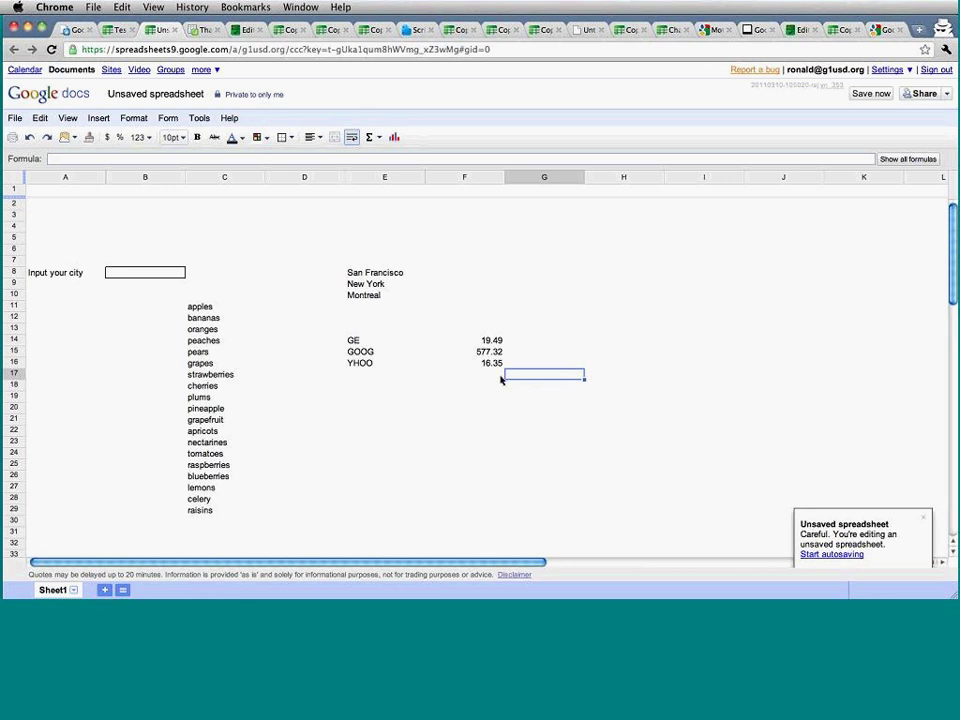
pyautogui.click(886, 29)
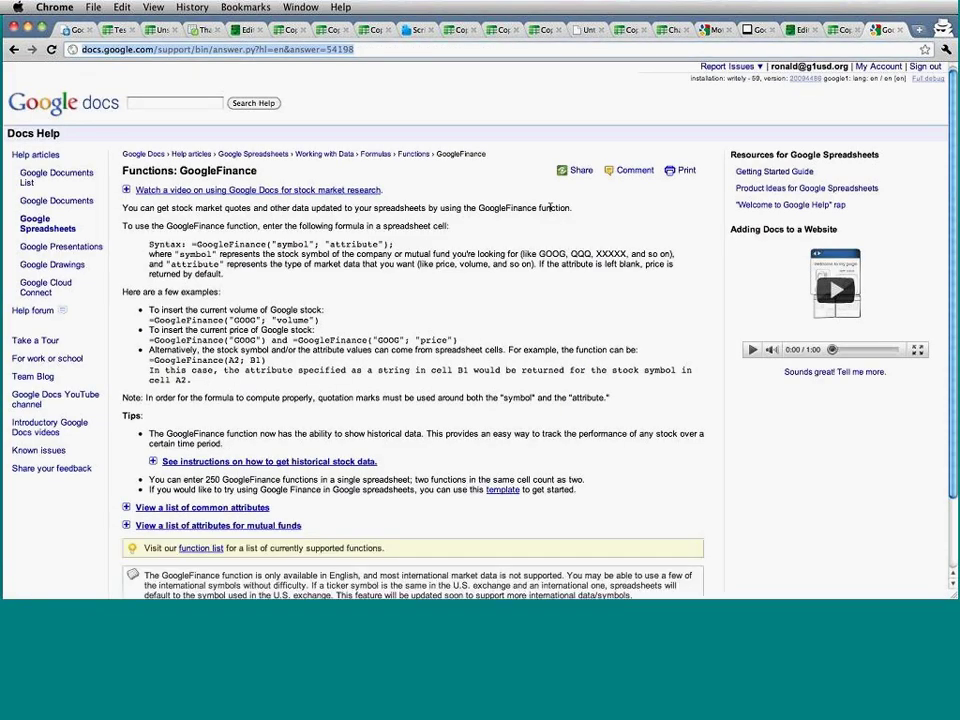
# Expand and read the GoogleFinance common attributes list, then return to the stock-price spreadsheet.
pyautogui.scroll(-1, 430, 244)
pyautogui.scroll(-2, 430, 244)
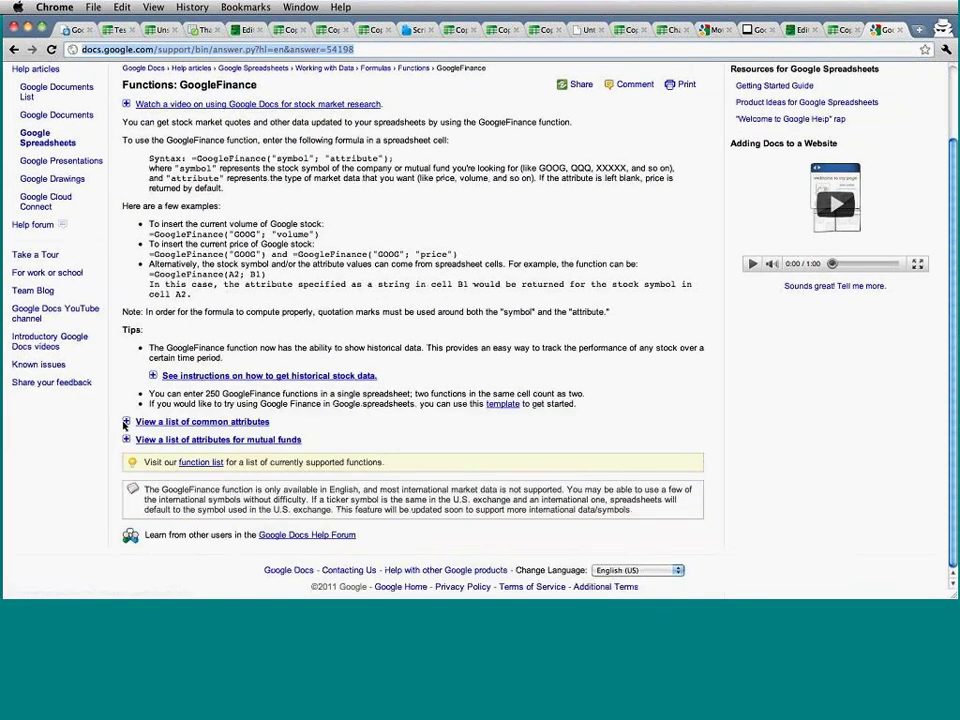
pyautogui.click(132, 422)
pyautogui.scroll(-5, 230, 434)
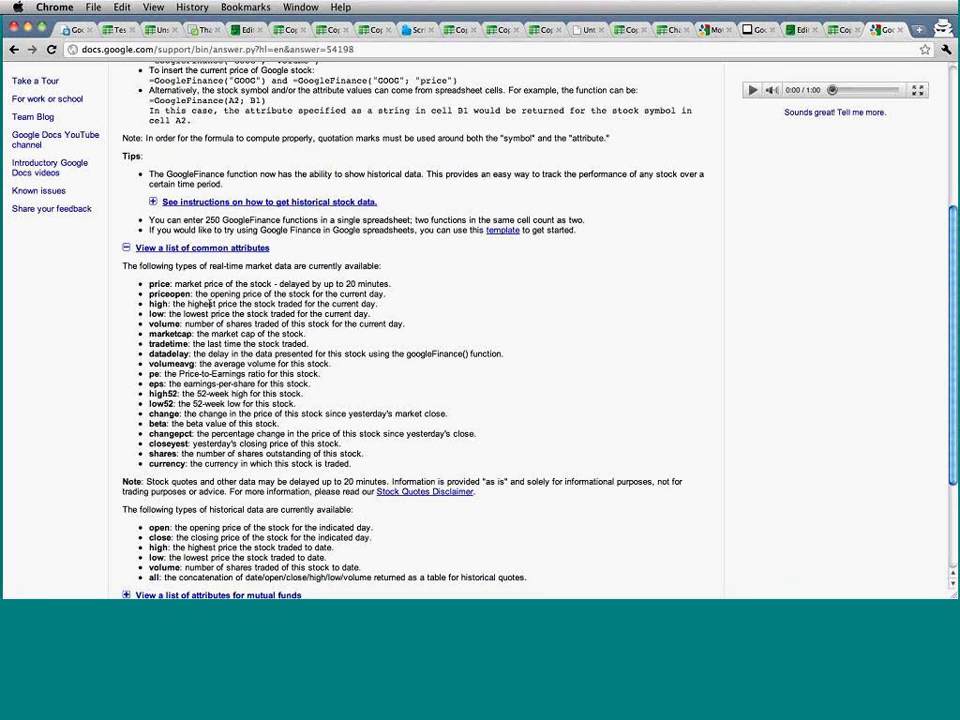
pyautogui.scroll(2, 228, 265)
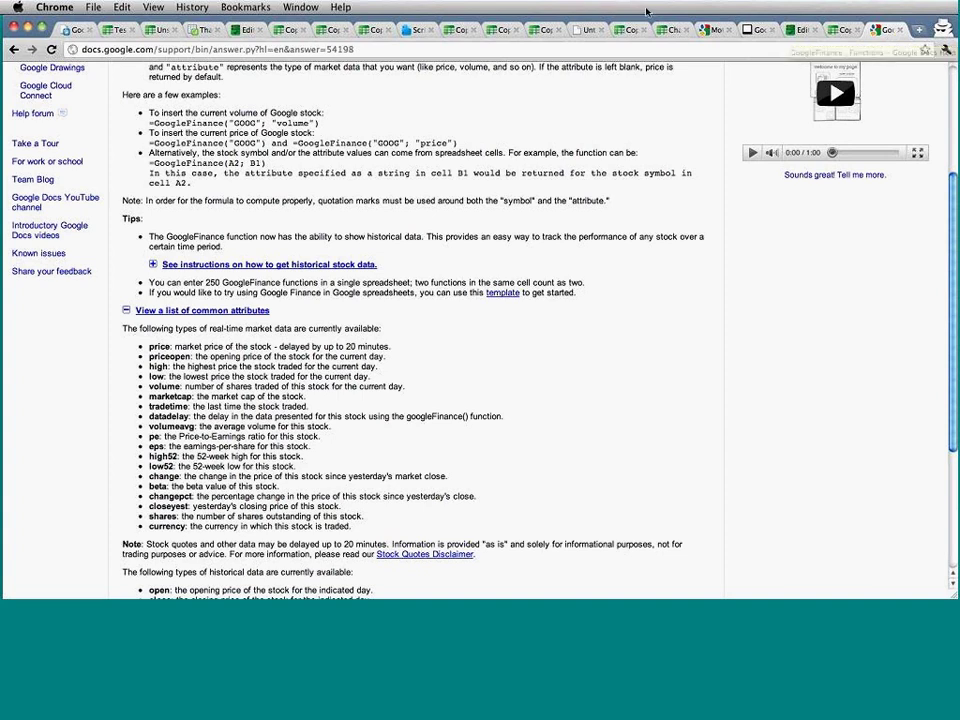
pyautogui.press('super+2')
pyautogui.press('super+3')
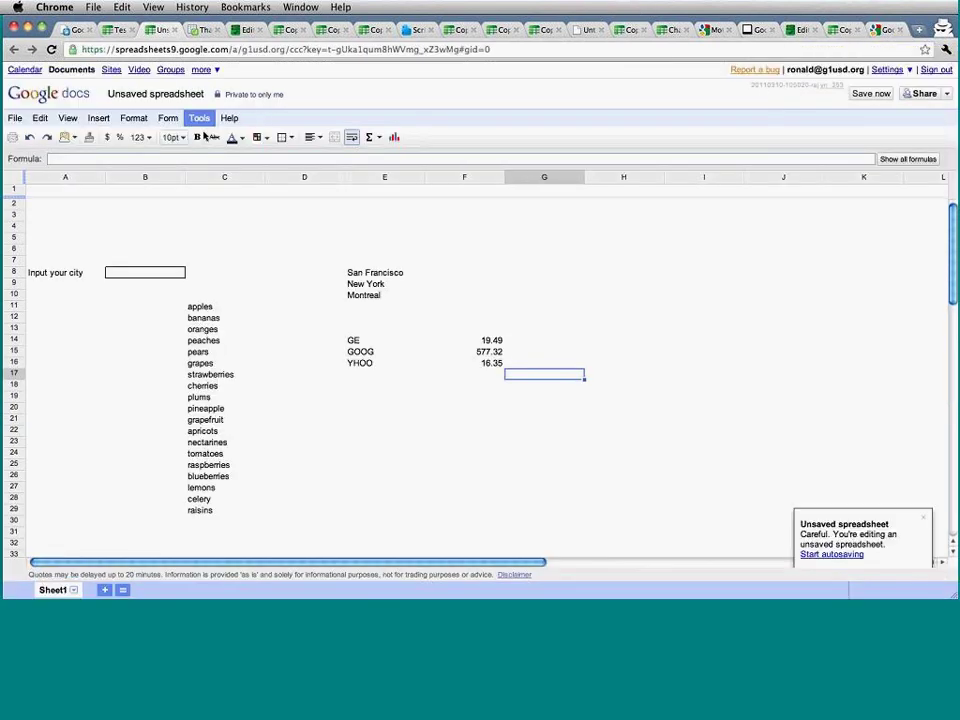
# Go to the Copy of Translation Functions in Action spreadsheet, preview its live form, then close it.
pyautogui.click(376, 388)
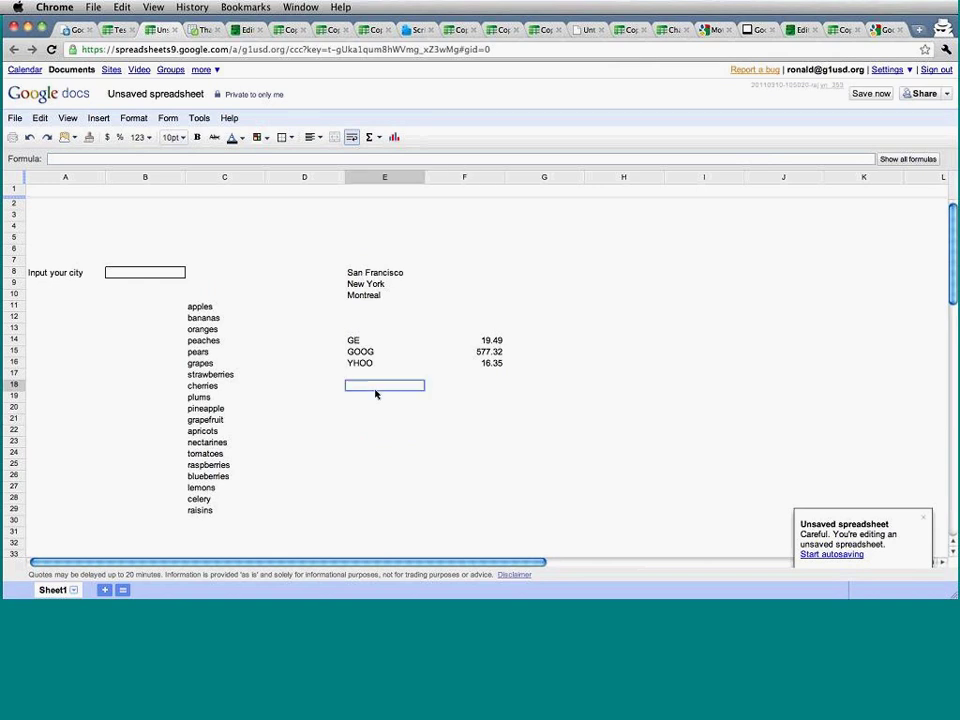
pyautogui.click(630, 30)
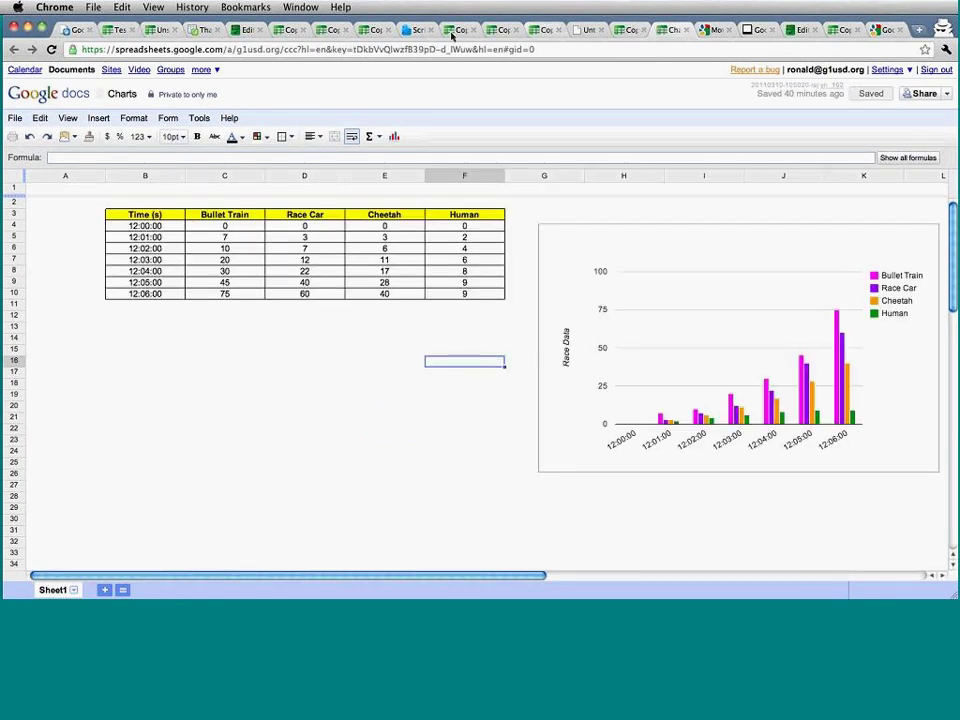
pyautogui.click(845, 31)
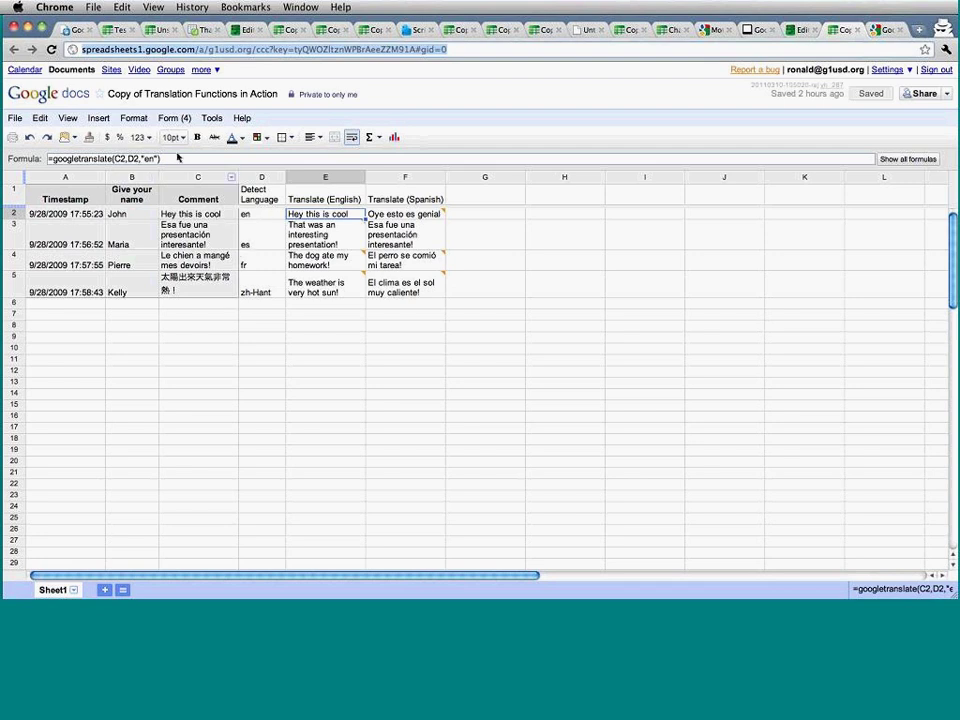
pyautogui.click(182, 120)
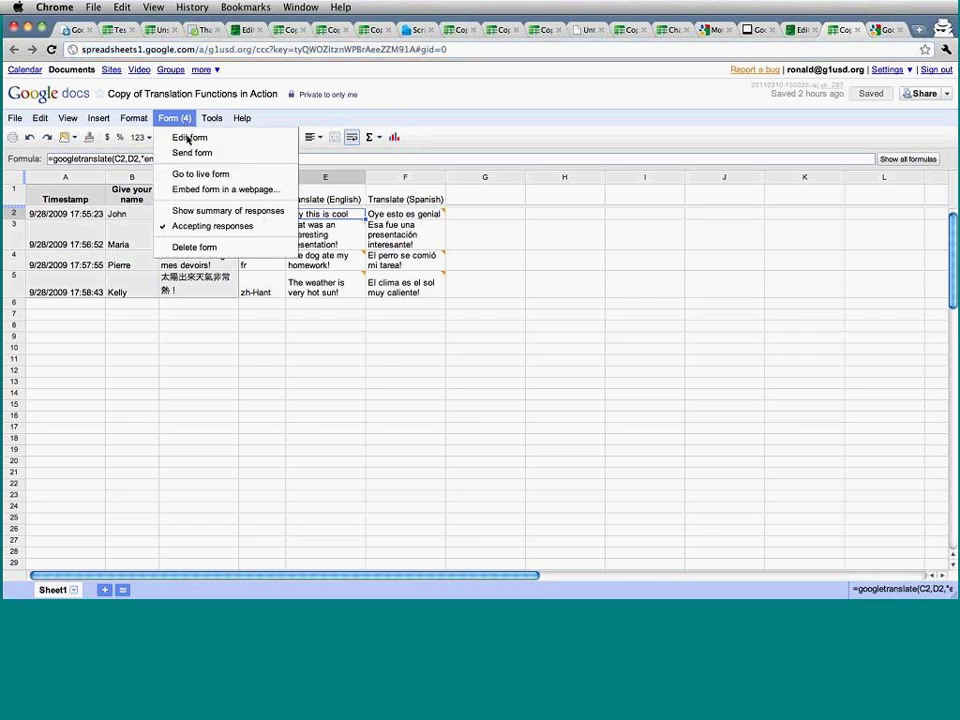
pyautogui.click(197, 174)
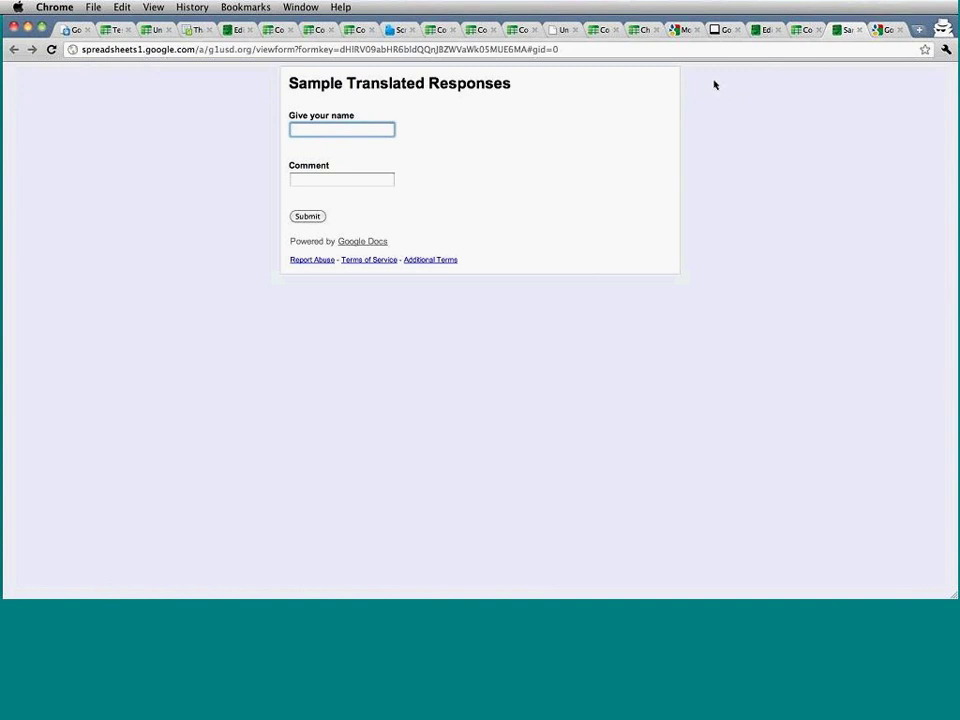
pyautogui.click(859, 30)
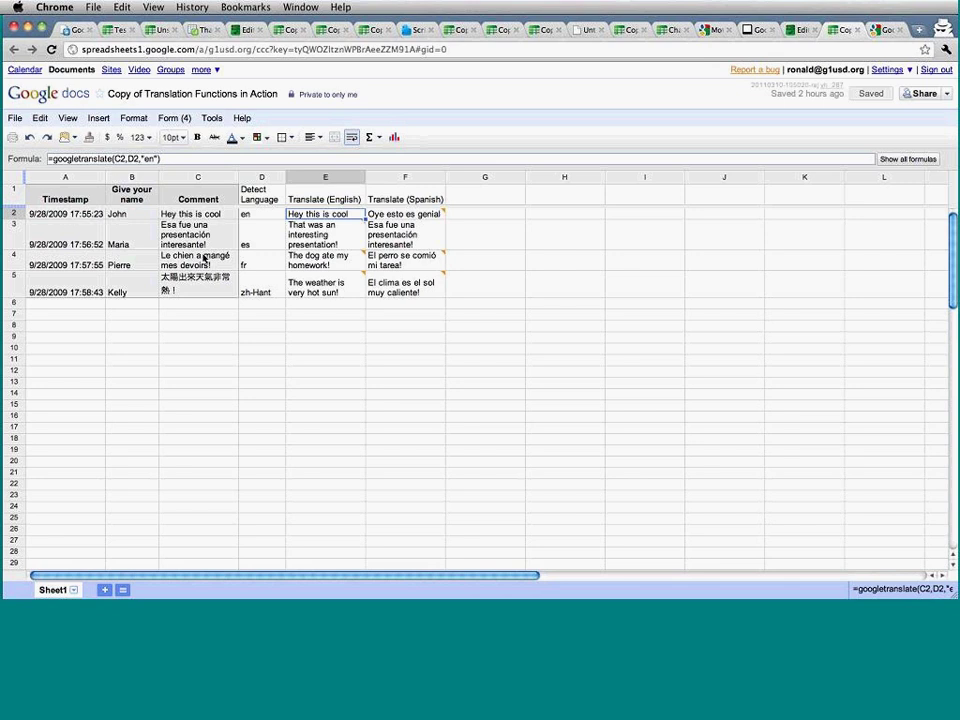
# Inspect D2's detectlanguage formula and E2's googletranslate formula with its "en" argument, without changing them.
pyautogui.click(256, 214)
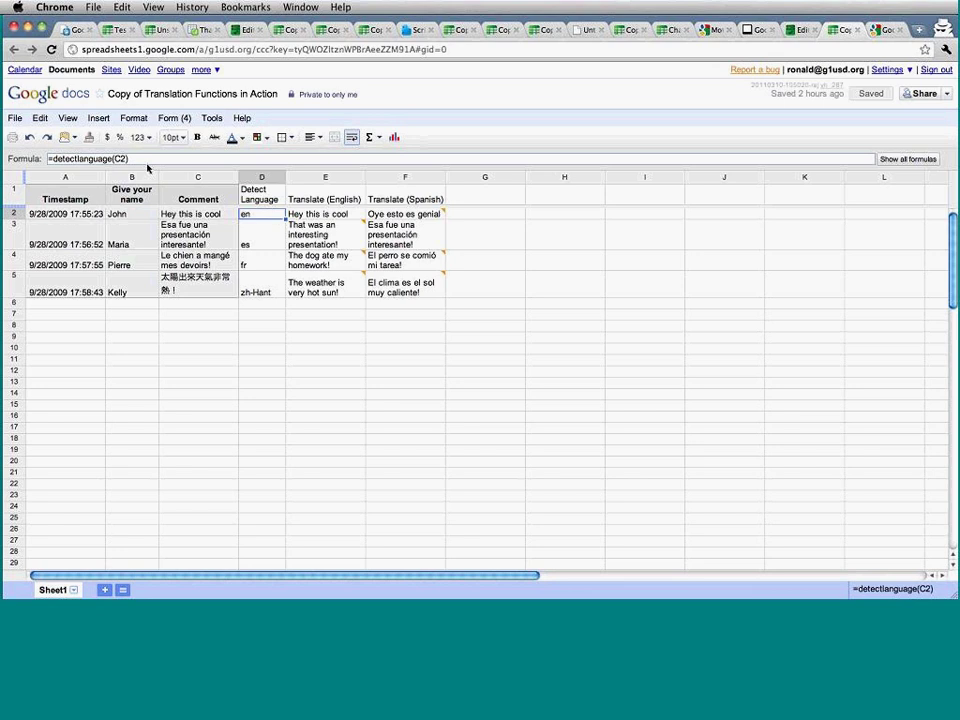
pyautogui.press('Right')
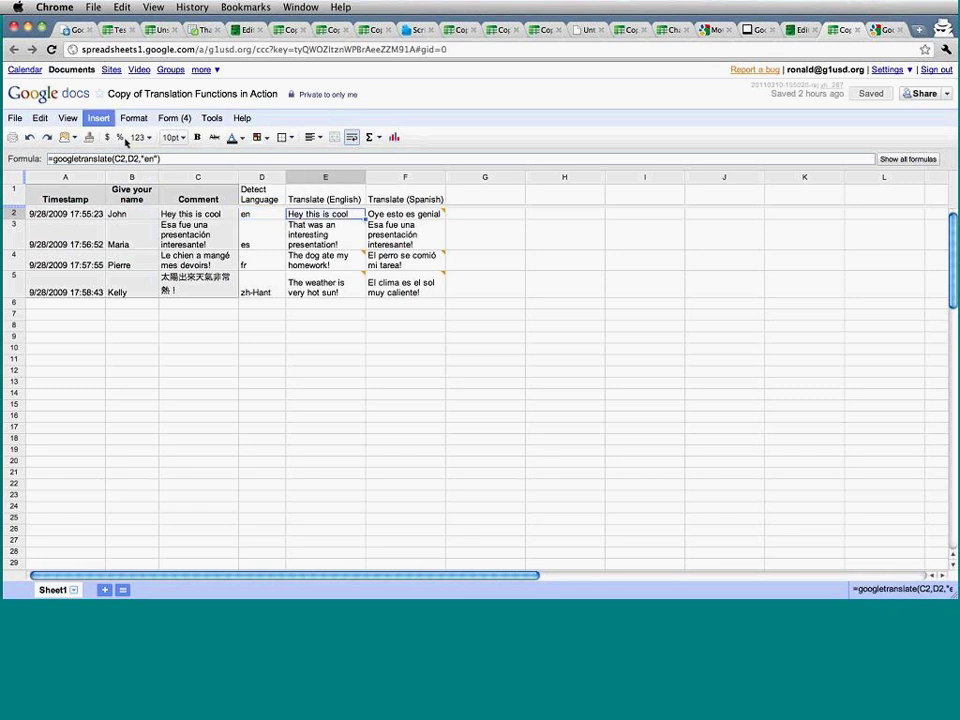
pyautogui.click(128, 158)
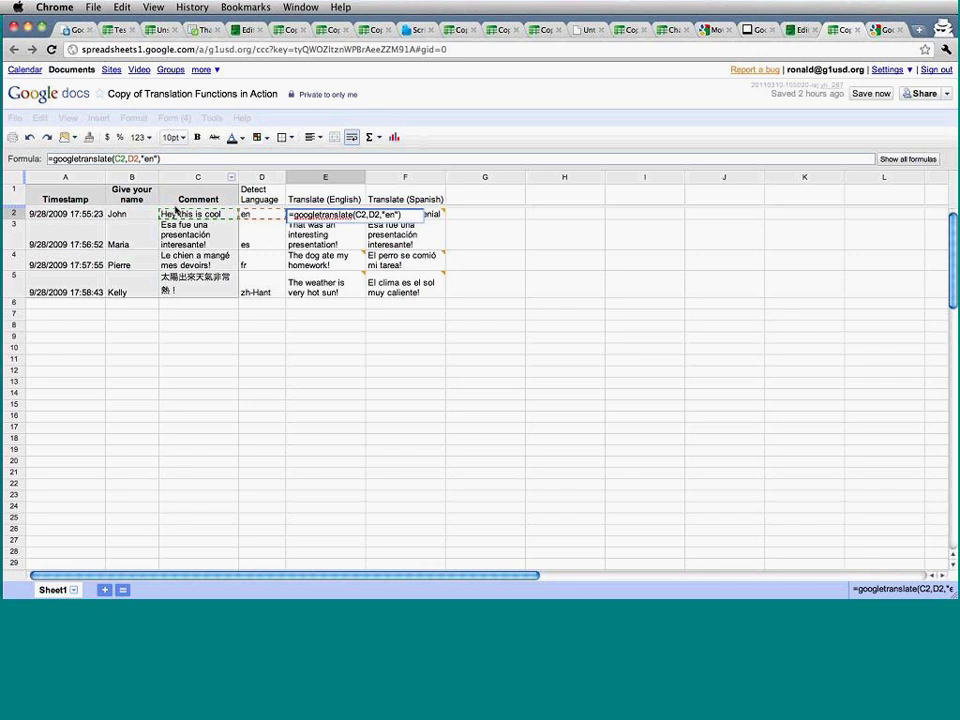
pyautogui.press('Escape')
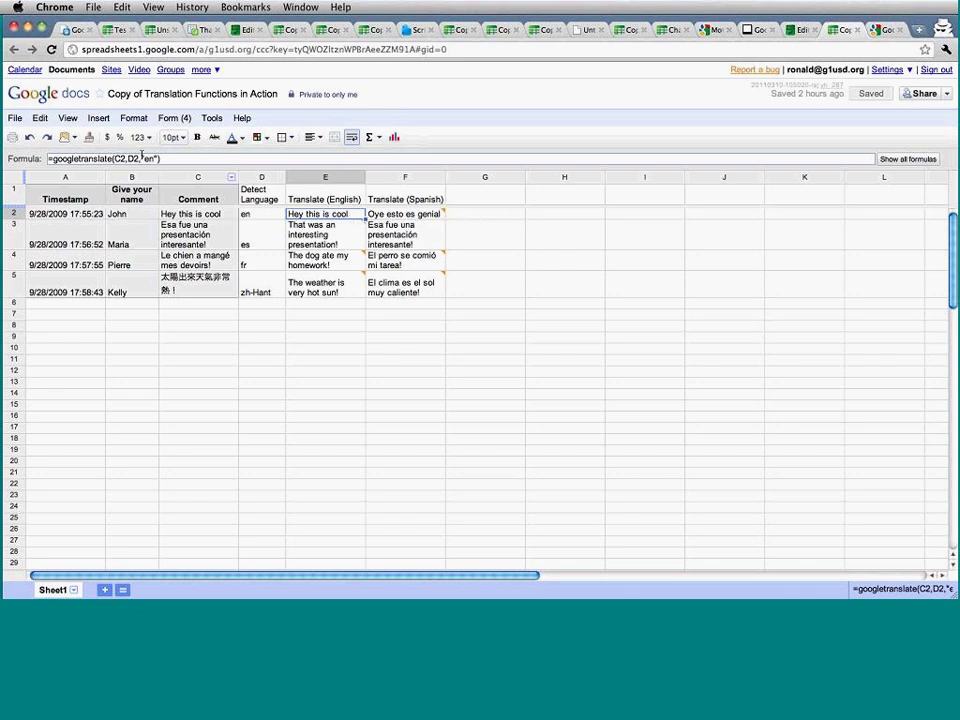
pyautogui.moveTo(144, 159); pyautogui.dragTo(218, 161)
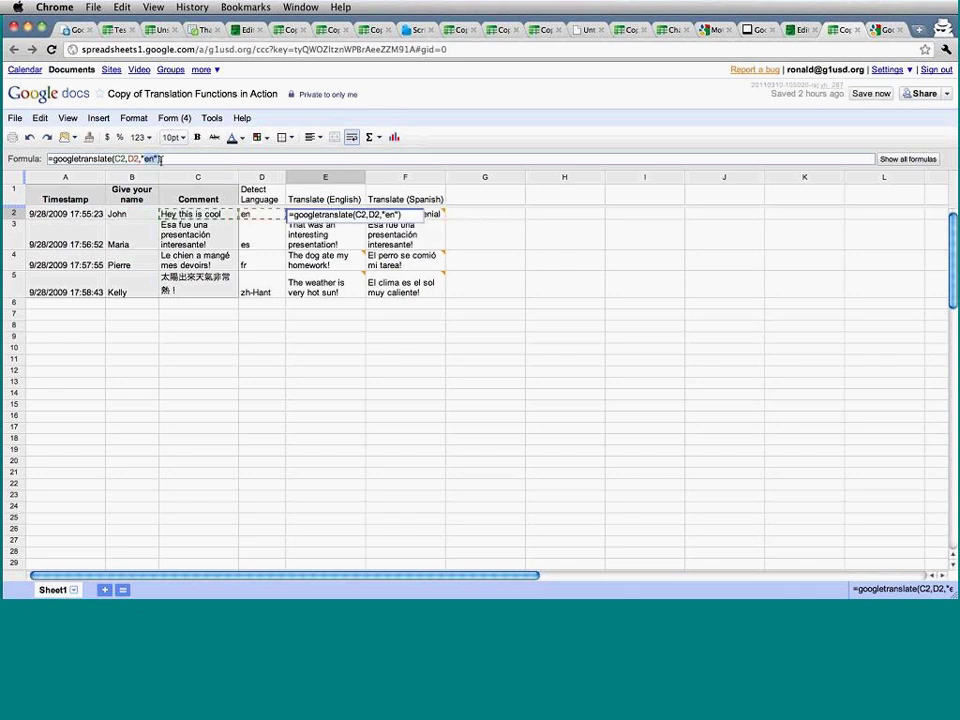
pyautogui.press('Escape')
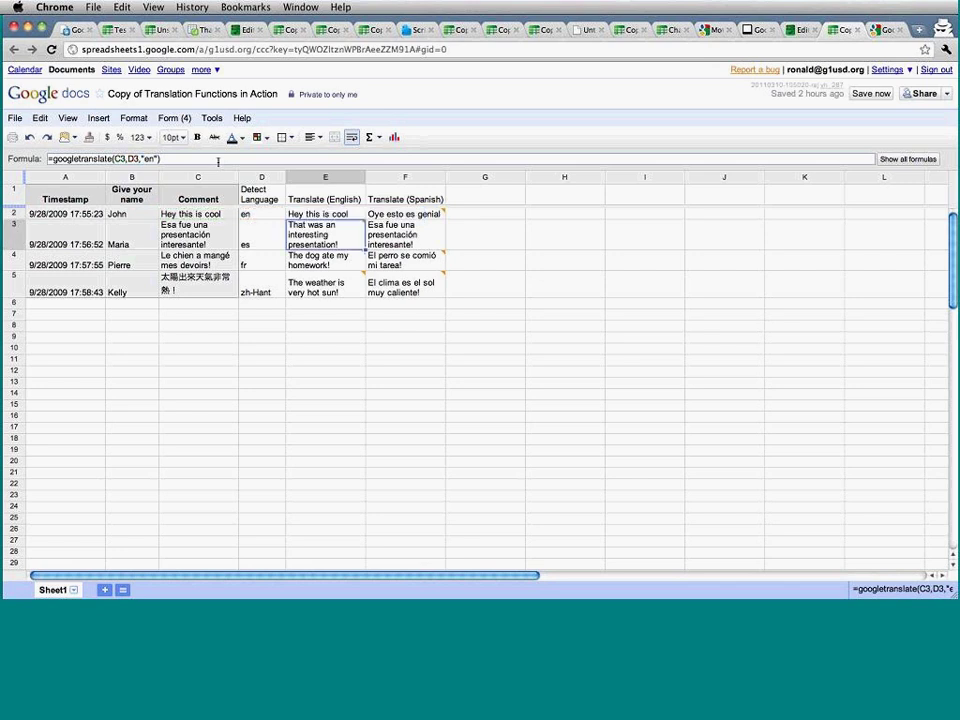
# Look at F3's Spanish translation formula, then switch to the Test score spreadsheet.
pyautogui.moveTo(326, 232)
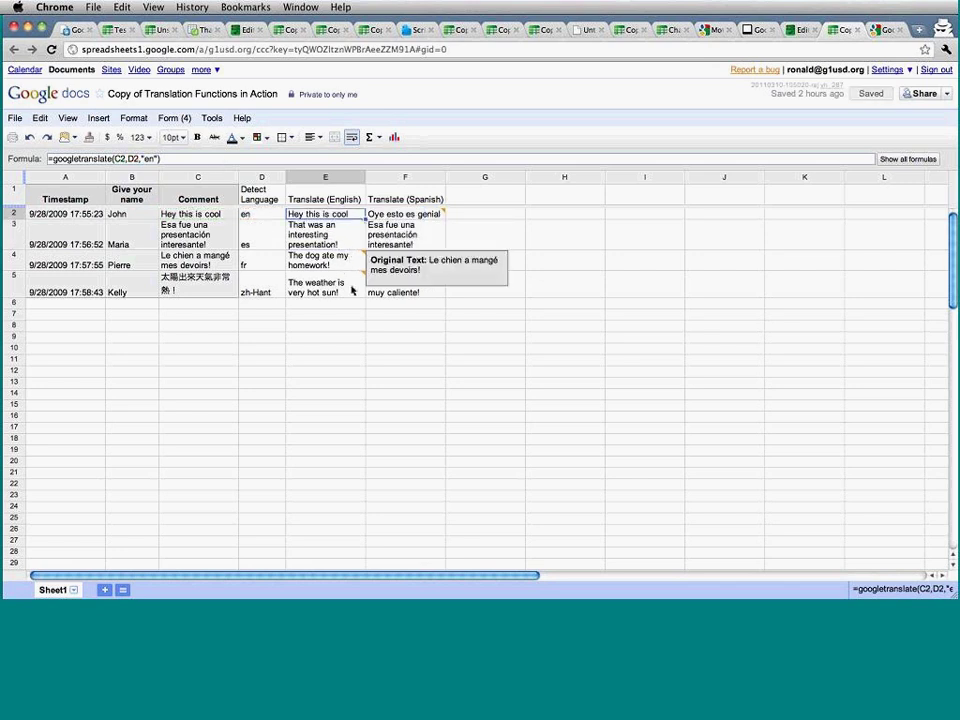
pyautogui.moveTo(342, 287)
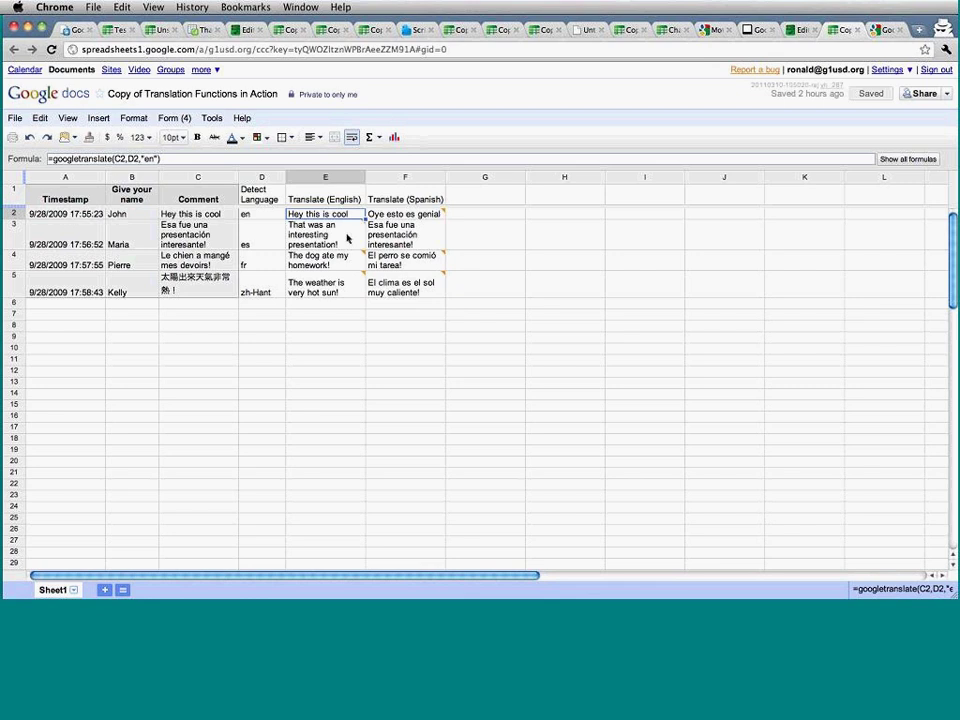
pyautogui.moveTo(442, 237)
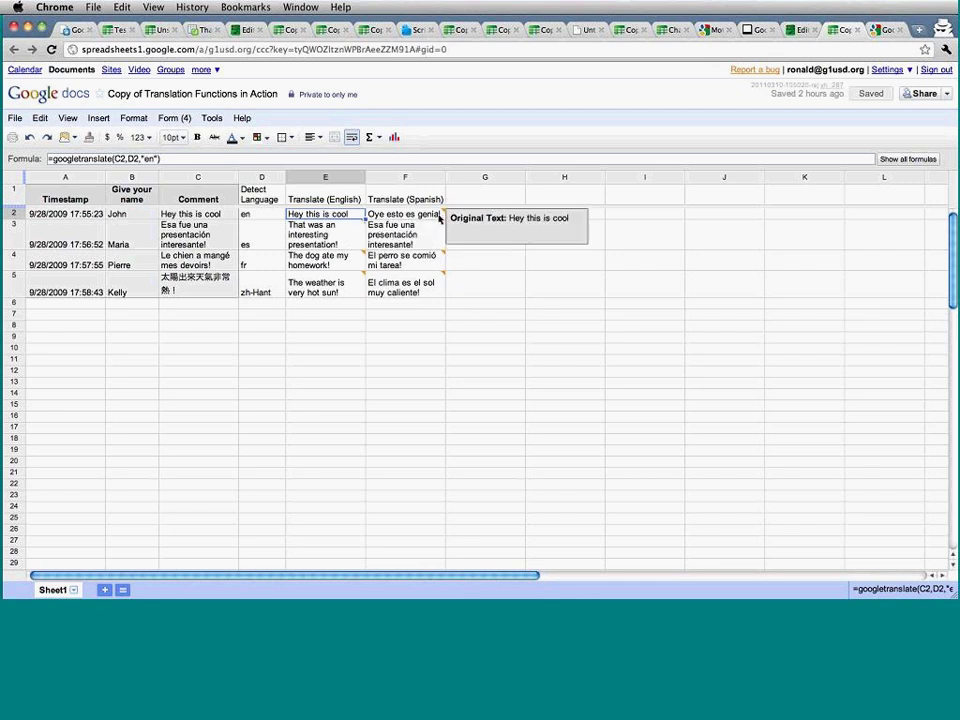
pyautogui.click(433, 243)
pyautogui.moveTo(425, 281)
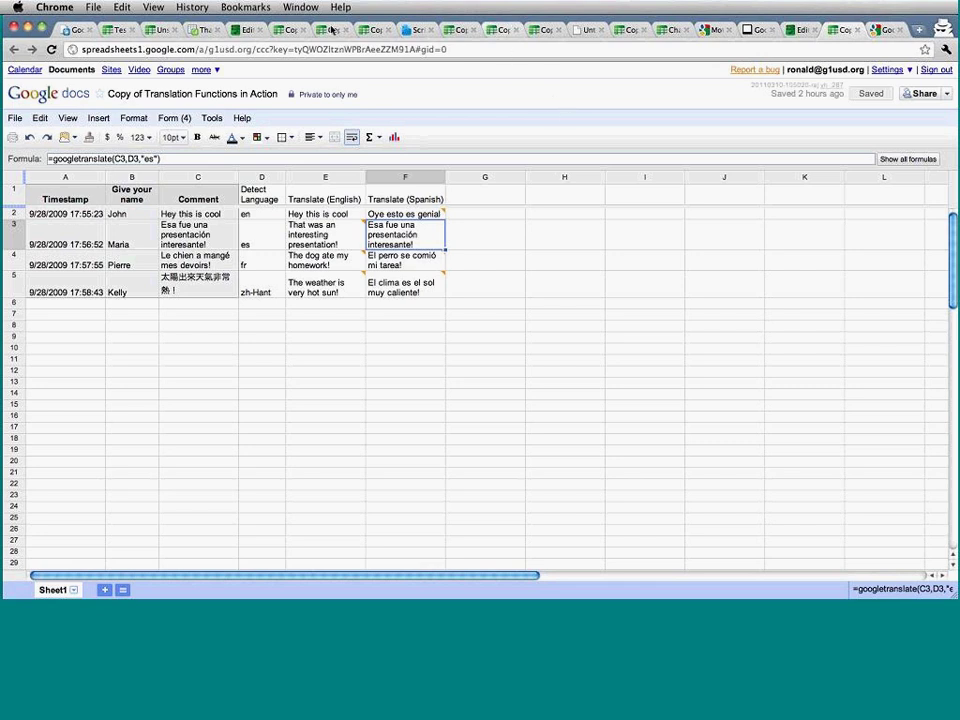
pyautogui.click(152, 34)
pyautogui.click(112, 30)
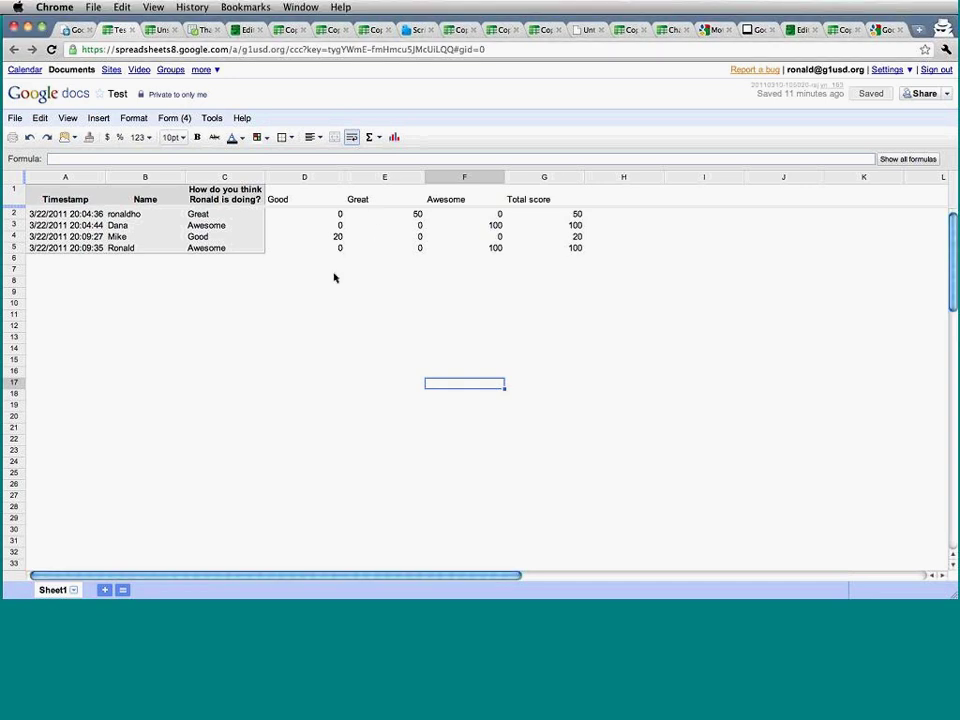
# From the Docs file list, go to Google Sites and create a blank site titled 'sample site 47'.
pyautogui.press('super+shift+n')
pyautogui.write('go')
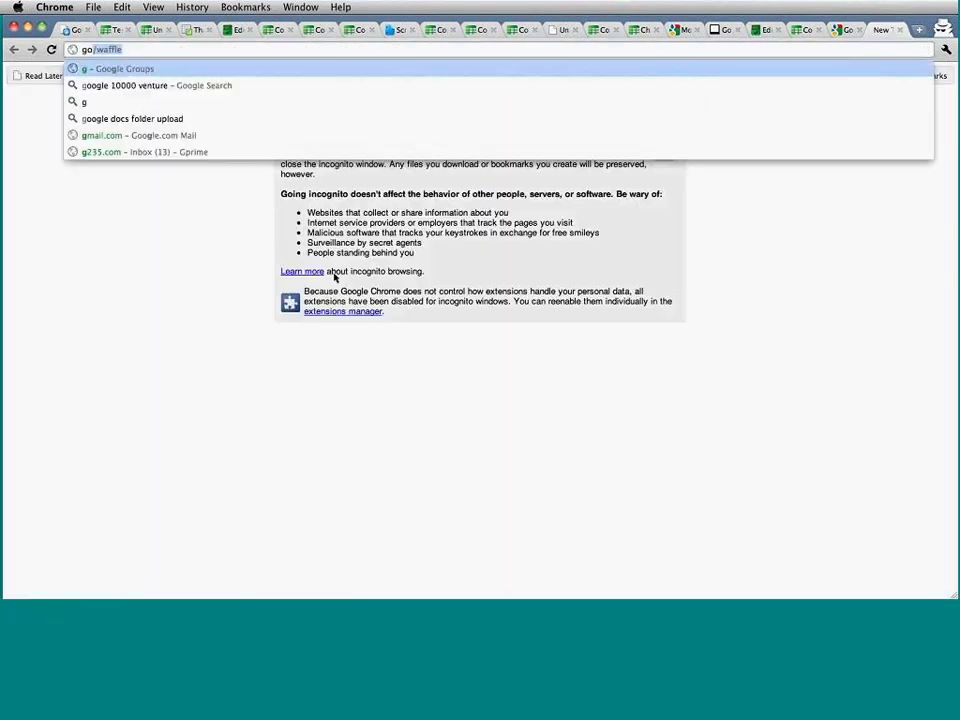
pyautogui.press('BackSpace')
pyautogui.press('BackSpace')
pyautogui.press('super+1')
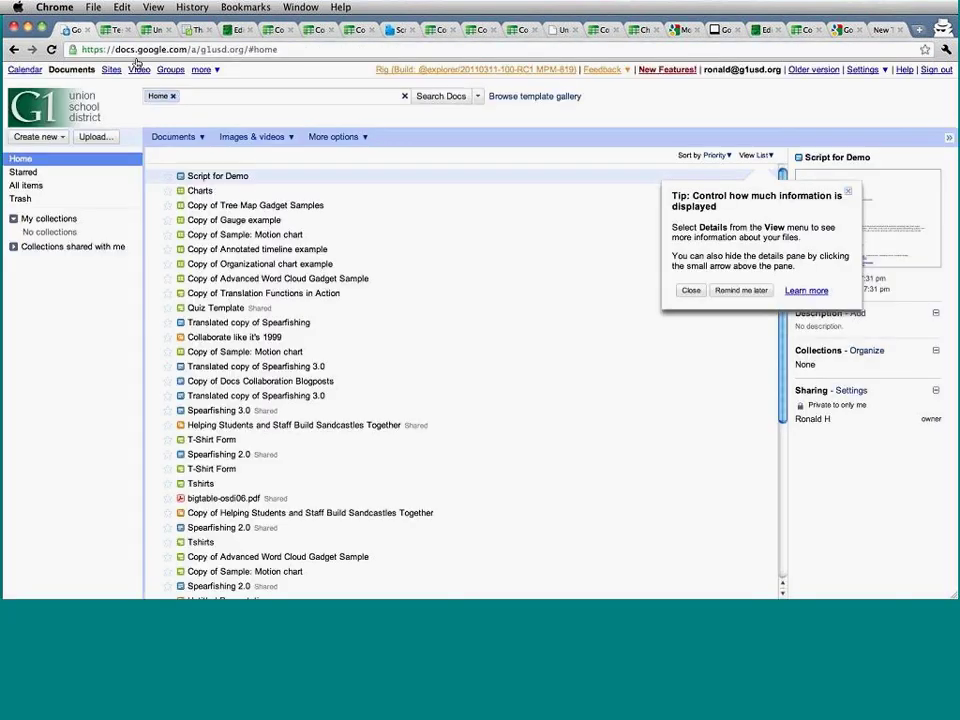
pyautogui.click(116, 70)
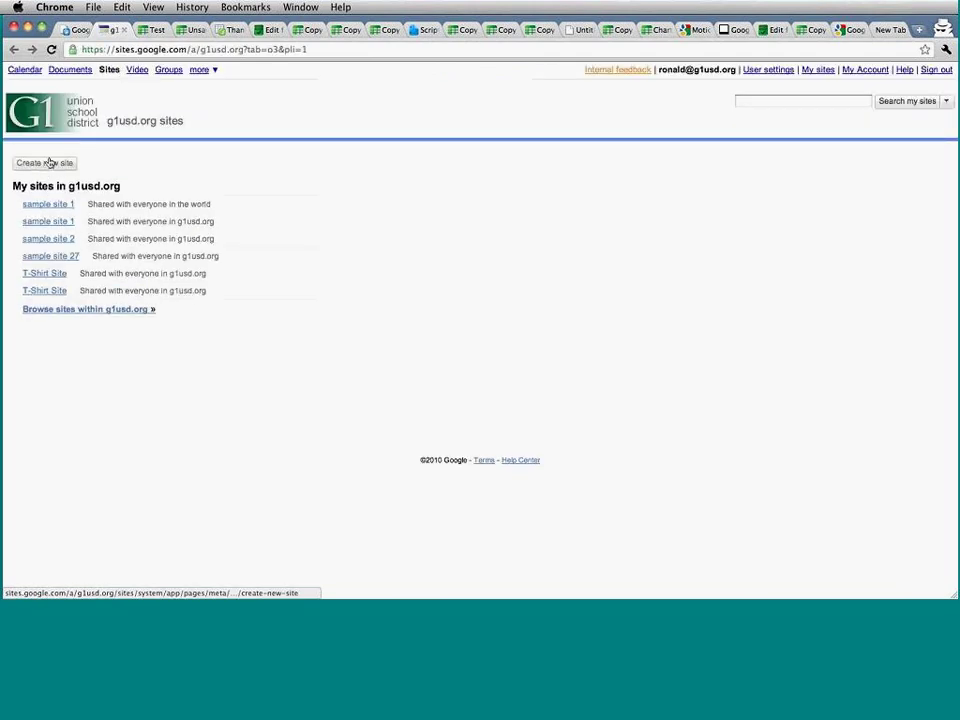
pyautogui.click(49, 163)
pyautogui.write('sample site ')
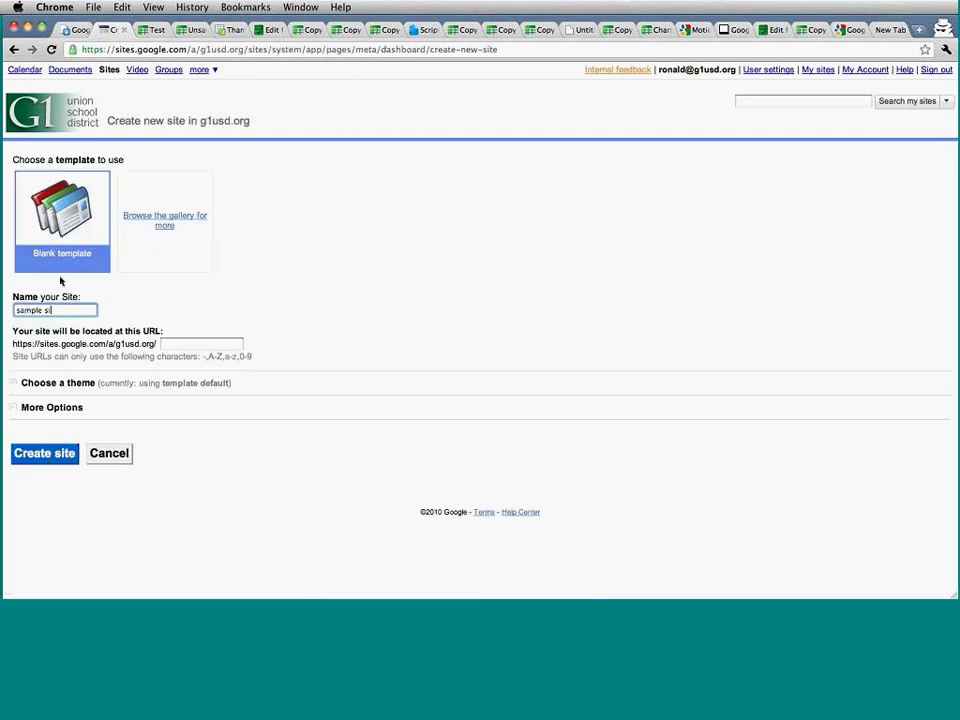
pyautogui.write('47')
pyautogui.click(62, 454)
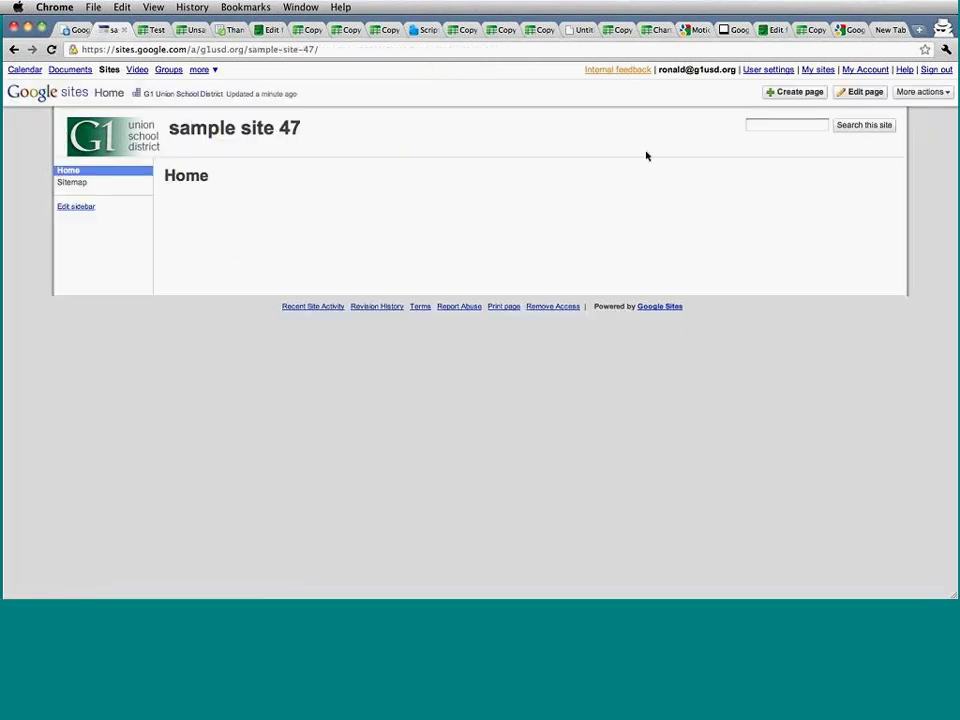
# Edit the Home page and switch it to a two-column layout.
pyautogui.click(855, 92)
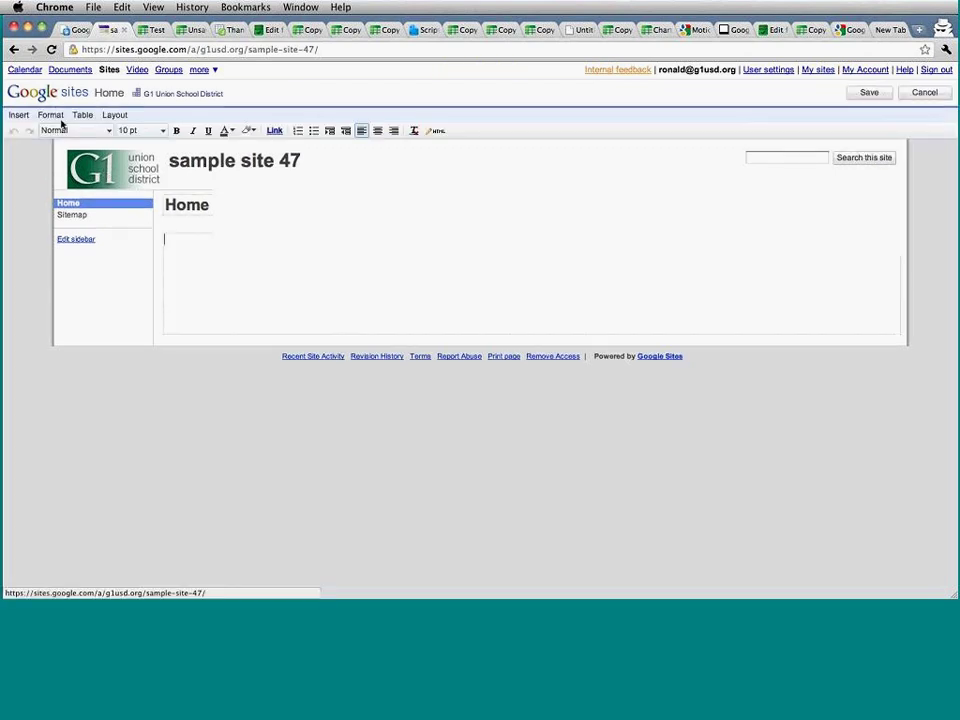
pyautogui.click(20, 115)
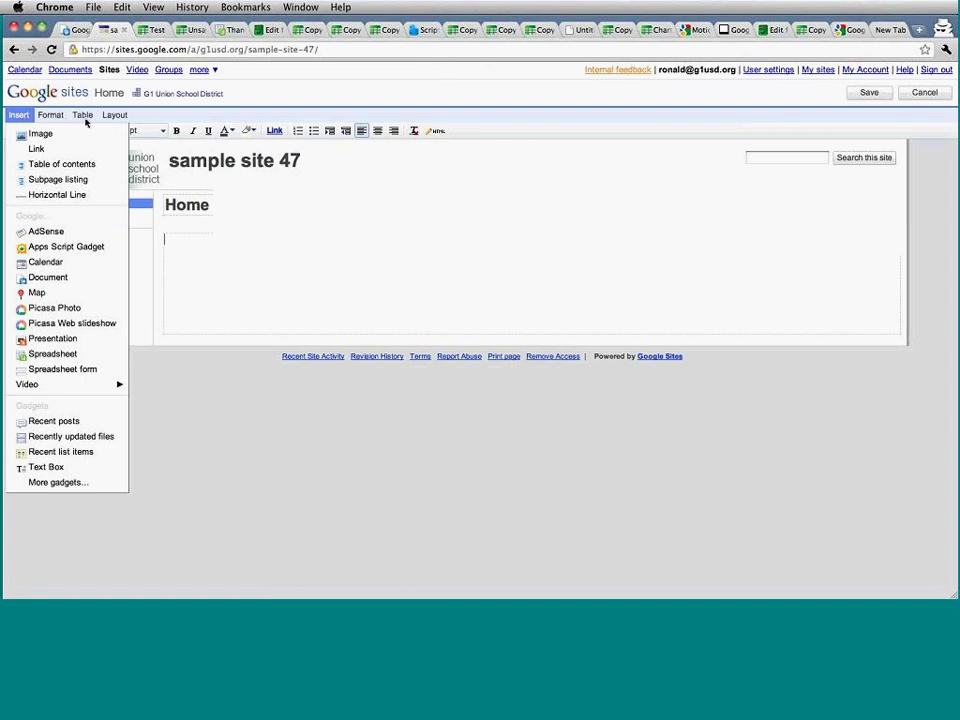
pyautogui.click(114, 115)
pyautogui.click(131, 149)
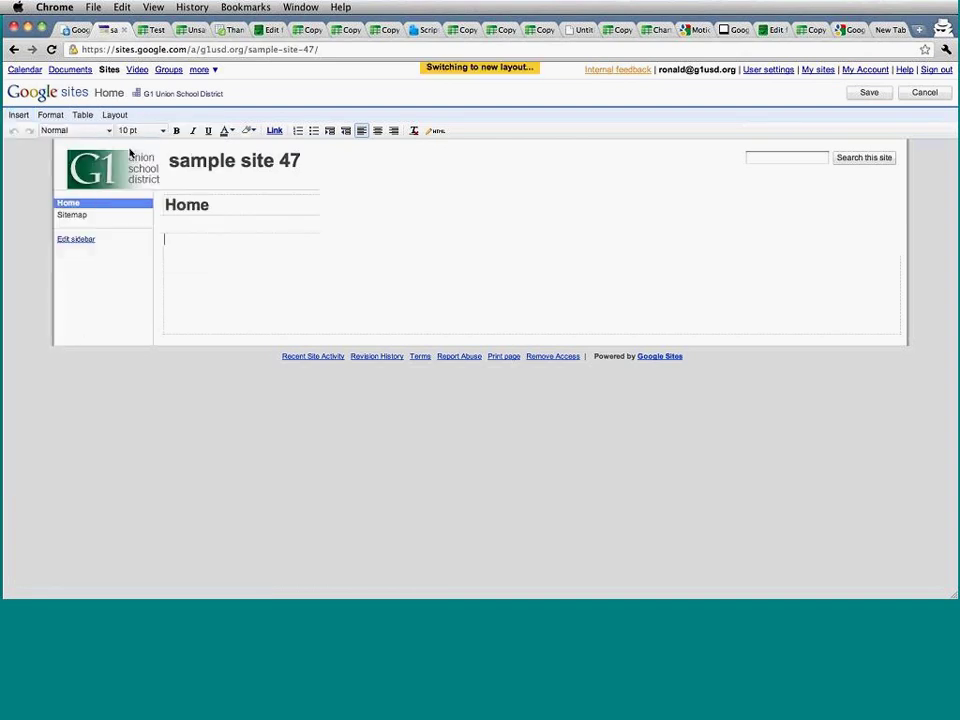
# Embed the Test spreadsheet form on the Home page.
pyautogui.click(19, 114)
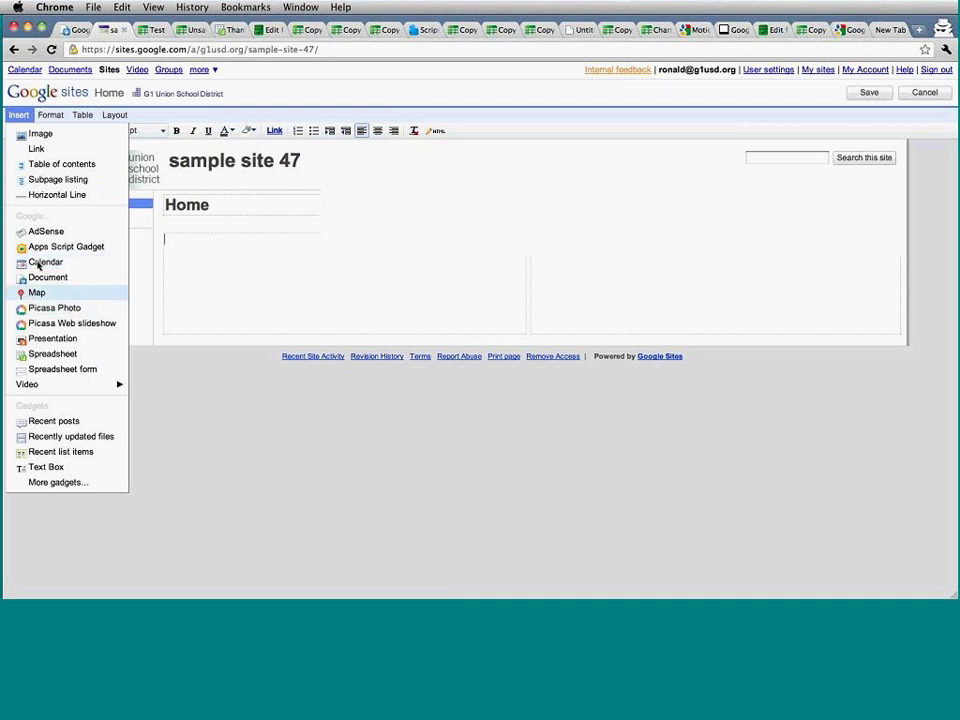
pyautogui.click(42, 370)
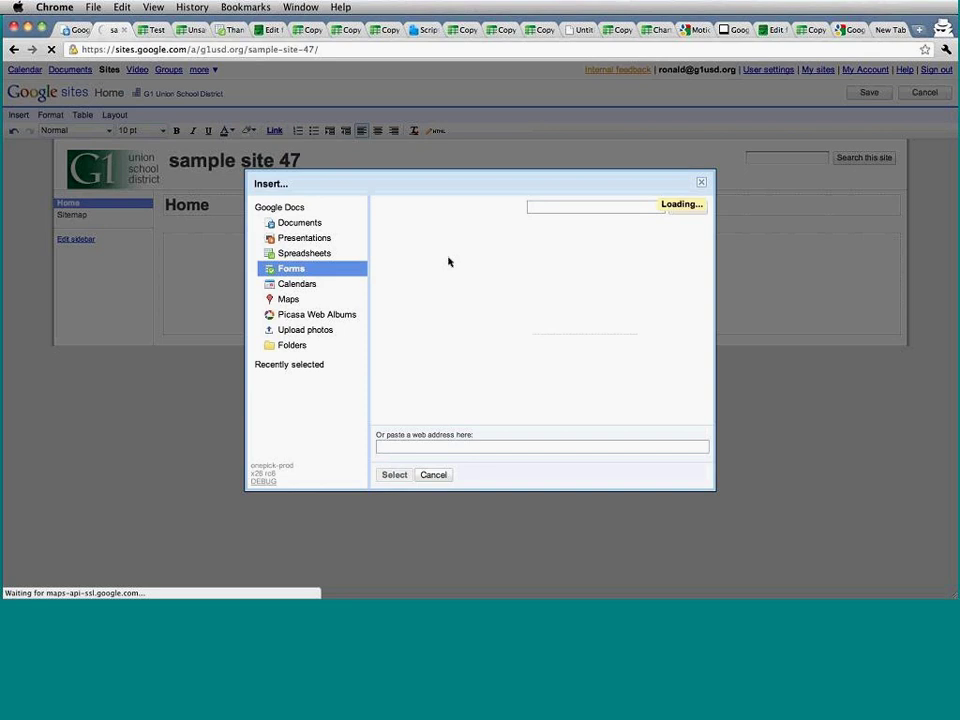
pyautogui.click(400, 226)
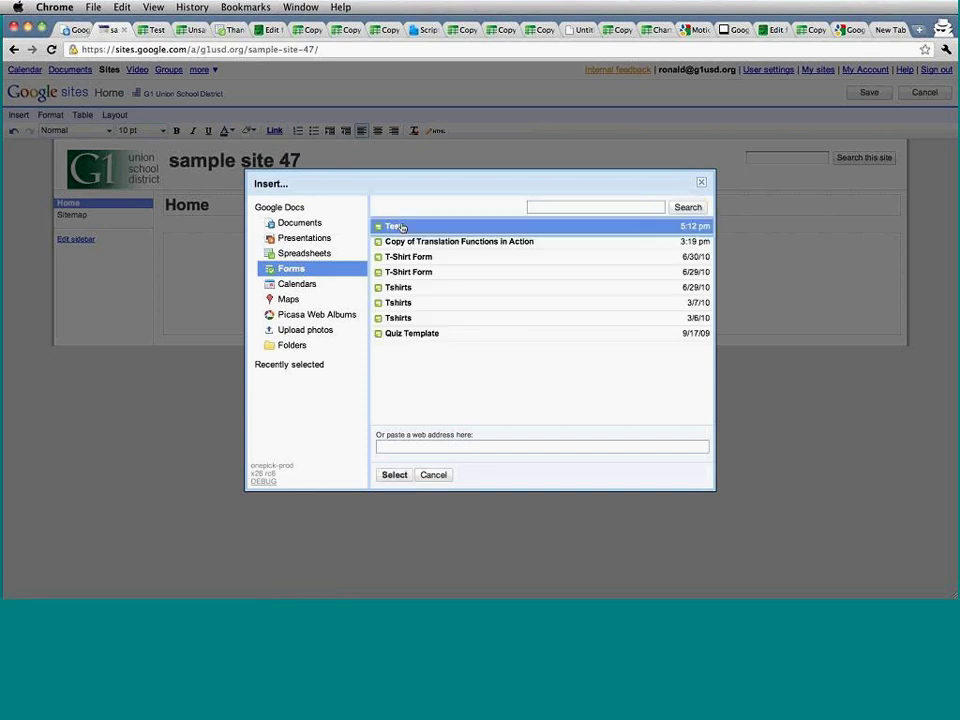
pyautogui.click(395, 475)
pyautogui.click(344, 410)
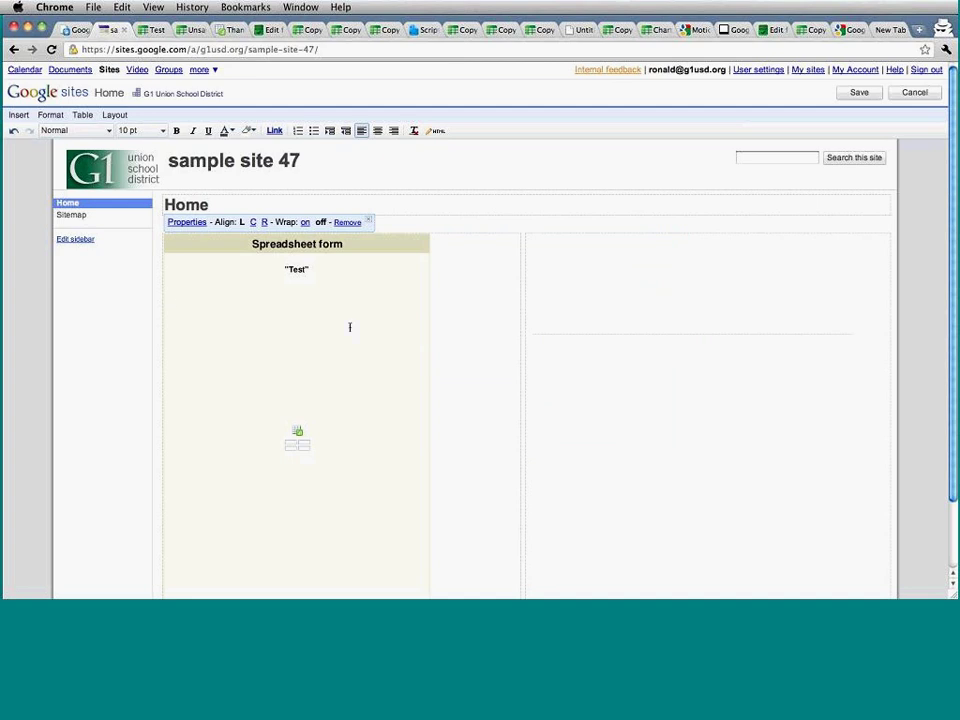
pyautogui.click(589, 297)
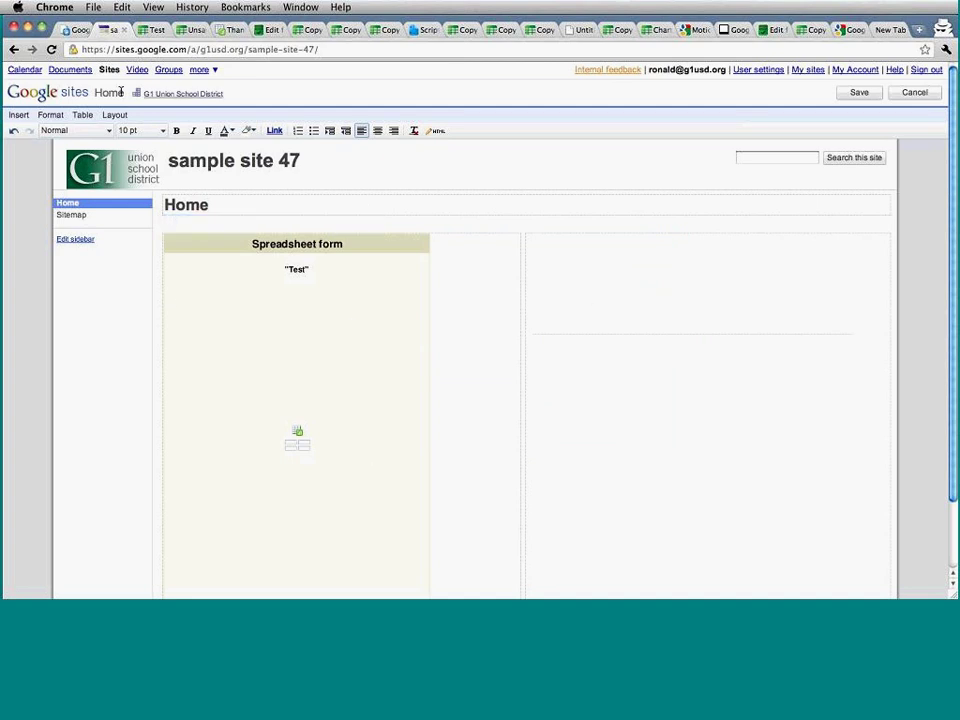
# Close the image dialog without adding anything and save the Home page.
pyautogui.click(18, 114)
pyautogui.press('Escape')
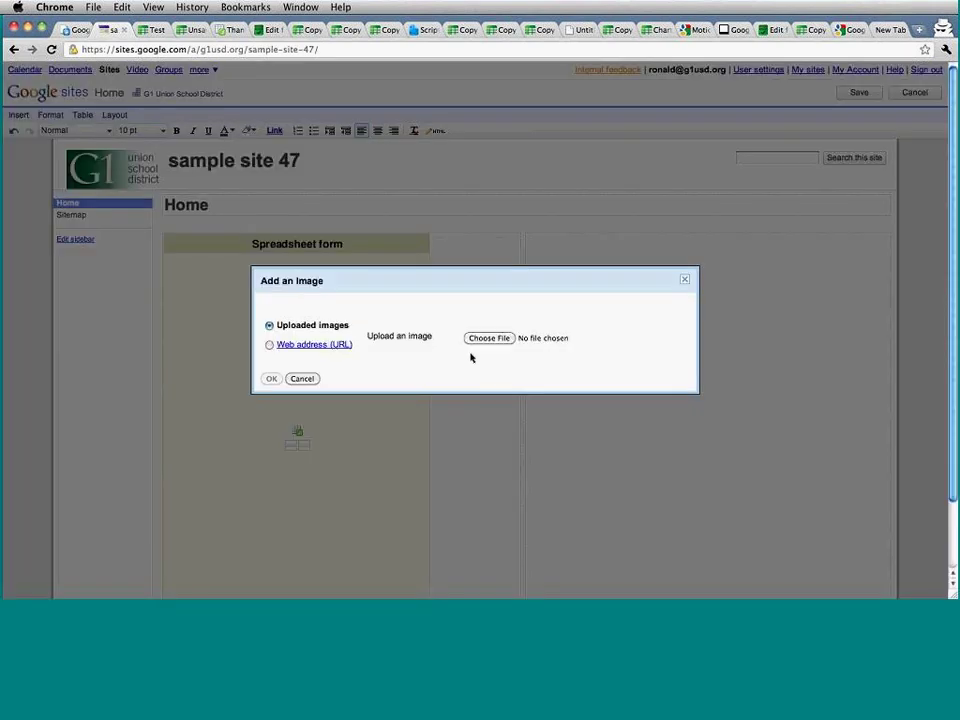
pyautogui.click(303, 379)
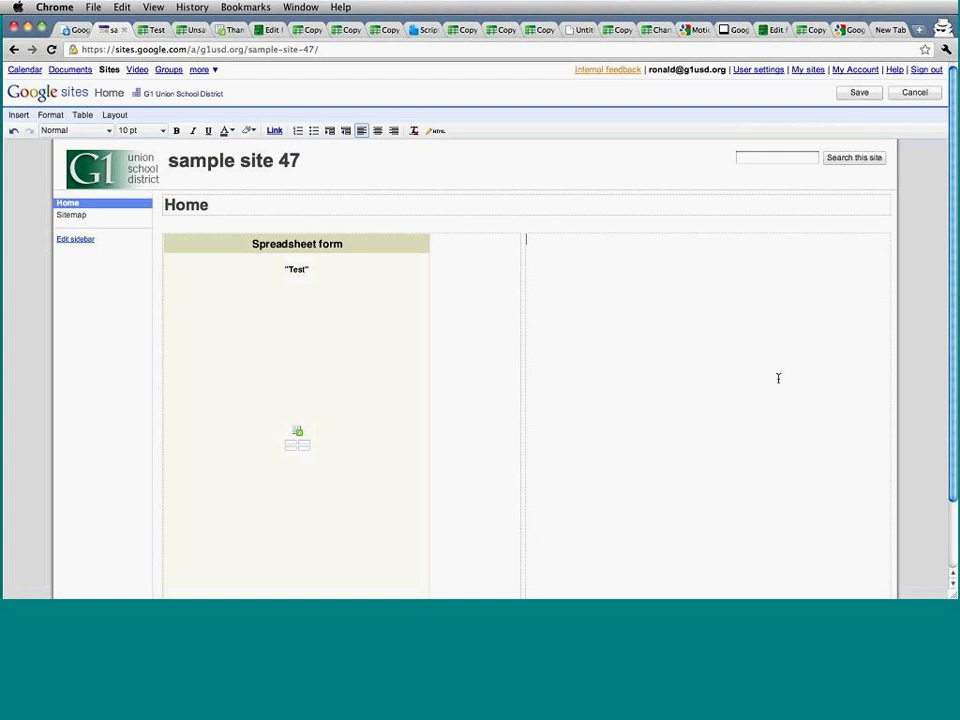
pyautogui.click(860, 93)
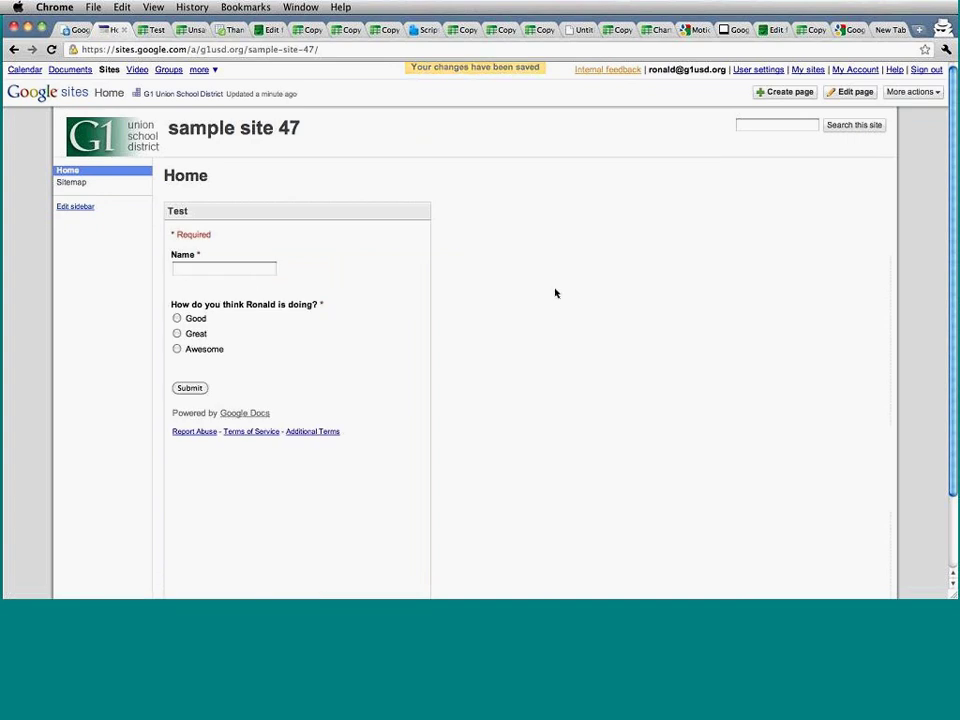
pyautogui.press('super+Tab')
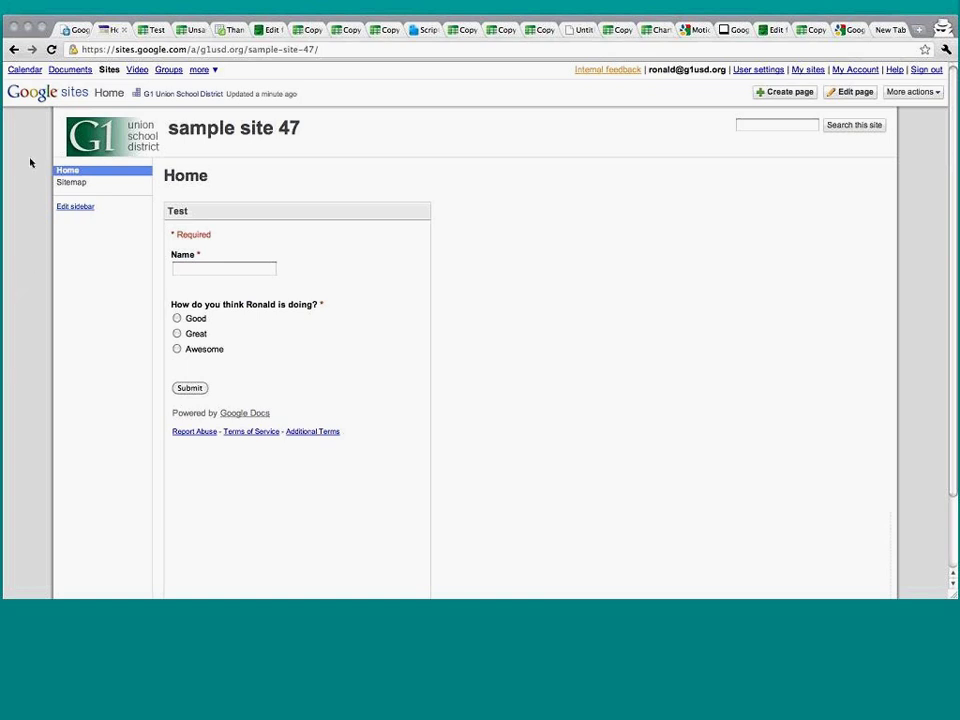
# Check G2's =sum(D2:F2) Total score formula, select H2, then go to the Google Quizes screencast.
pyautogui.click(152, 30)
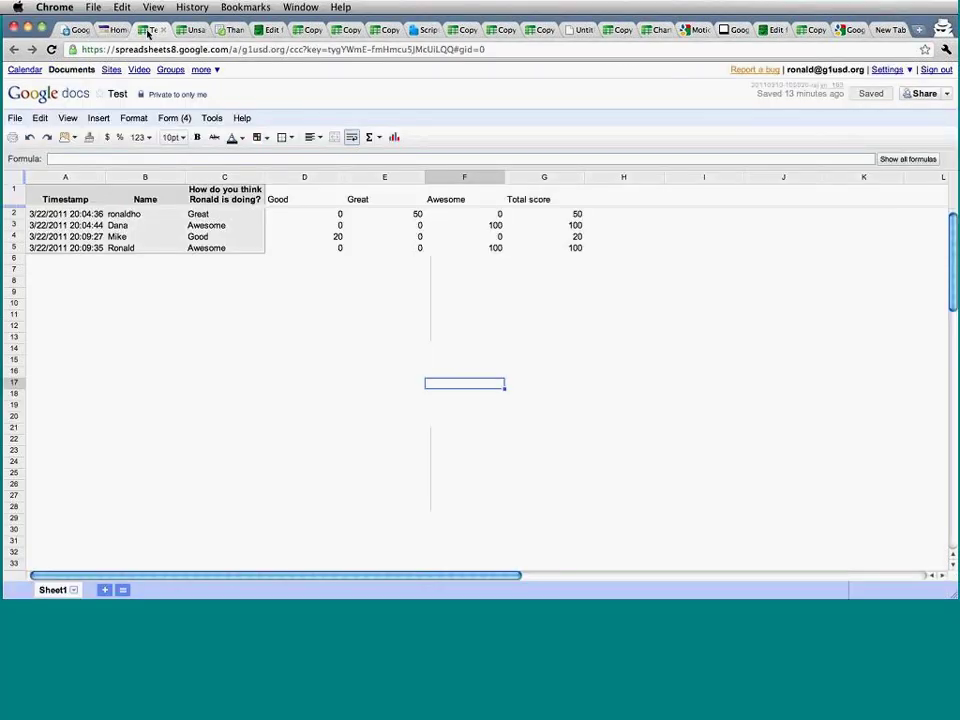
pyautogui.click(529, 105)
pyautogui.click(545, 213)
pyautogui.click(591, 215)
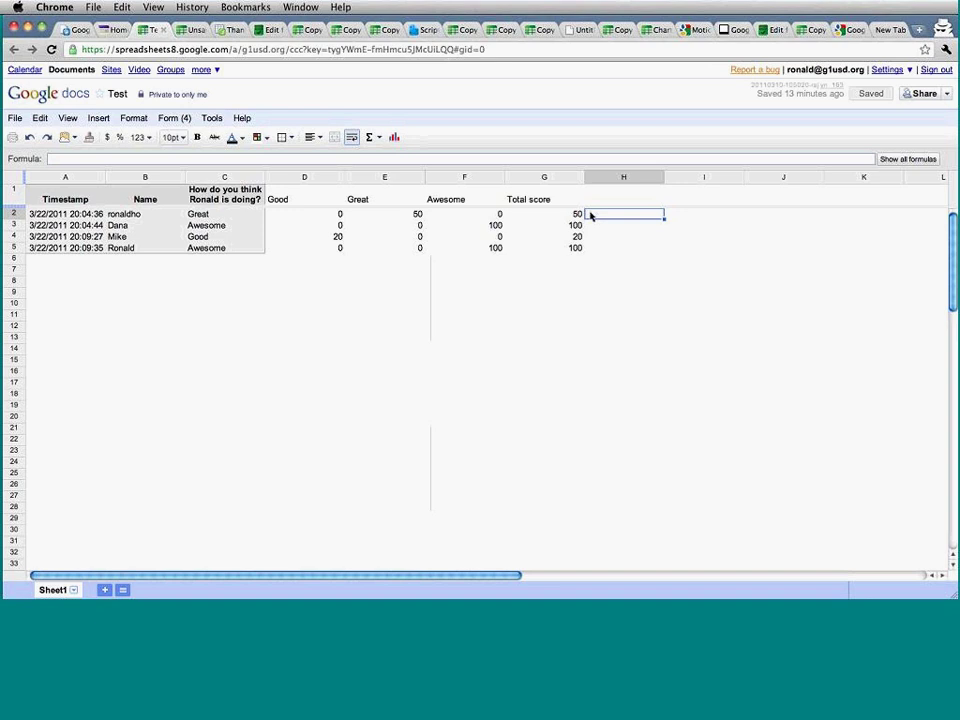
pyautogui.click(735, 29)
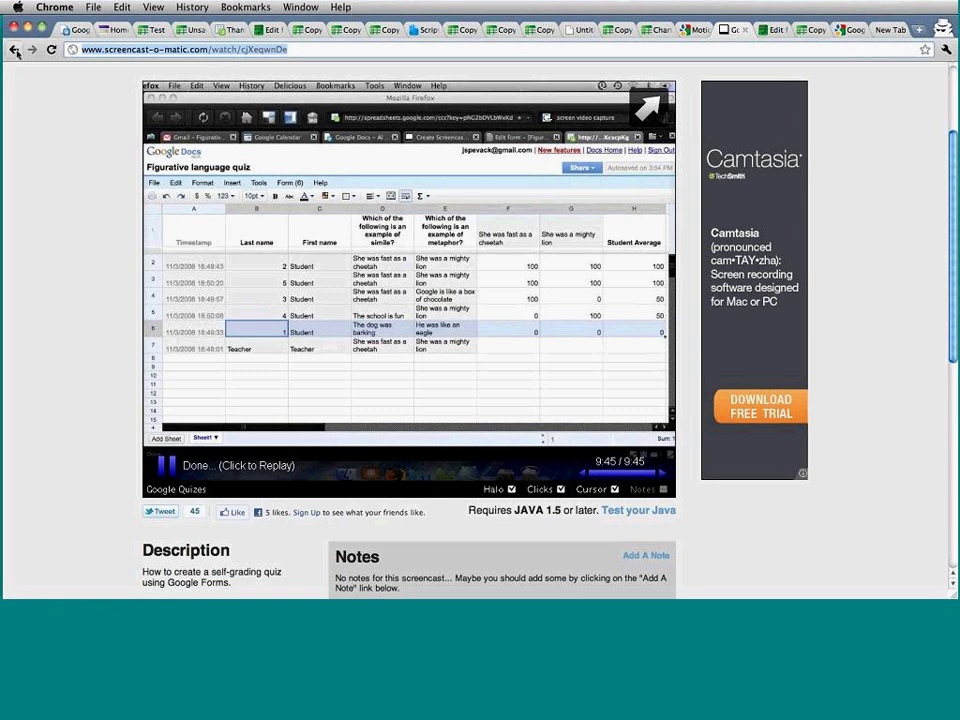
# Reload the Google Quizes screencast page via Back and Forward and scroll to the player.
pyautogui.click(14, 49)
pyautogui.click(14, 49)
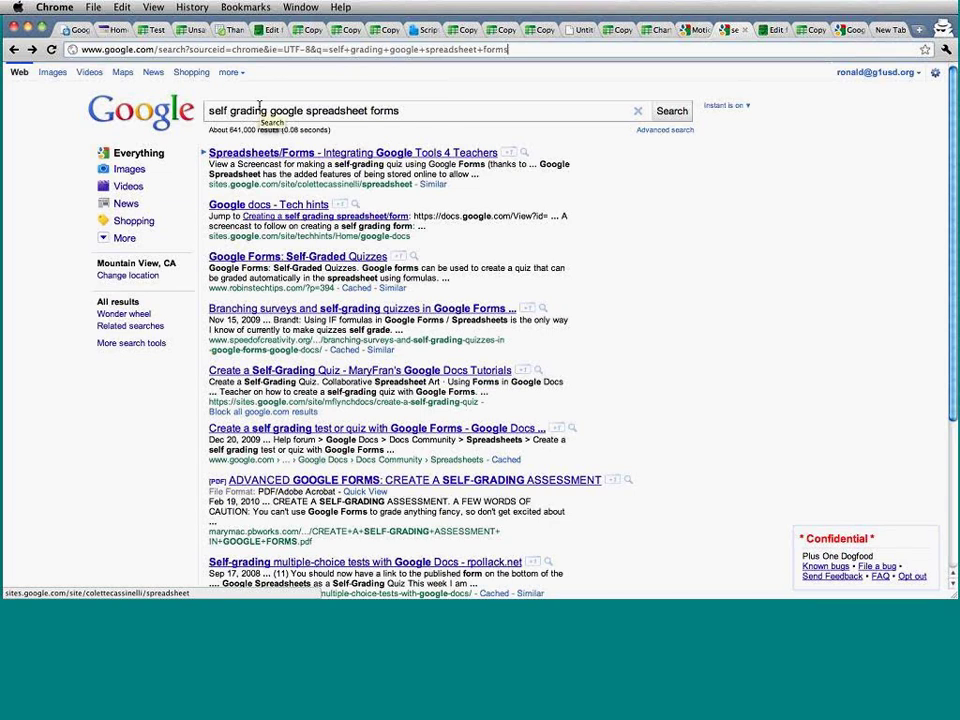
pyautogui.click(33, 50)
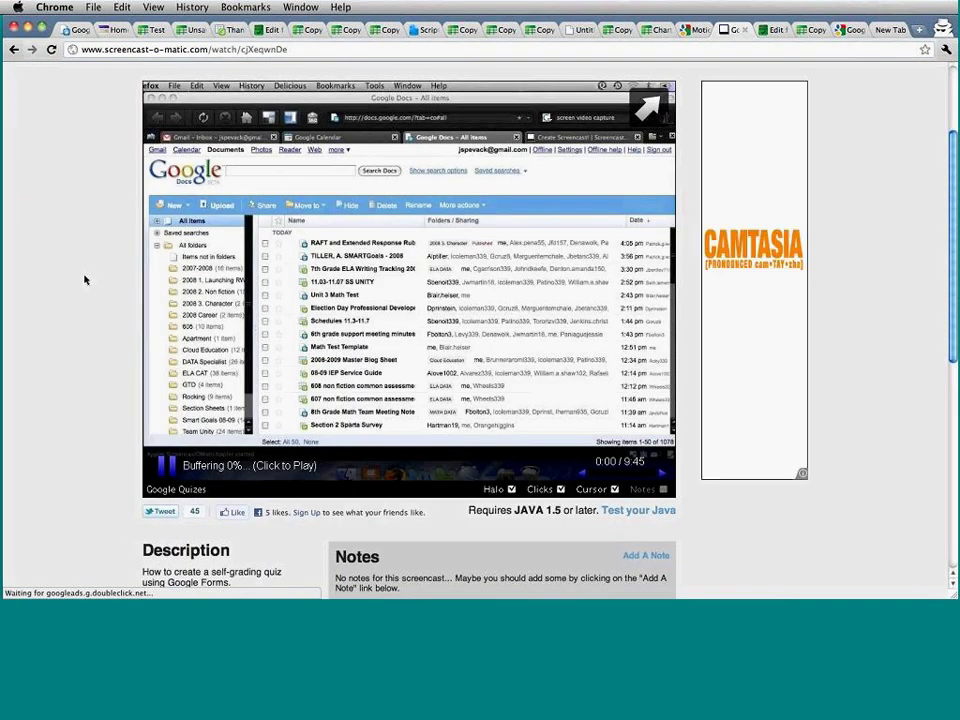
pyautogui.scroll(1, 85, 280)
pyautogui.scroll(2, 85, 280)
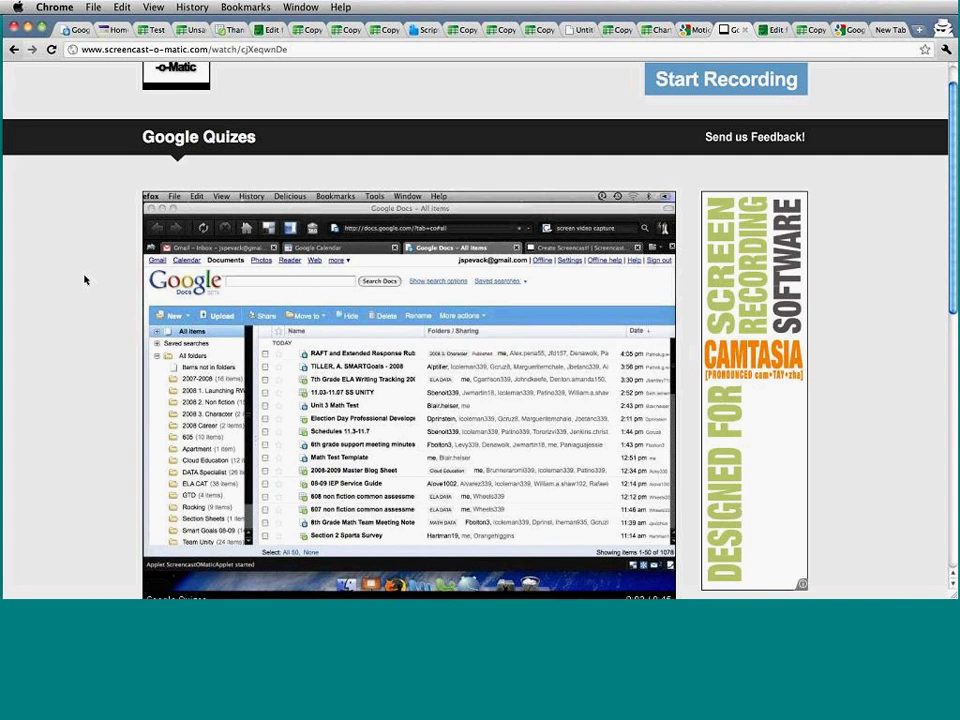
pyautogui.scroll(-3, 85, 280)
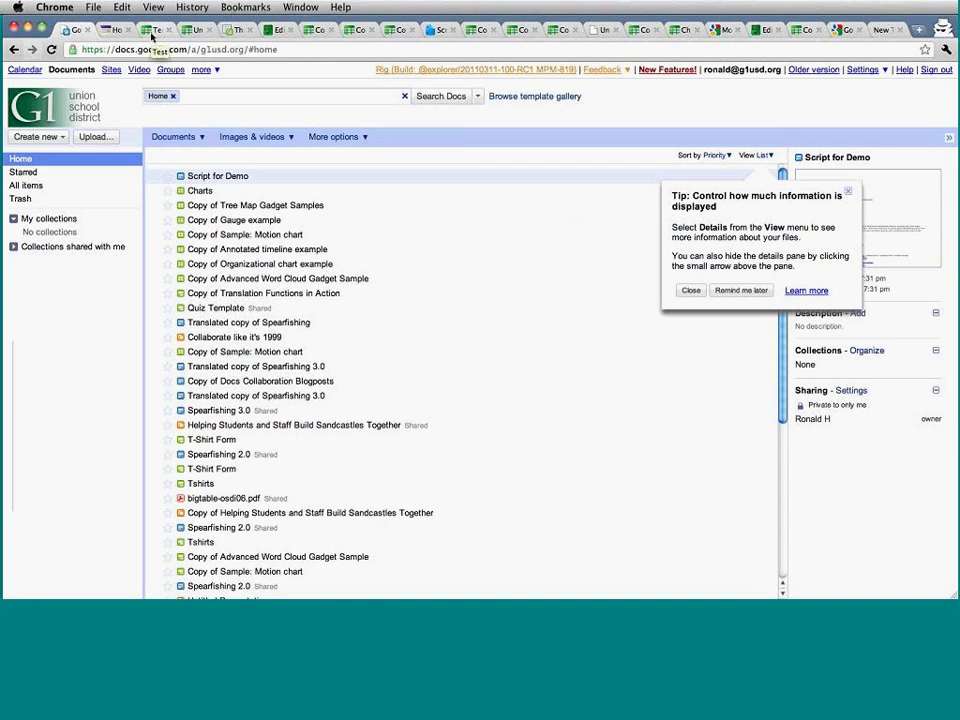
# Return to the Test sheet and type =if( into H2.
pyautogui.click(152, 31)
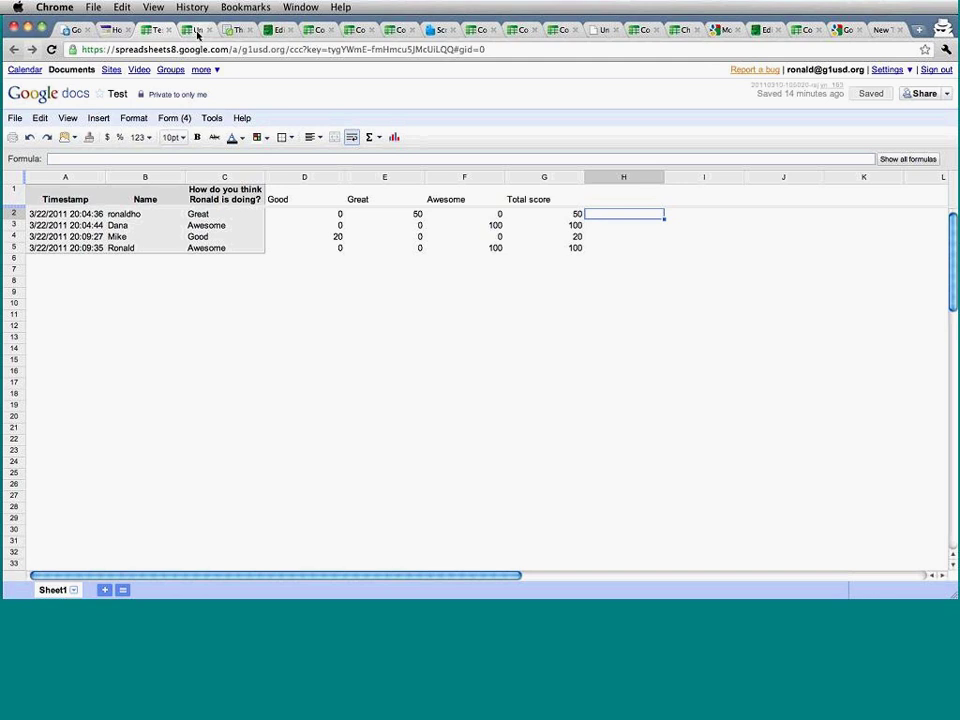
pyautogui.write('=if(')
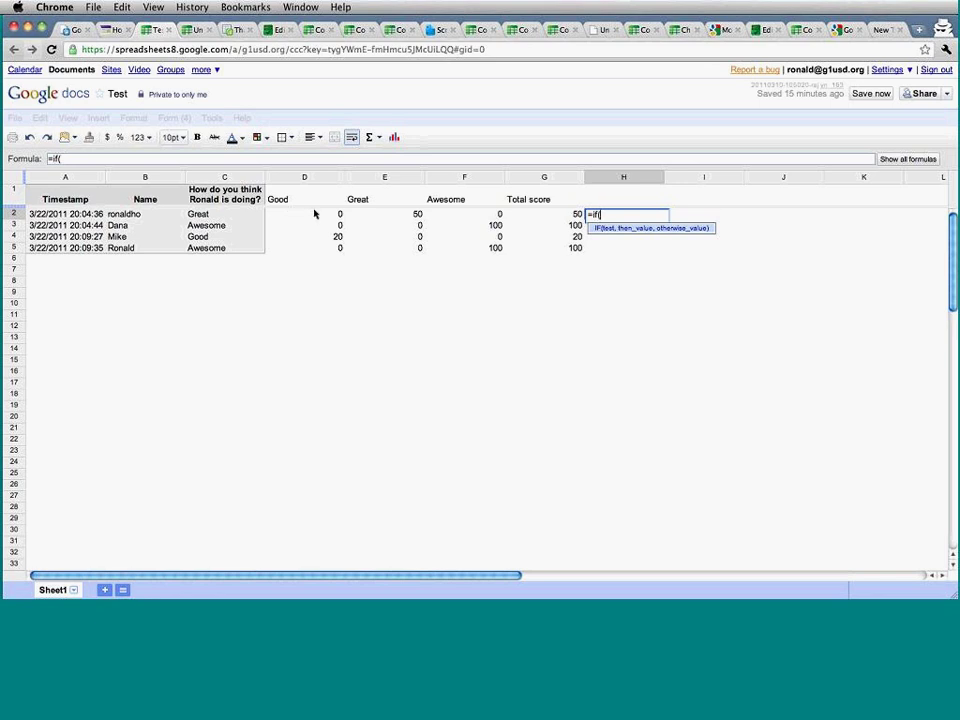
# Complete H2 as an IF formula testing "good"="good" that returns 100, otherwise 0.
pyautogui.write('"good"="good"')
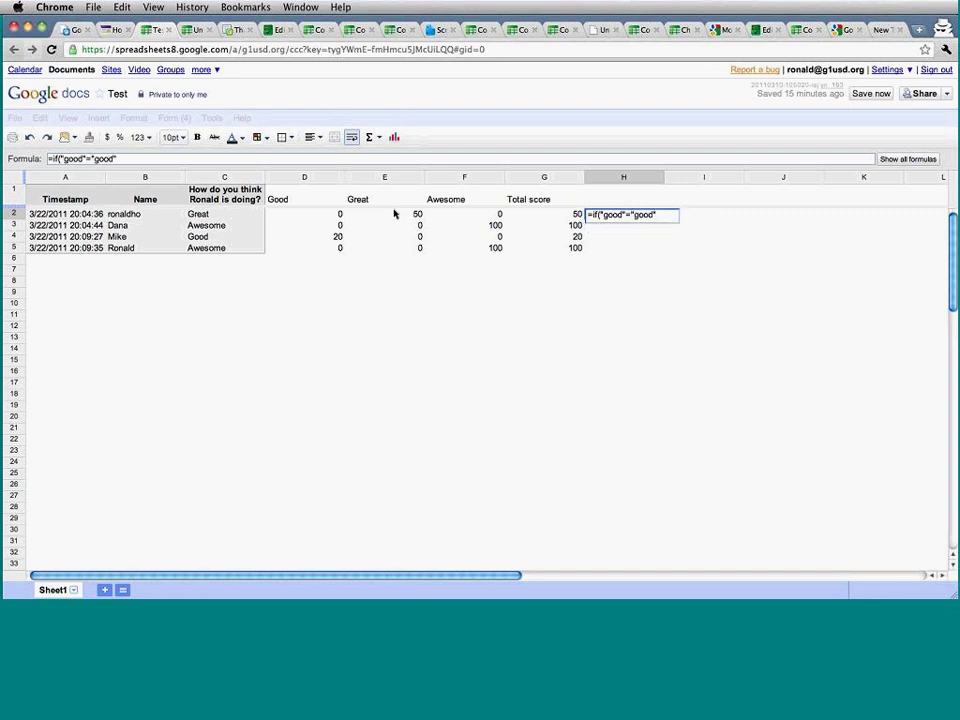
pyautogui.write(',1')
pyautogui.press('BackSpace')
pyautogui.write('"y')
pyautogui.press('BackSpace')
pyautogui.press('BackSpace')
pyautogui.write('100, 0')
pyautogui.press('Return')
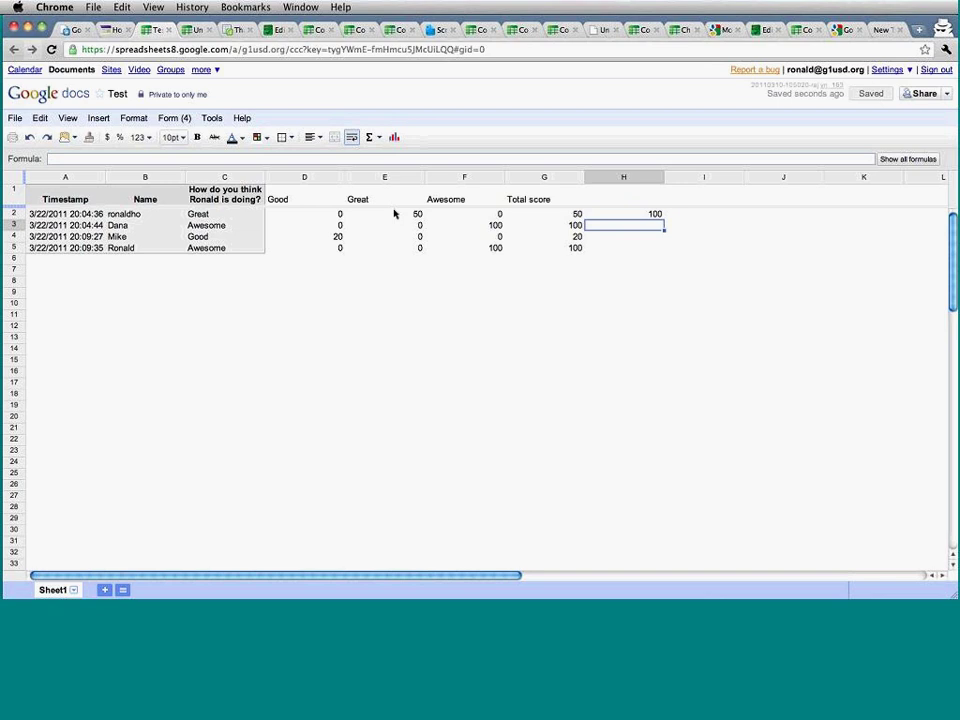
# Wrap H2's test in AND, adding the condition "great"="great".
pyautogui.press('Up')
pyautogui.press('Return')
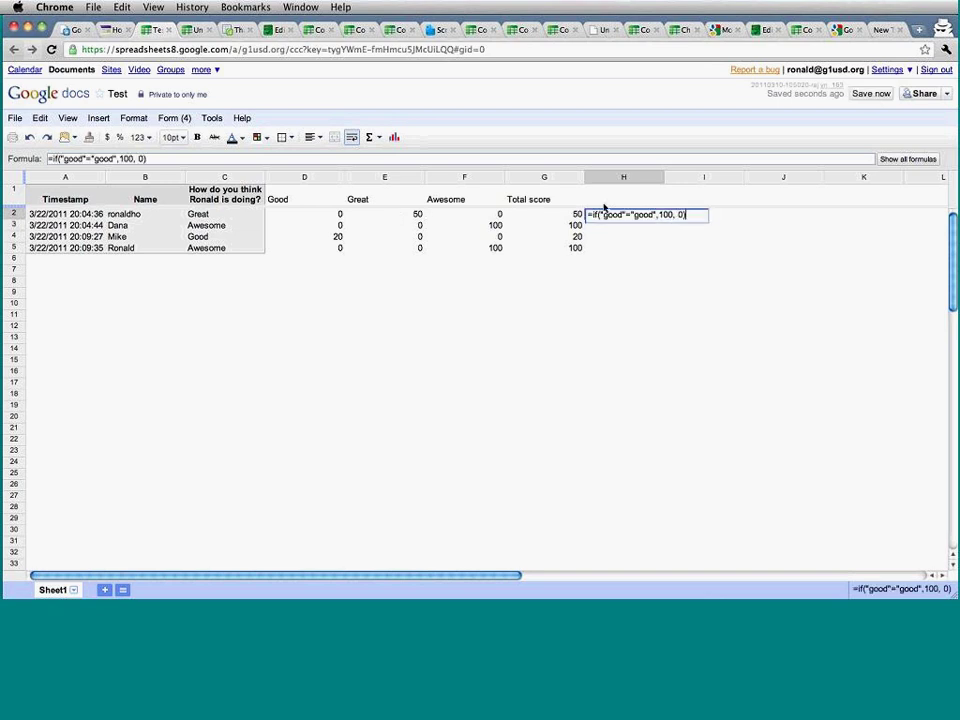
pyautogui.click(594, 220)
pyautogui.write('and(')
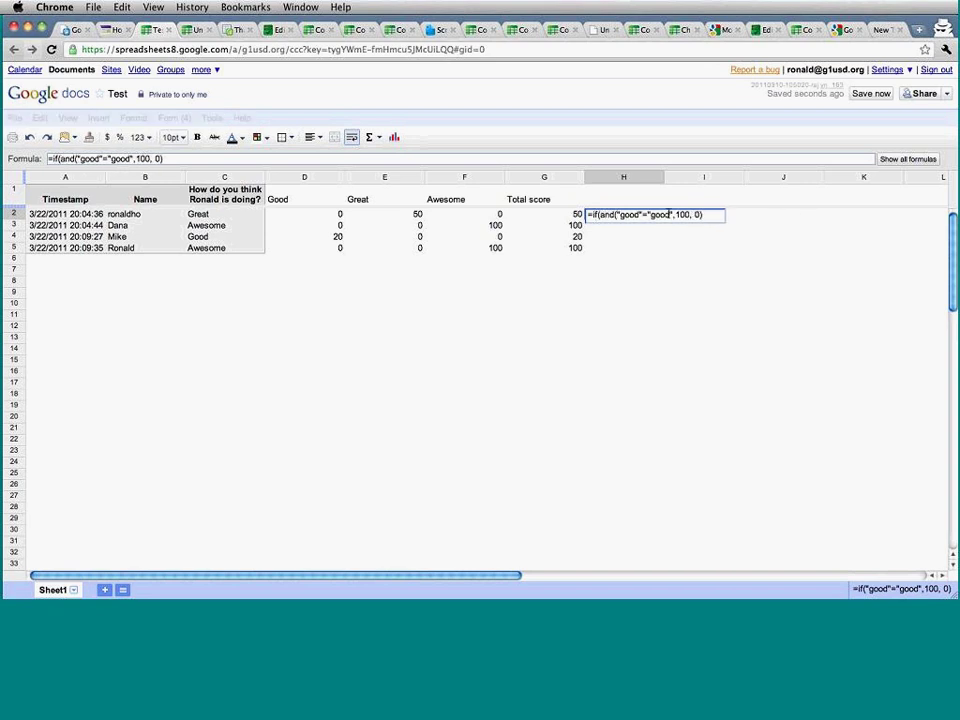
pyautogui.click(671, 214)
pyautogui.write(')')
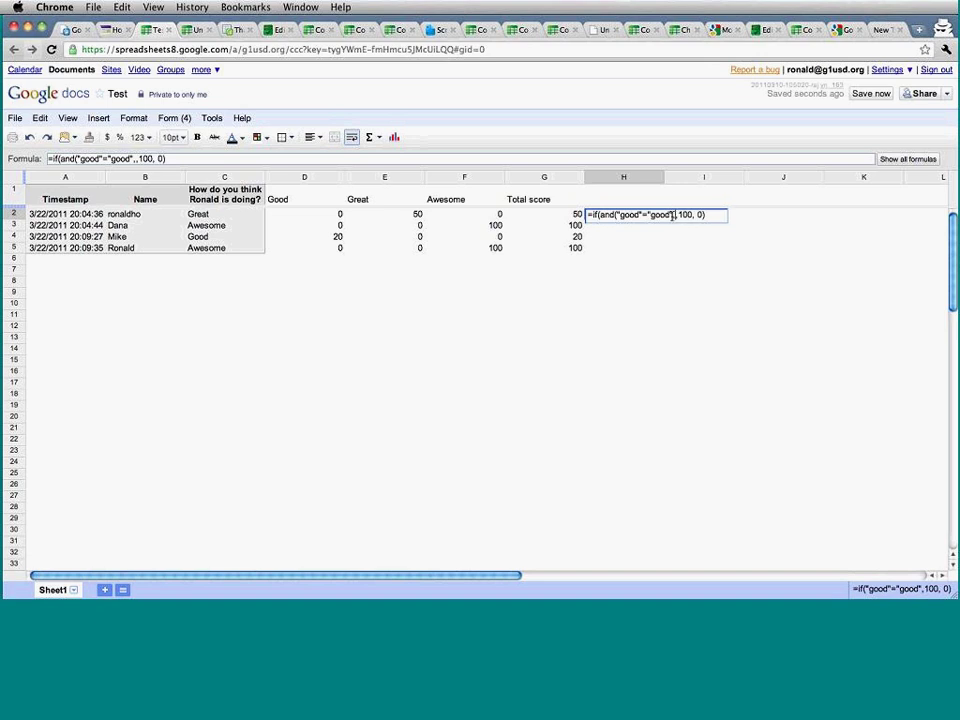
pyautogui.write('"great')
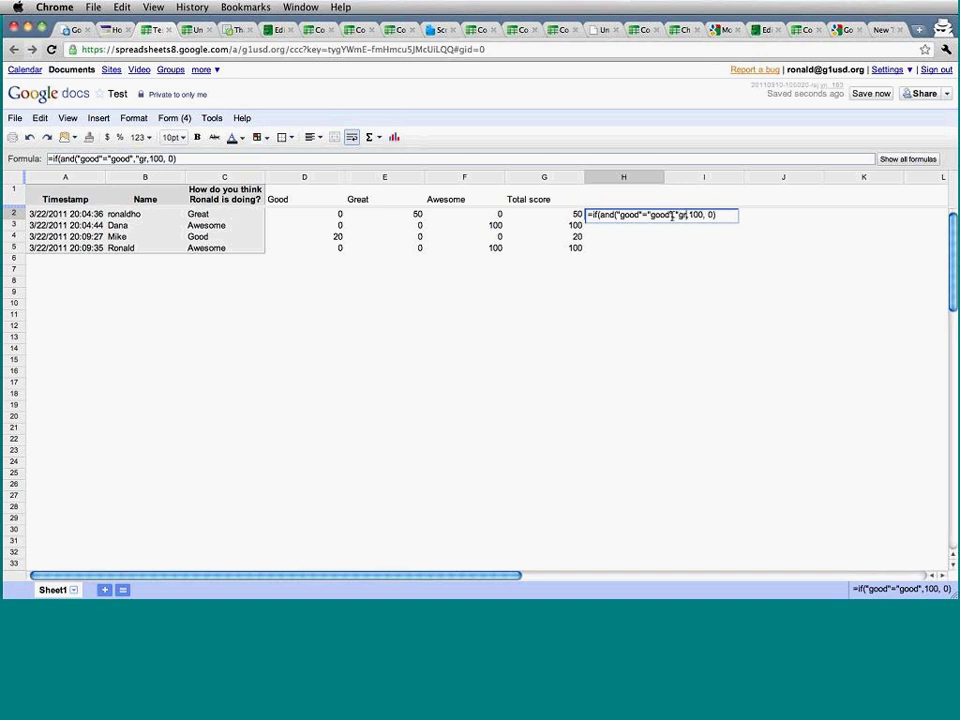
pyautogui.write('"=great')
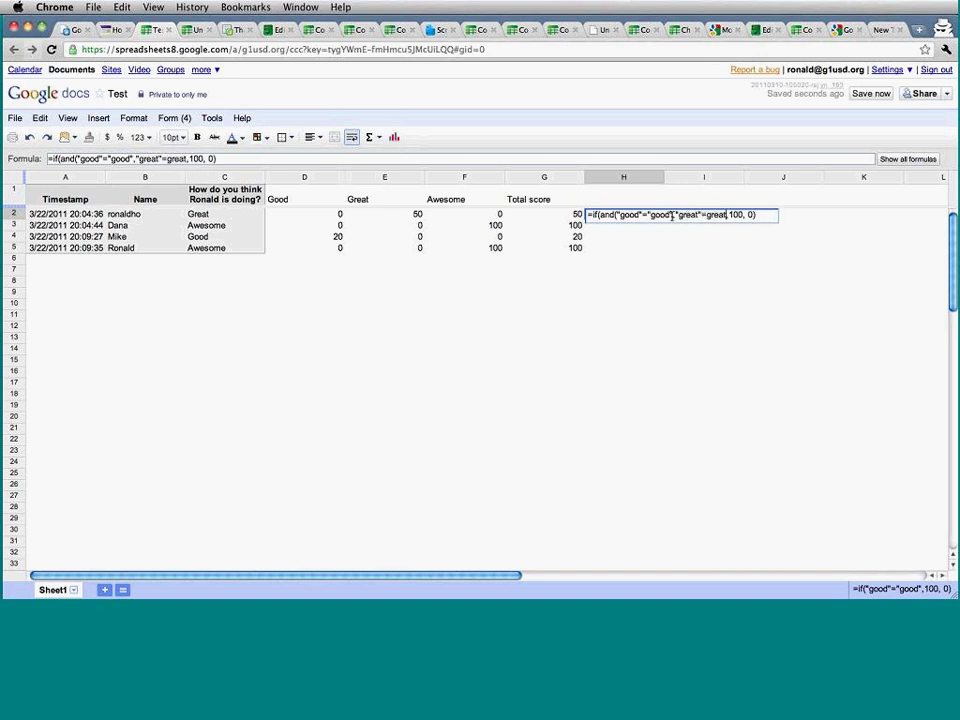
pyautogui.press('BackSpace')
pyautogui.press('BackSpace')
pyautogui.press('BackSpace')
pyautogui.press('BackSpace')
pyautogui.press('BackSpace')
pyautogui.write('"great"')
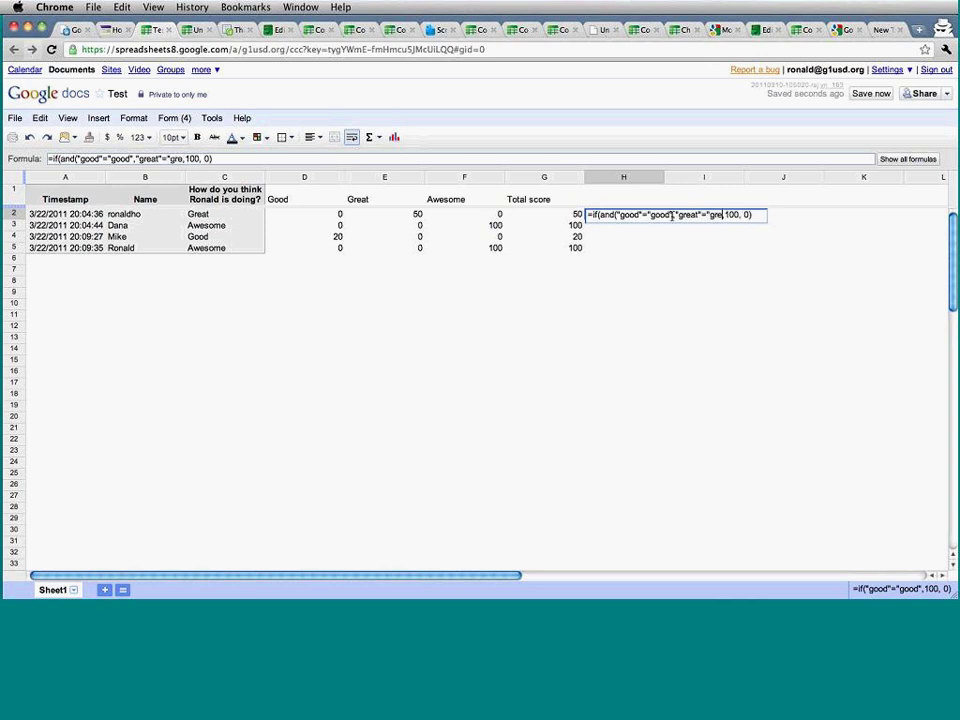
pyautogui.write(')')
pyautogui.press('Return')
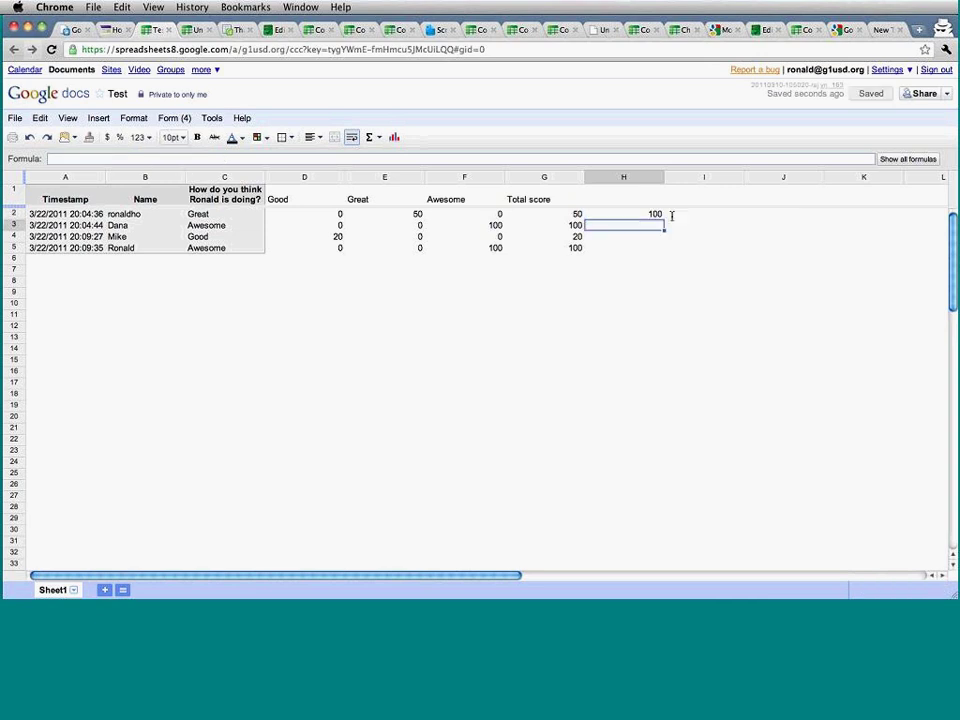
# Review H2's finished formula without changes, then select I2.
pyautogui.press('Up')
pyautogui.press('Return')
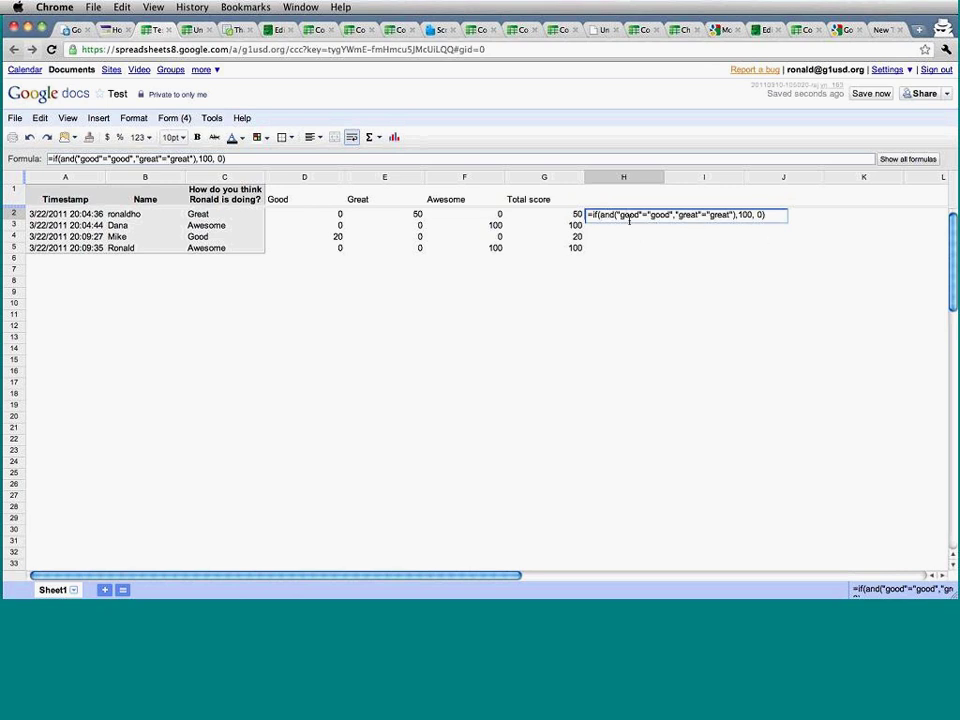
pyautogui.press('Escape')
pyautogui.click(682, 218)
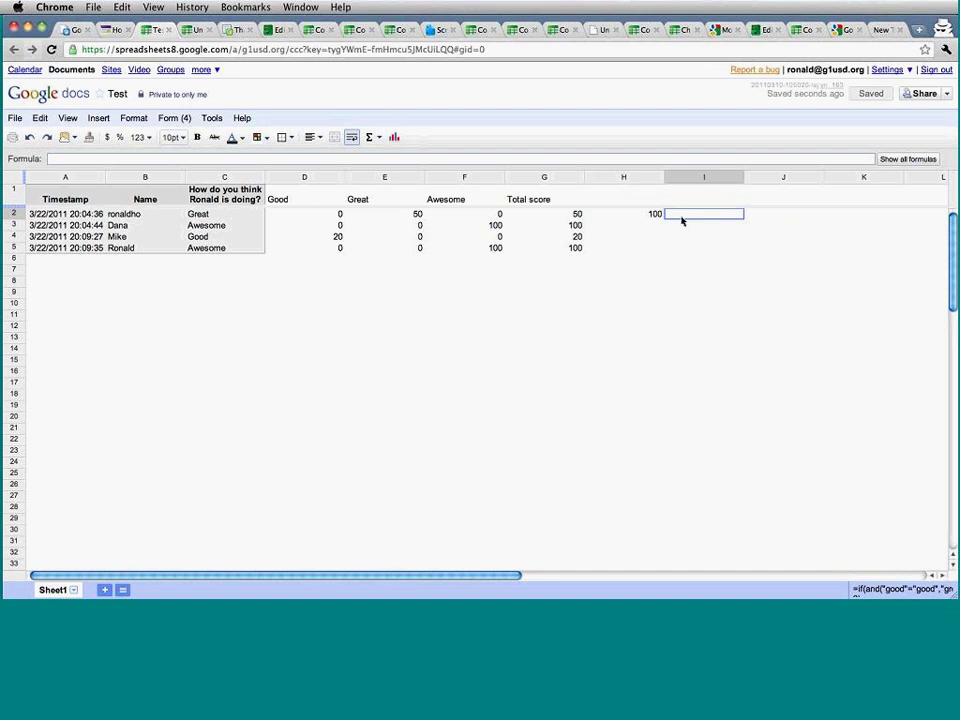
# Enter a first draft =and("good","good") in I2 and reopen it for editing.
pyautogui.write('=')
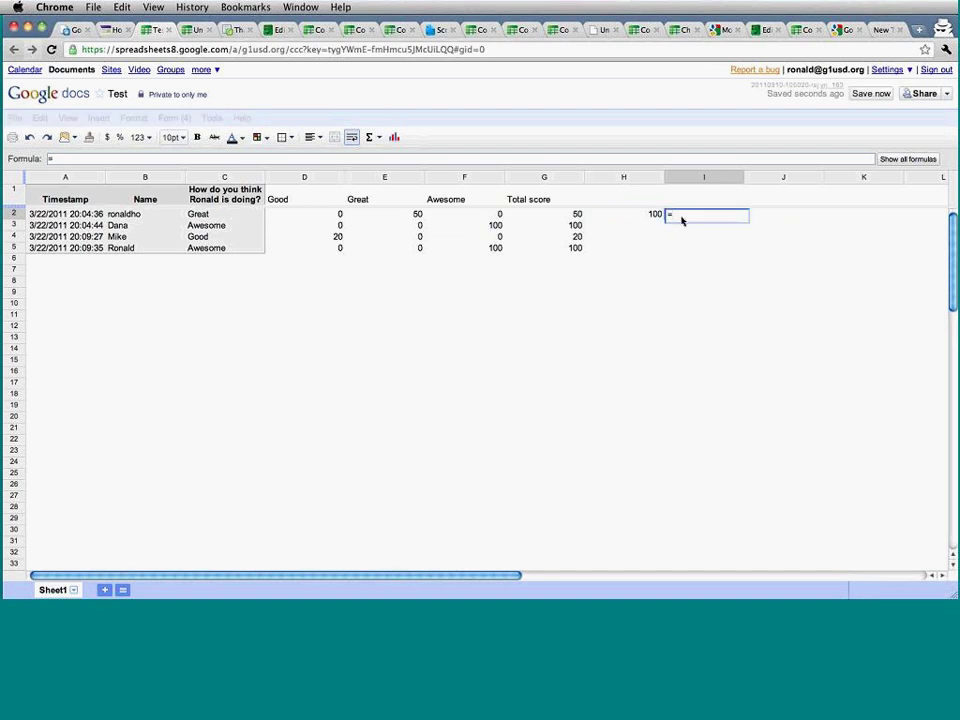
pyautogui.write('and(')
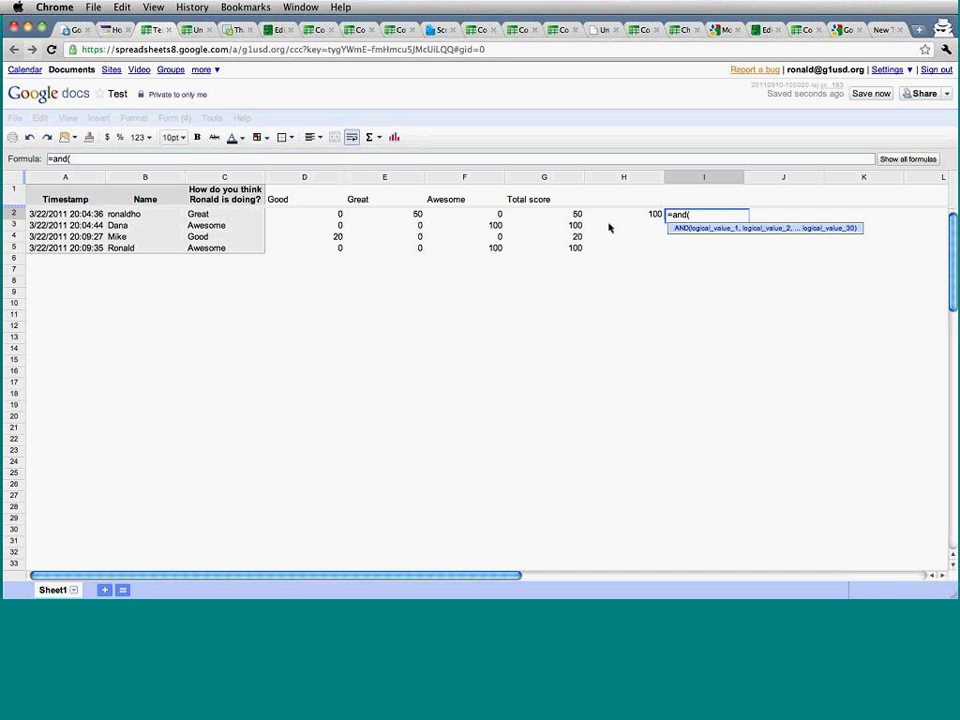
pyautogui.write('"good","good")')
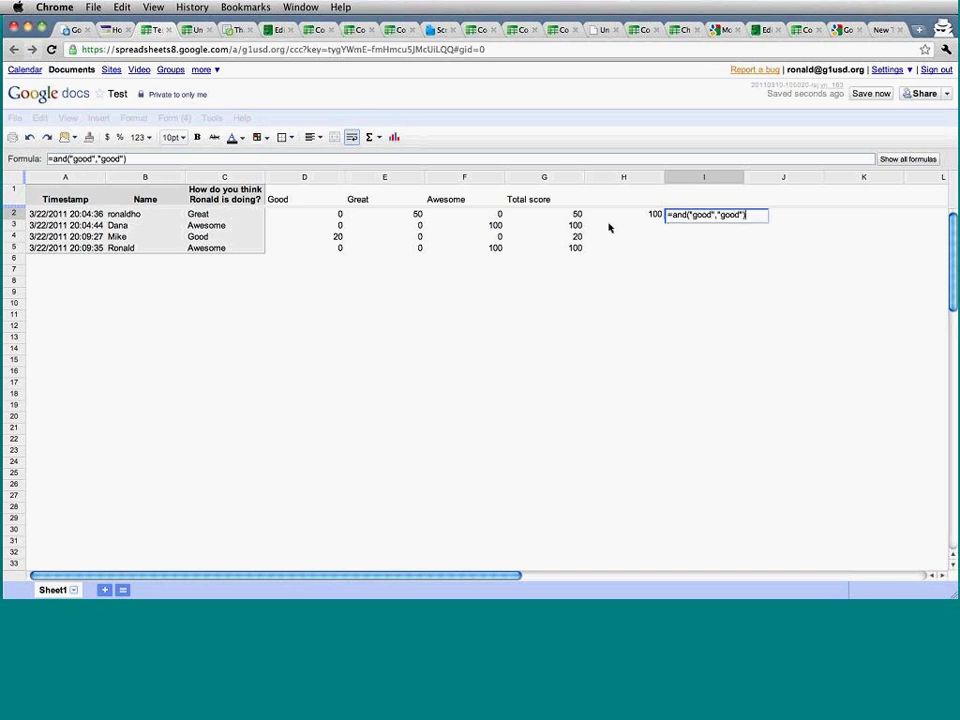
pyautogui.press('Return')
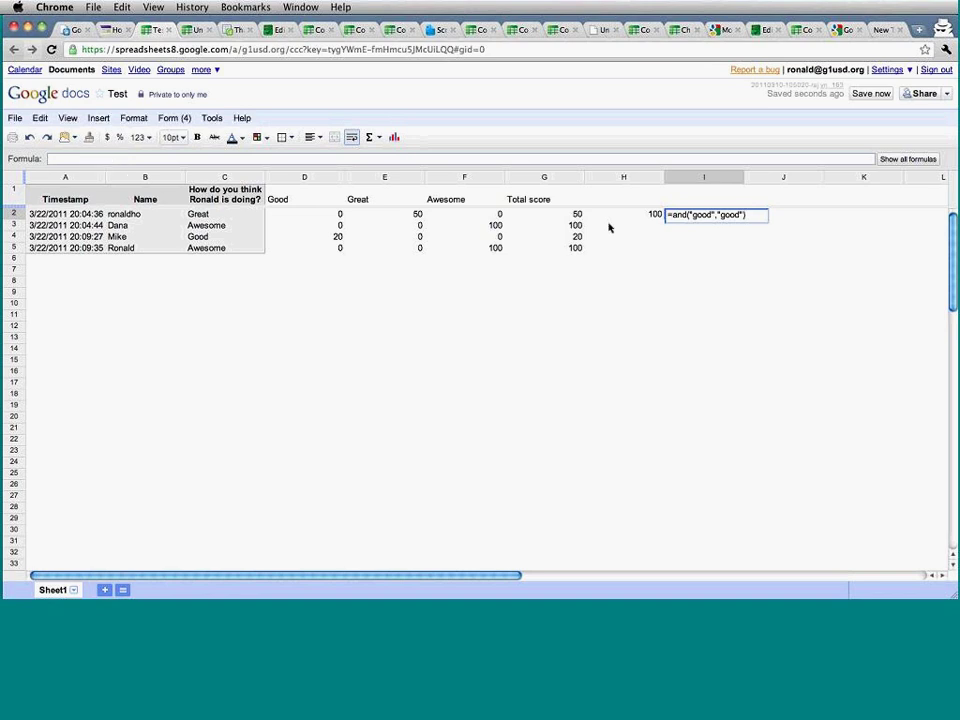
pyautogui.click(707, 214)
pyautogui.doubleClick(735, 214)
# Correct I2 to =and("good"="good","great"="great") so it returns TRUE.
pyautogui.moveTo(673, 214); pyautogui.dragTo(750, 216)
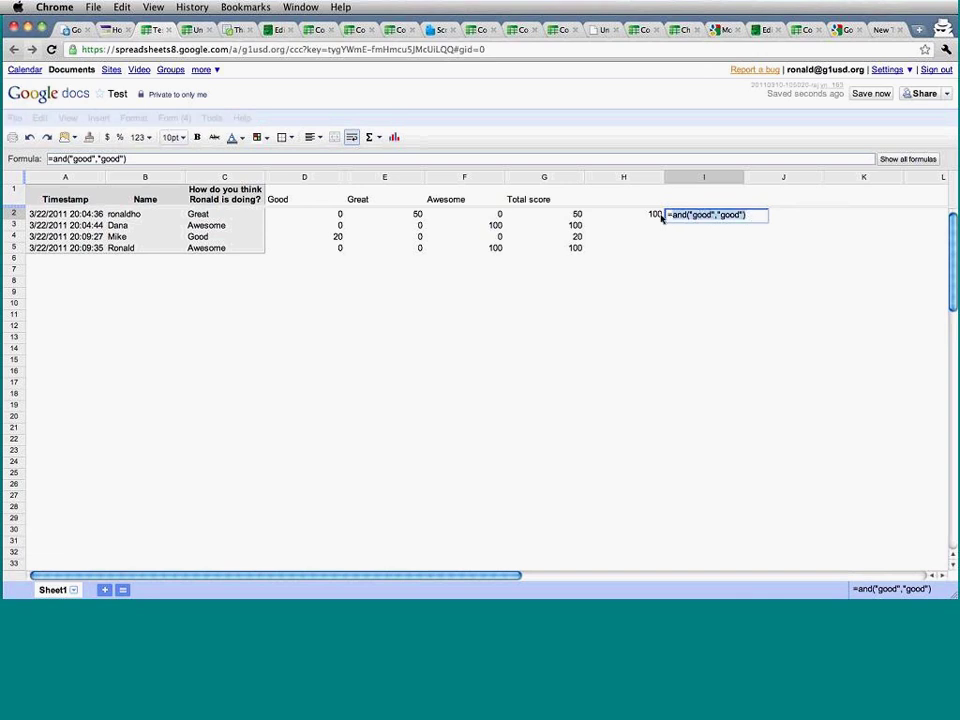
pyautogui.click(712, 215)
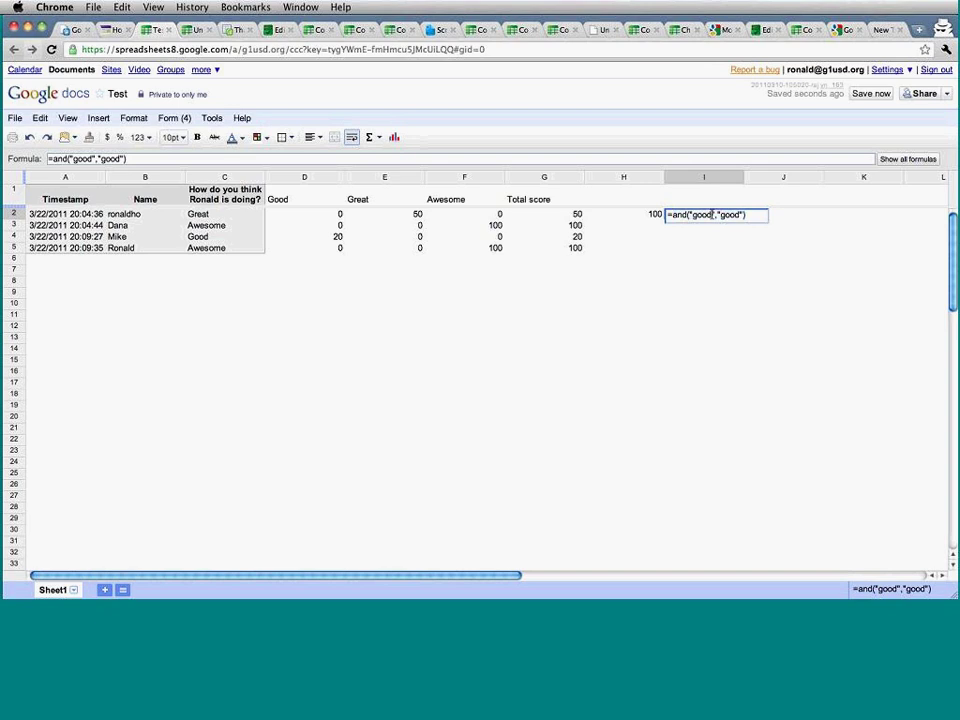
pyautogui.write('="good"')
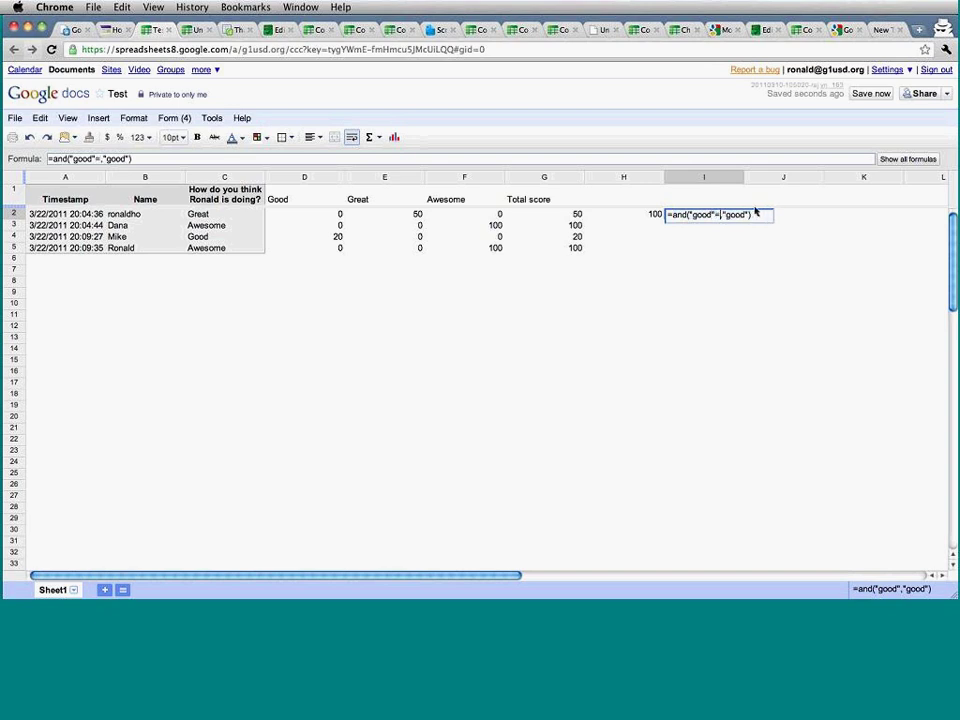
pyautogui.doubleClick(755, 213)
pyautogui.press('BackSpace')
pyautogui.write('great')
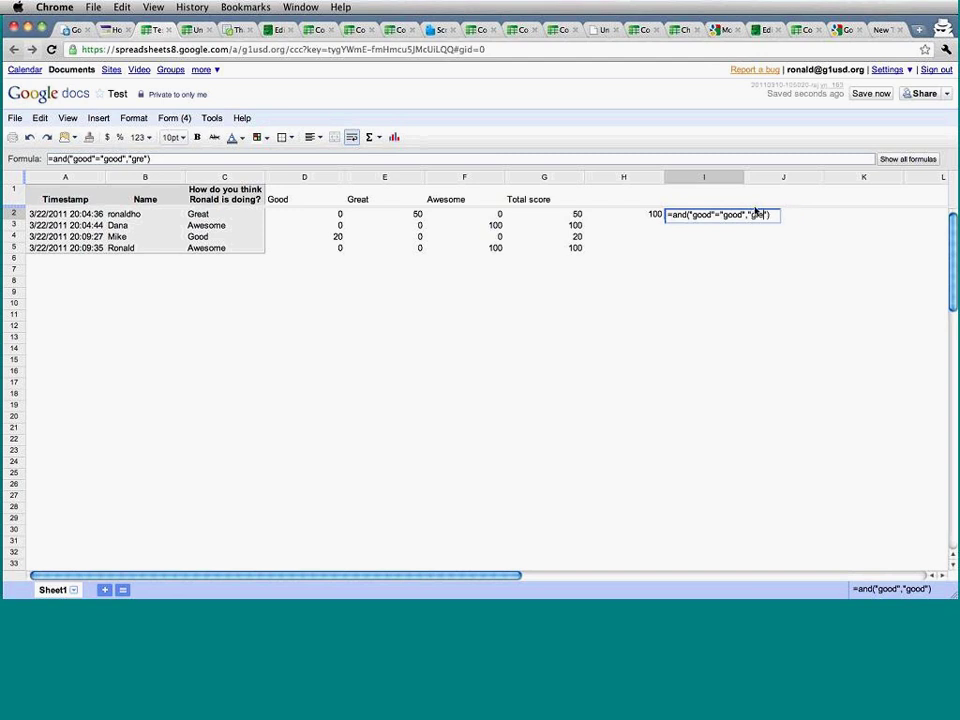
pyautogui.press('Right')
pyautogui.write('=')
pyautogui.write('"great"')
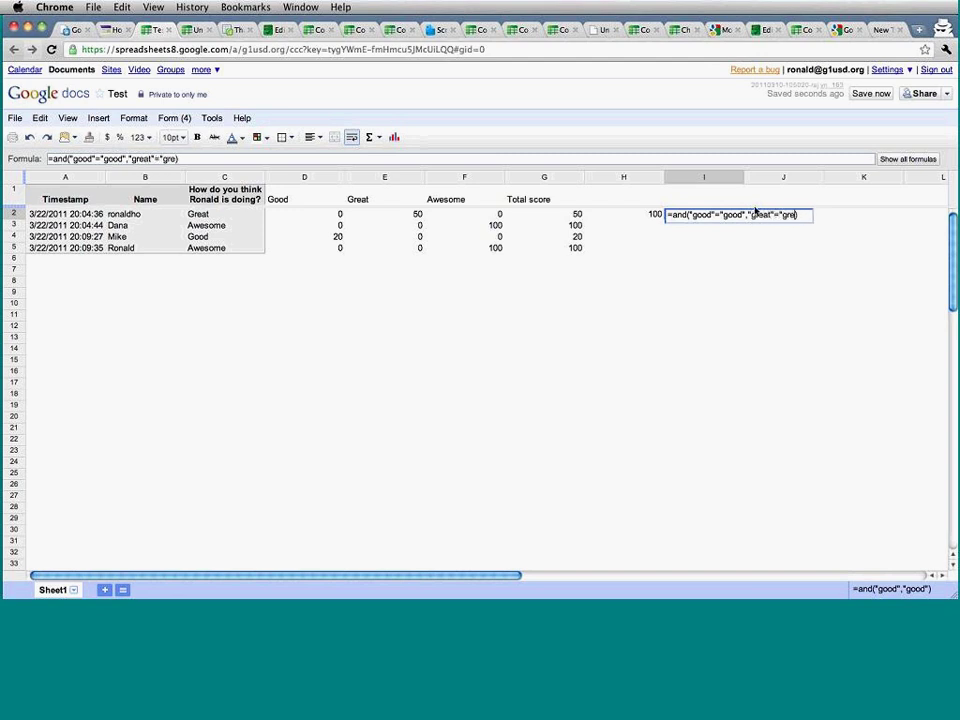
pyautogui.press('Return')
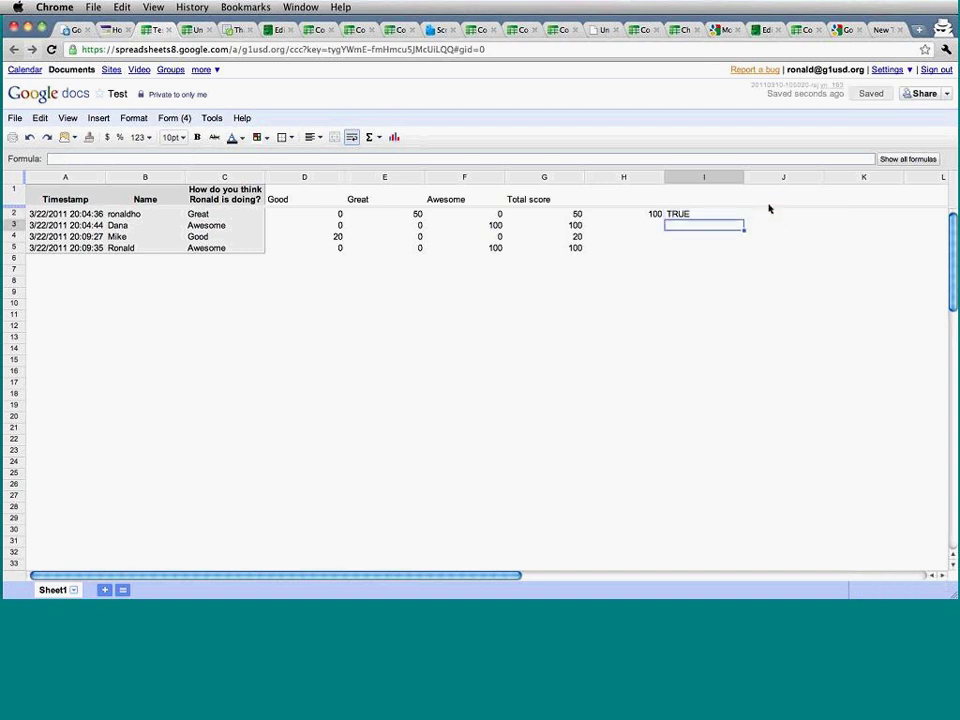
# Compare I2's AND formula with H2's IF formula, which still shows 100.
pyautogui.doubleClick(731, 216)
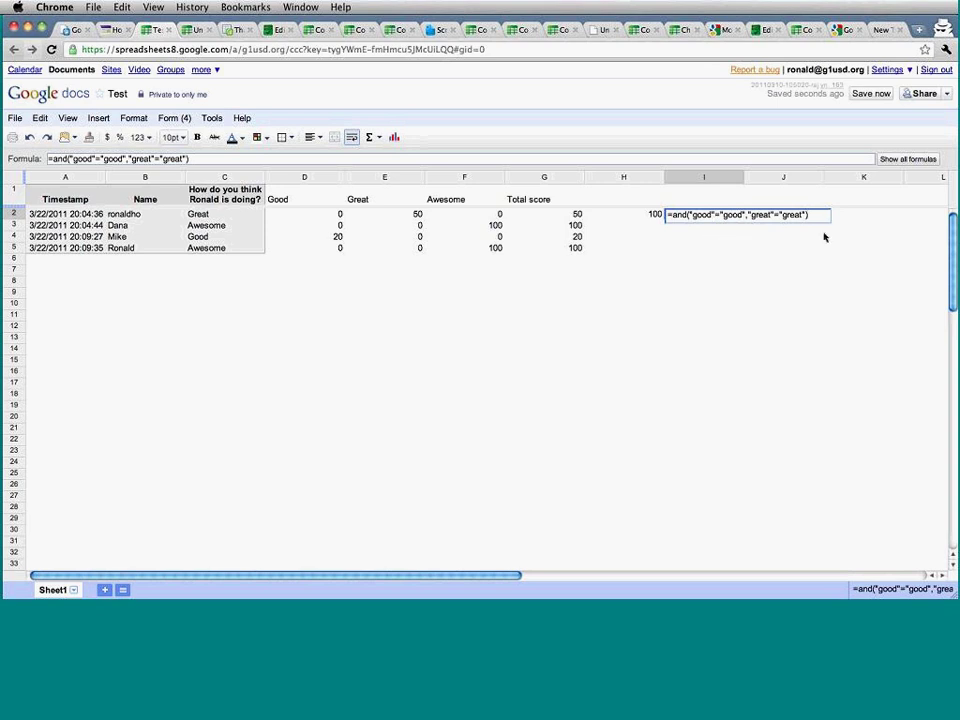
pyautogui.press('Escape')
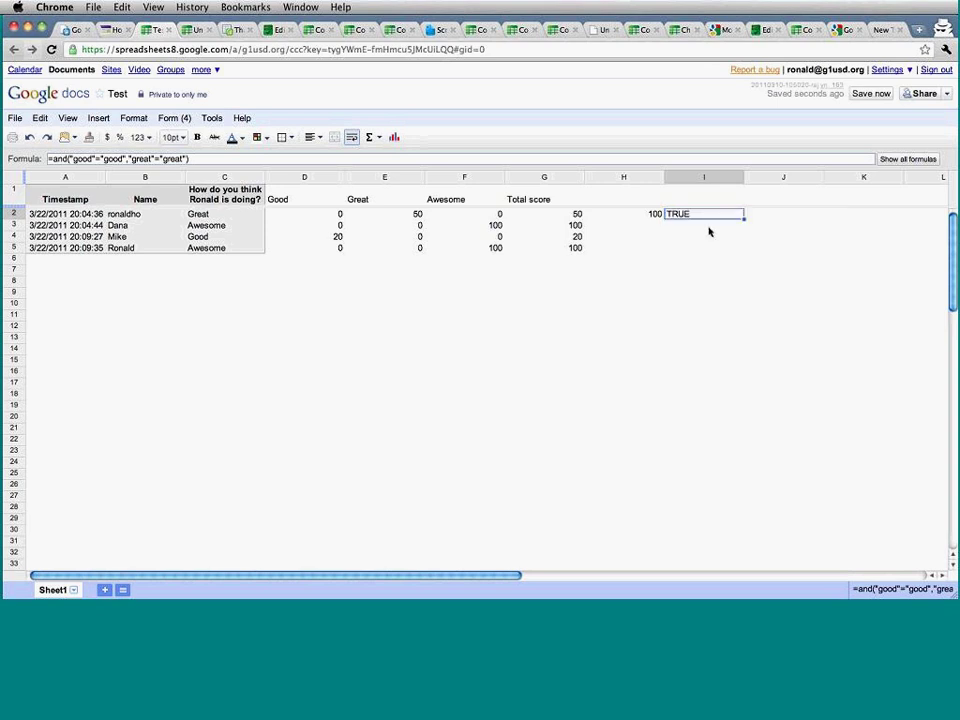
pyautogui.click(650, 215)
pyautogui.doubleClick(652, 215)
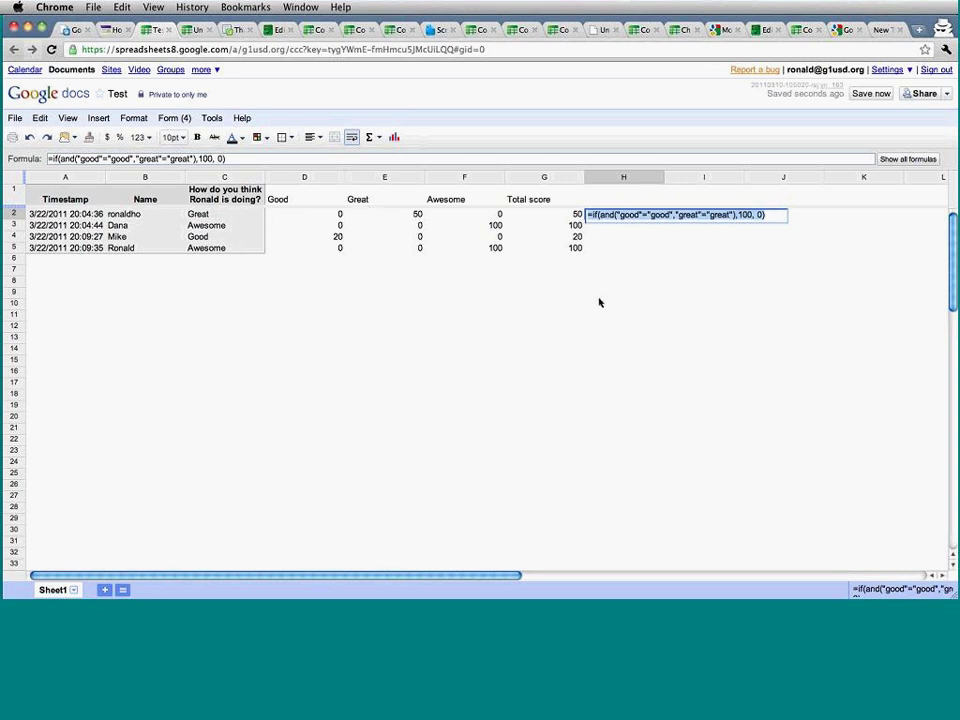
pyautogui.press('Return')
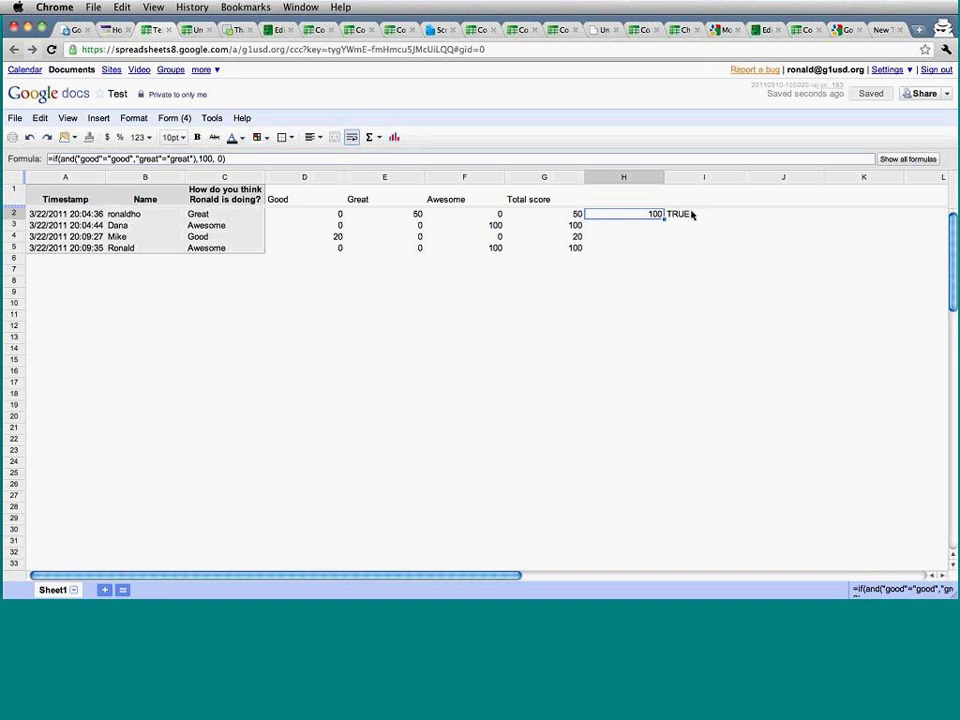
pyautogui.click(690, 214)
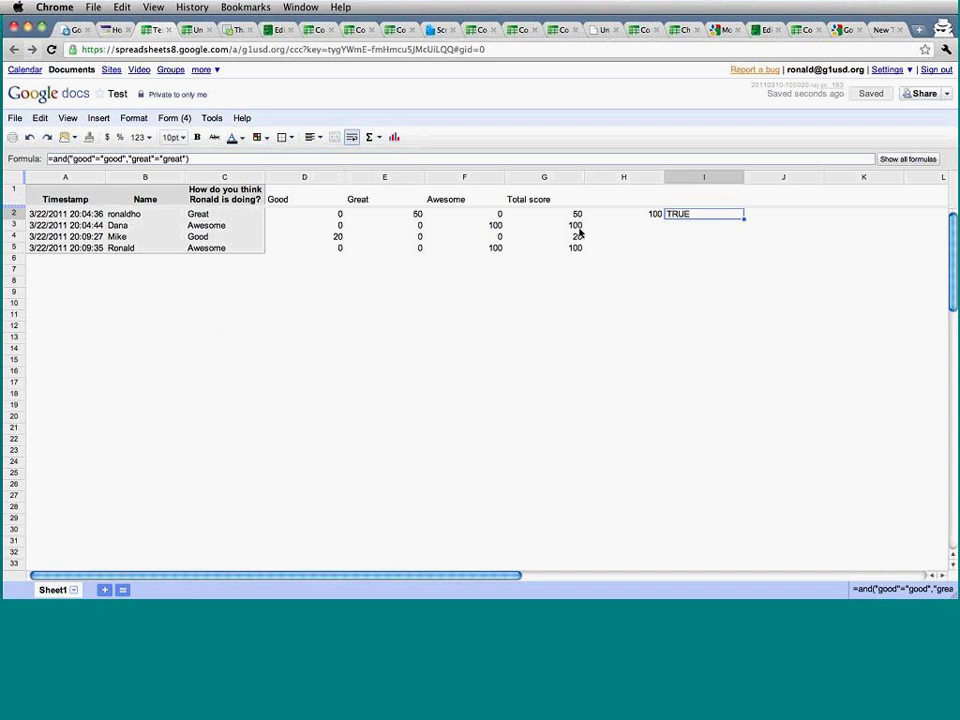
# Enter Question 1 in C12 and Question 2 in D12, and make both bold.
pyautogui.doubleClick(225, 332)
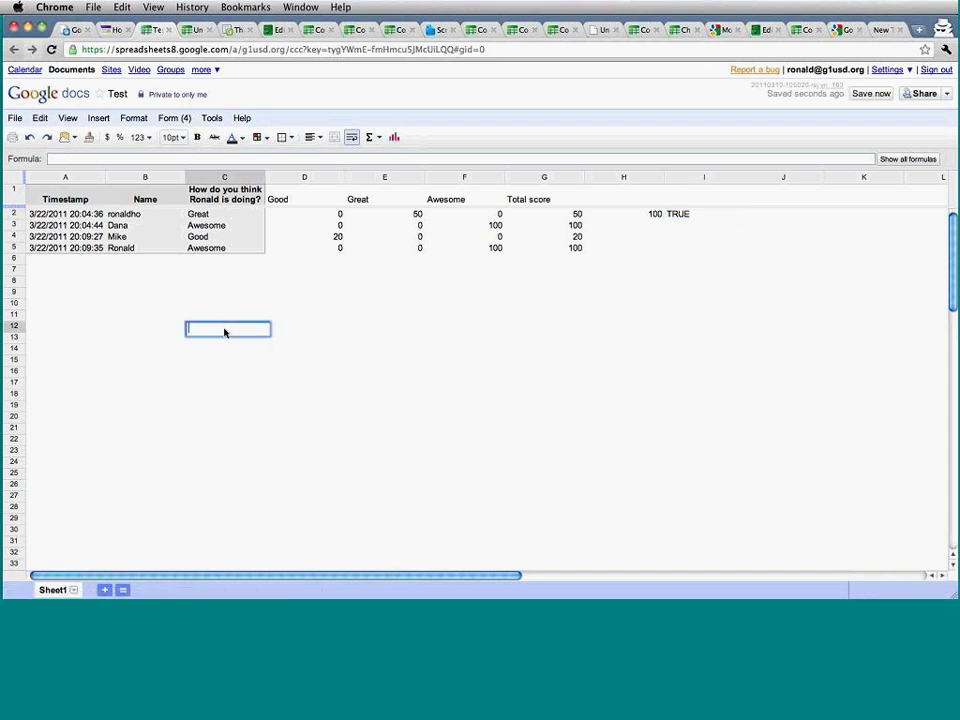
pyautogui.write('And')
pyautogui.press('BackSpace')
pyautogui.press('BackSpace')
pyautogui.press('BackSpace')
pyautogui.write('Question 1')
pyautogui.press('Tab')
pyautogui.write('Question 2')
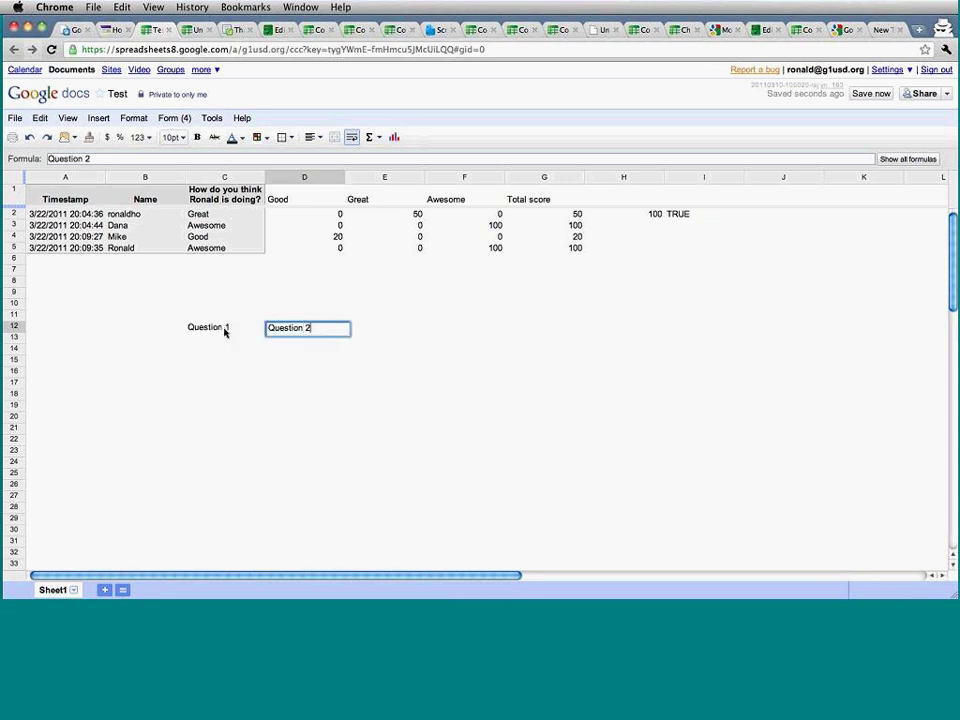
pyautogui.press('Return')
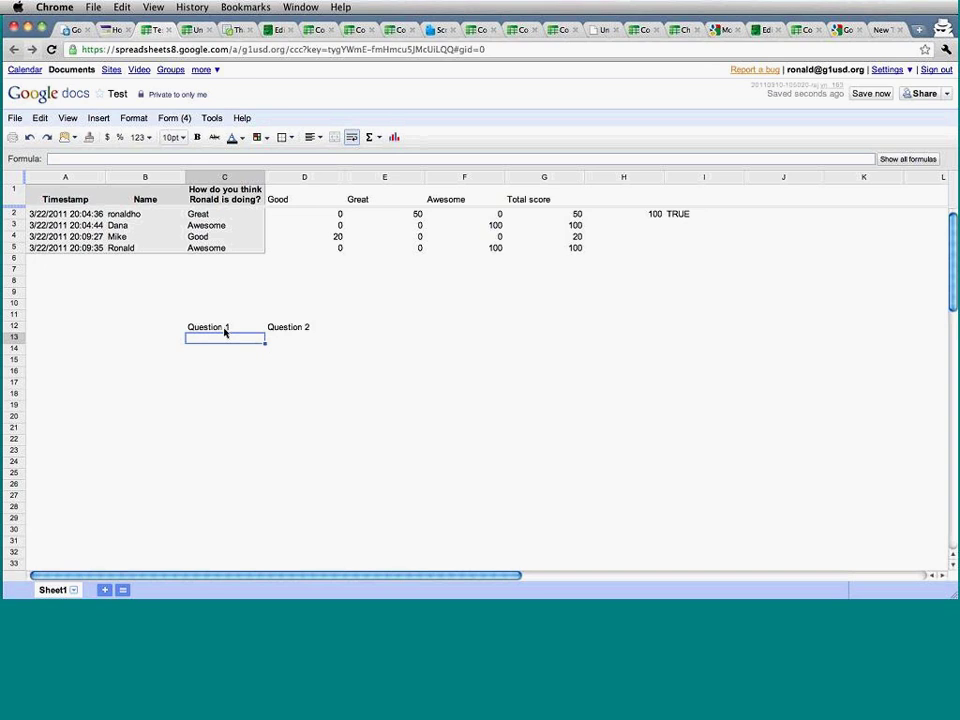
pyautogui.click(223, 327)
pyautogui.hotkey('shift', 'Right')
pyautogui.hotkey('ctrl', 'b')
# Enter the answers Cheese in C13 and Salami in D13.
pyautogui.press('Down')
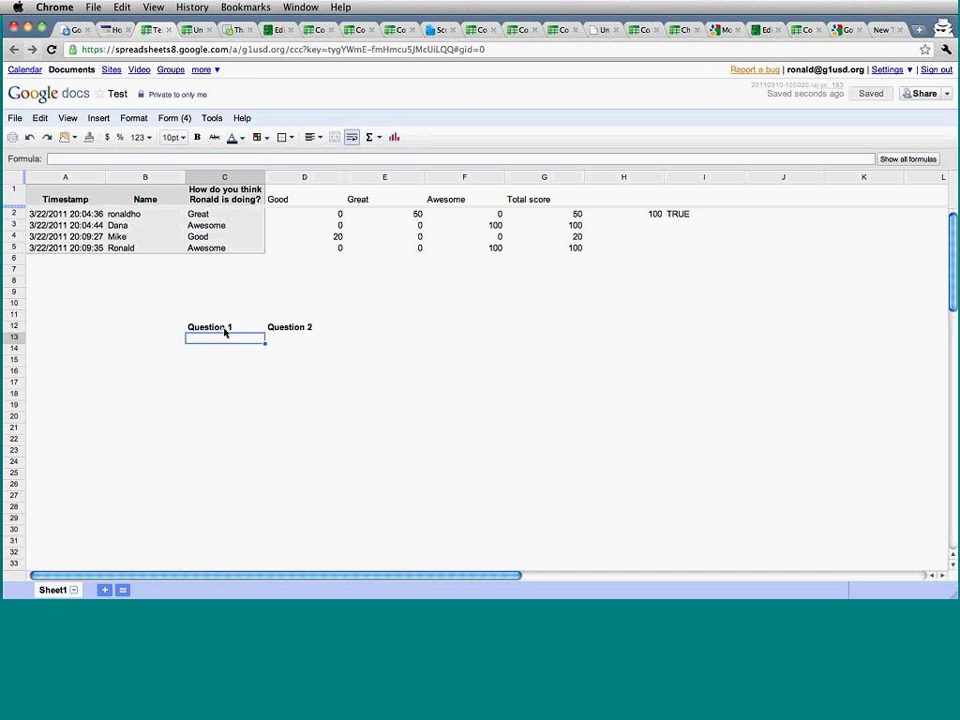
pyautogui.write('Cheese')
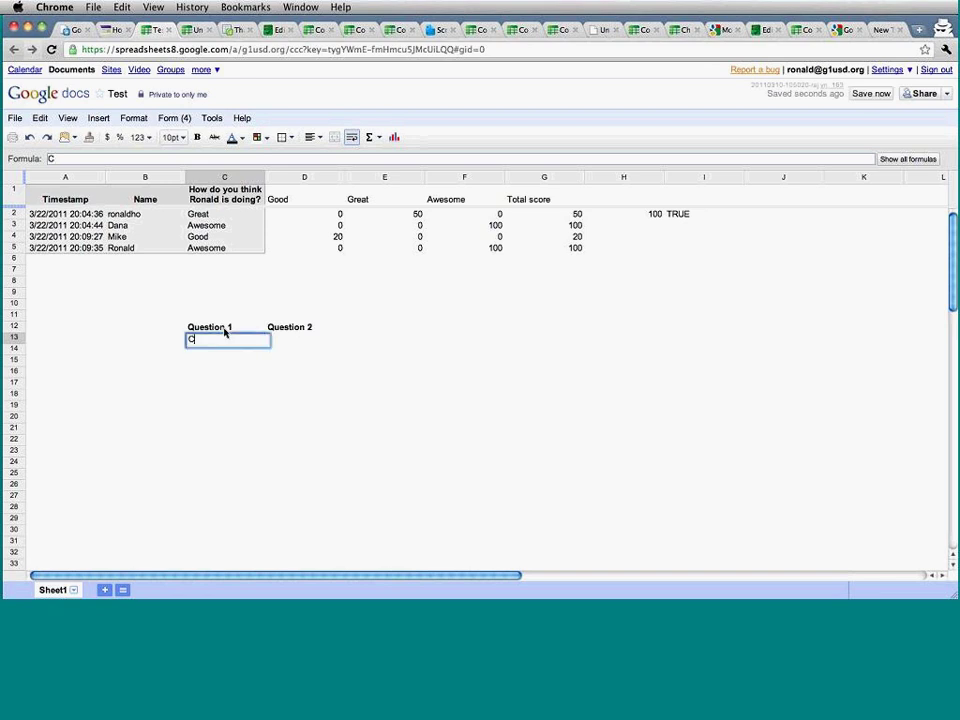
pyautogui.press('Tab')
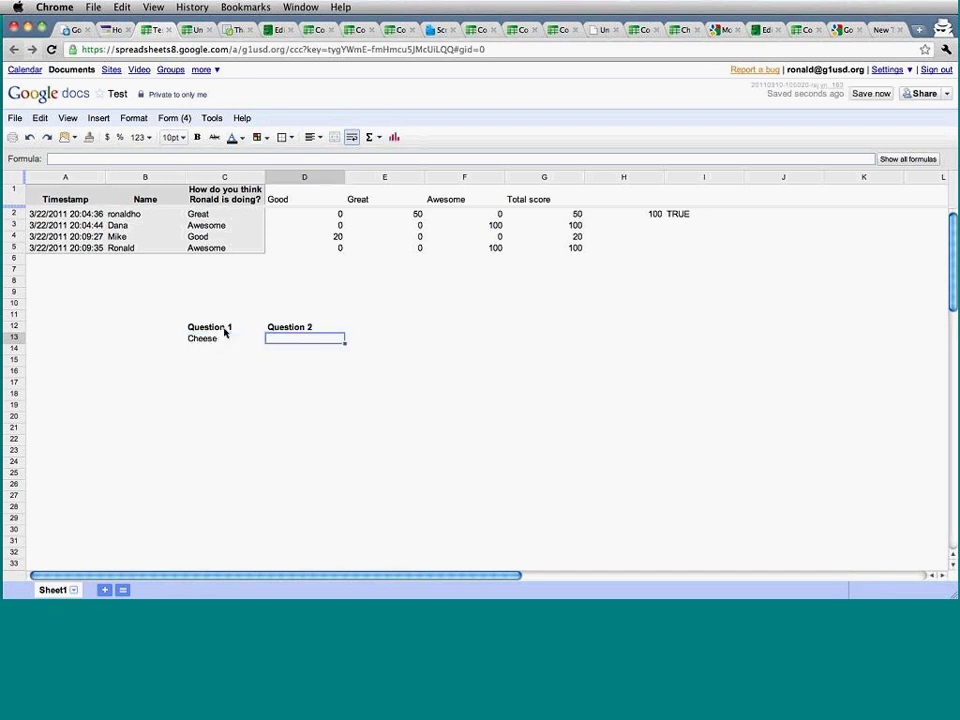
pyautogui.write('Salami')
pyautogui.press('Return')
pyautogui.press('Up')
pyautogui.press('Right')
pyautogui.press('Right')
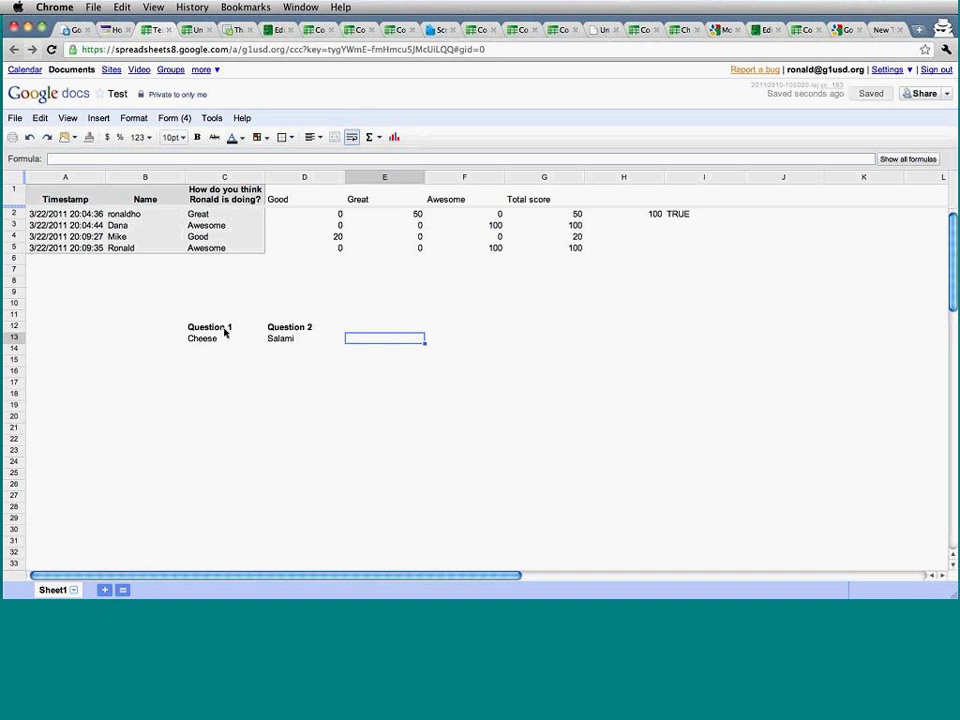
# Enter =or(C13="cheese",D13="roast beef") in E13.
pyautogui.write('=or(')
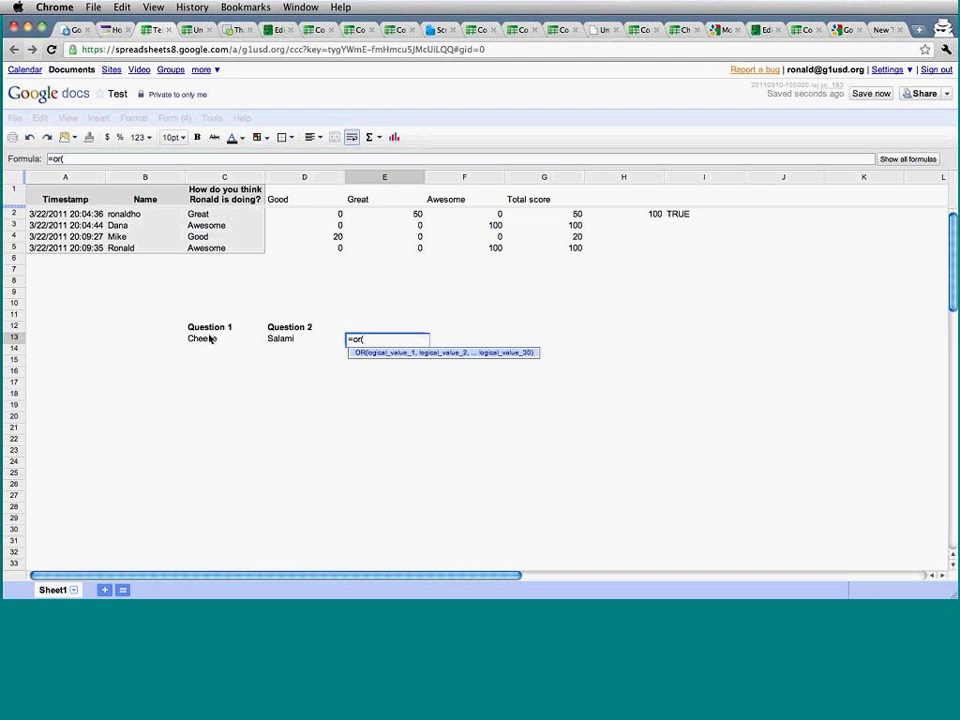
pyautogui.click(213, 339)
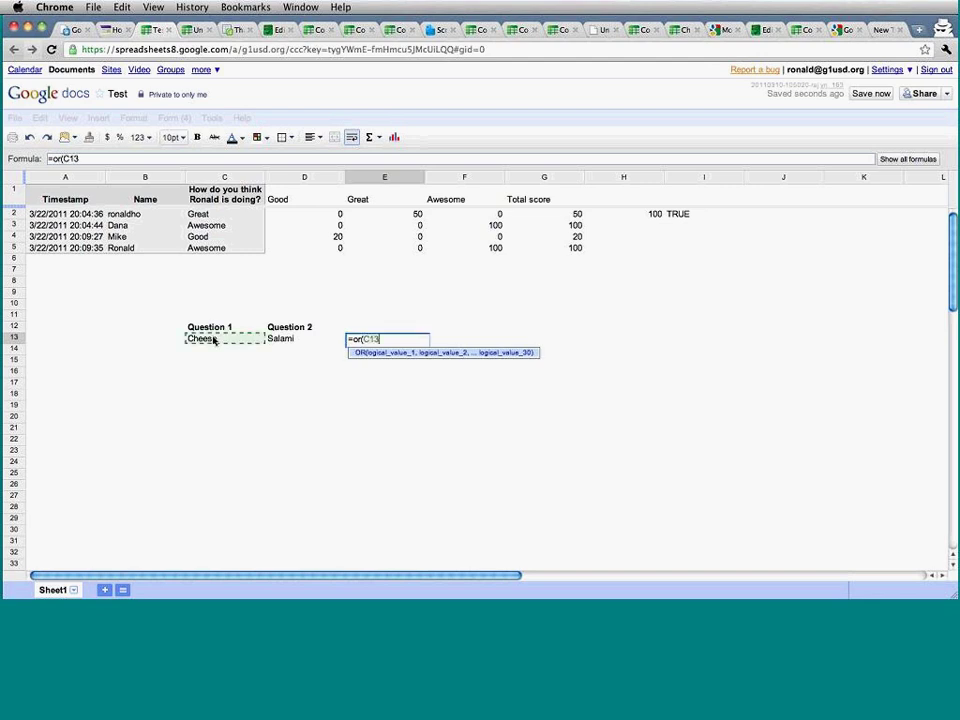
pyautogui.write('=')
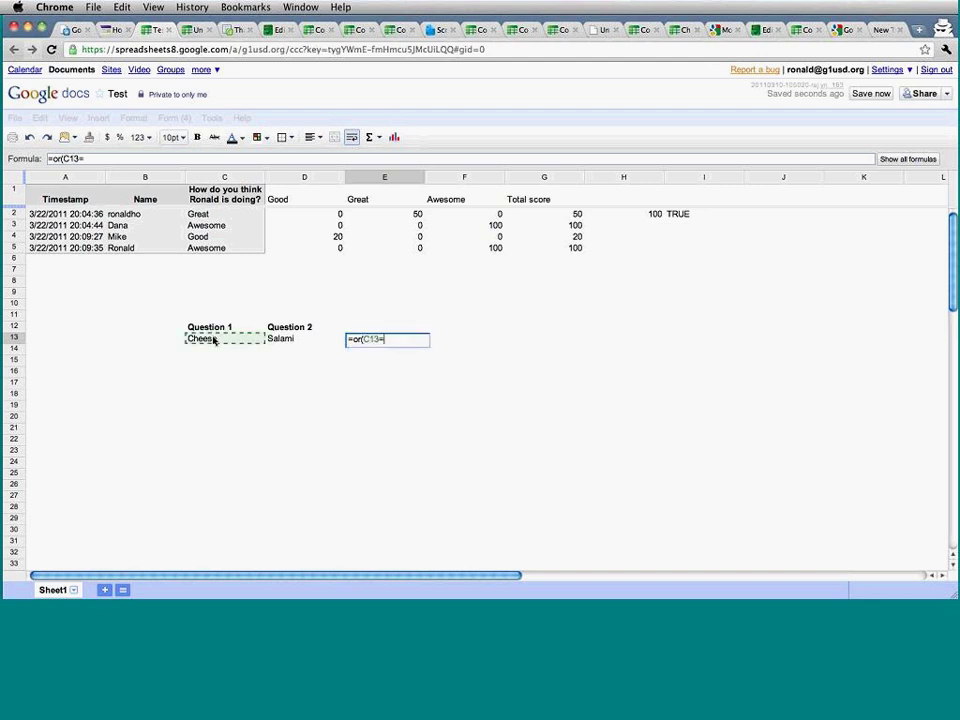
pyautogui.write('"cheese","')
pyautogui.press('BackSpace')
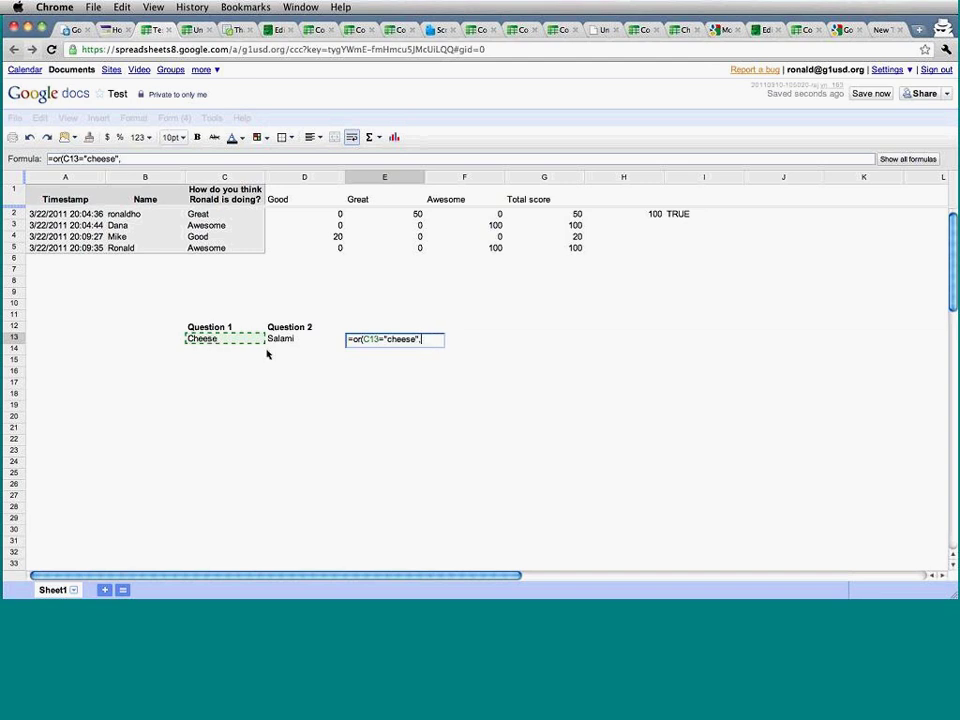
pyautogui.click(282, 340)
pyautogui.write('="roast beef")')
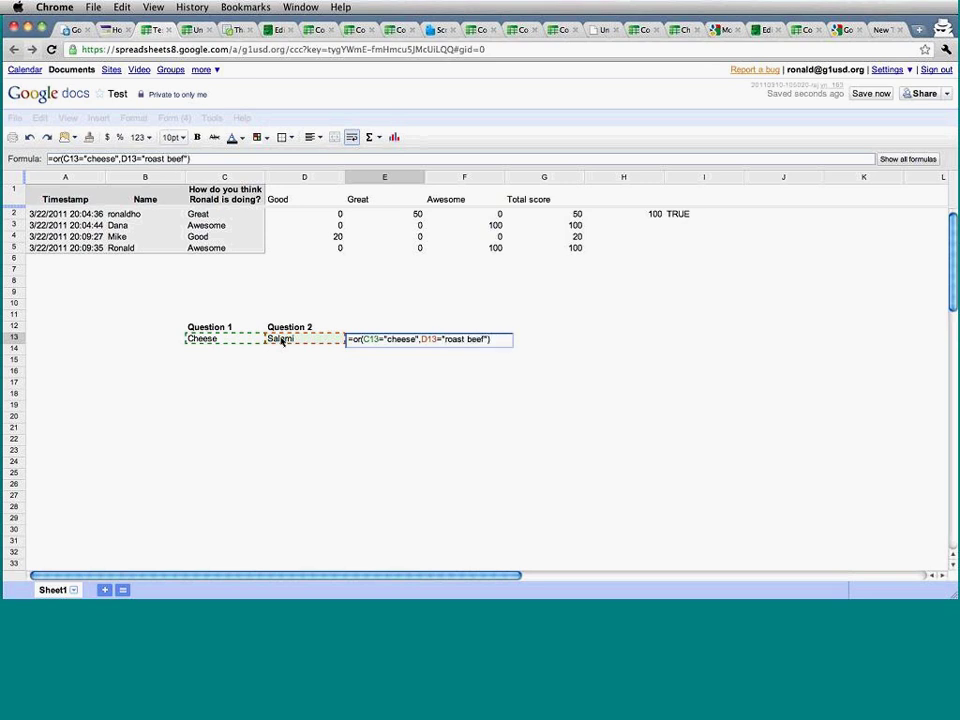
pyautogui.press('Return')
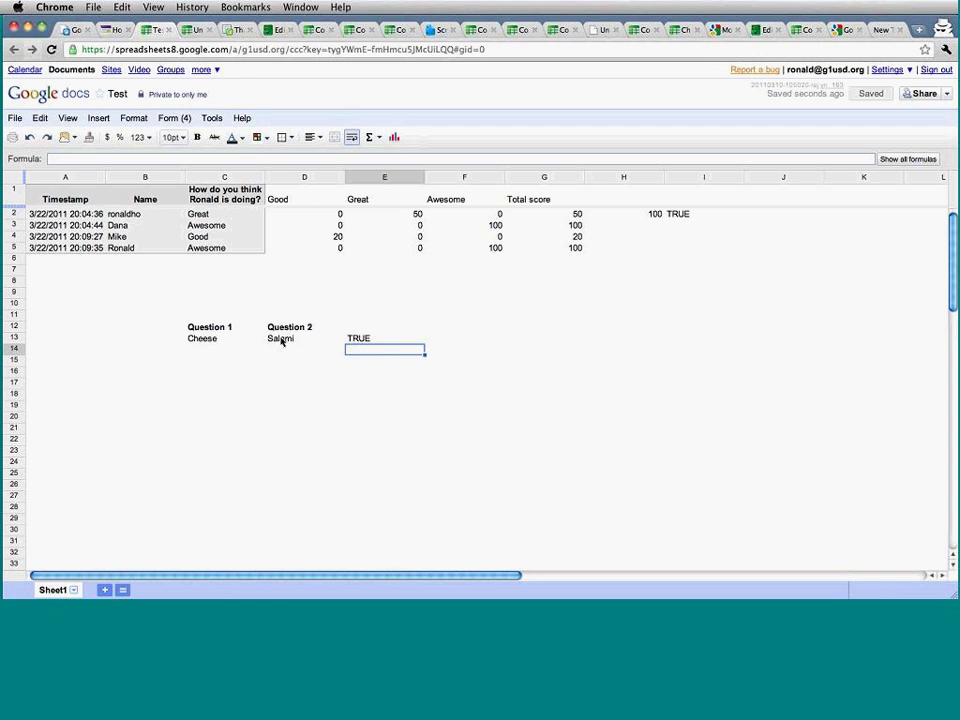
# Review E13's OR formula without changes, then select F13.
pyautogui.press('Up')
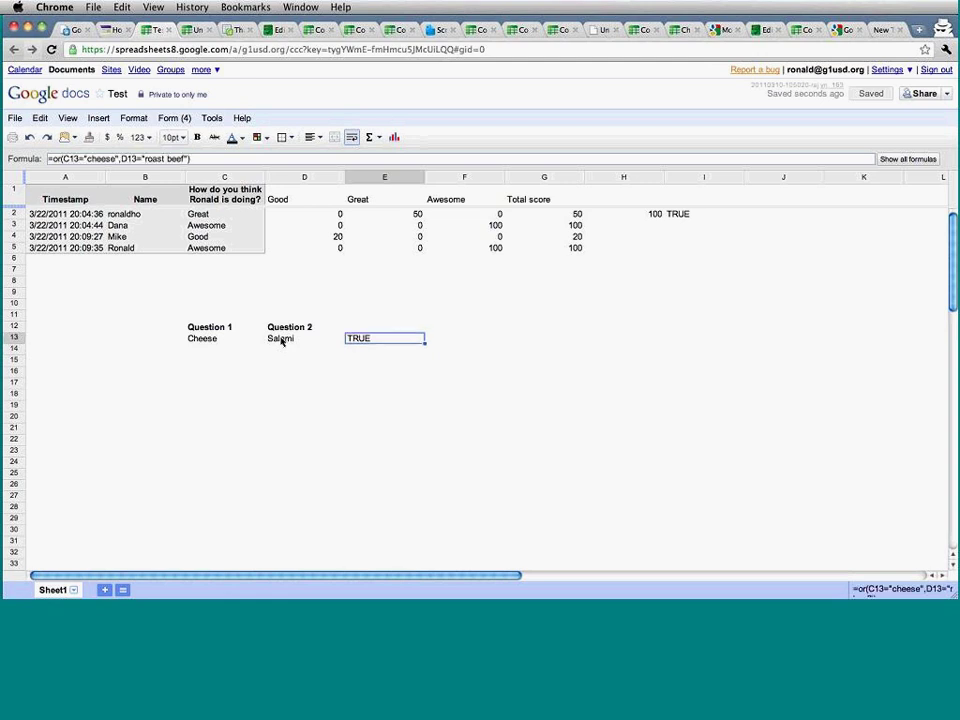
pyautogui.press('Return')
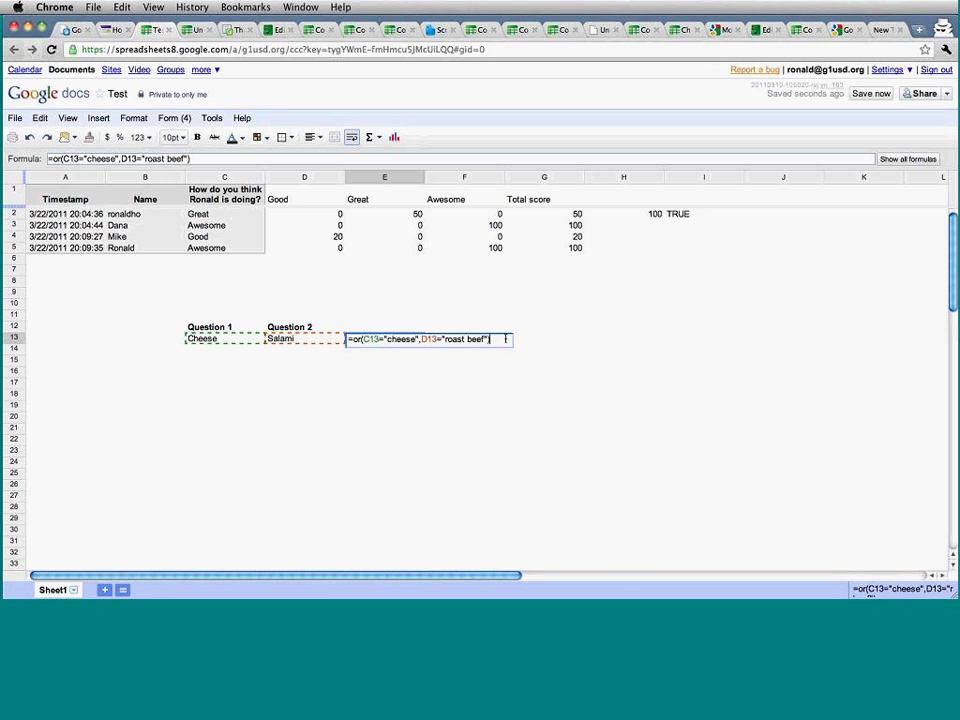
pyautogui.moveTo(404, 351); pyautogui.dragTo(353, 338)
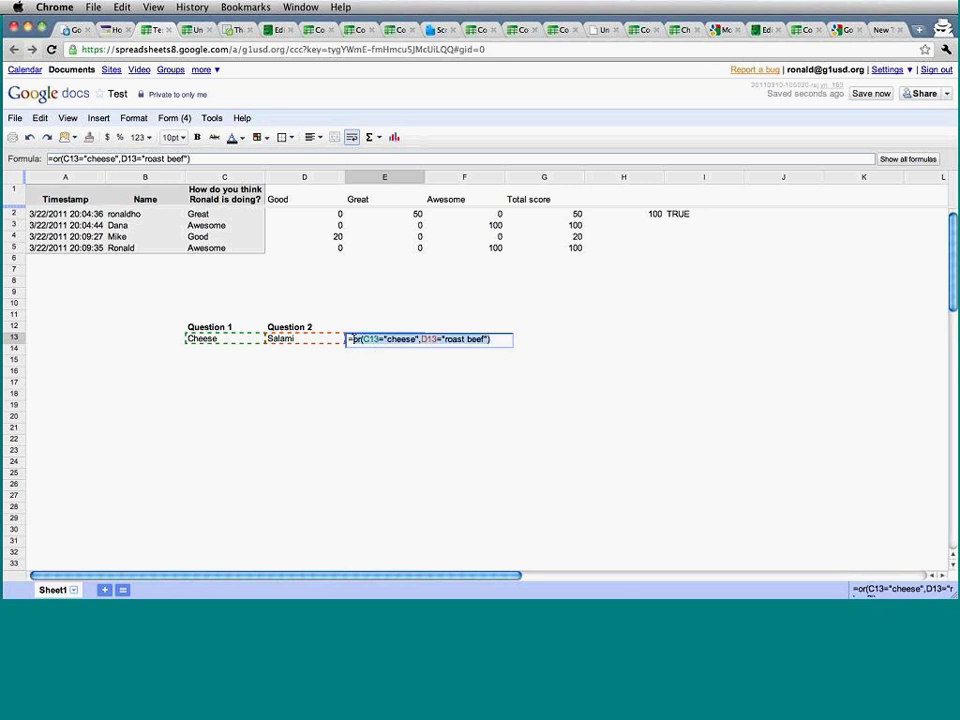
pyautogui.press('Escape')
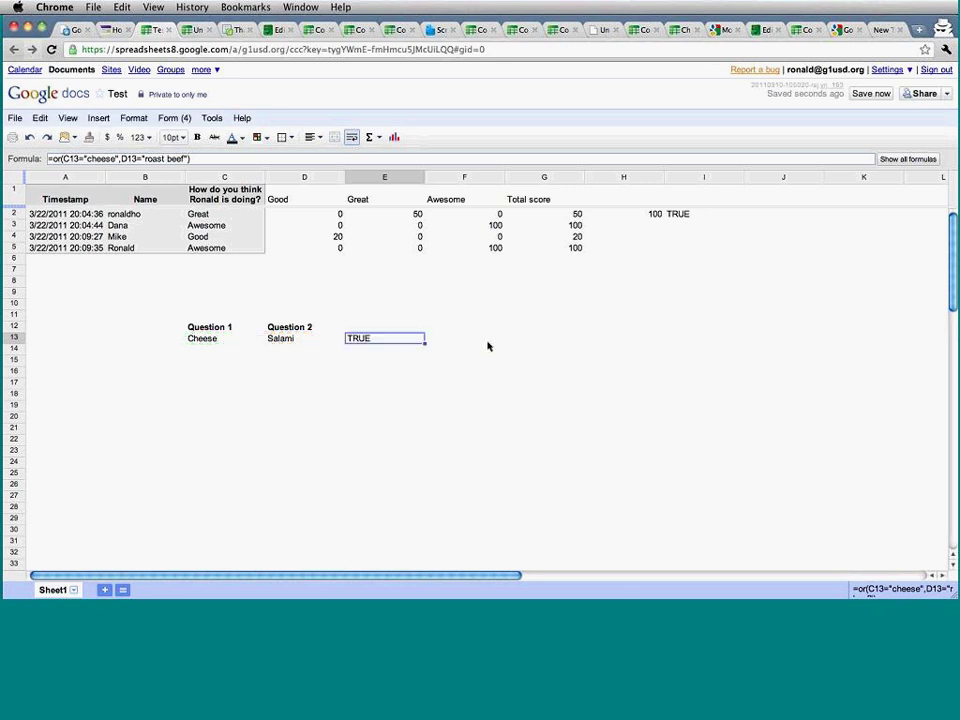
pyautogui.click(488, 346)
# Enter =if(E13,100,0) in F13 to score the OR result.
pyautogui.write('=if(')
pyautogui.click(390, 341)
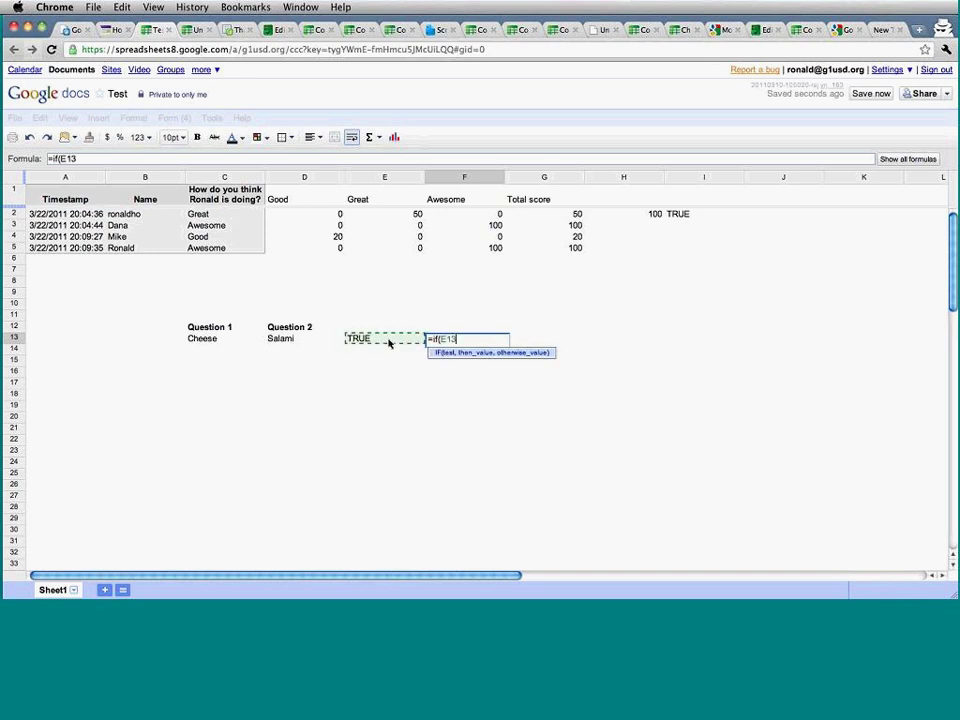
pyautogui.write(',100,0)')
pyautogui.press('Return')
# Test the score by changing C13 to bread, undo back to Cheese, and recheck F13.
pyautogui.press('Up')
pyautogui.press('Left')
pyautogui.press('Left')
pyautogui.press('Left')
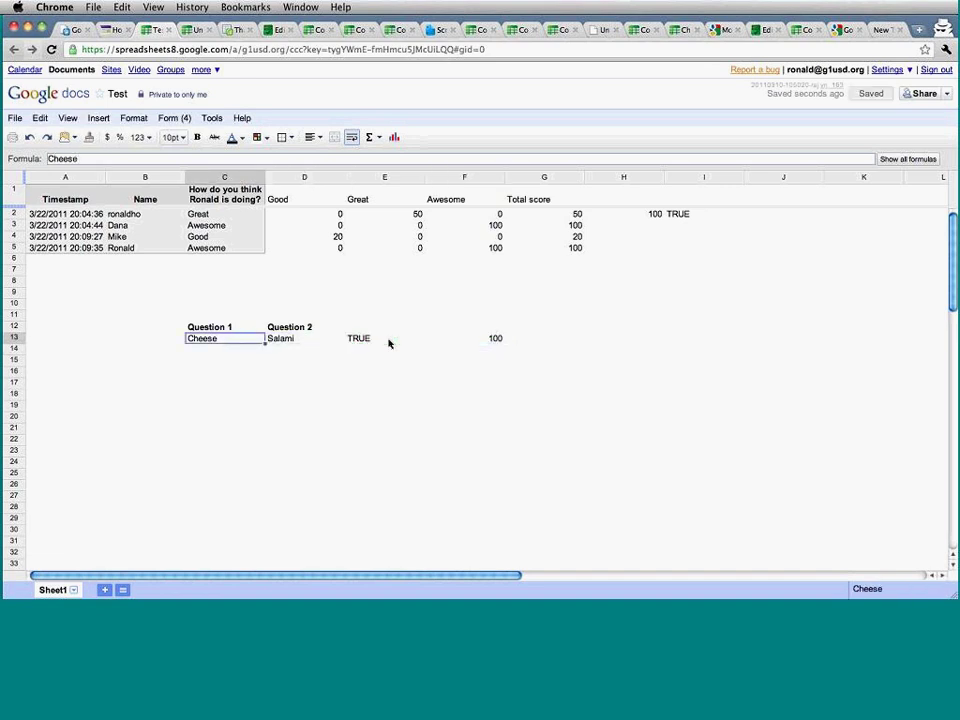
pyautogui.press('Right')
pyautogui.press('Left')
pyautogui.press('Right')
pyautogui.press('Left')
pyautogui.write('bread')
pyautogui.press('Return')
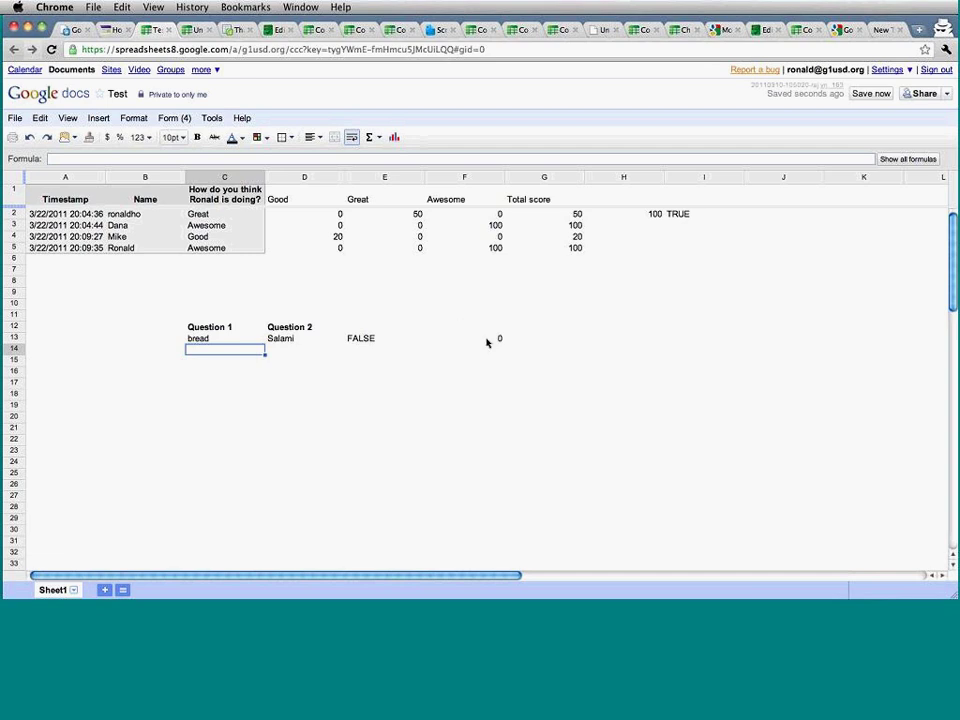
pyautogui.hotkey('ctrl', 'z')
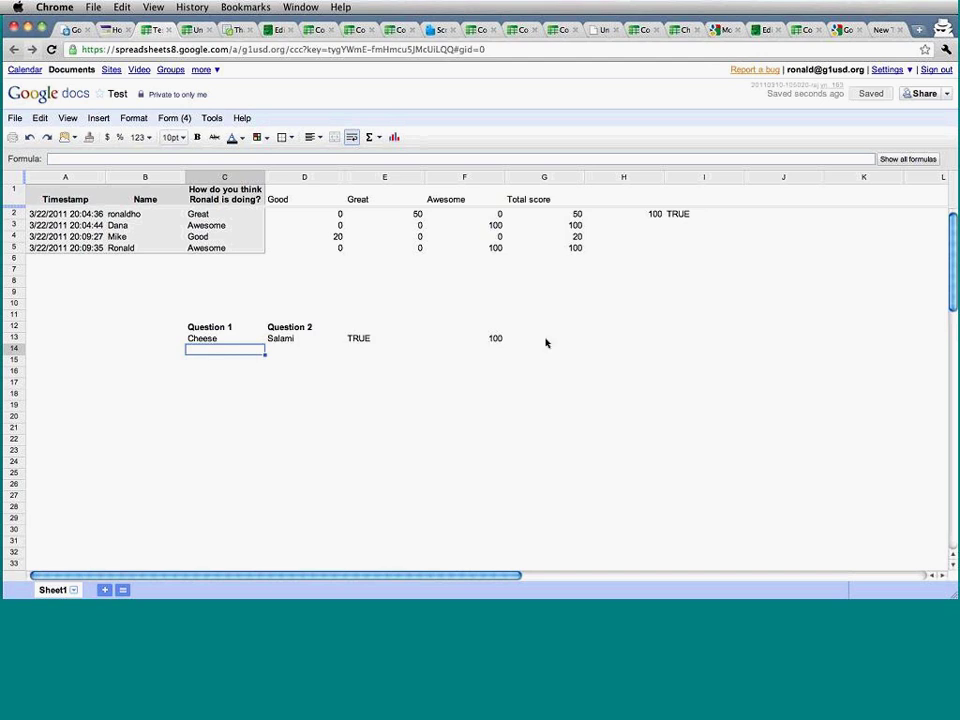
pyautogui.click(496, 339)
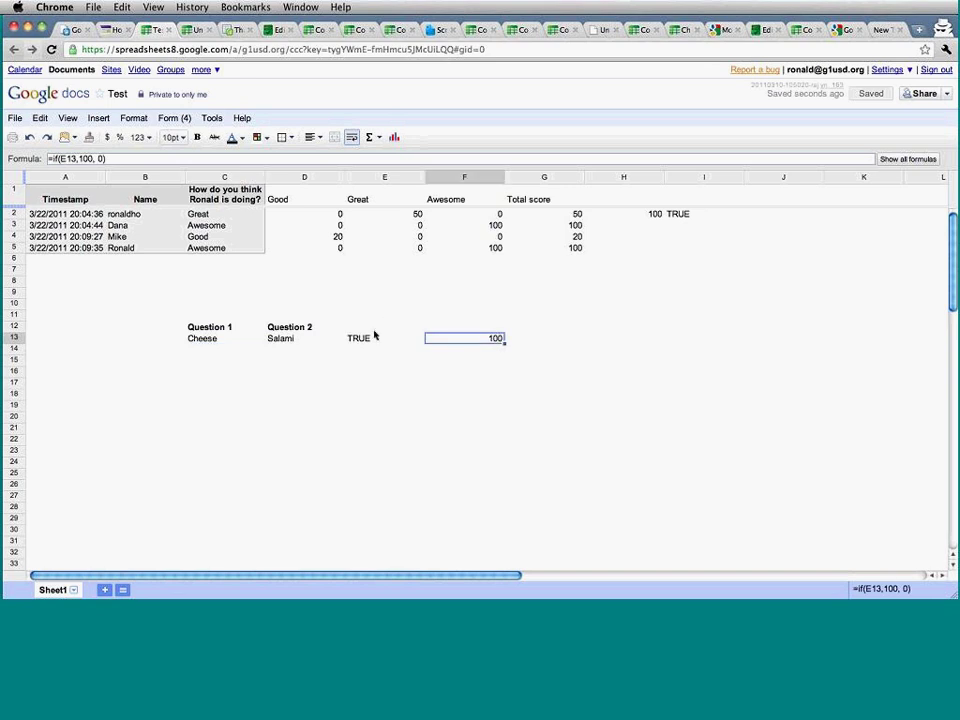
pyautogui.click(568, 338)
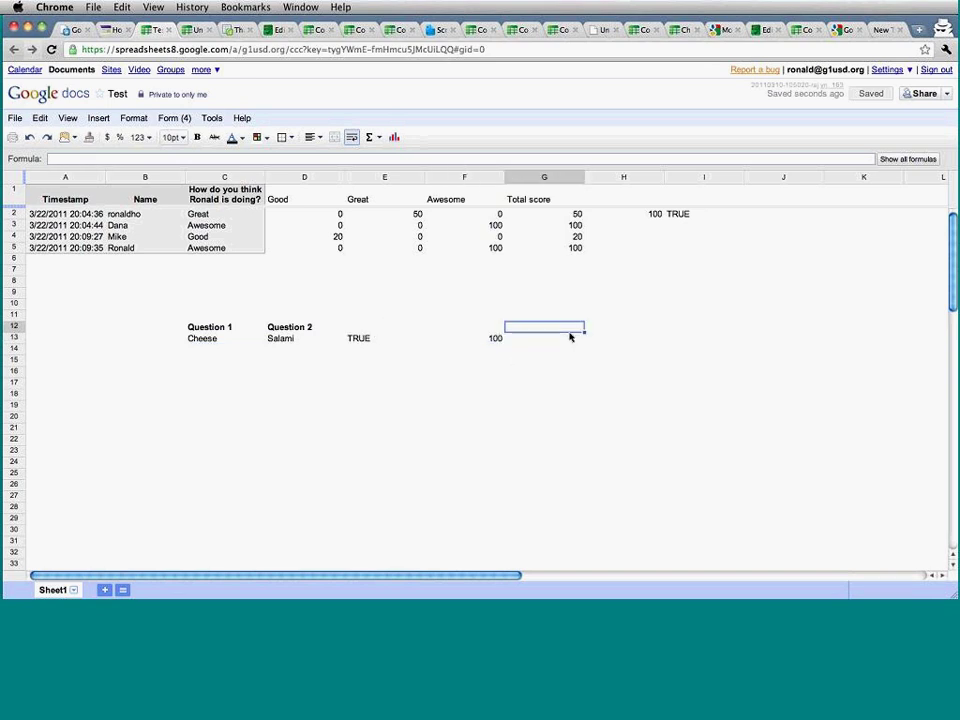
pyautogui.click(621, 338)
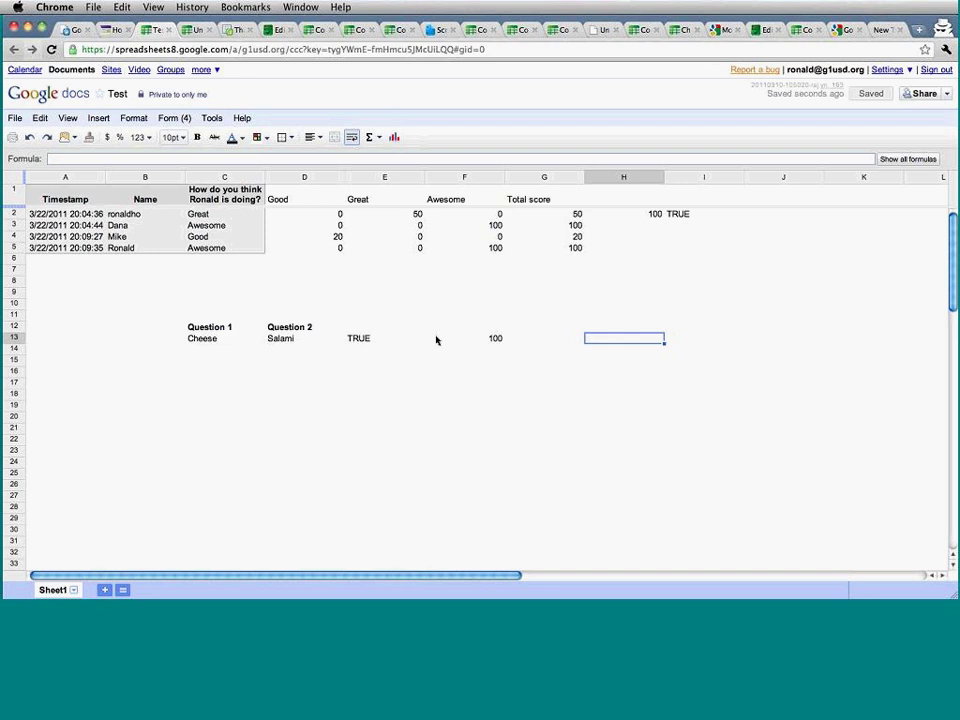
pyautogui.click(317, 214)
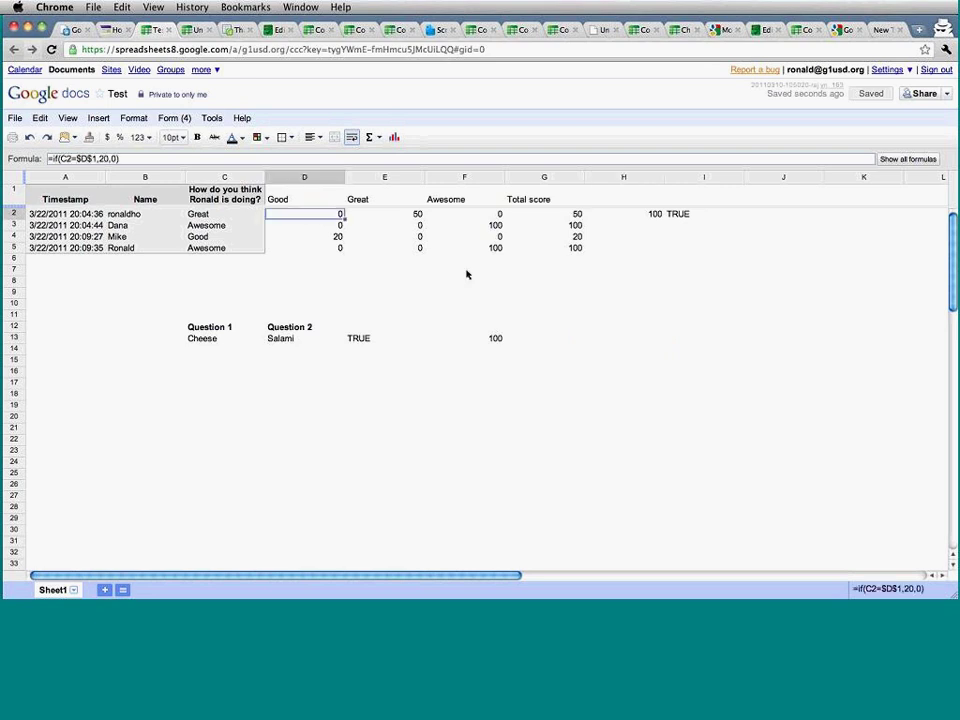
pyautogui.click(722, 215)
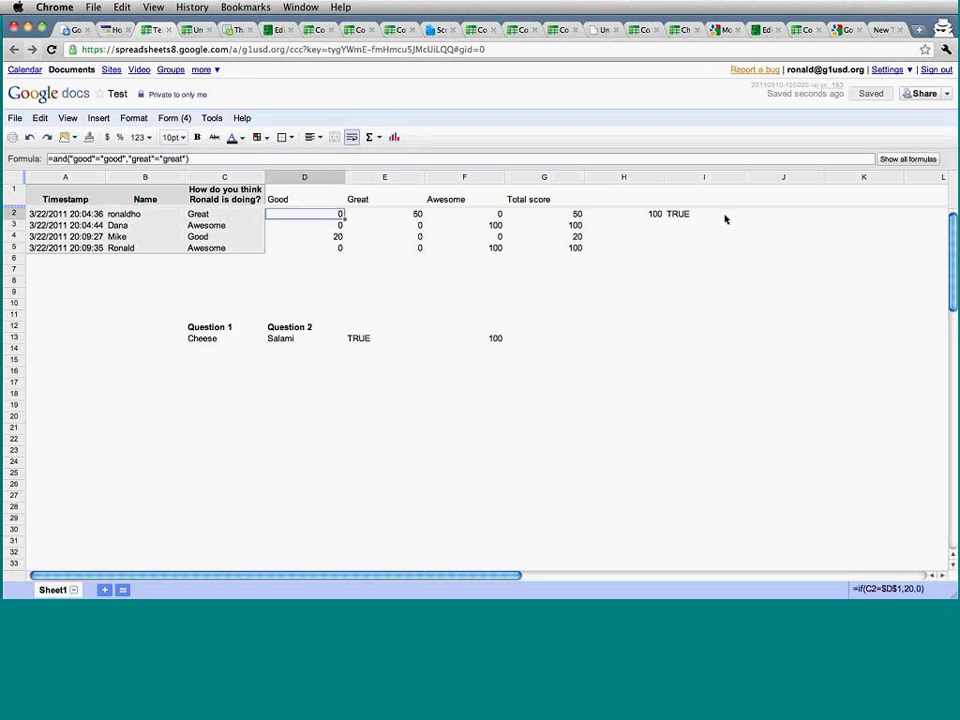
pyautogui.click(777, 214)
pyautogui.write('=if(')
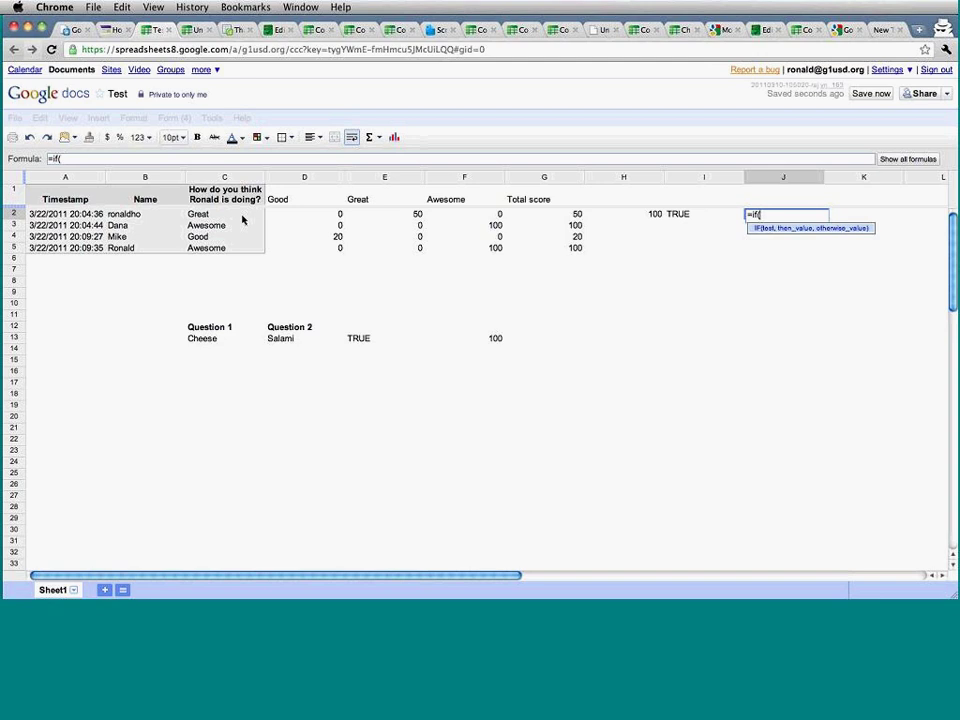
pyautogui.click(240, 439)
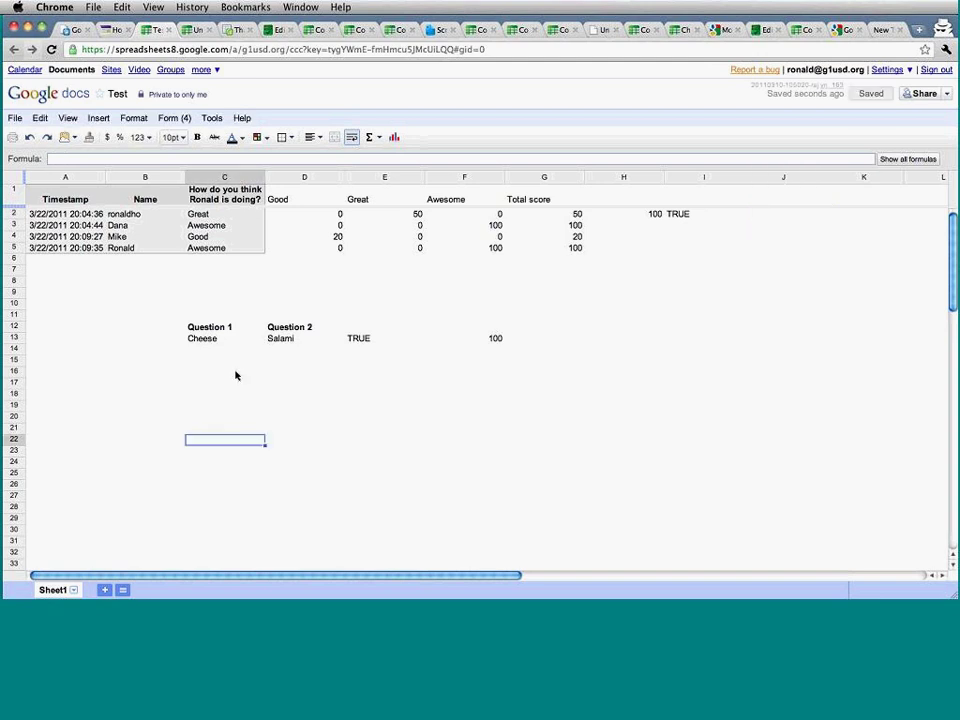
pyautogui.click(228, 316)
pyautogui.click(227, 338)
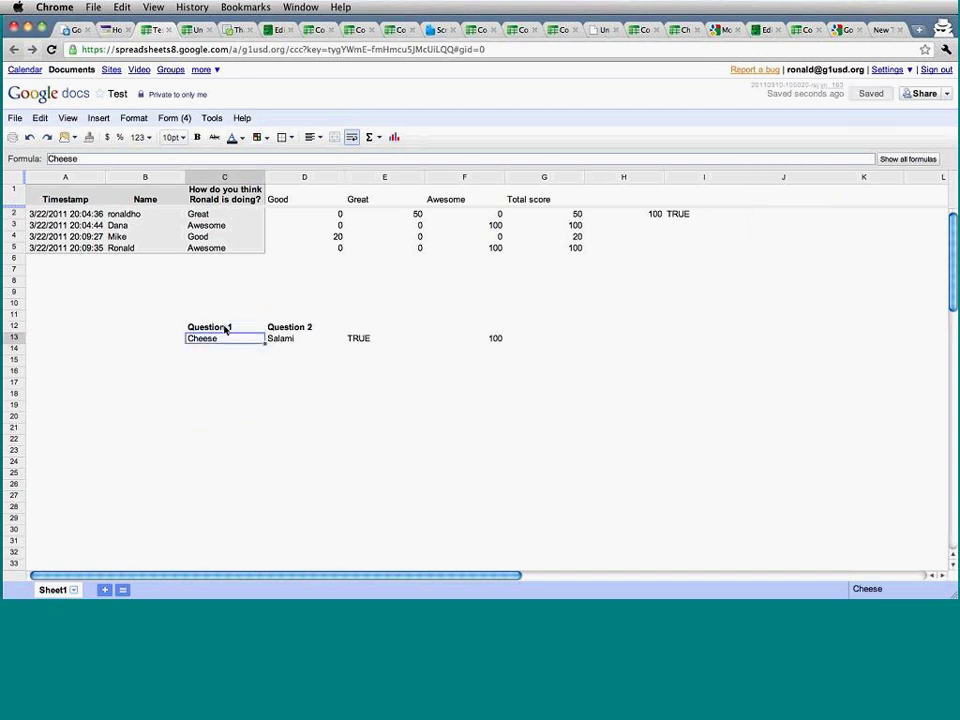
pyautogui.click(227, 325)
pyautogui.keyDown('shift'); pyautogui.click(226, 338); pyautogui.keyUp('shift')
# Copy the Question 1 example into C18:C19 and change the C19 answer to Great.
pyautogui.hotkey('ctrl', 'c')
pyautogui.click(225, 394)
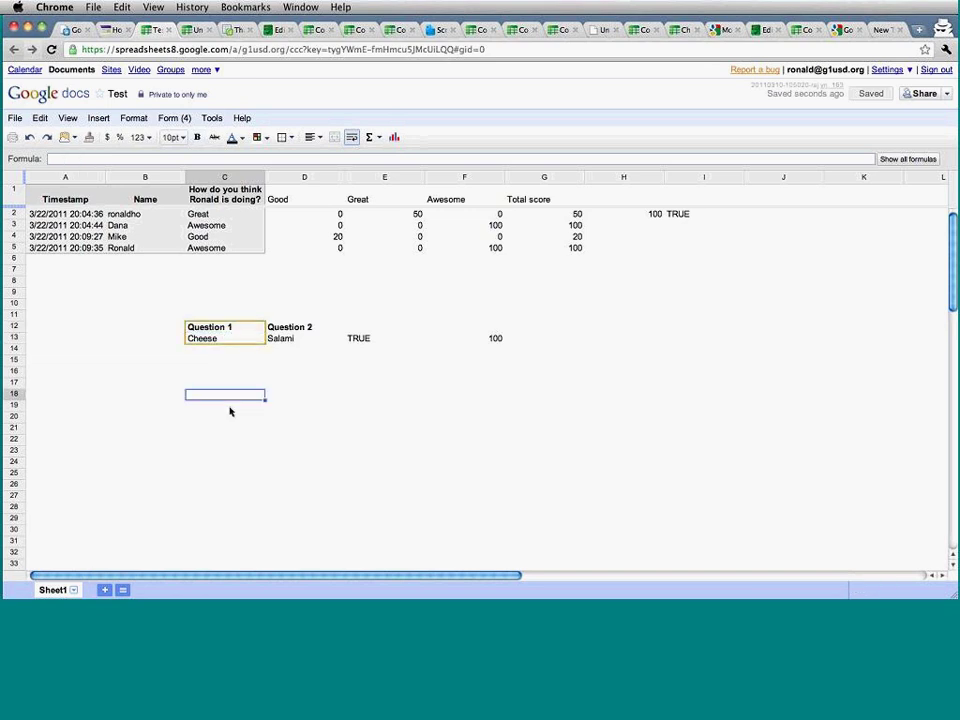
pyautogui.hotkey('ctrl', 'v')
pyautogui.click(240, 407)
pyautogui.write('Good')
pyautogui.press('Return')
pyautogui.click(238, 409)
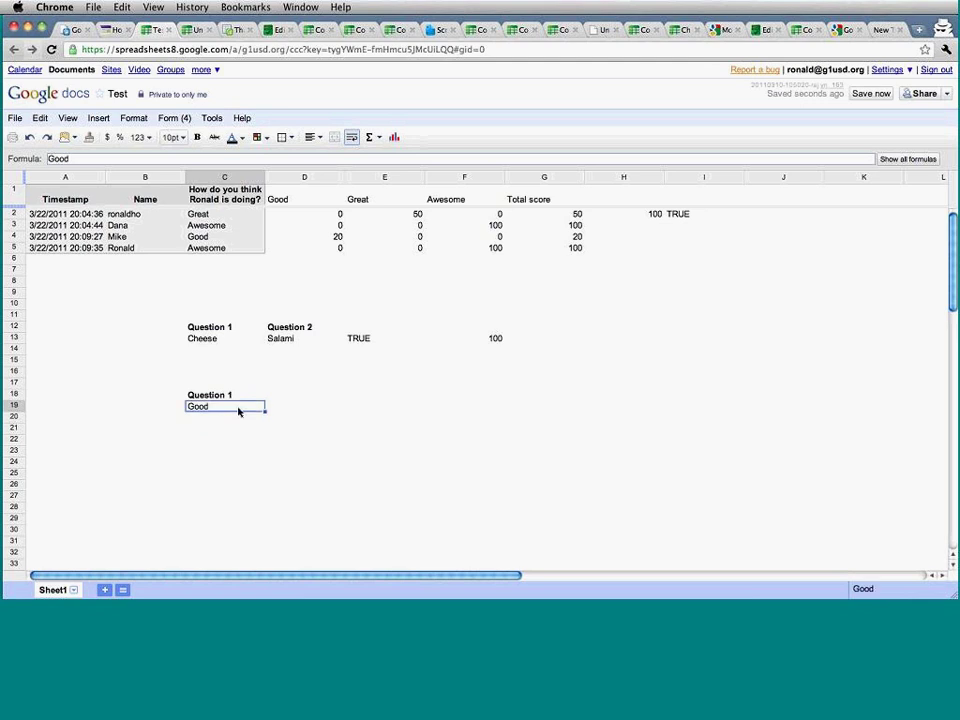
pyautogui.write('Great')
pyautogui.press('Return')
# In D19, begin the nested formula =if(if(C19="good",100,0) referencing the C19 answer.
pyautogui.press('Up')
pyautogui.press('Right')
pyautogui.press('Right')
pyautogui.press('Left')
pyautogui.write('=if(')
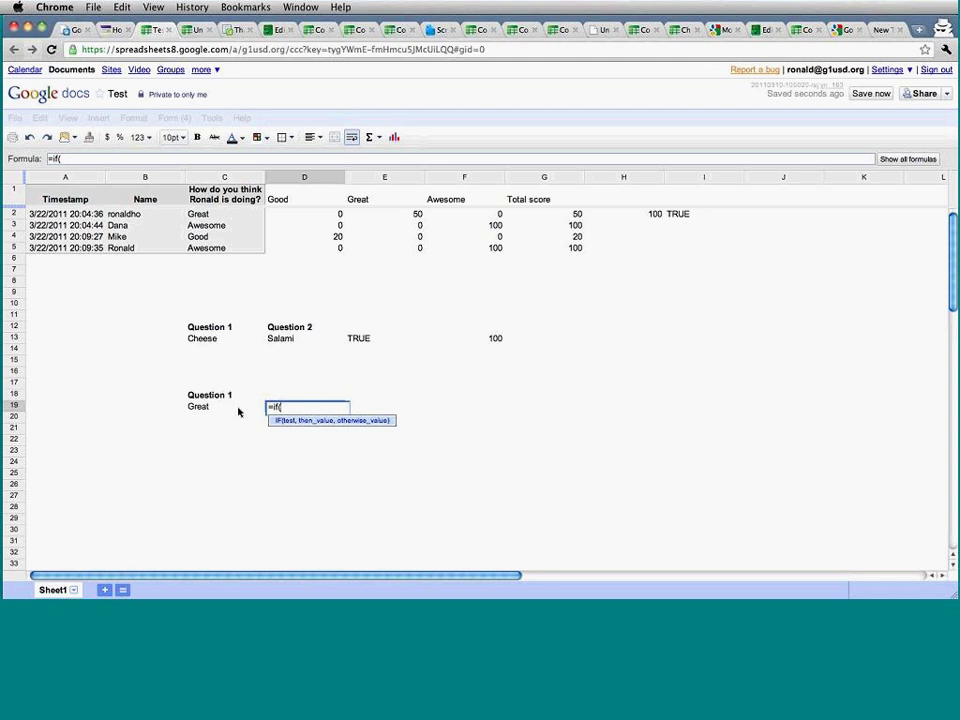
pyautogui.write('if(')
pyautogui.click(219, 408)
pyautogui.write('="good",')
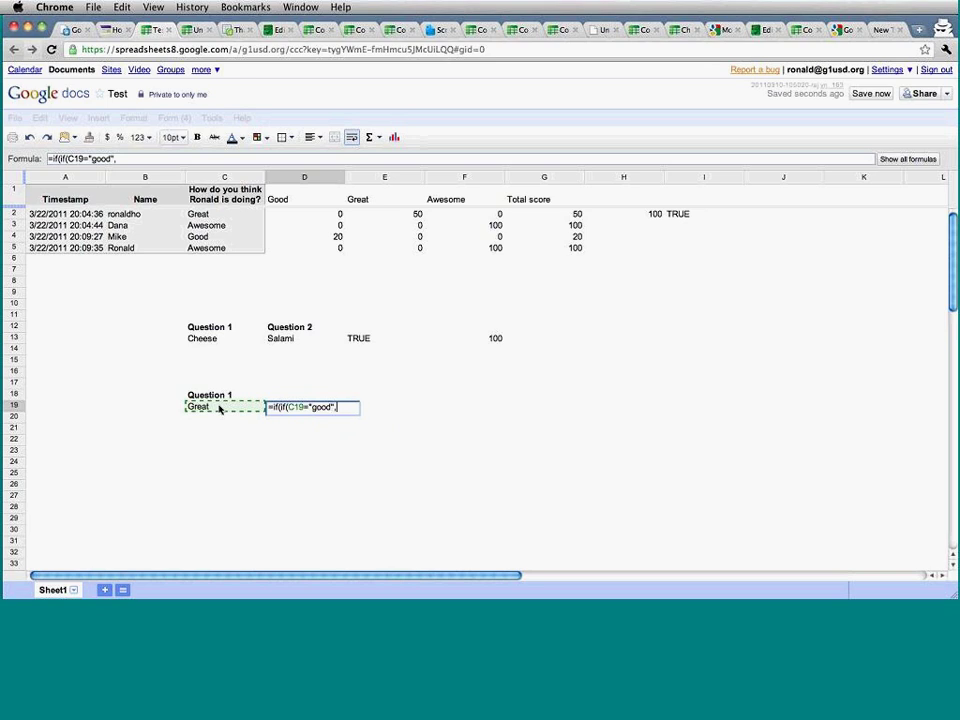
pyautogui.write('100,')
pyautogui.write(')')
pyautogui.write('=0,')
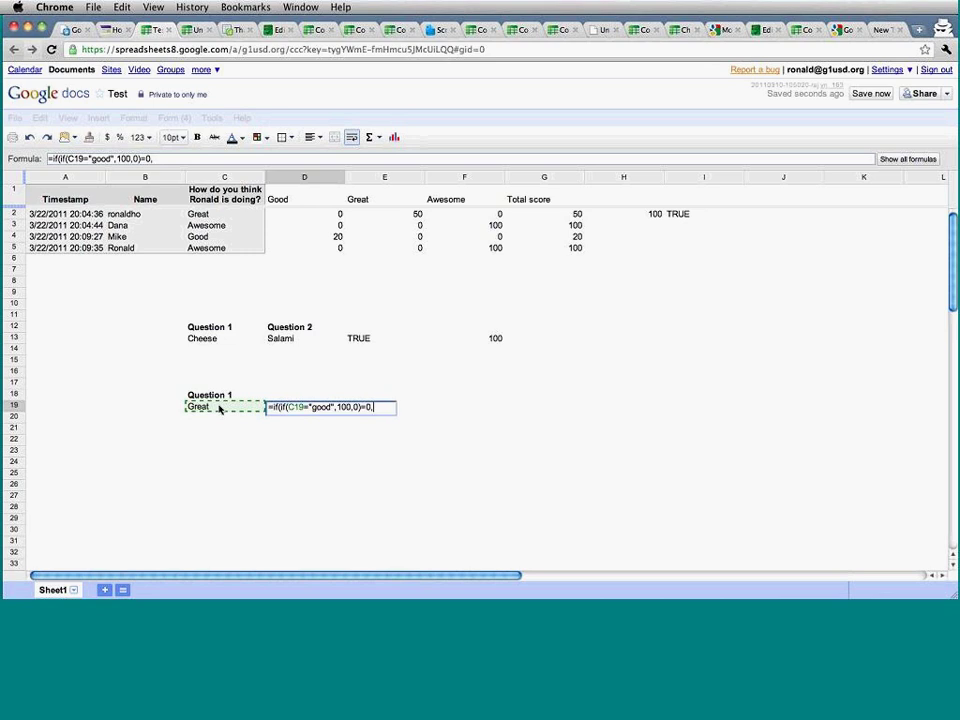
pyautogui.press('BackSpace')
pyautogui.press('BackSpace')
pyautogui.press('BackSpace')
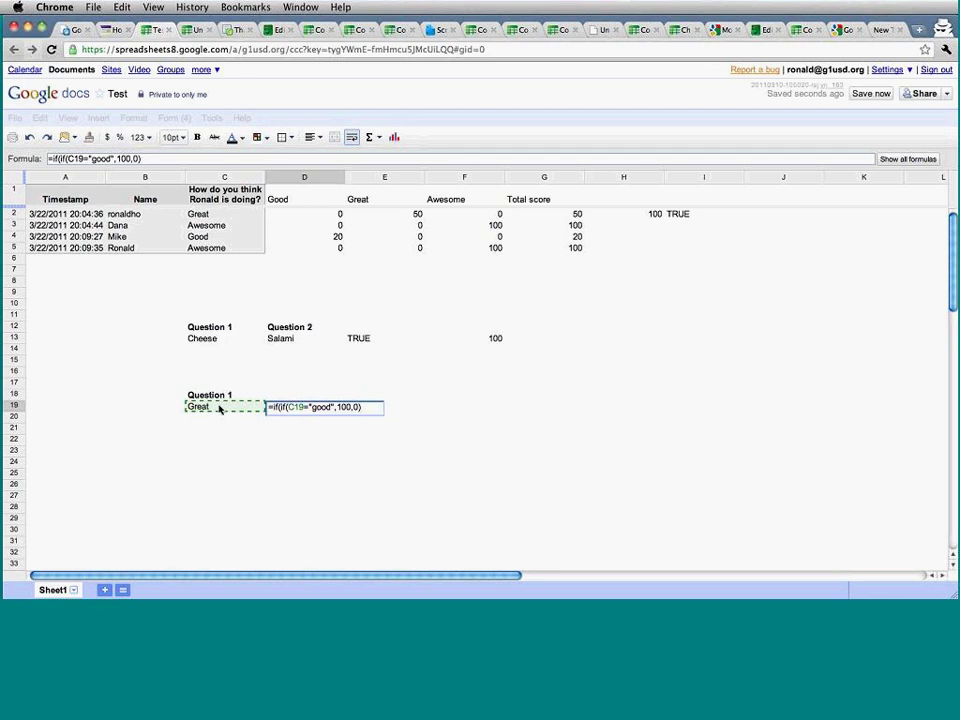